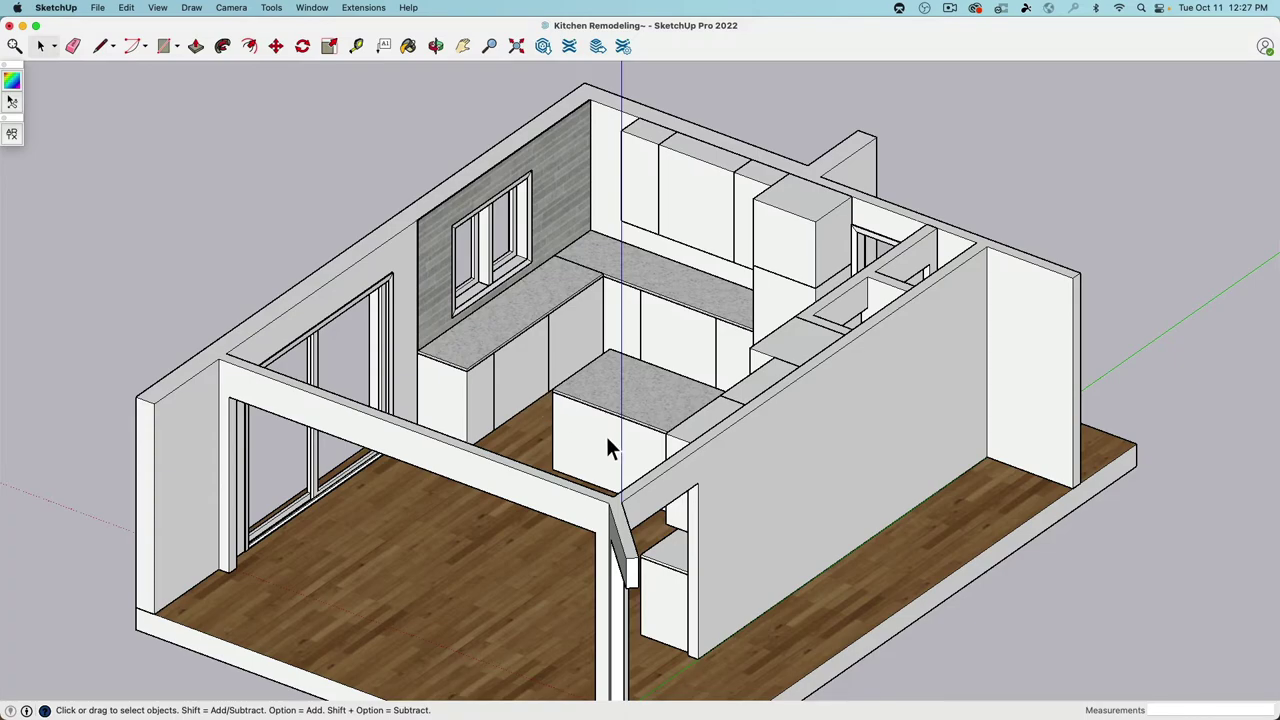
Step: Orbit the kitchen model to view it from the sliding-door side, from above and from the front
{"action": "middle_click_drag", "start_coordinate": [897, 329], "coordinate": [910, 429]}
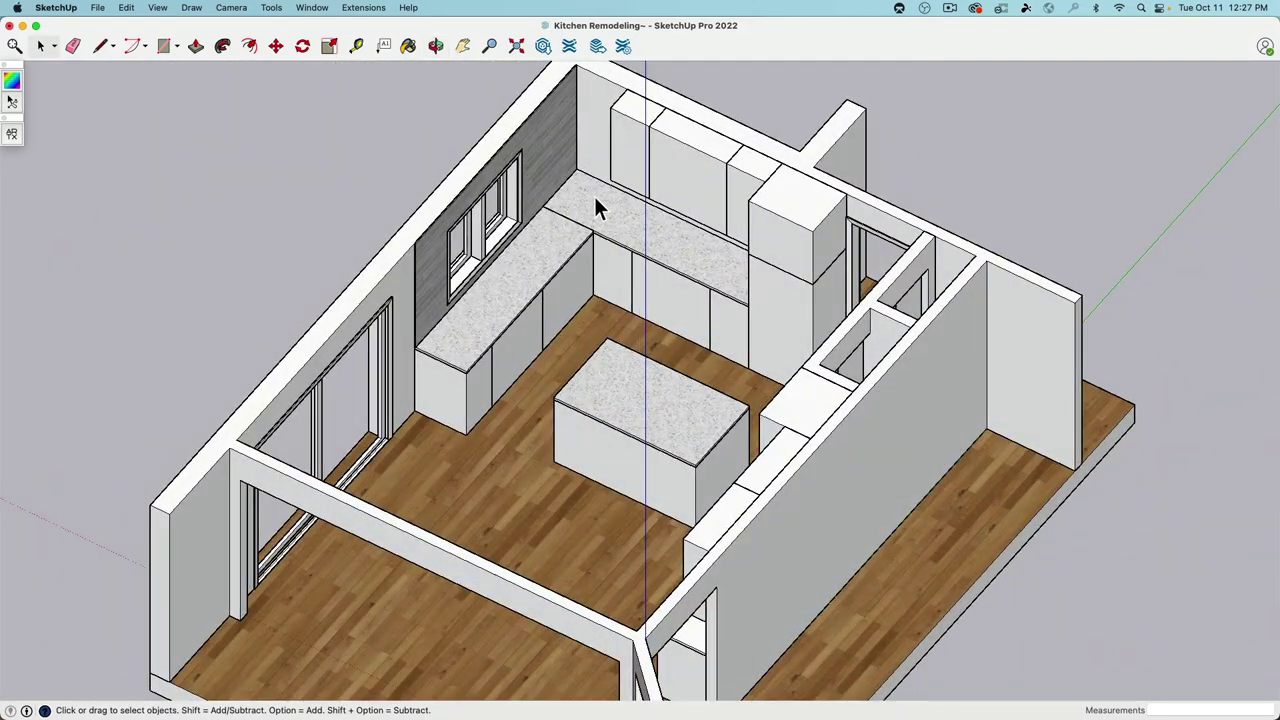
{"action": "middle_click_drag", "start_coordinate": [594, 206], "coordinate": [350, 218]}
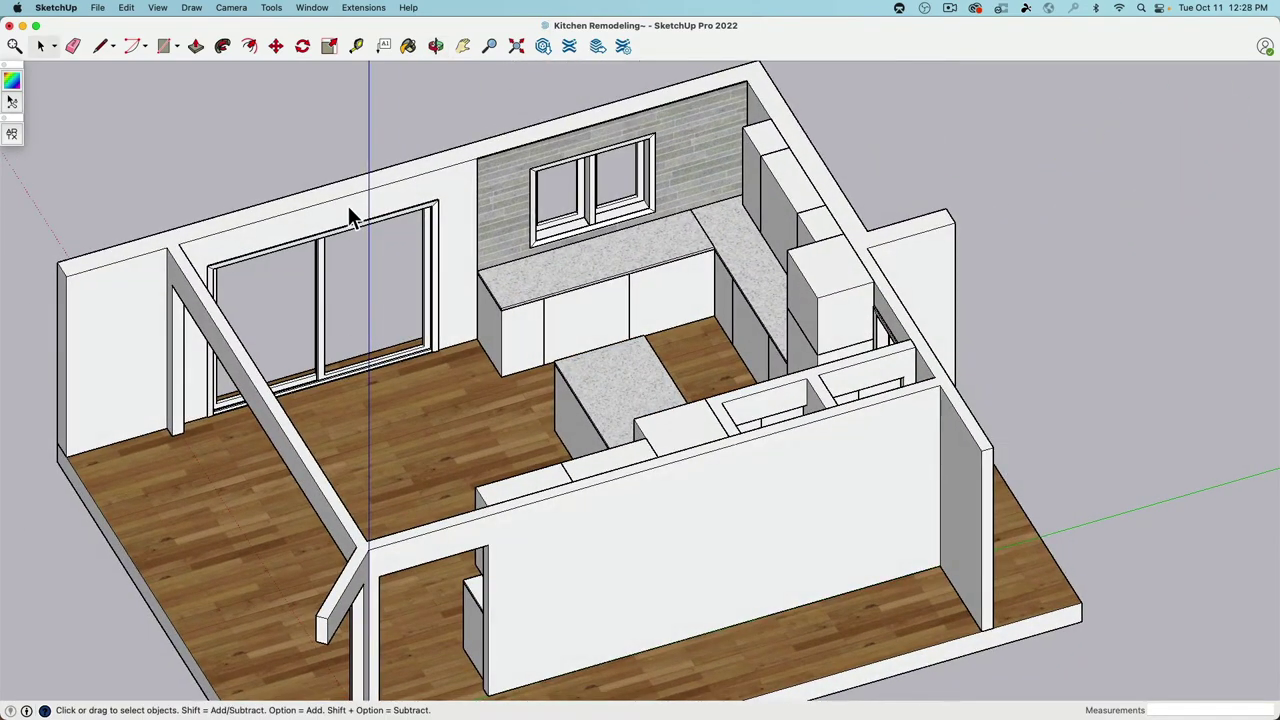
{"action": "middle_click_drag", "start_coordinate": [491, 480], "coordinate": [252, 240]}
Step: Browse the Architextures texture library, then switch to the wood texture in Photopea
{"action": "left_click", "coordinate": [12, 133]}
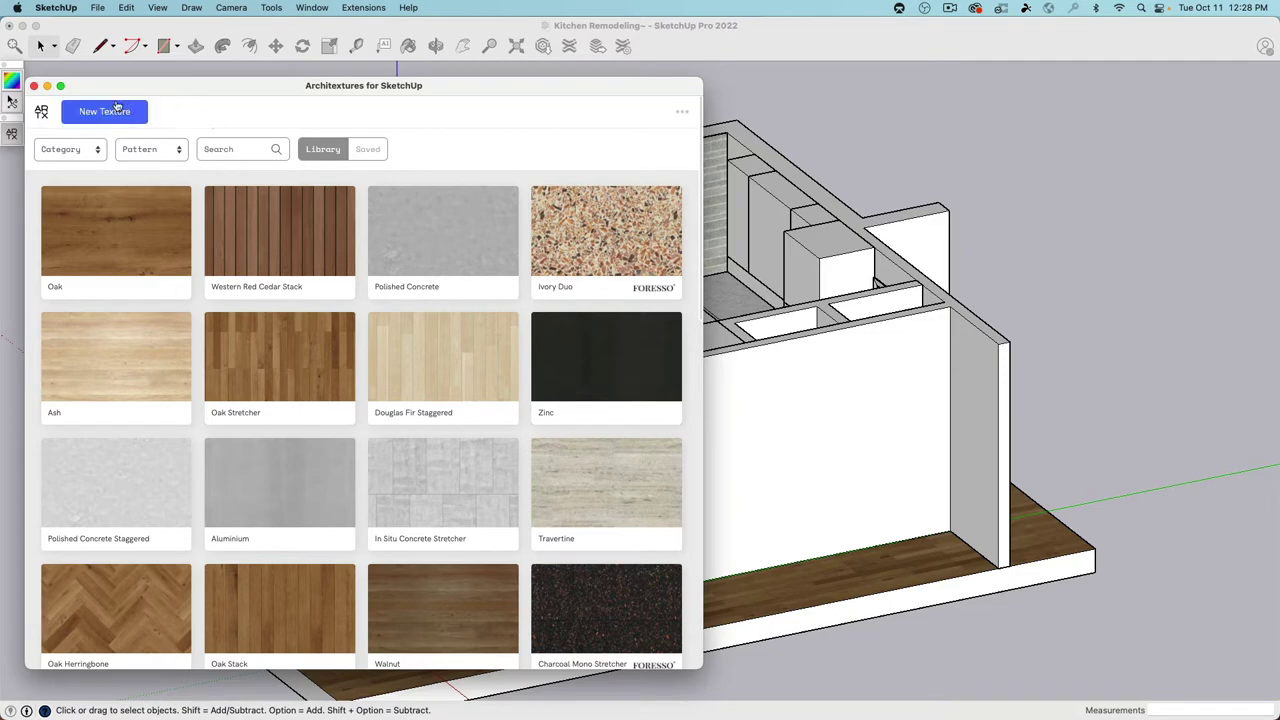
{"action": "left_click", "coordinate": [35, 87]}
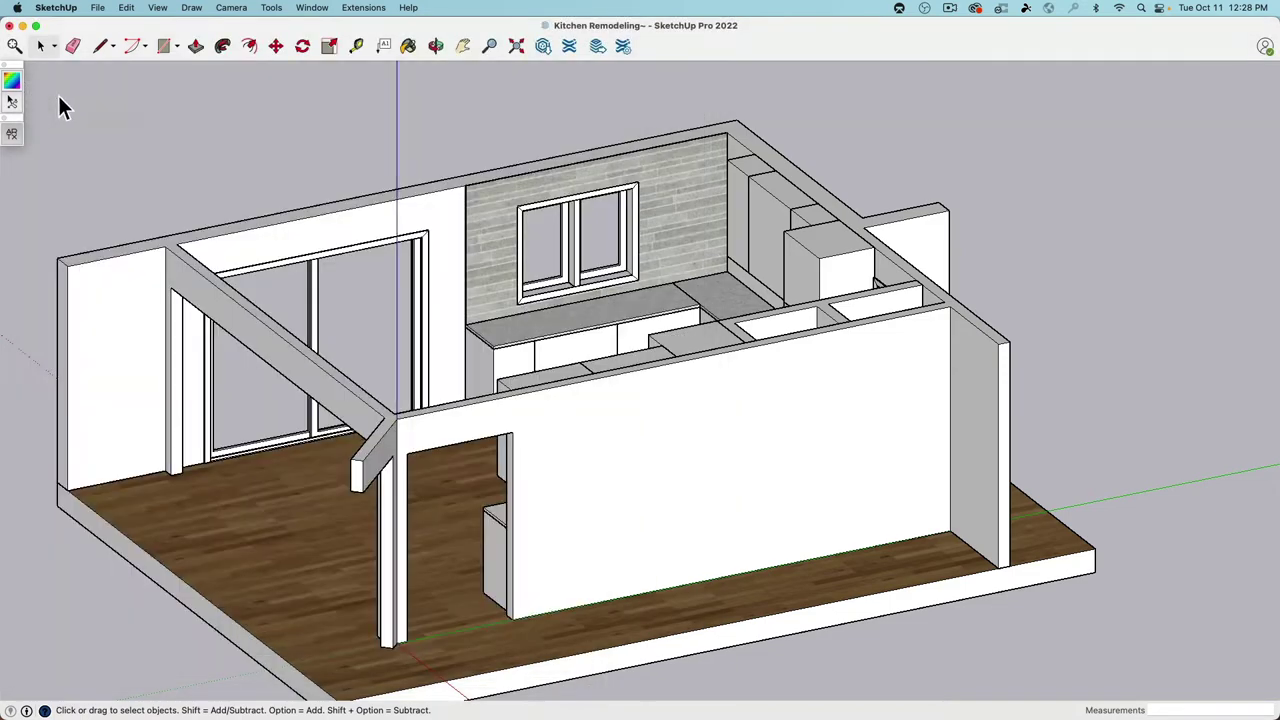
{"action": "middle_click_drag", "start_coordinate": [91, 106], "coordinate": [494, 232]}
{"action": "scroll", "coordinate": [494, 232], "scroll_direction": "up", "scroll_amount": 3}
{"action": "key", "text": "super+Tab"}
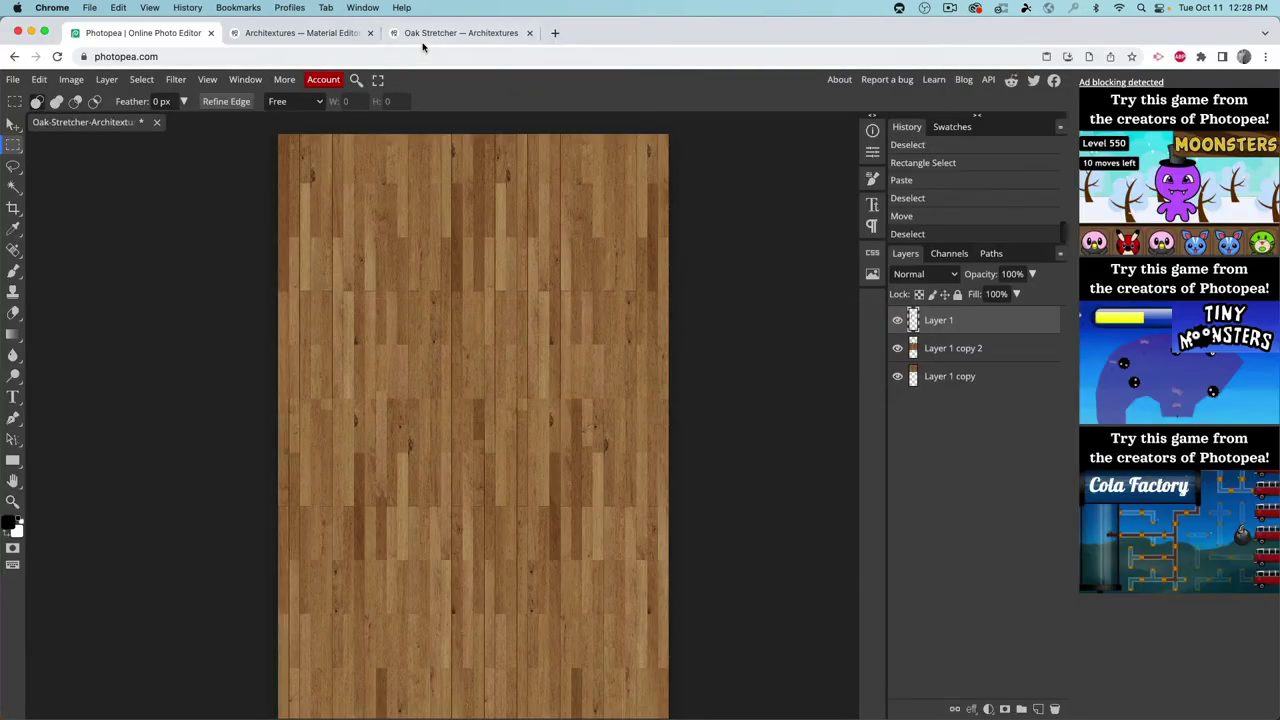
Step: Compare the Photopea wood texture with the original Oak Stretcher page, then return to SketchUp
{"action": "left_click", "coordinate": [340, 33]}
{"action": "left_click", "coordinate": [430, 33]}
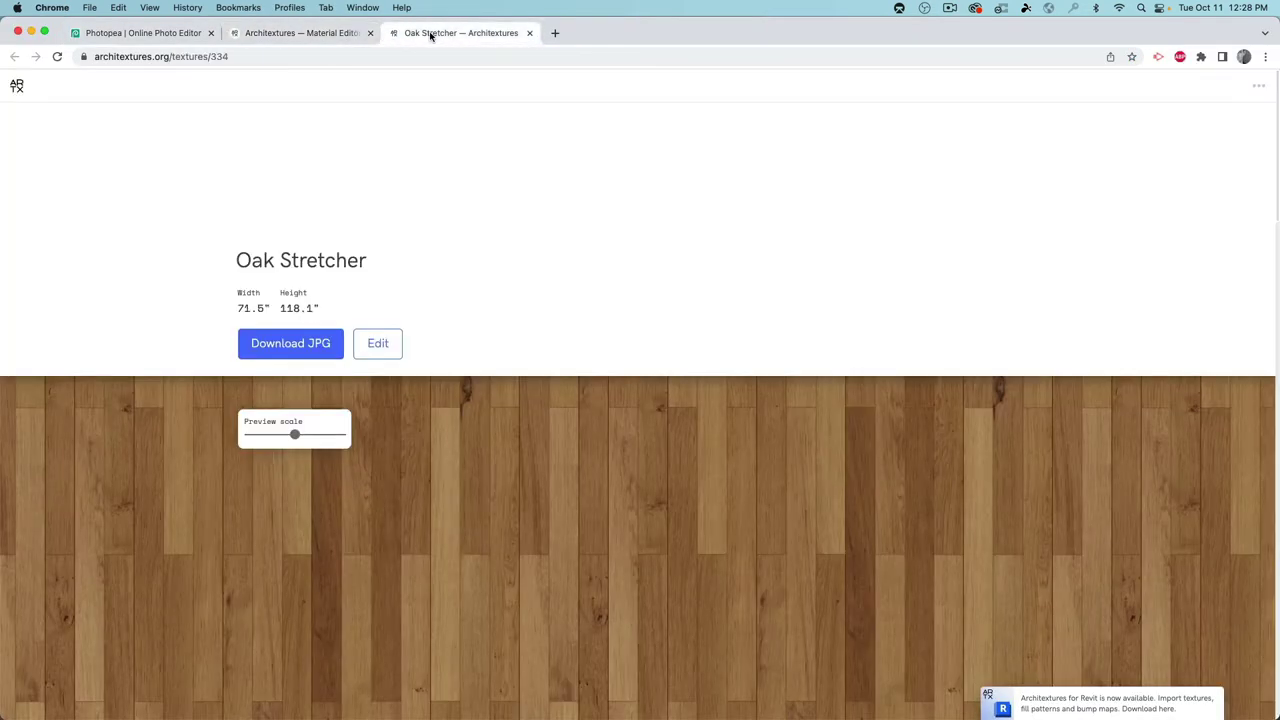
{"action": "left_click", "coordinate": [152, 38]}
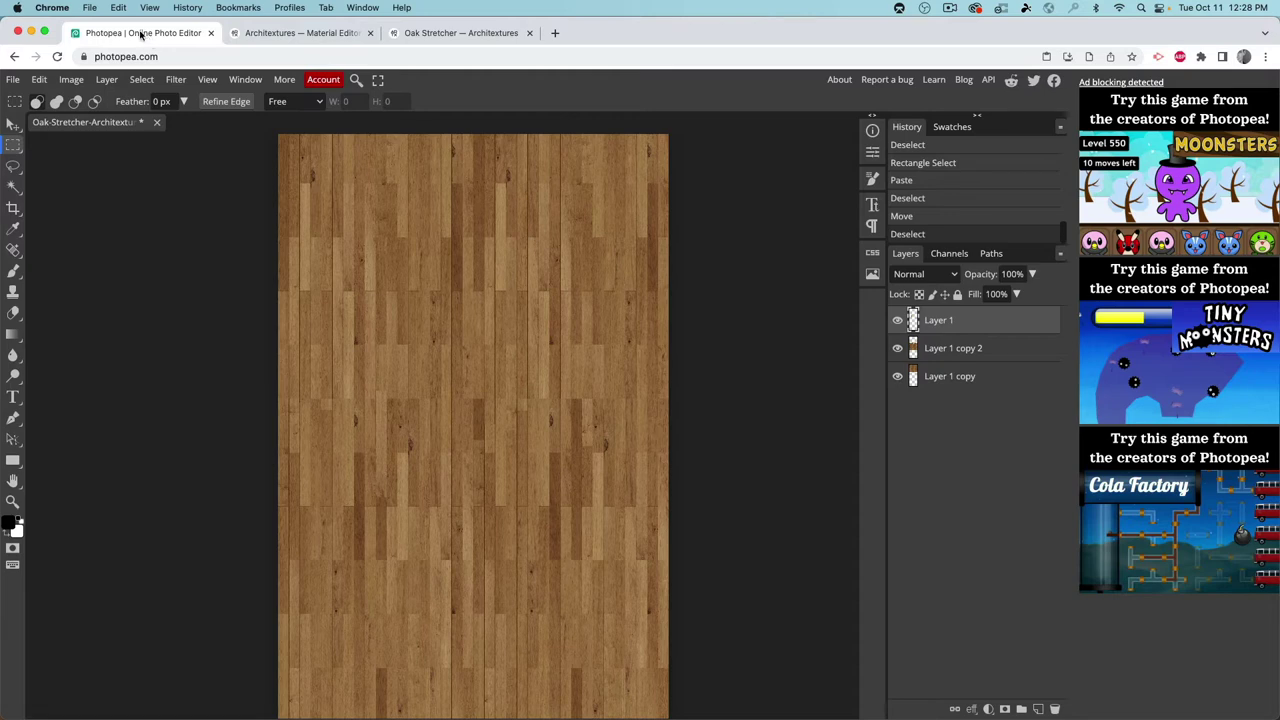
{"action": "key", "text": "super+Tab"}
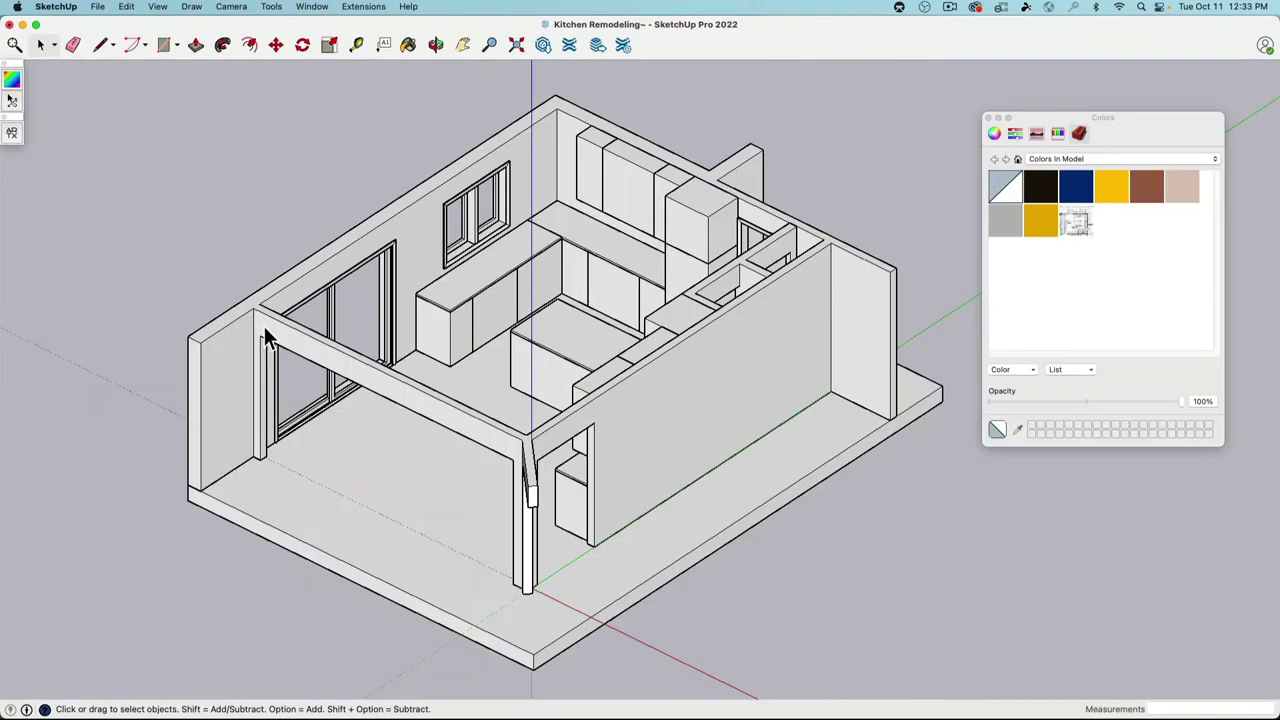
Step: Check Model Info > Units, showing Decimal format with lengths in Inches
{"action": "left_click", "coordinate": [325, 7]}
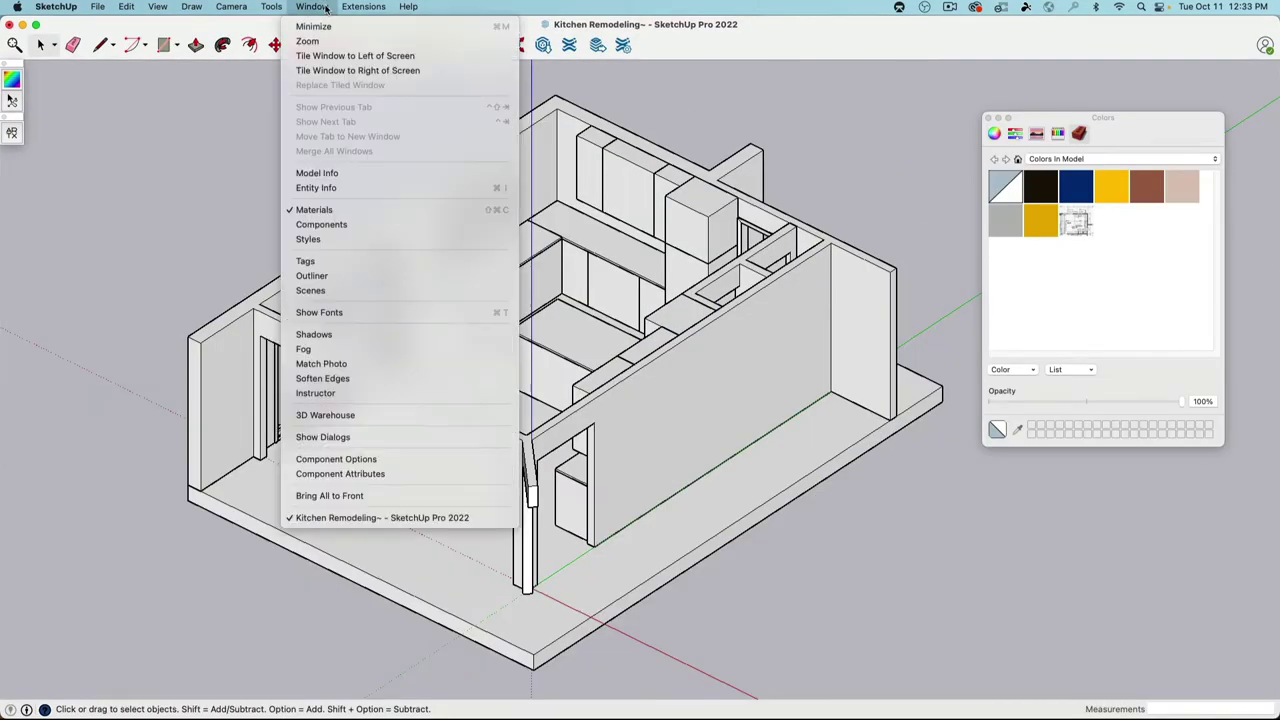
{"action": "left_click", "coordinate": [338, 175]}
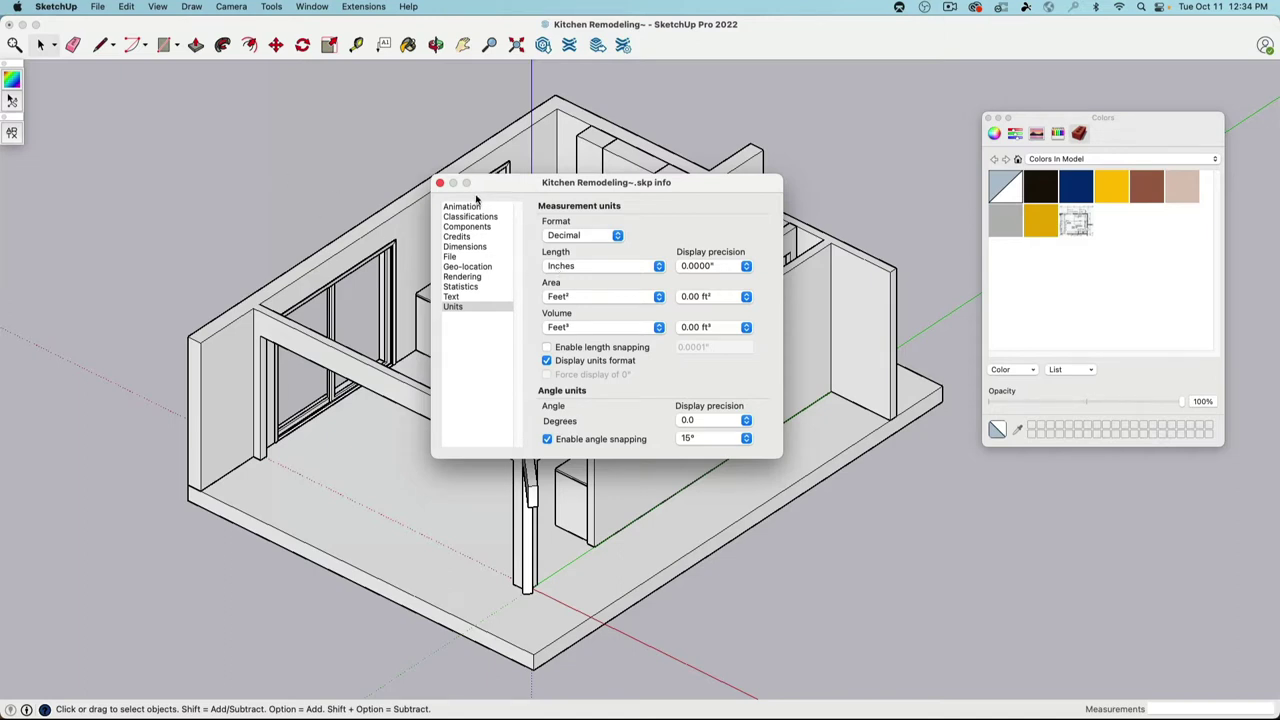
Step: Tape-measure the floor slab's front edges, reading about 232.13" and 287.48", then cancel
{"action": "left_click", "coordinate": [439, 183]}
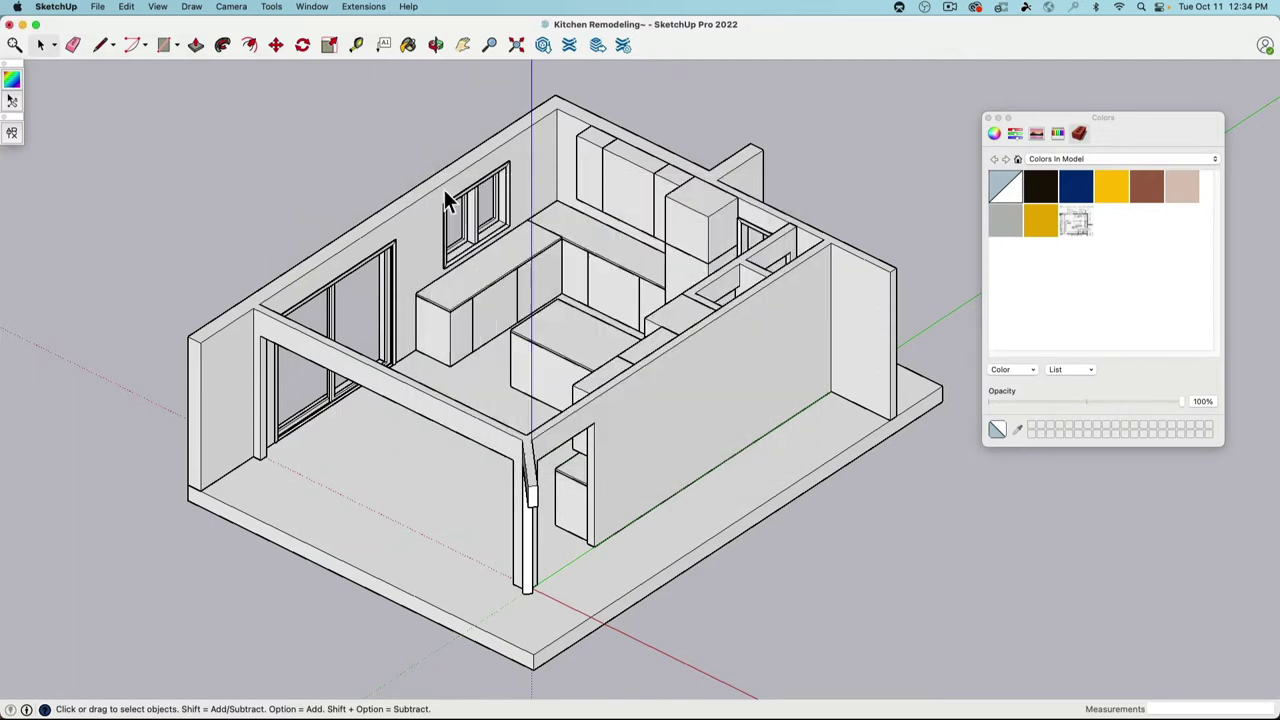
{"action": "left_click", "coordinate": [357, 44]}
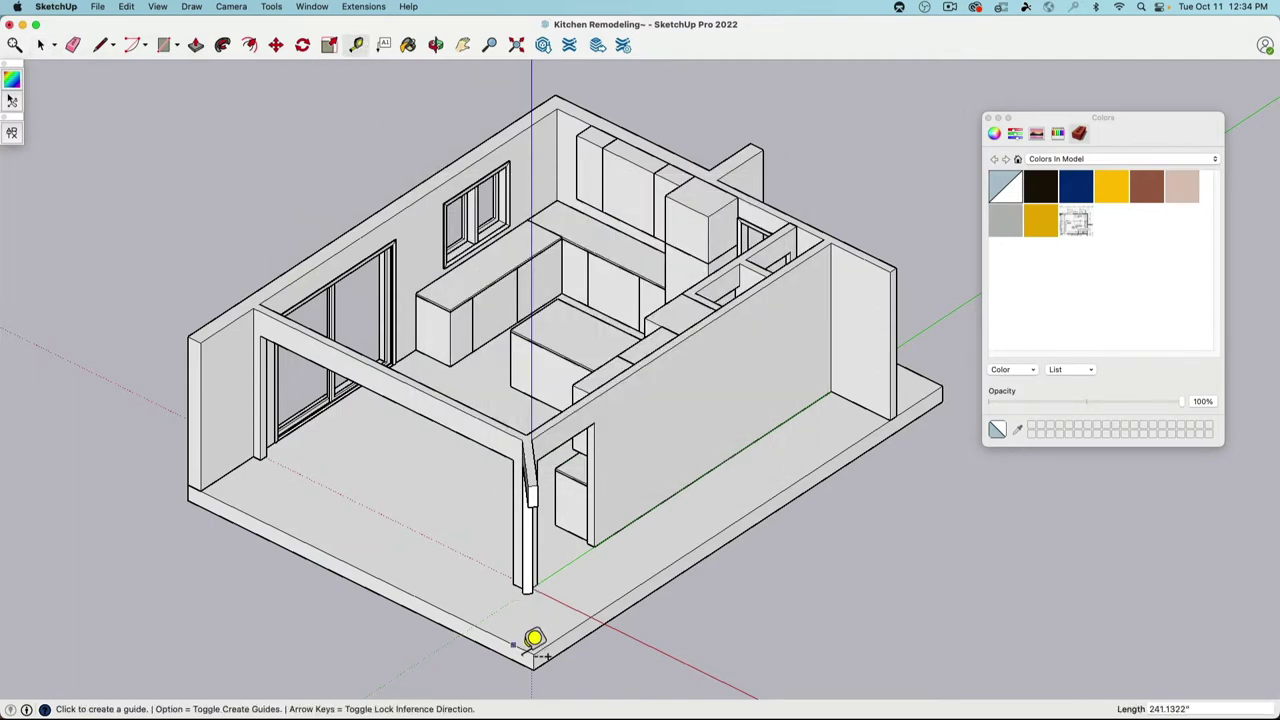
{"action": "left_click", "coordinate": [533, 655]}
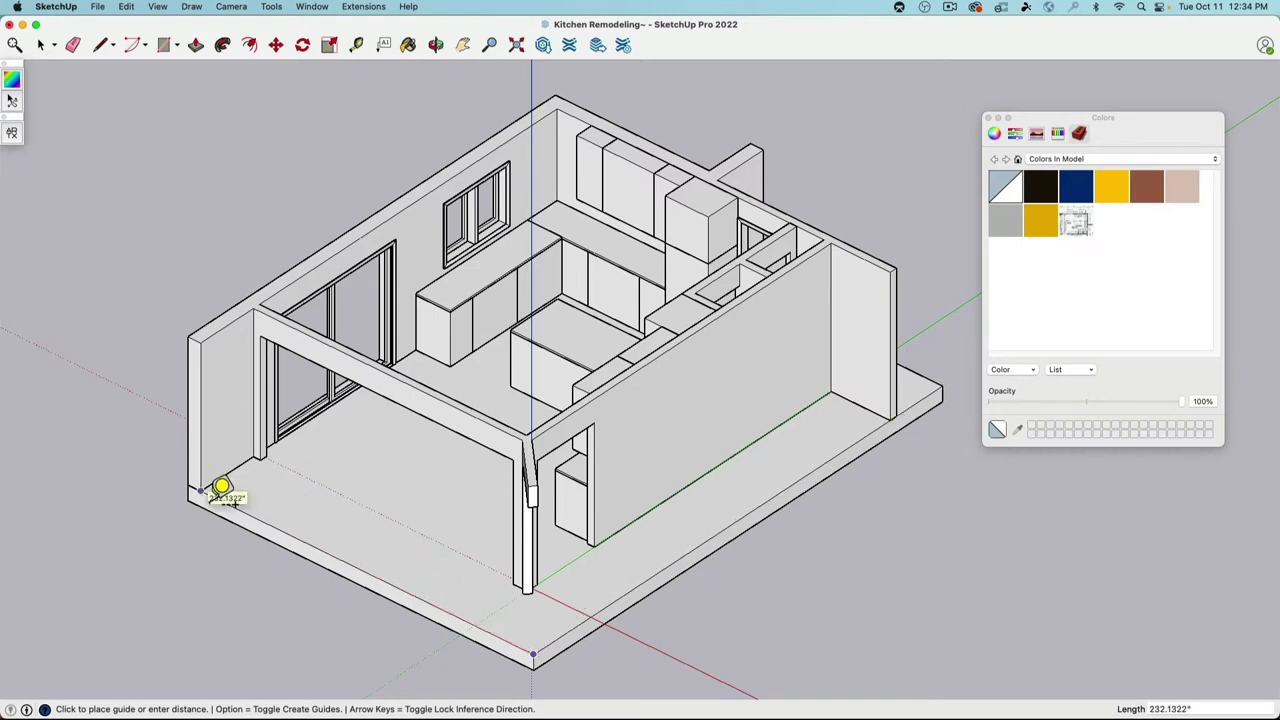
{"action": "key", "text": "Escape"}
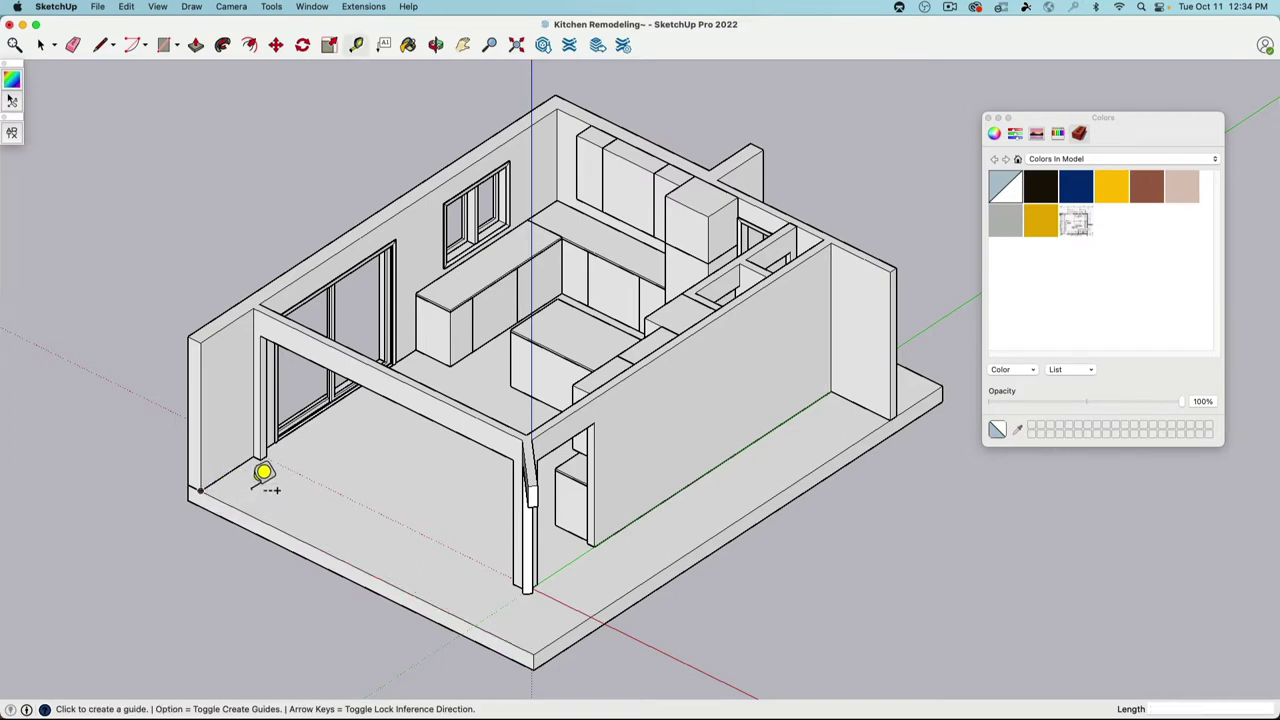
{"action": "left_click", "coordinate": [312, 7]}
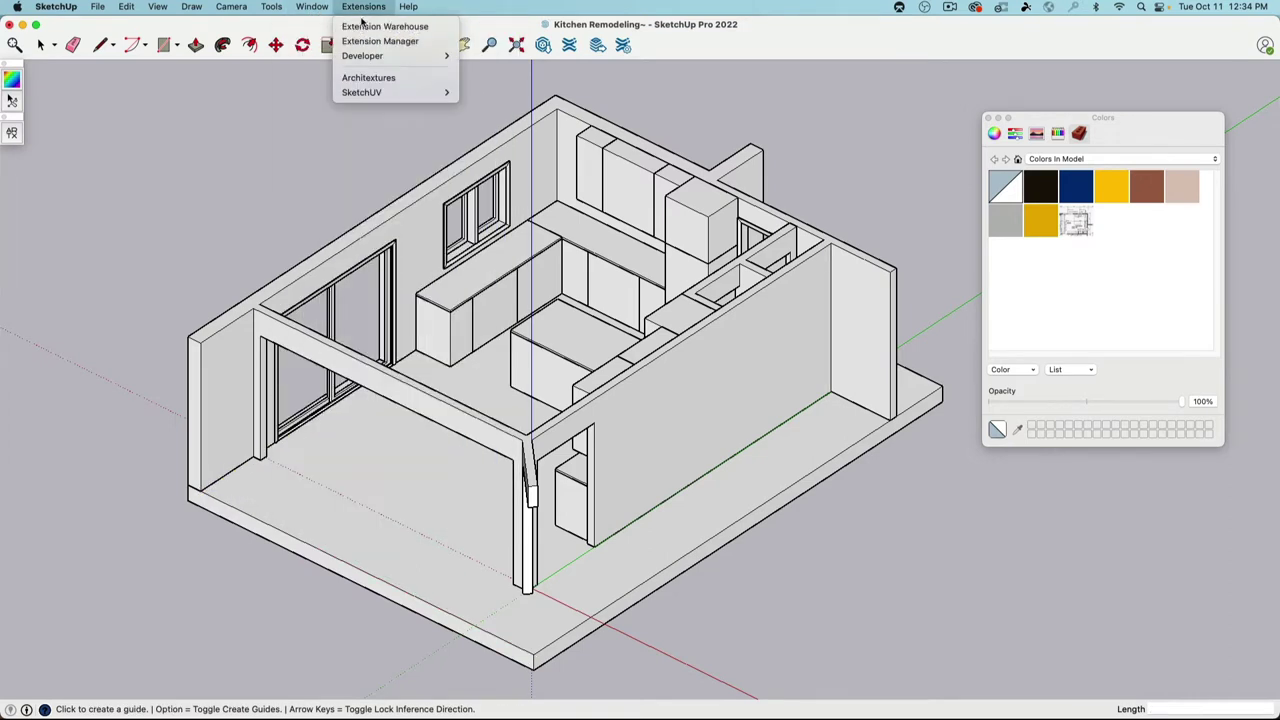
Step: View Architextures for SketchUp in the Extension Warehouse, then open the Architextures library
{"action": "left_click", "coordinate": [362, 27]}
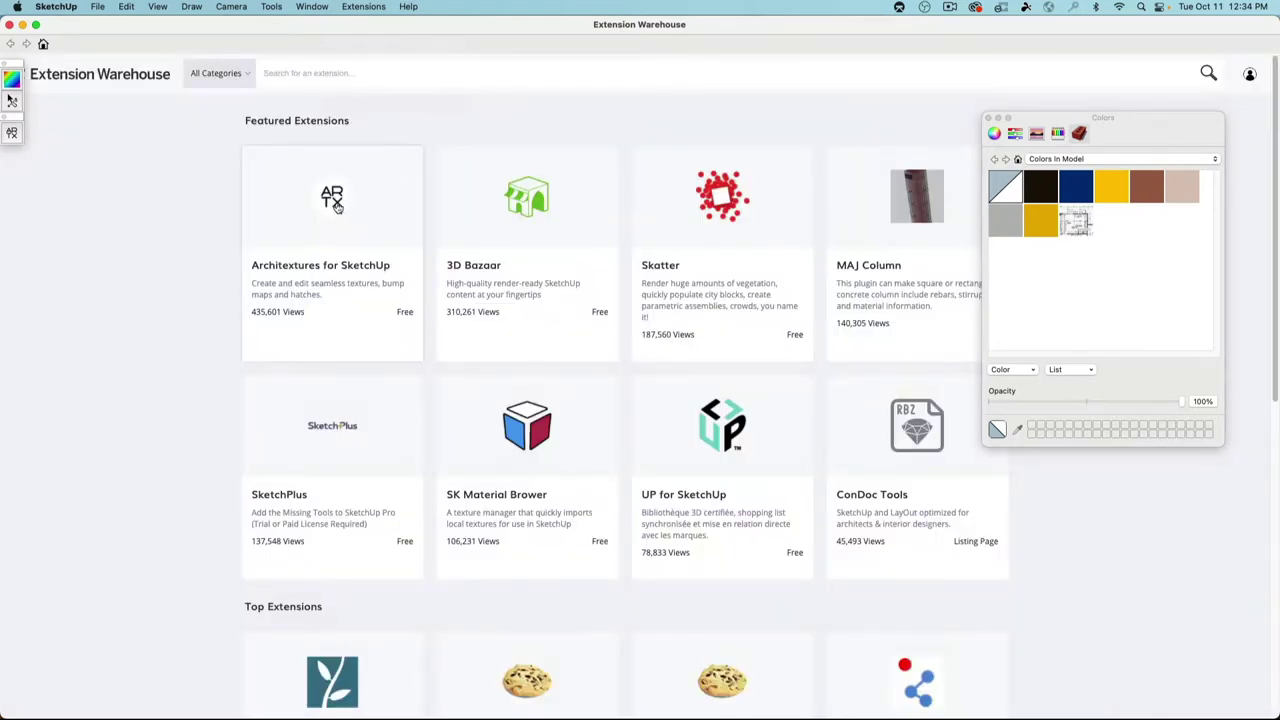
{"action": "left_click", "coordinate": [337, 205]}
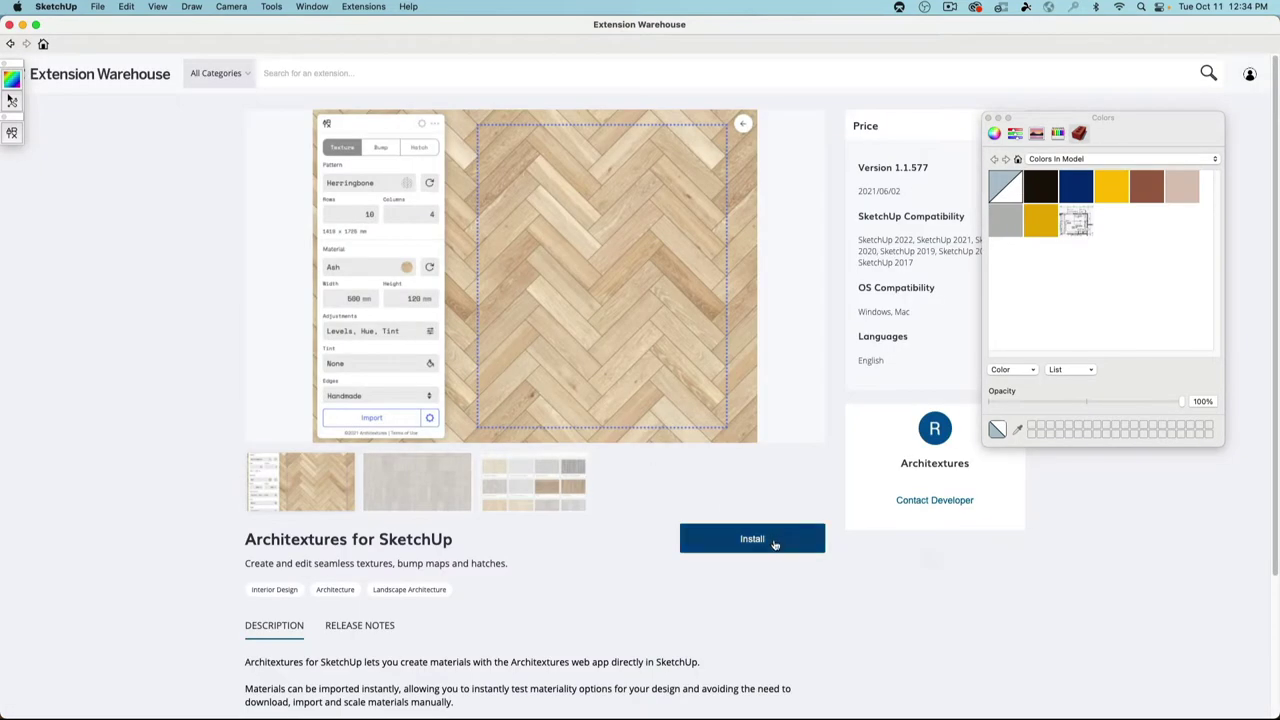
{"action": "left_click", "coordinate": [9, 24]}
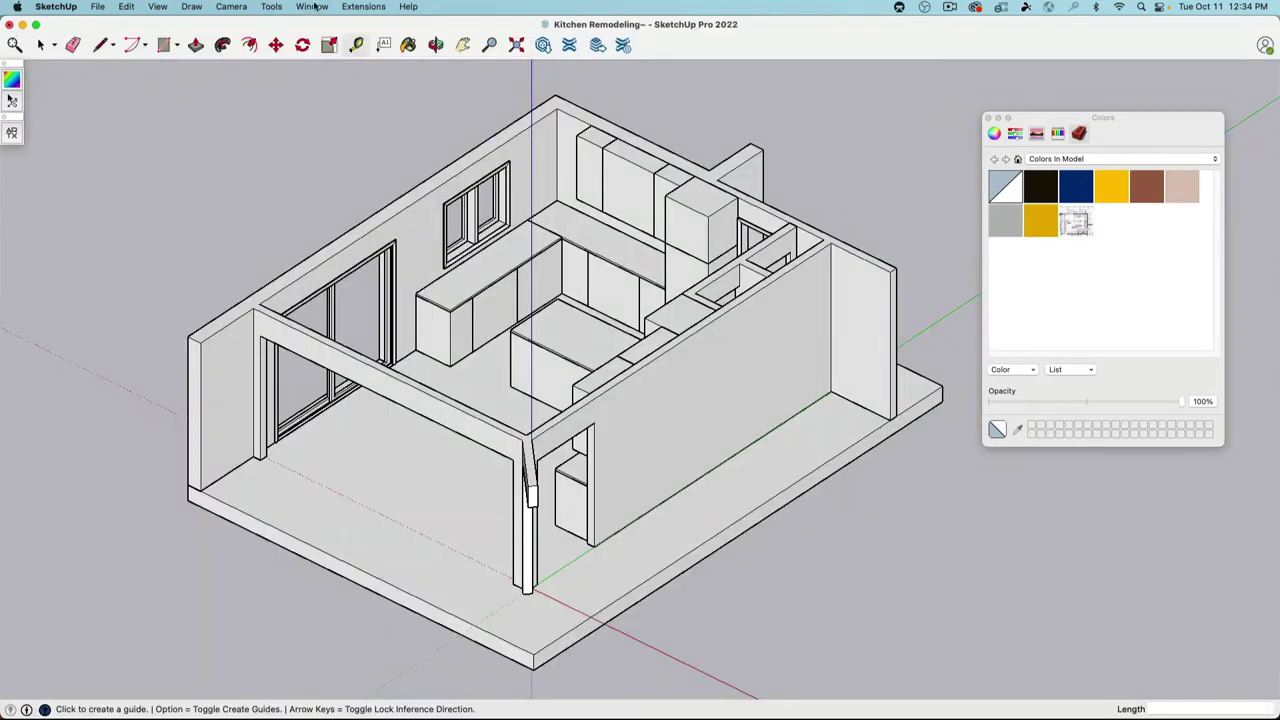
{"action": "left_click", "coordinate": [363, 6]}
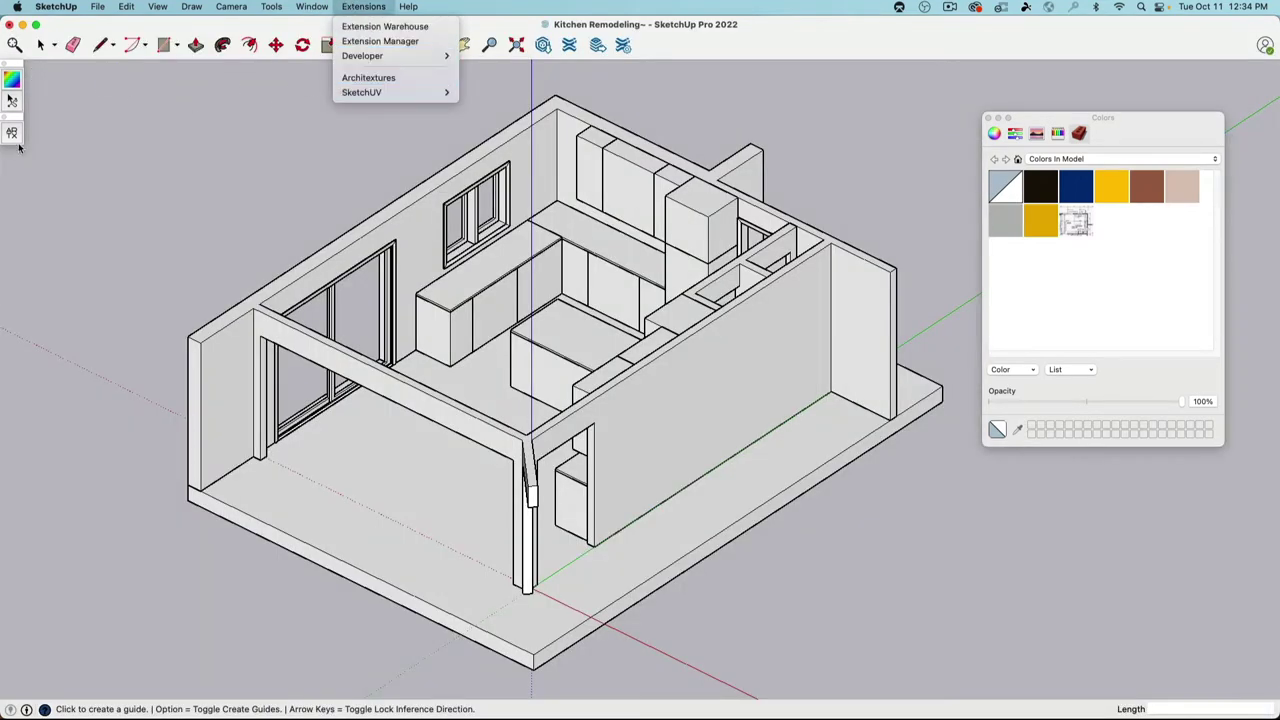
{"action": "left_click", "coordinate": [13, 135]}
{"action": "left_click", "coordinate": [13, 134]}
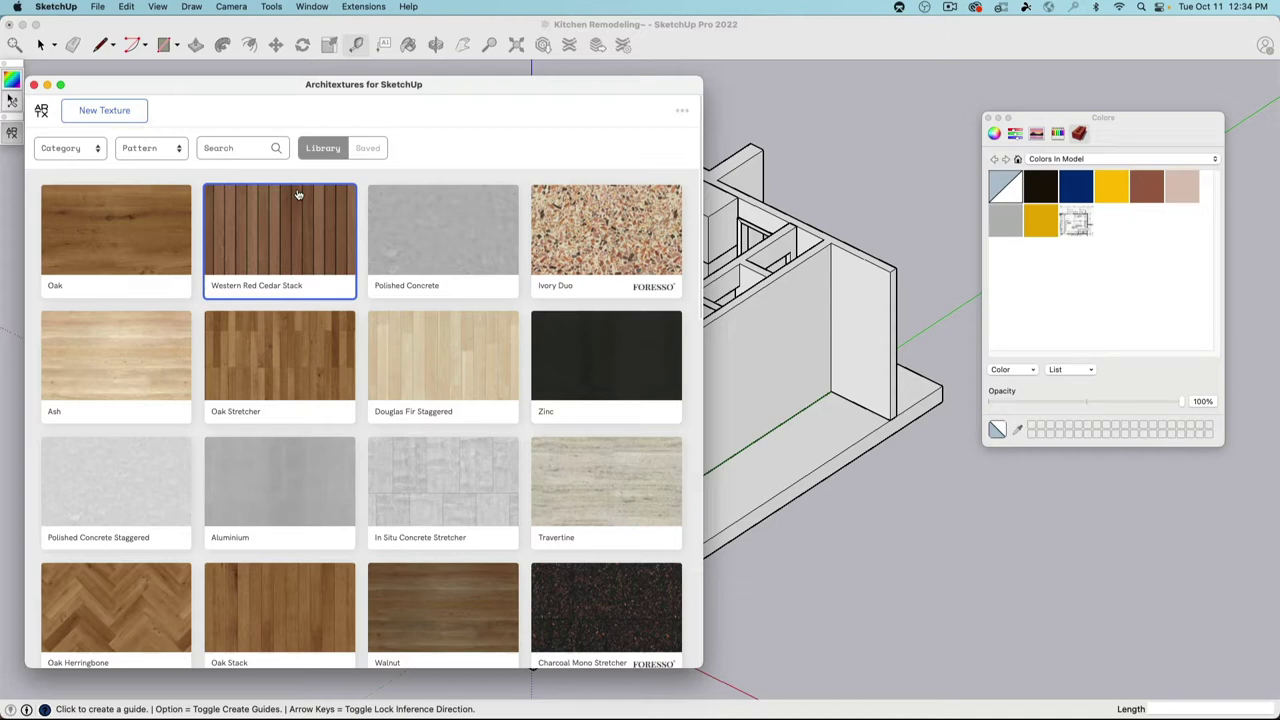
{"action": "left_click", "coordinate": [80, 150]}
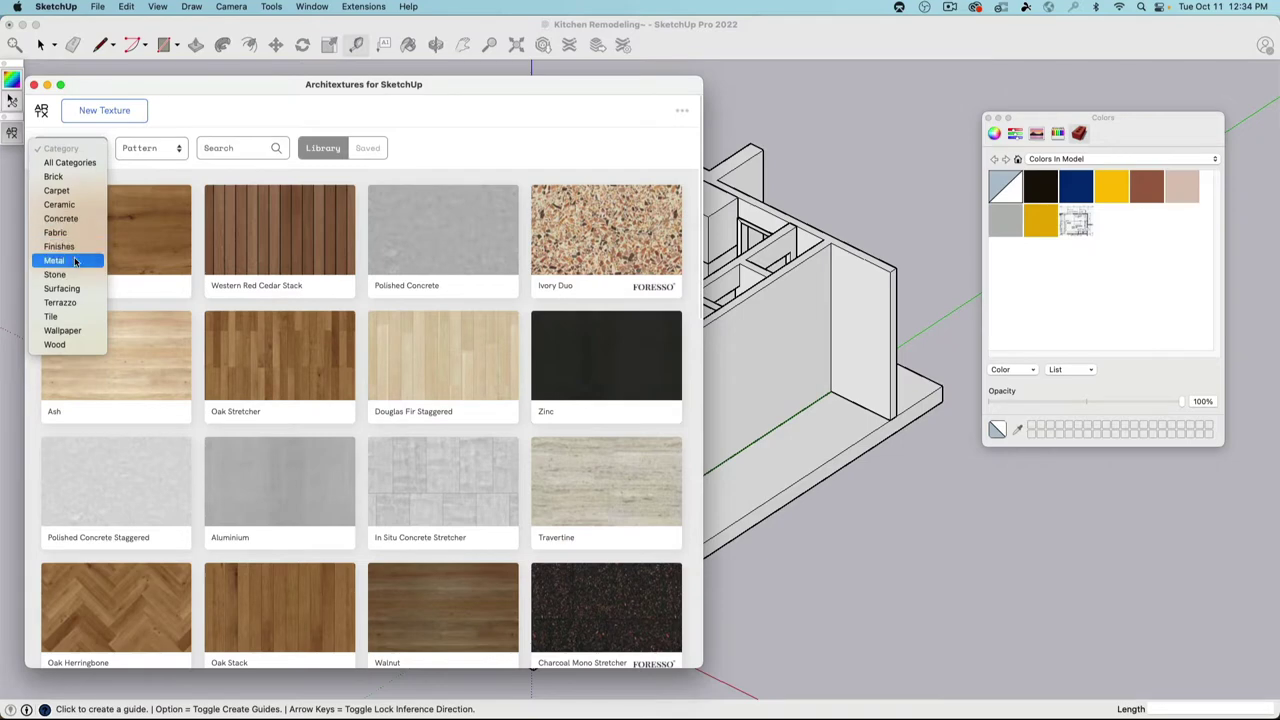
{"action": "left_click", "coordinate": [460, 148]}
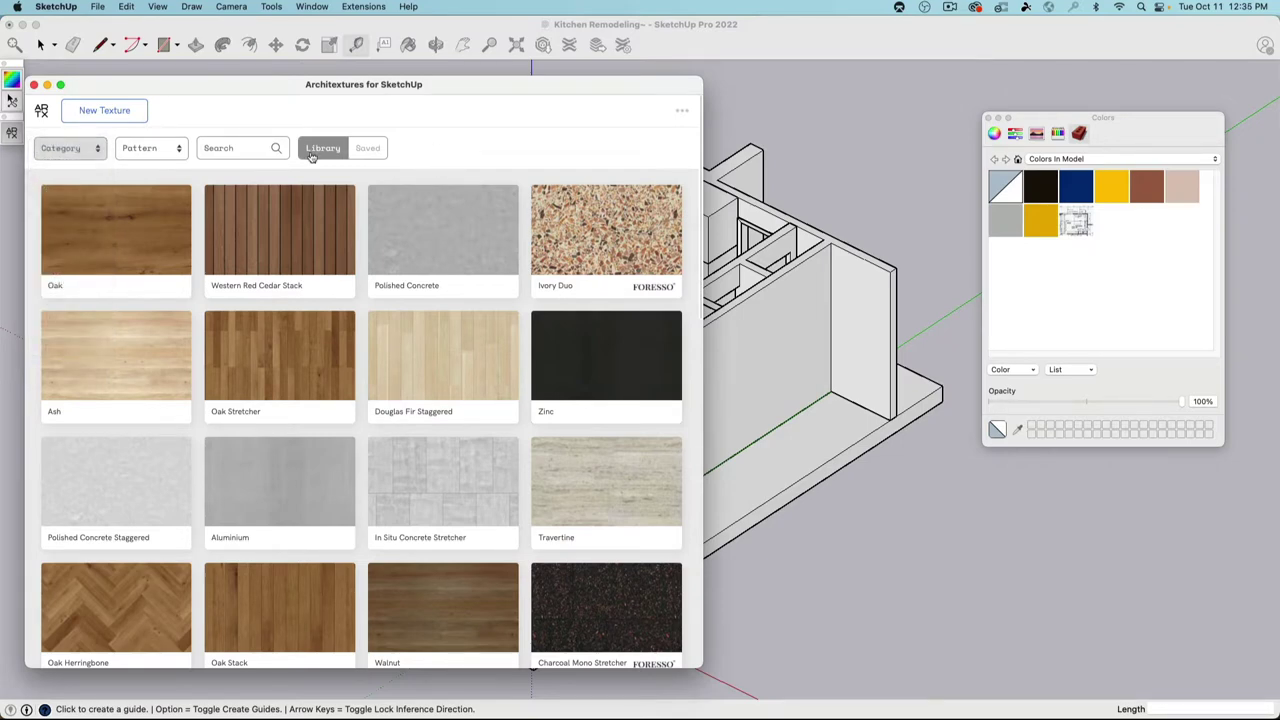
{"action": "left_click", "coordinate": [157, 151]}
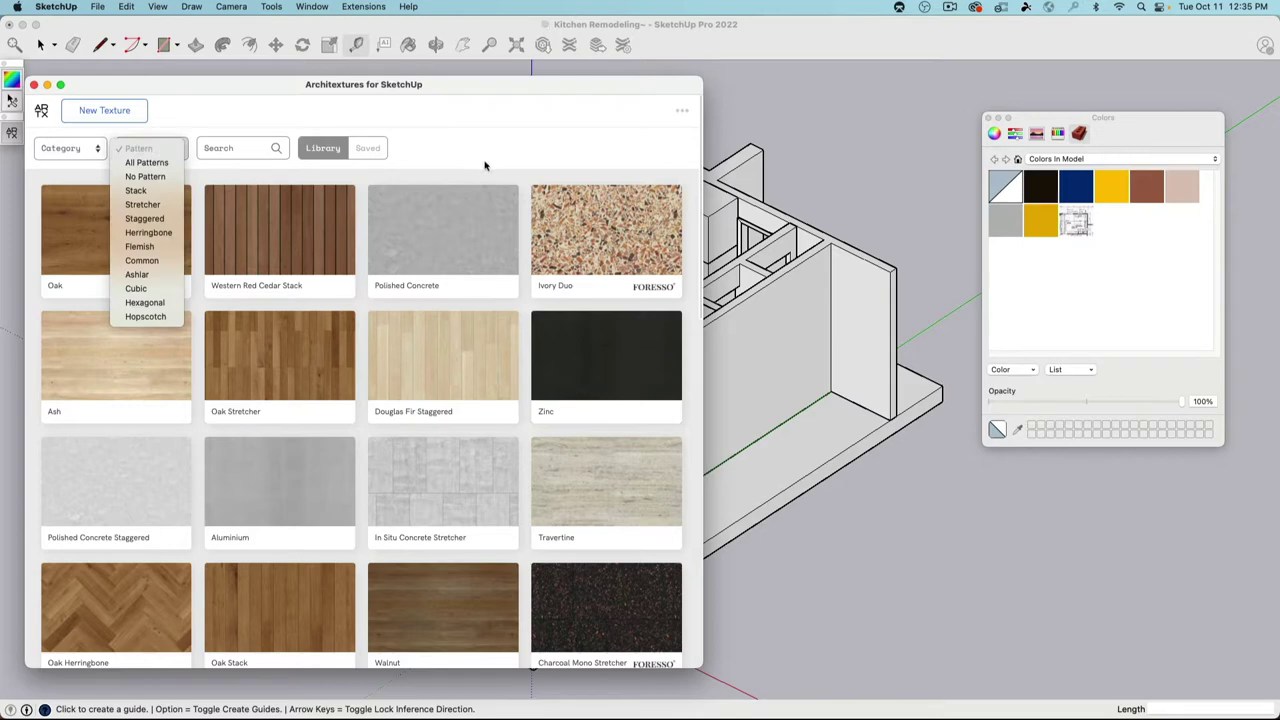
{"action": "left_click", "coordinate": [276, 363]}
{"action": "scroll", "coordinate": [222, 413], "scroll_direction": "down", "scroll_amount": 5}
{"action": "left_click", "coordinate": [110, 302]}
{"action": "left_click", "coordinate": [222, 308]}
{"action": "scroll", "coordinate": [222, 310], "scroll_direction": "up", "scroll_amount": 2}
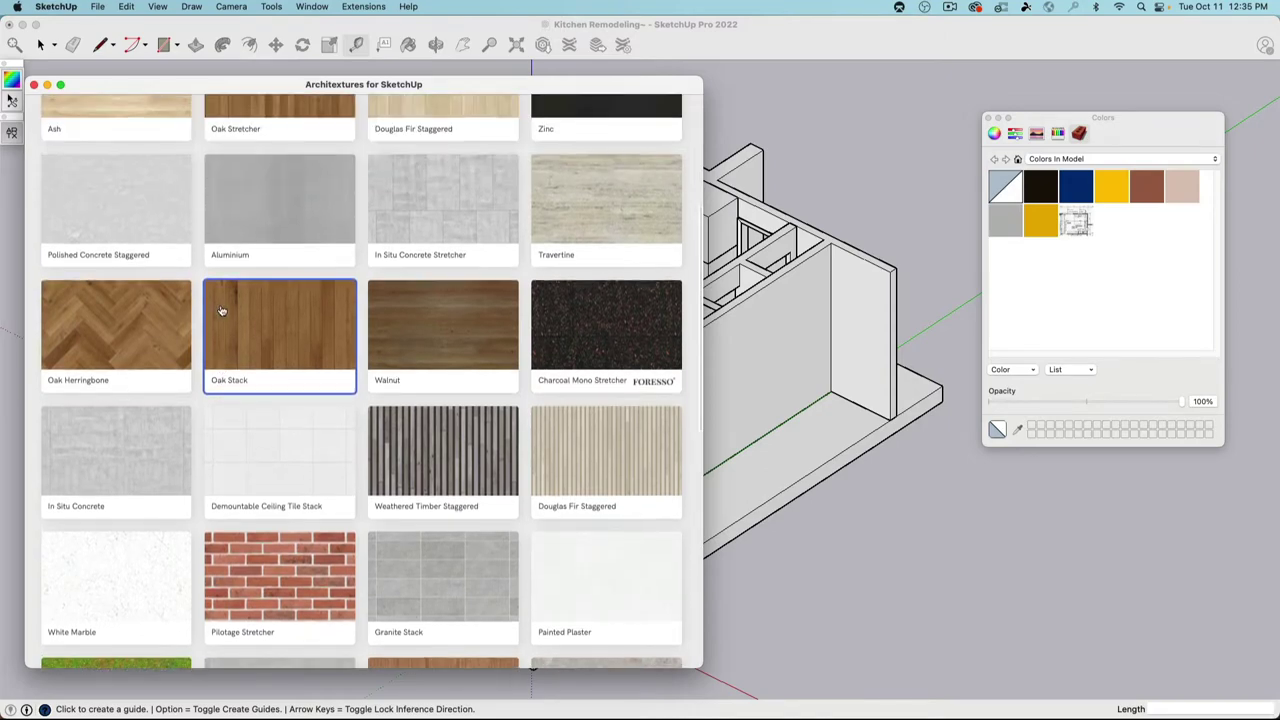
{"action": "scroll", "coordinate": [222, 310], "scroll_direction": "up", "scroll_amount": 6}
{"action": "left_click", "coordinate": [222, 310]}
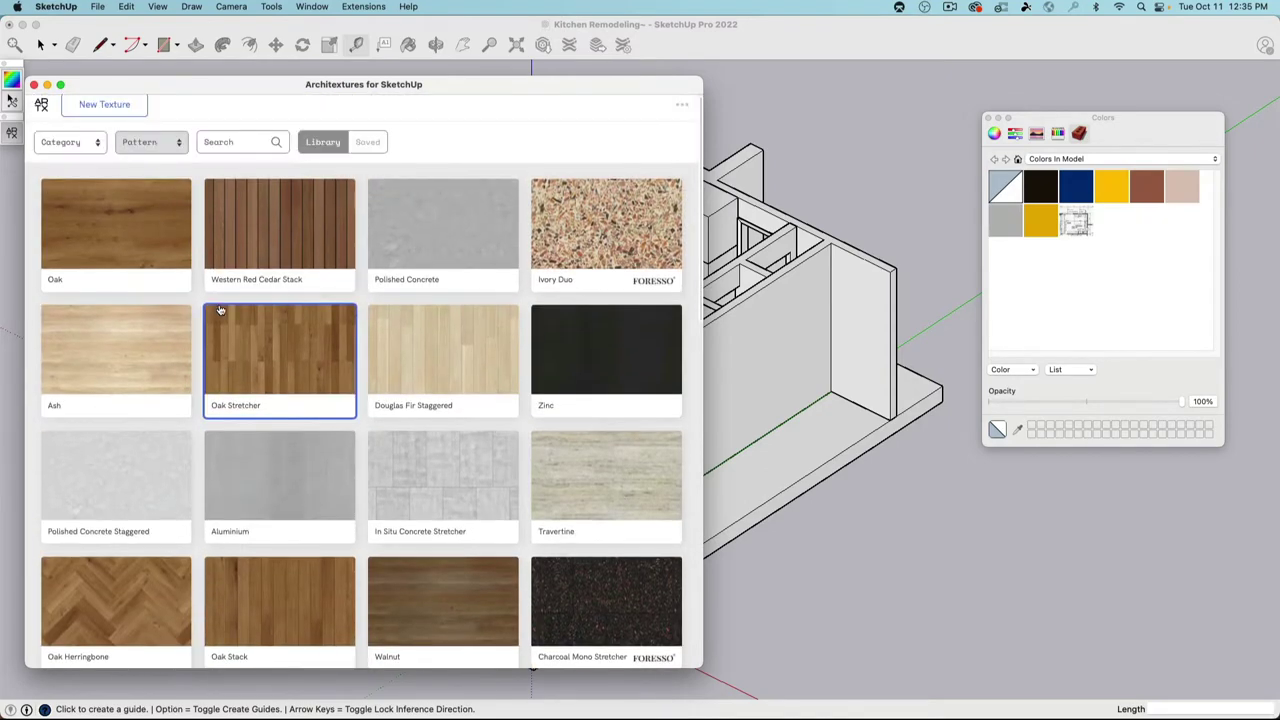
{"action": "scroll", "coordinate": [220, 310], "scroll_direction": "down", "scroll_amount": 10}
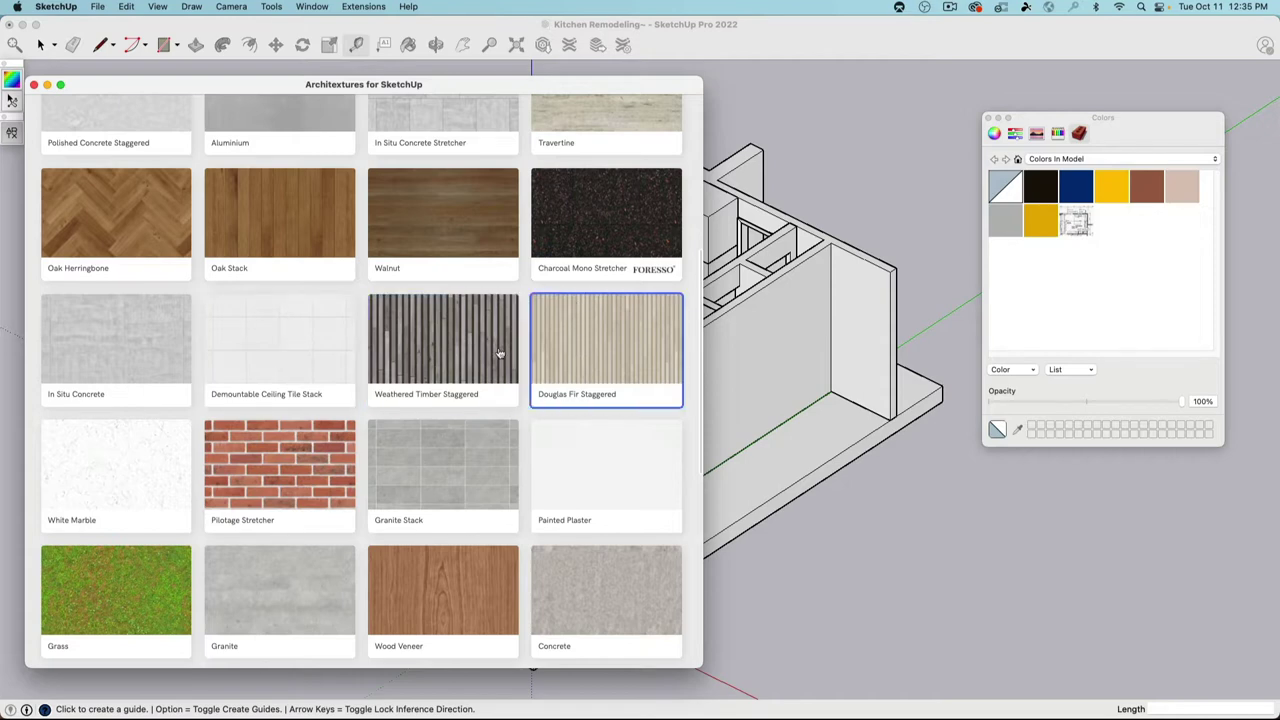
{"action": "scroll", "coordinate": [456, 360], "scroll_direction": "up", "scroll_amount": 8}
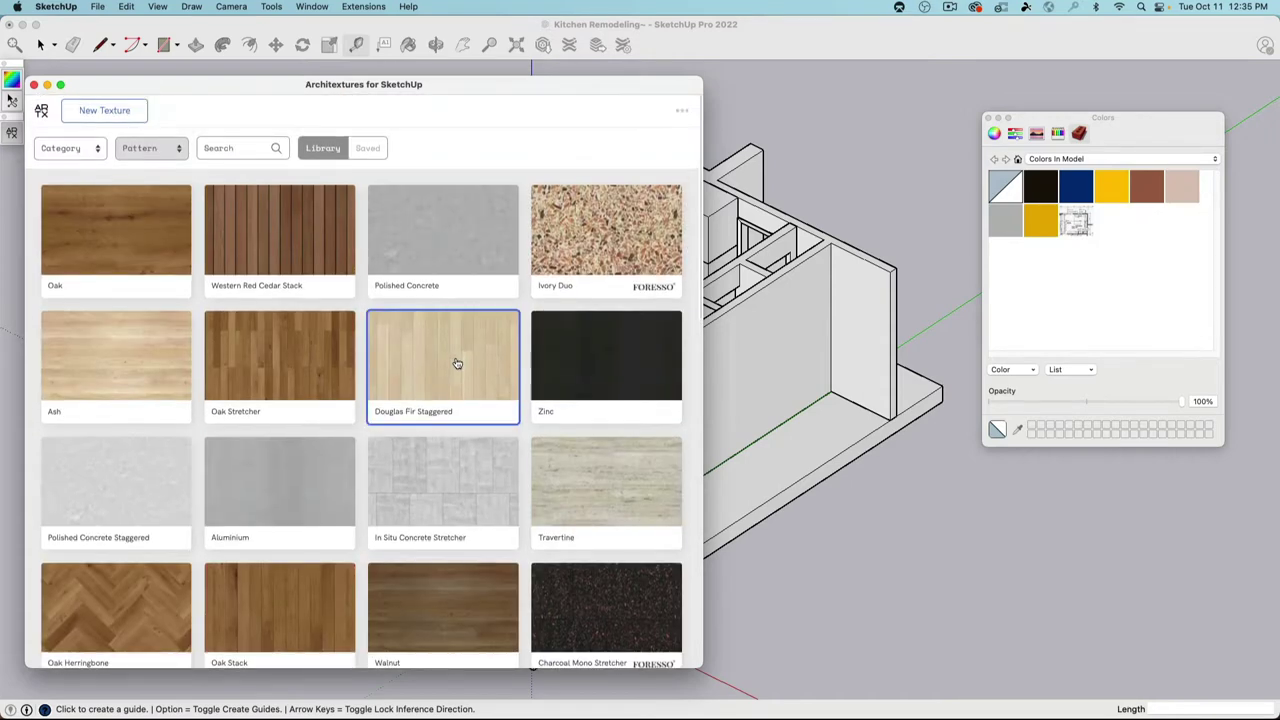
{"action": "scroll", "coordinate": [456, 363], "scroll_direction": "down", "scroll_amount": 10}
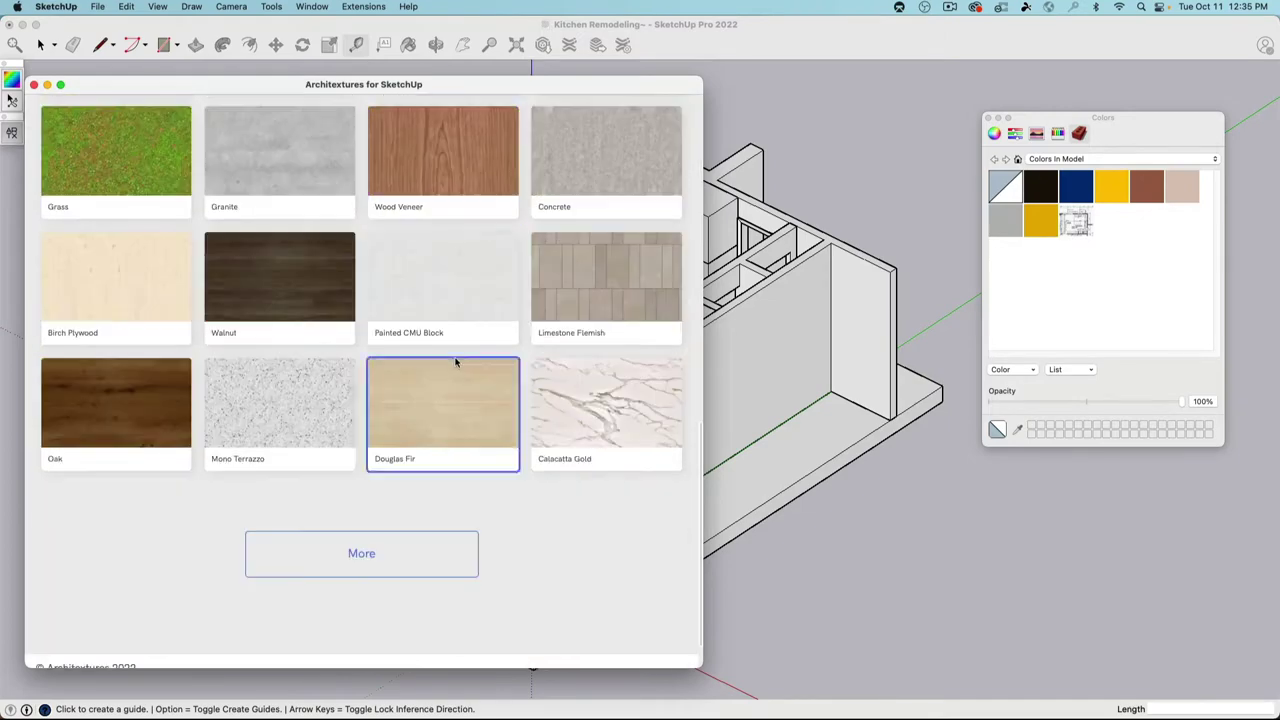
Step: Import Mono Terrazzo (15.75" by 3.94", no pattern) from Architextures as a model material
{"action": "left_click", "coordinate": [271, 410]}
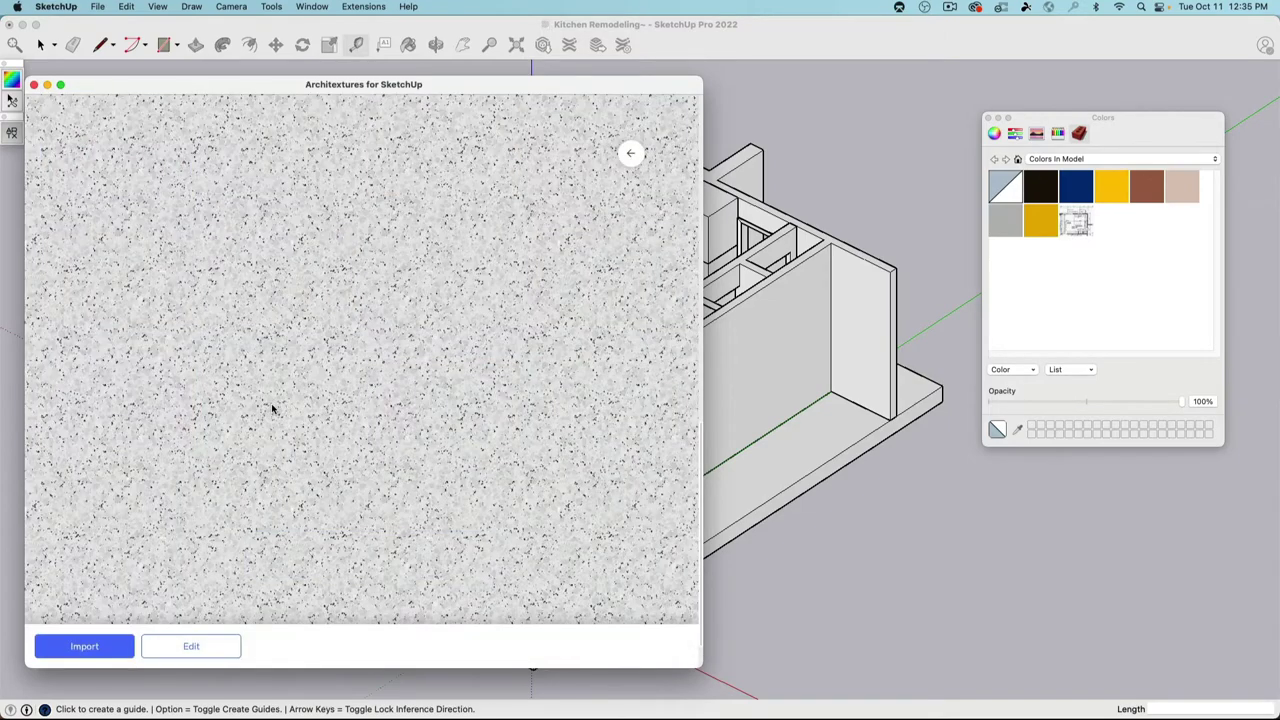
{"action": "left_click", "coordinate": [191, 647]}
{"action": "left_click", "coordinate": [204, 390]}
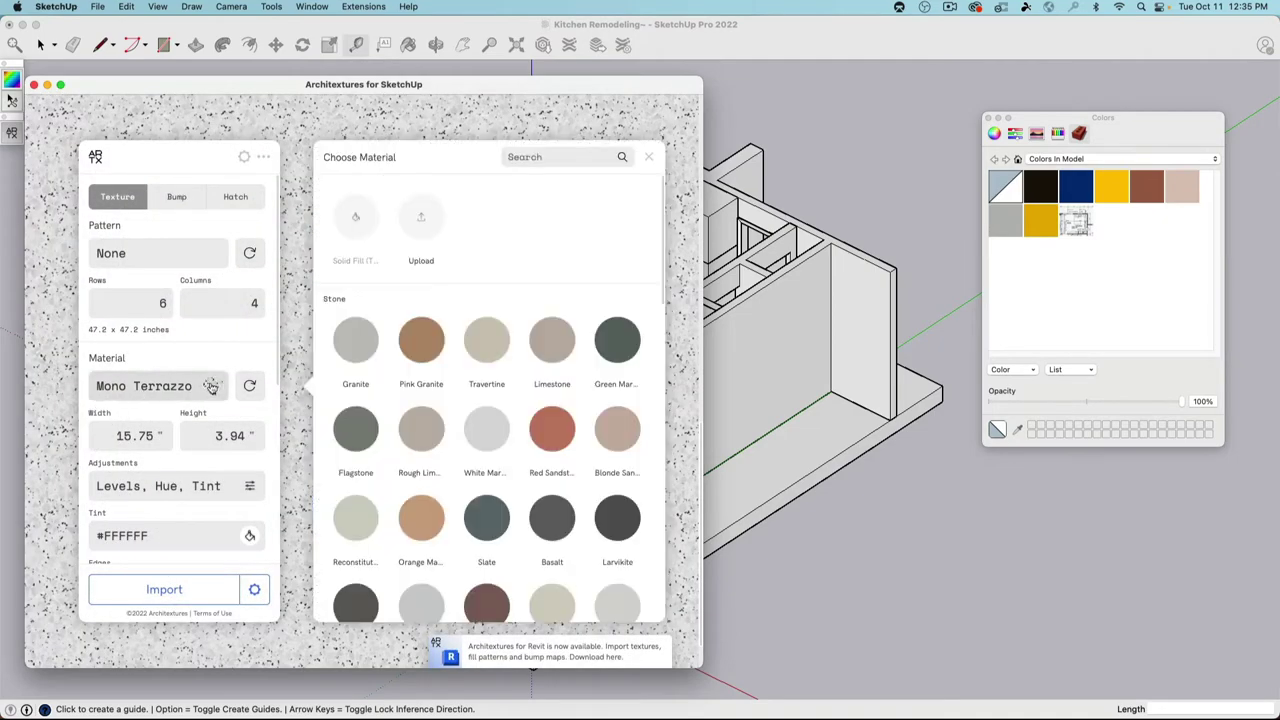
{"action": "left_click", "coordinate": [651, 156]}
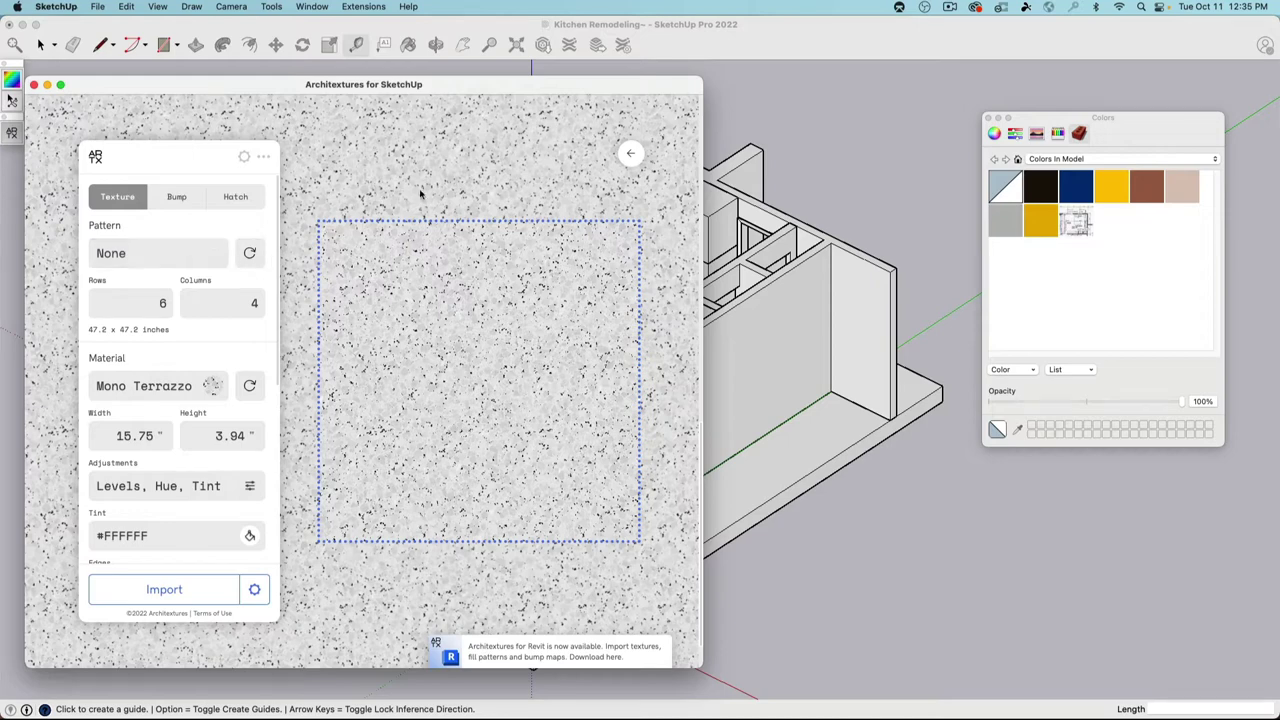
{"action": "left_click", "coordinate": [186, 597]}
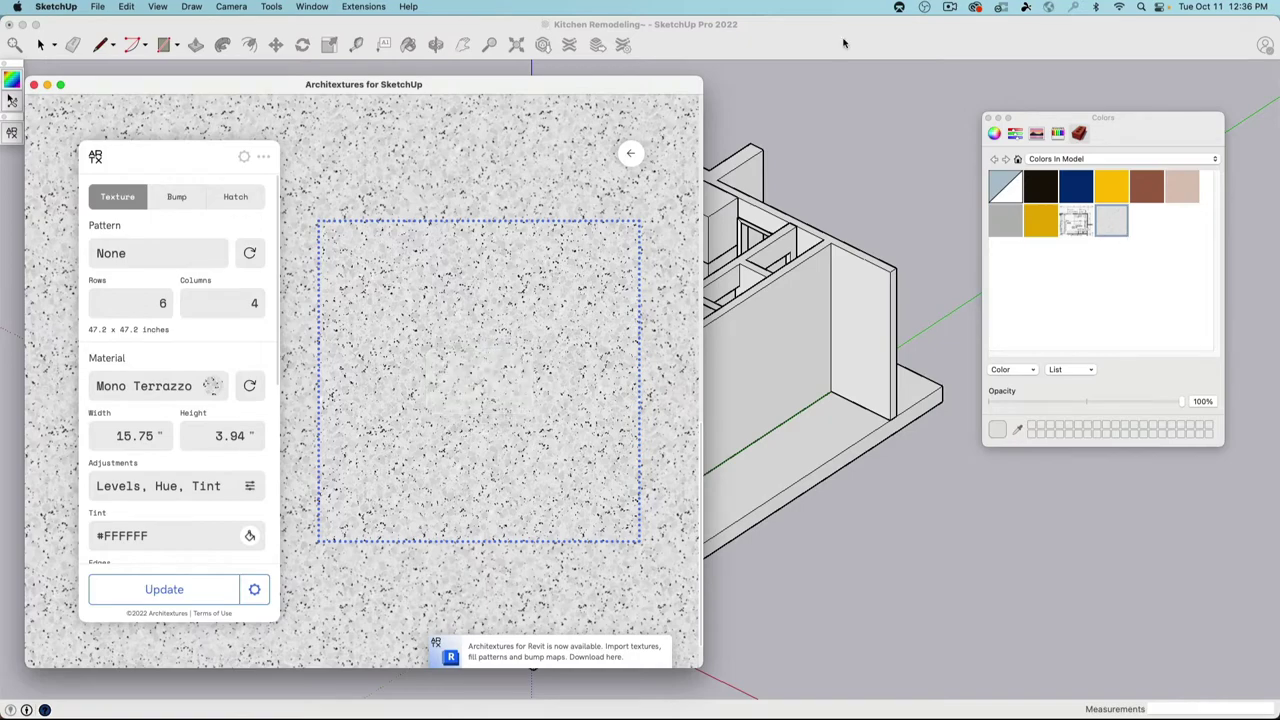
Step: Select the island, left and back countertops and fill them with the Mono Terrazzo material
{"action": "left_click", "coordinate": [842, 44]}
{"action": "left_click", "coordinate": [33, 87]}
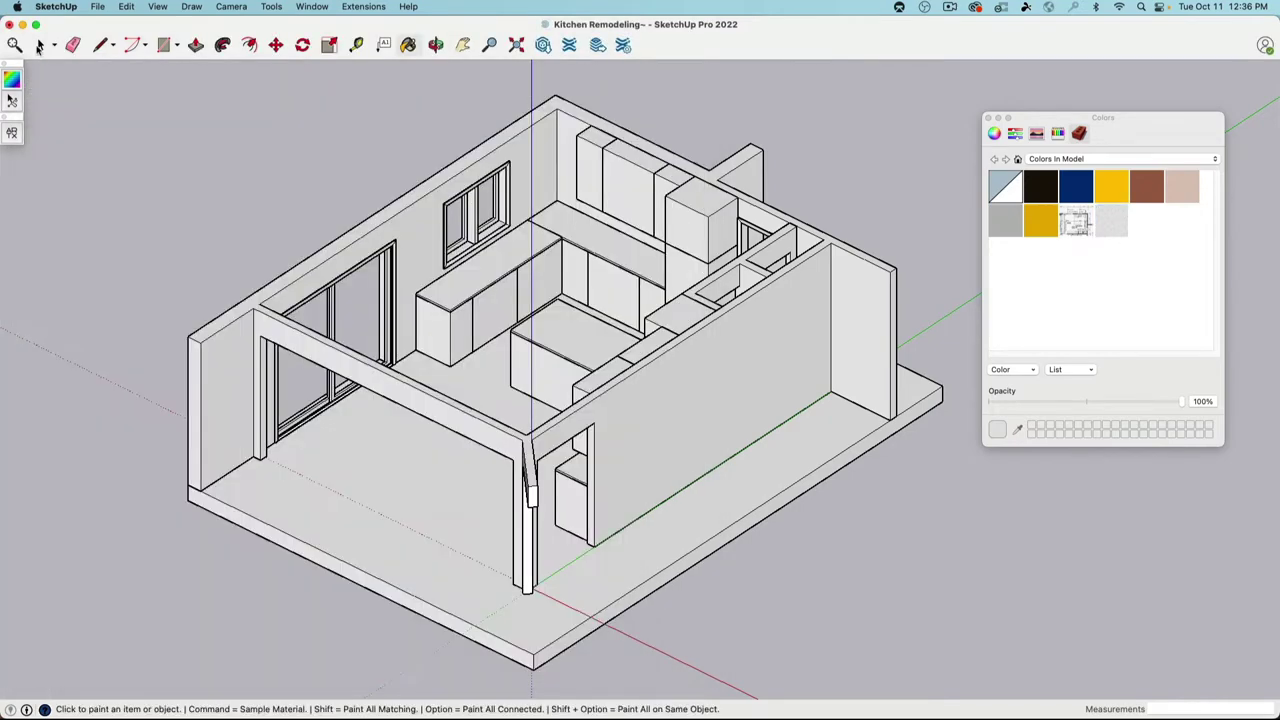
{"action": "key", "text": "space"}
{"action": "scroll", "coordinate": [617, 340], "scroll_direction": "up", "scroll_amount": 6}
{"action": "middle_click_drag", "start_coordinate": [493, 288], "coordinate": [469, 405], "text": "shift"}
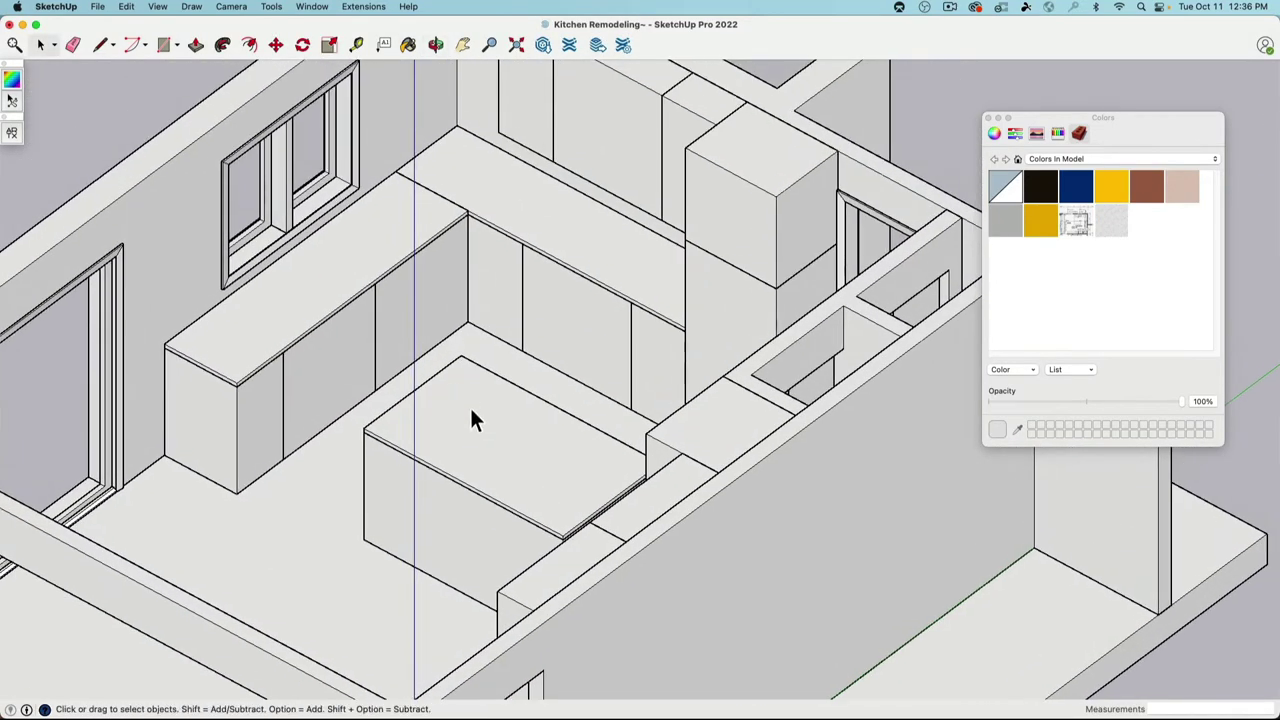
{"action": "left_click", "coordinate": [469, 405]}
{"action": "left_click", "coordinate": [440, 238], "text": "shift"}
{"action": "left_click", "coordinate": [500, 214], "text": "shift"}
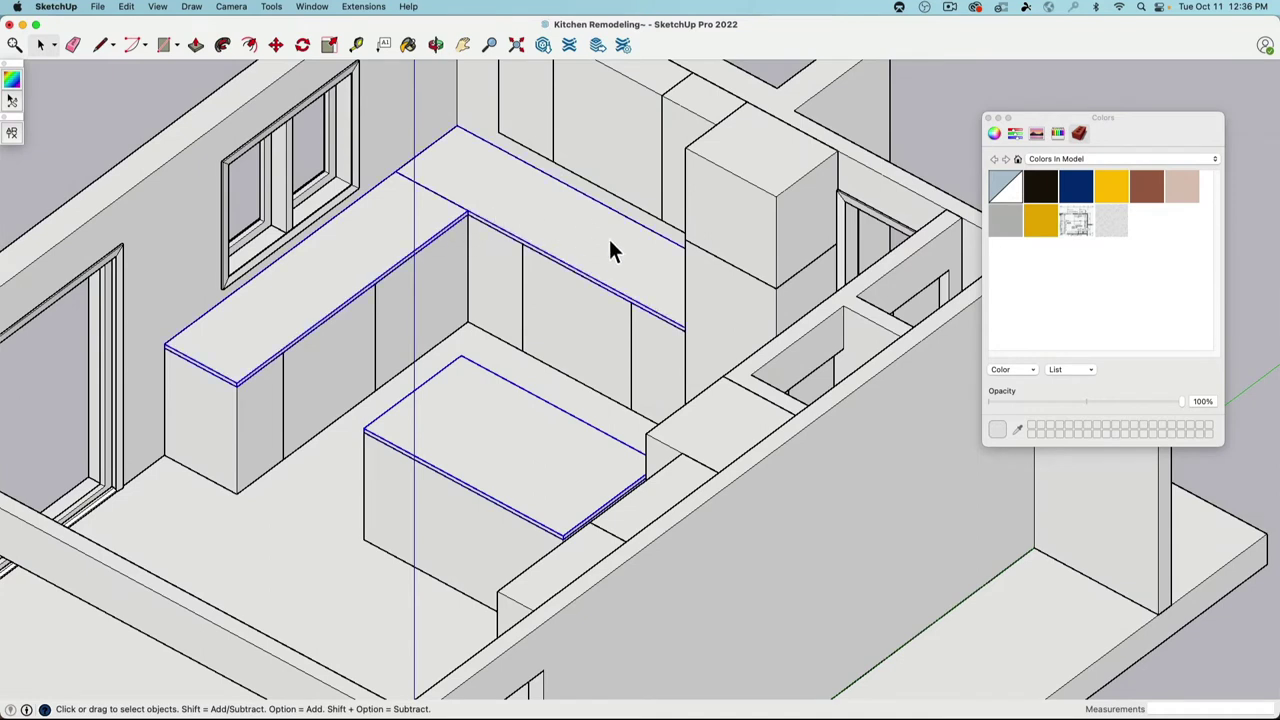
{"action": "left_click_drag", "start_coordinate": [1121, 226], "coordinate": [511, 432]}
{"action": "left_click_drag", "start_coordinate": [511, 432], "coordinate": [489, 436]}
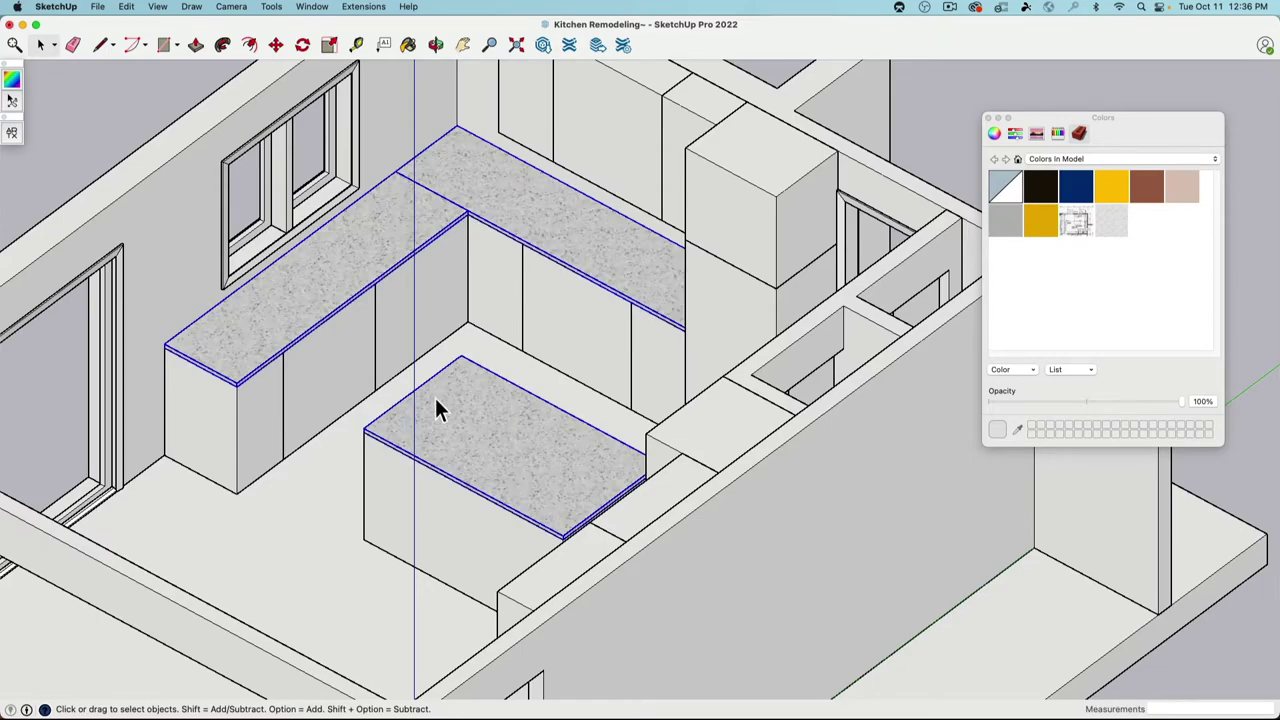
{"action": "middle_click_drag", "start_coordinate": [435, 410], "coordinate": [279, 203]}
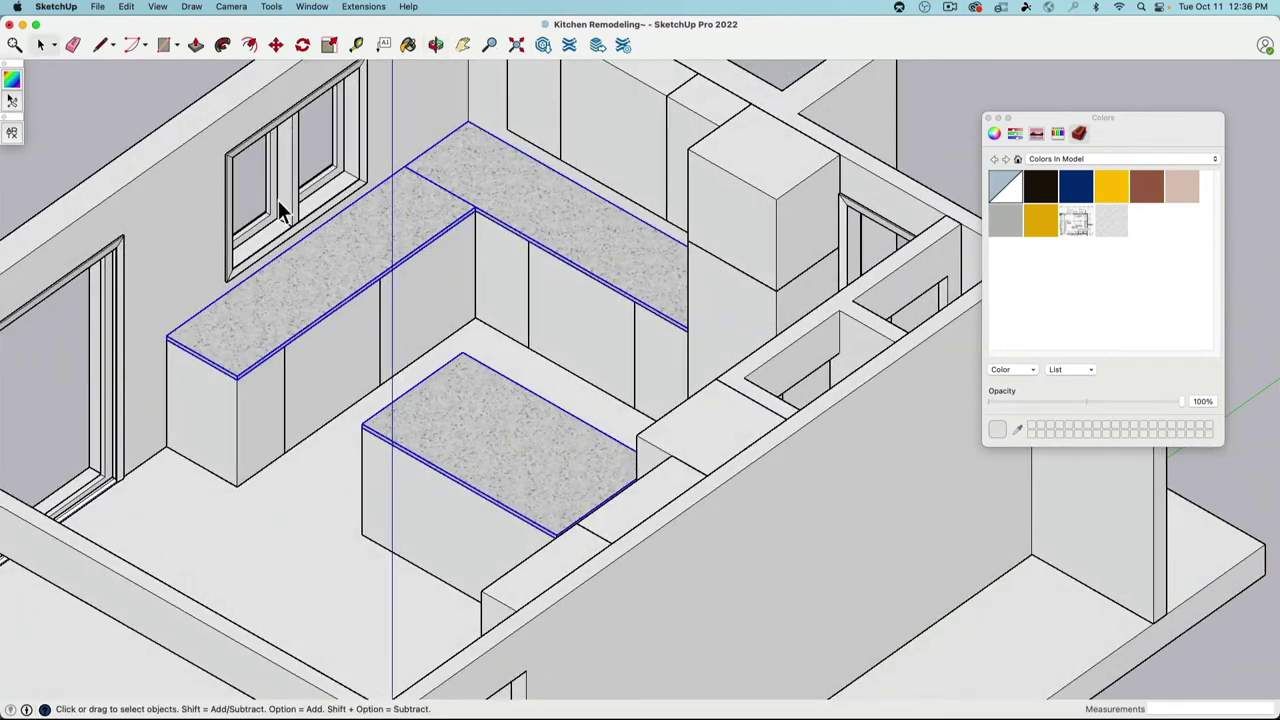
Step: Edit the terrazzo material's texture width to 20 inches and inspect the countertops
{"action": "right_click", "coordinate": [1110, 229]}
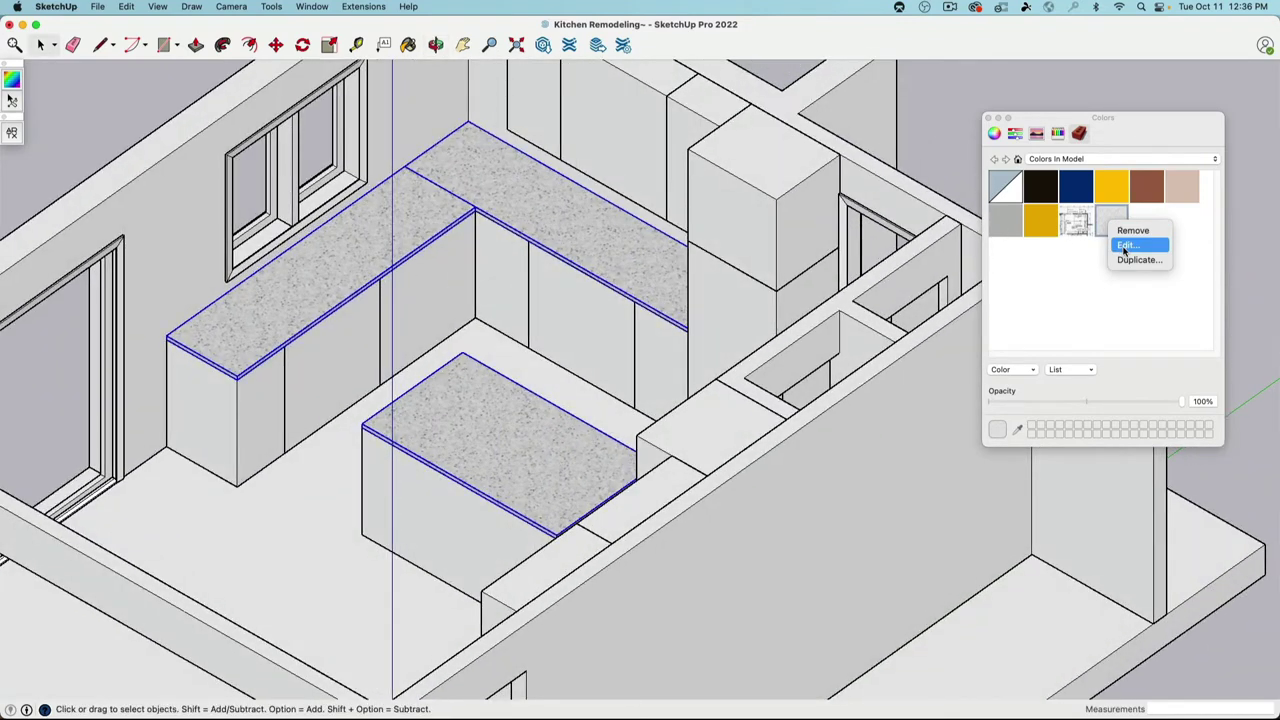
{"action": "left_click", "coordinate": [1124, 250]}
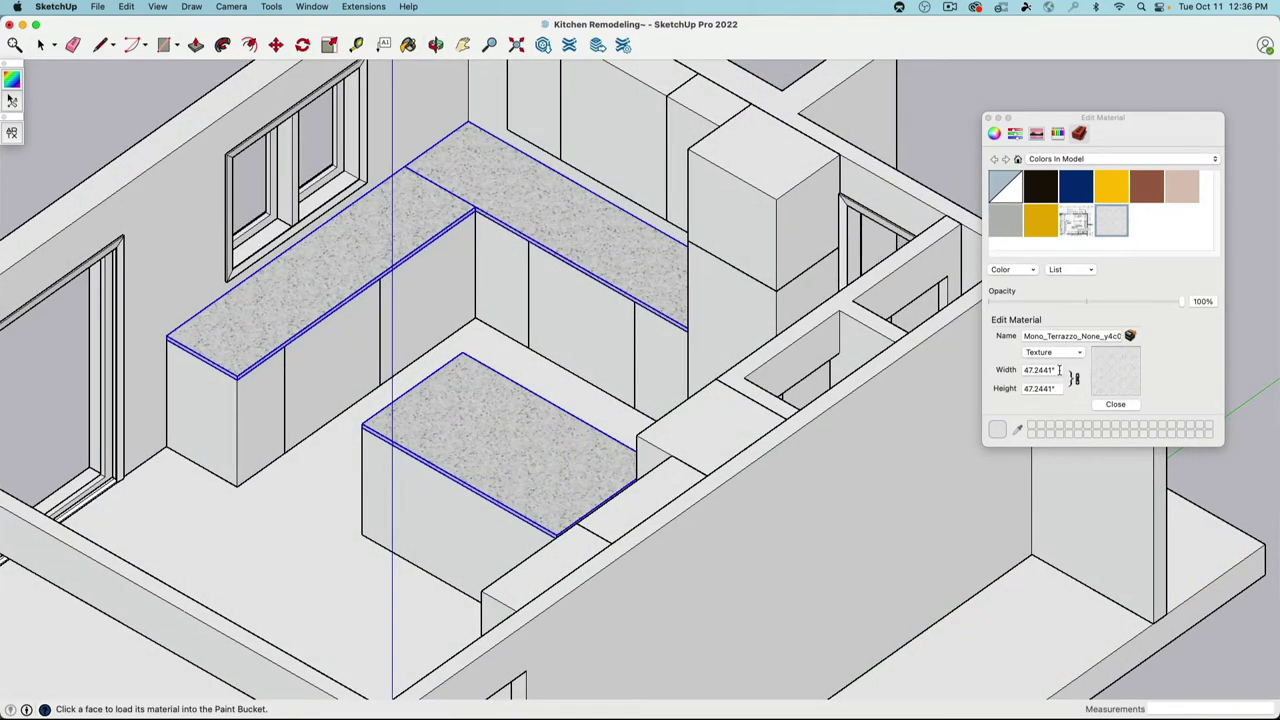
{"action": "left_click_drag", "start_coordinate": [1059, 370], "coordinate": [1018, 369]}
{"action": "type", "text": "20"}
{"action": "key", "text": "Tab"}
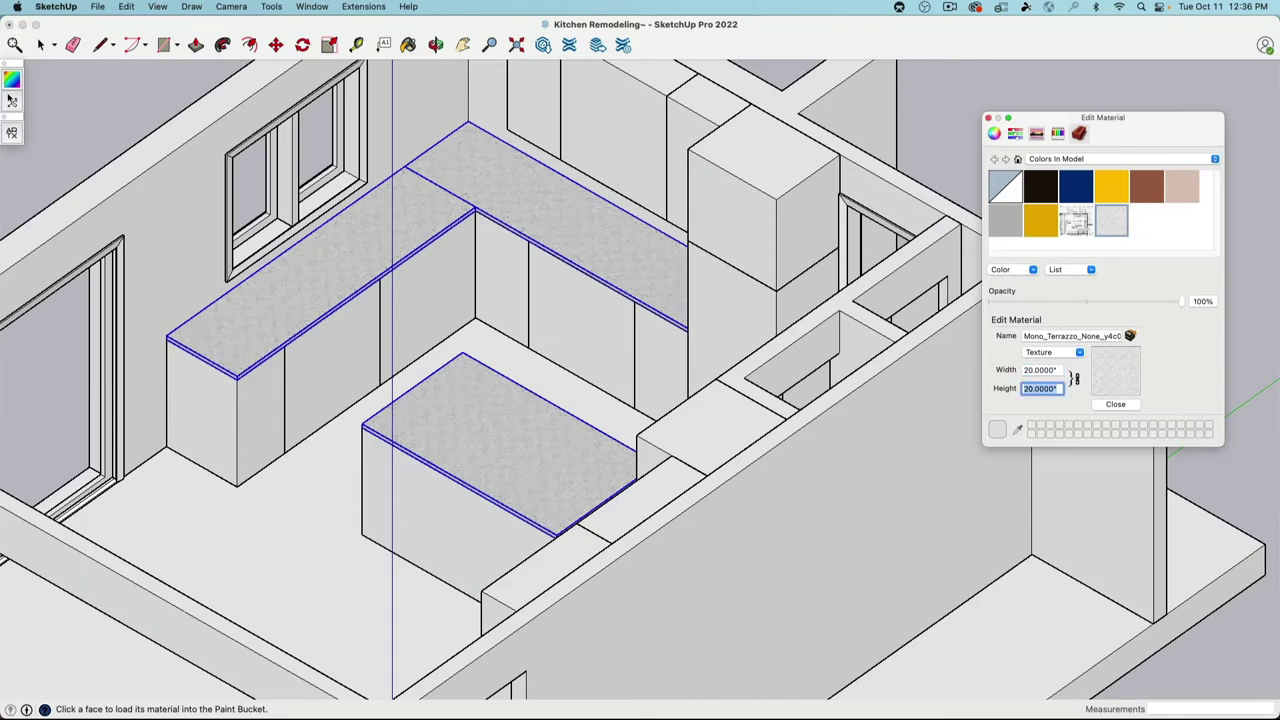
{"action": "middle_click_drag", "start_coordinate": [590, 346], "coordinate": [630, 504]}
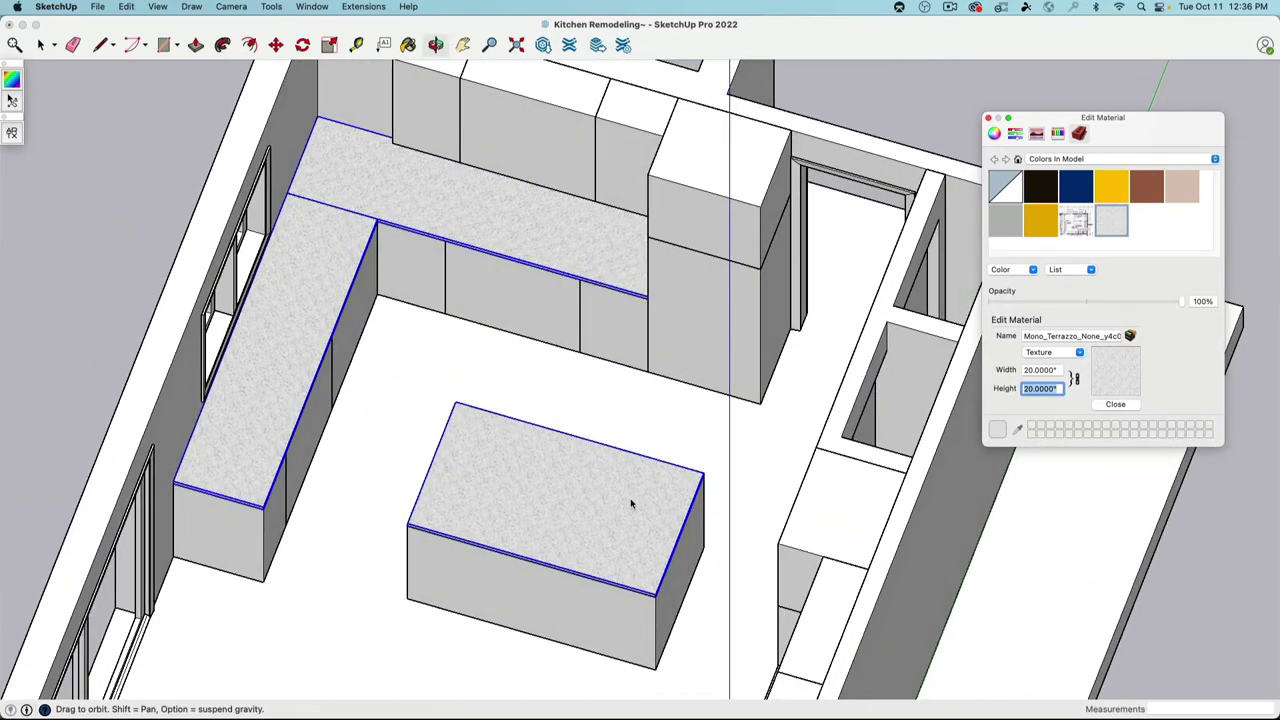
{"action": "scroll", "coordinate": [620, 520], "scroll_direction": "up", "scroll_amount": 10}
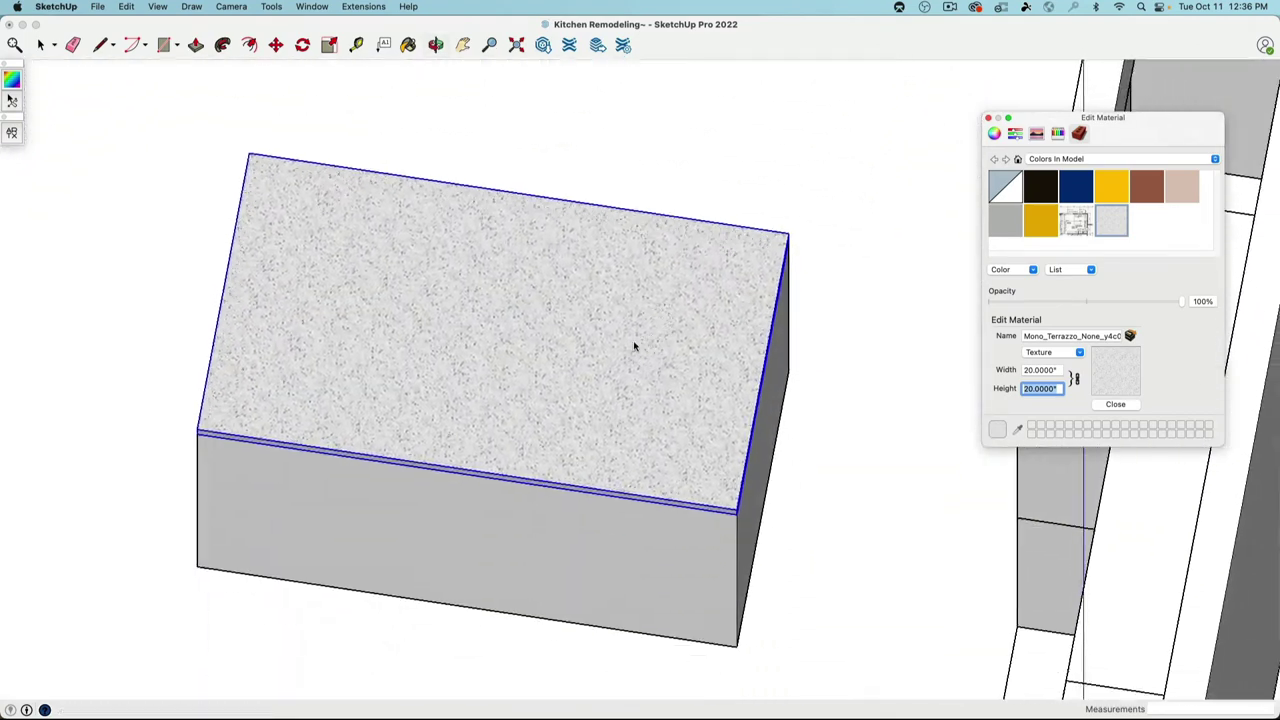
{"action": "scroll", "coordinate": [600, 380], "scroll_direction": "up", "scroll_amount": 5}
{"action": "middle_click_drag", "start_coordinate": [523, 329], "coordinate": [407, 325]}
{"action": "scroll", "coordinate": [556, 386], "scroll_direction": "down", "scroll_amount": 8}
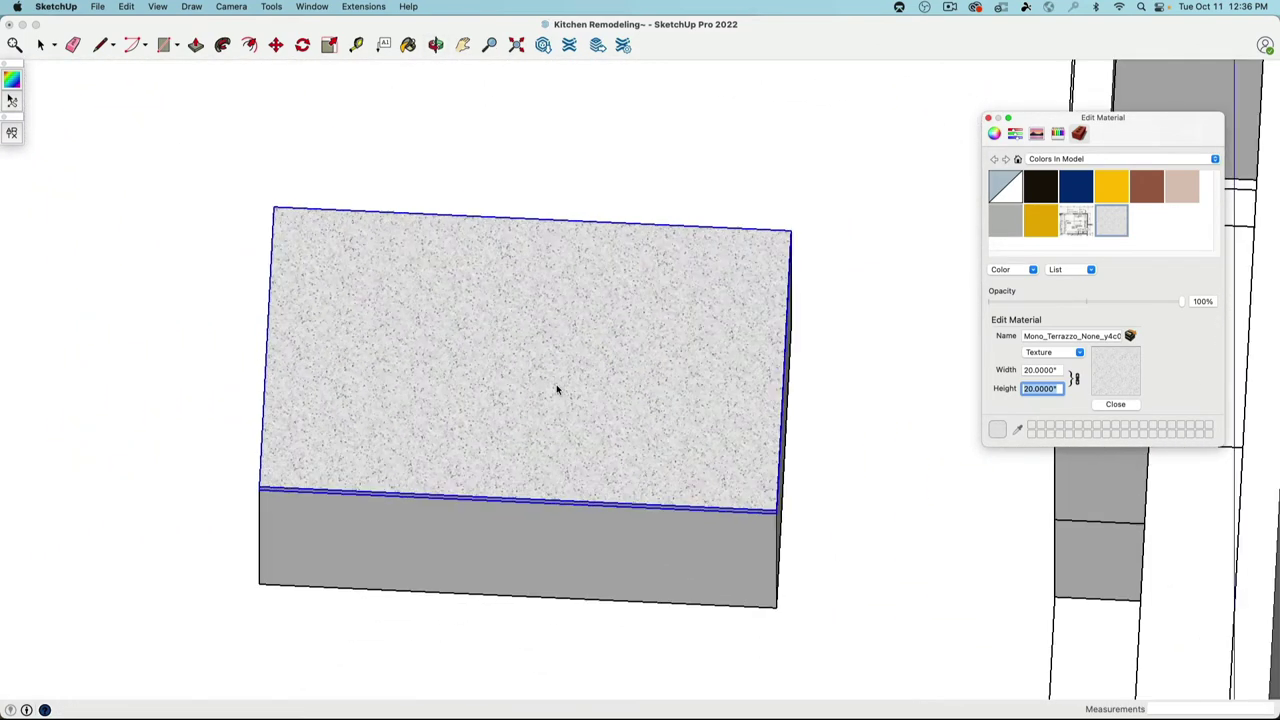
{"action": "middle_click_drag", "start_coordinate": [646, 418], "coordinate": [354, 345]}
{"action": "scroll", "coordinate": [561, 357], "scroll_direction": "up", "scroll_amount": 5}
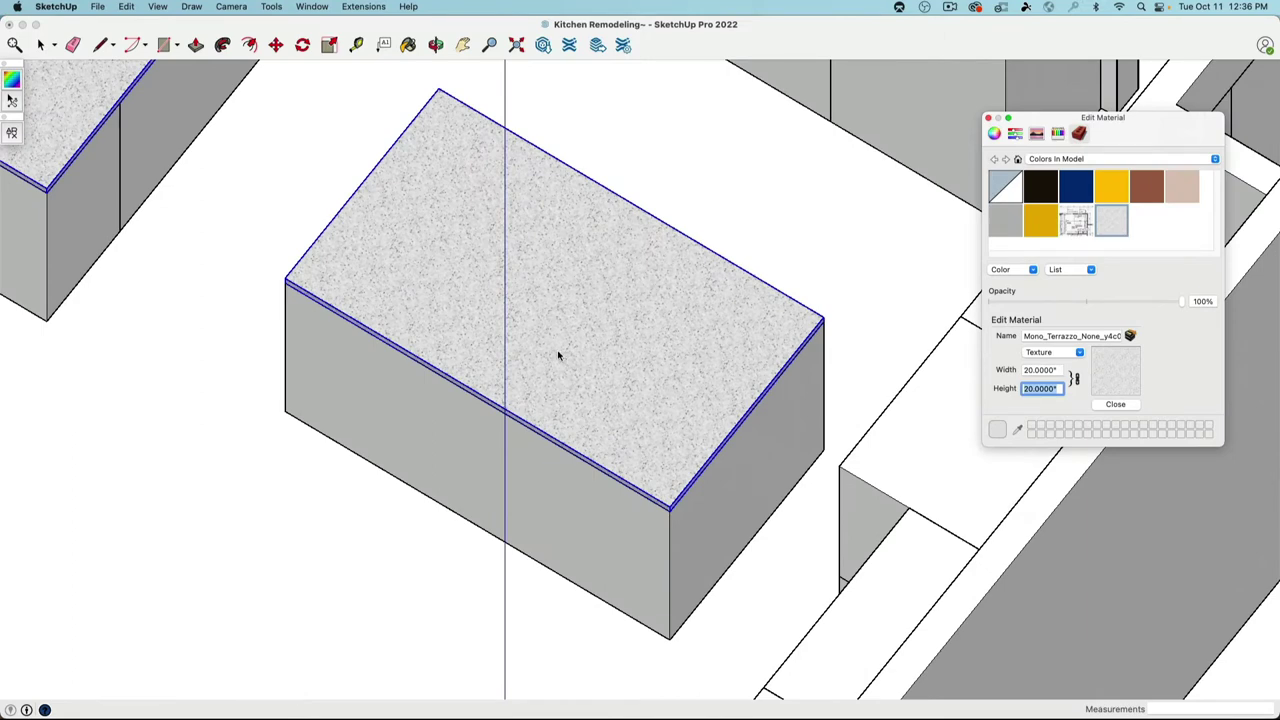
Step: Change the terrazzo texture width to 10, then 30 inches, and view the whole kitchen
{"action": "left_click", "coordinate": [469, 212]}
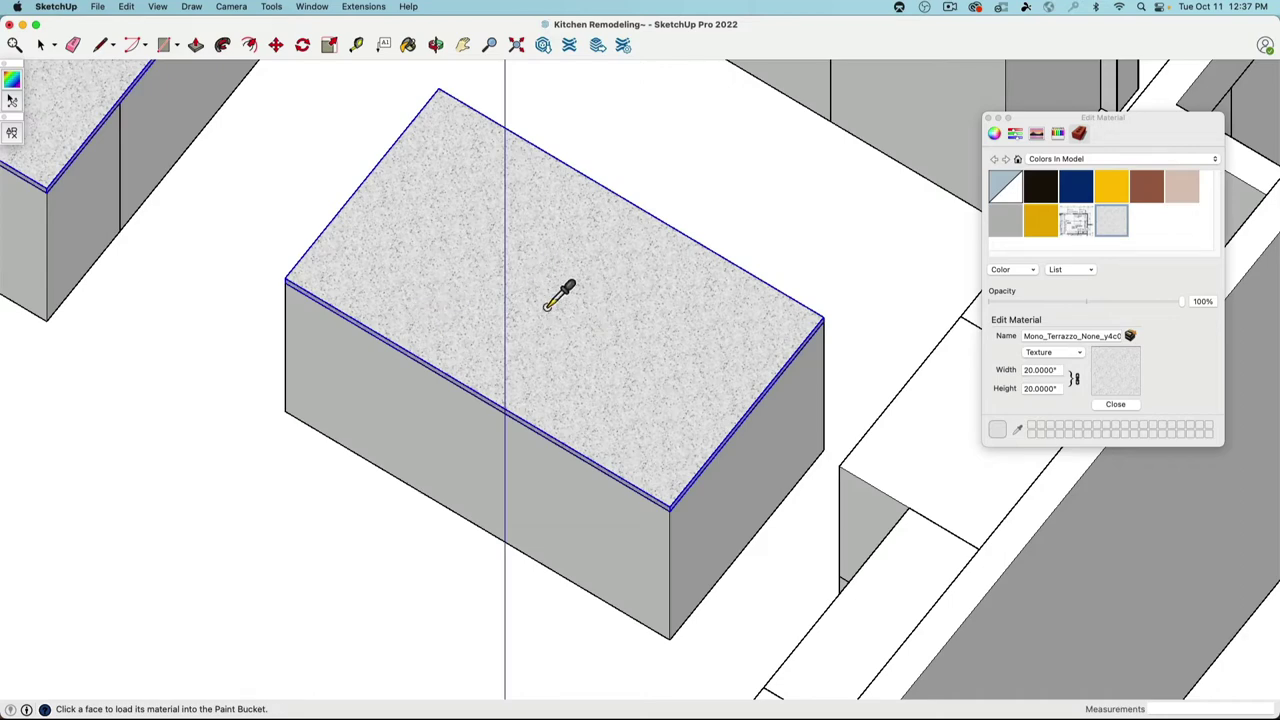
{"action": "left_click", "coordinate": [1040, 370]}
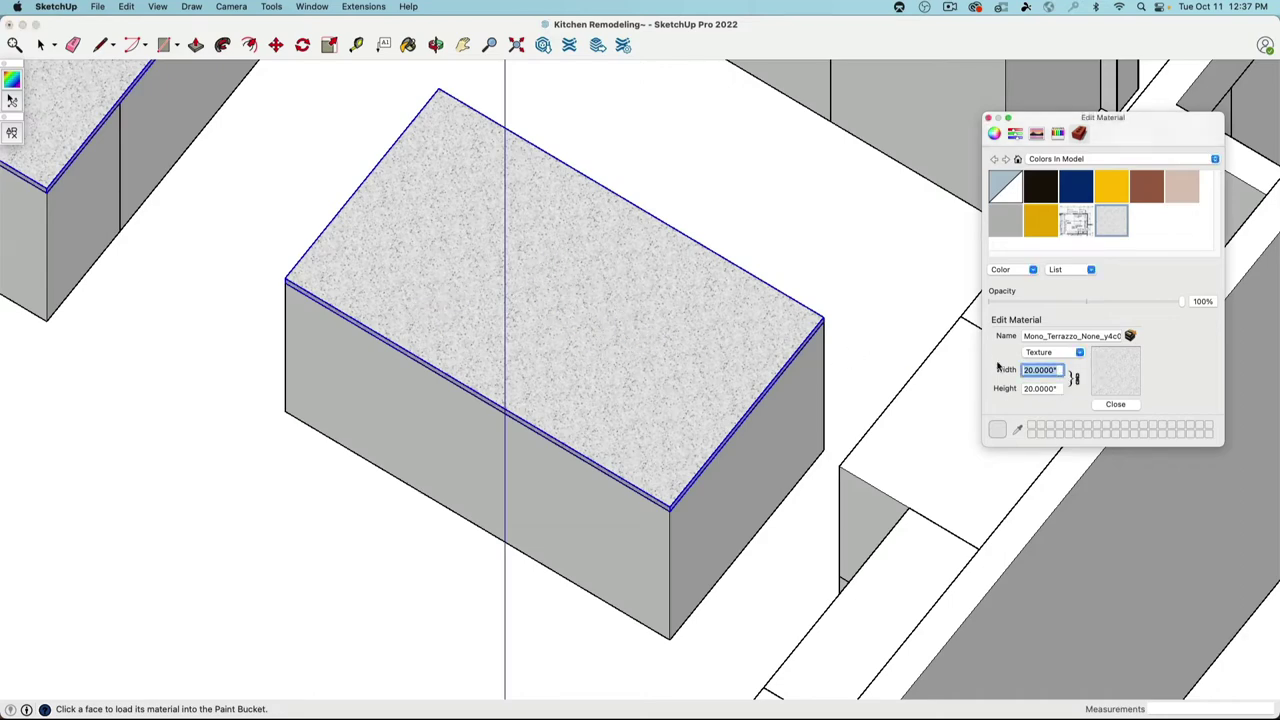
{"action": "type", "text": "10"}
{"action": "key", "text": "Tab"}
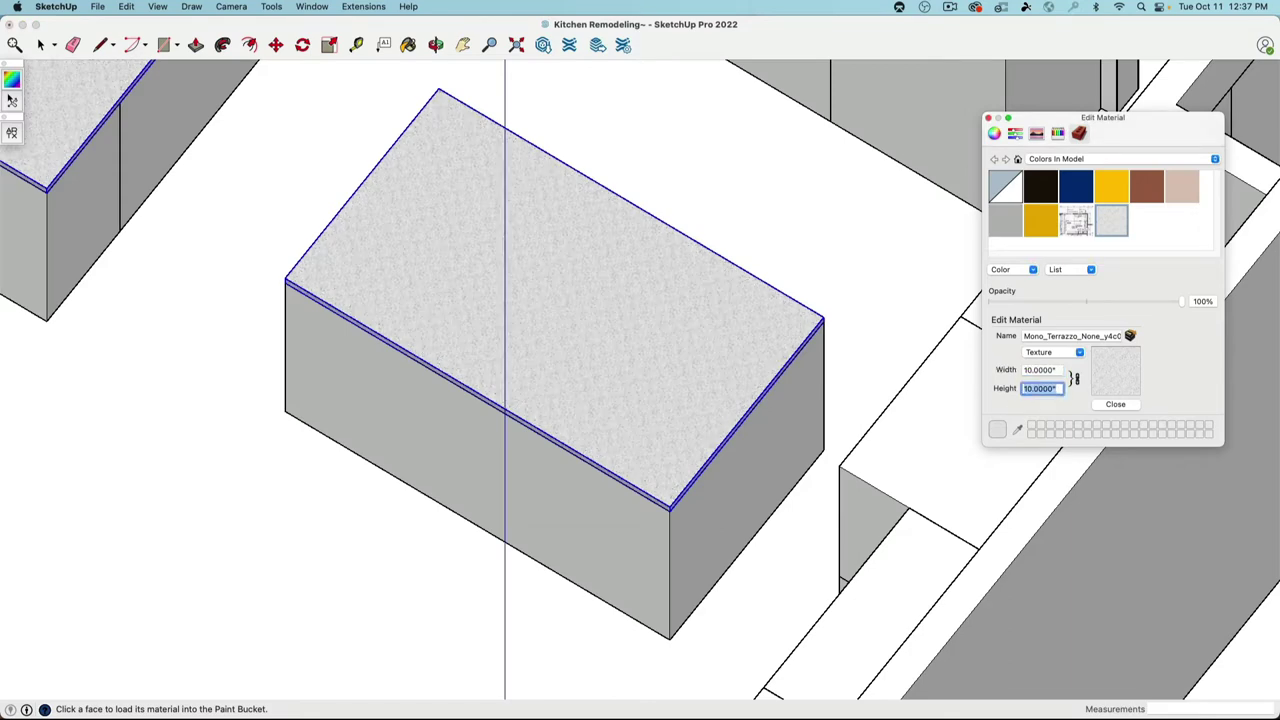
{"action": "left_click", "coordinate": [1062, 370]}
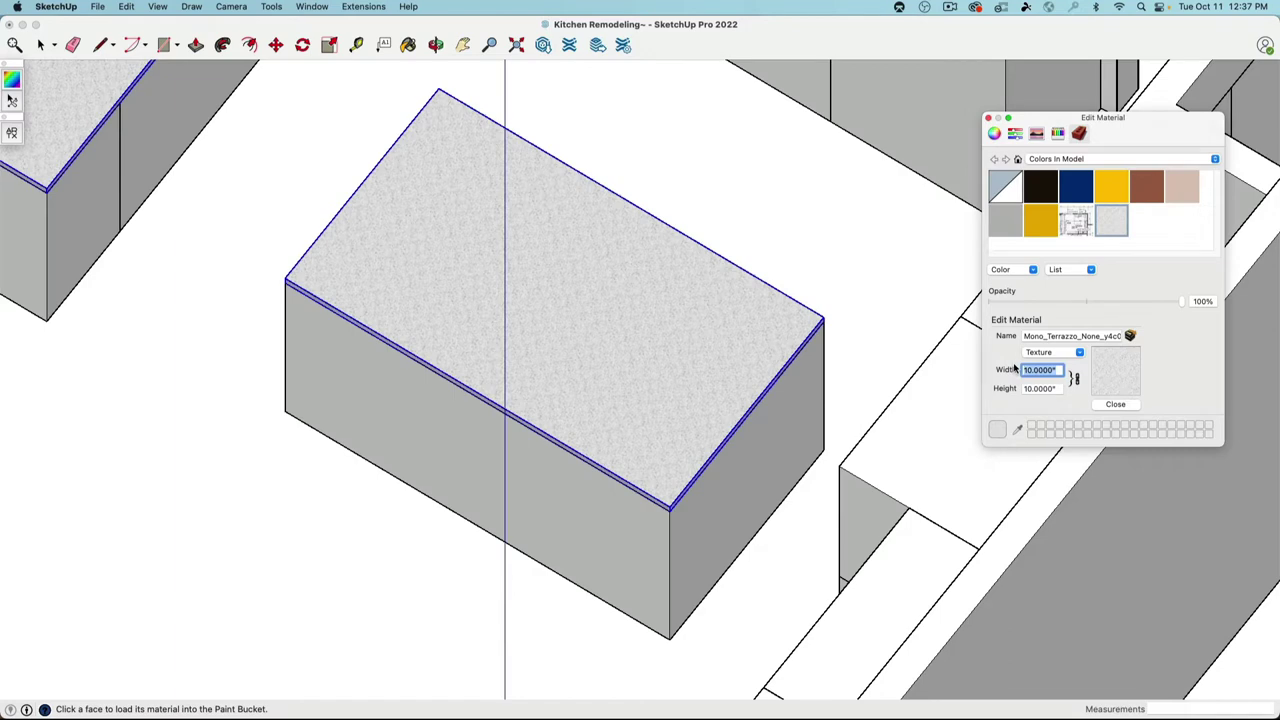
{"action": "type", "text": "30"}
{"action": "key", "text": "Tab"}
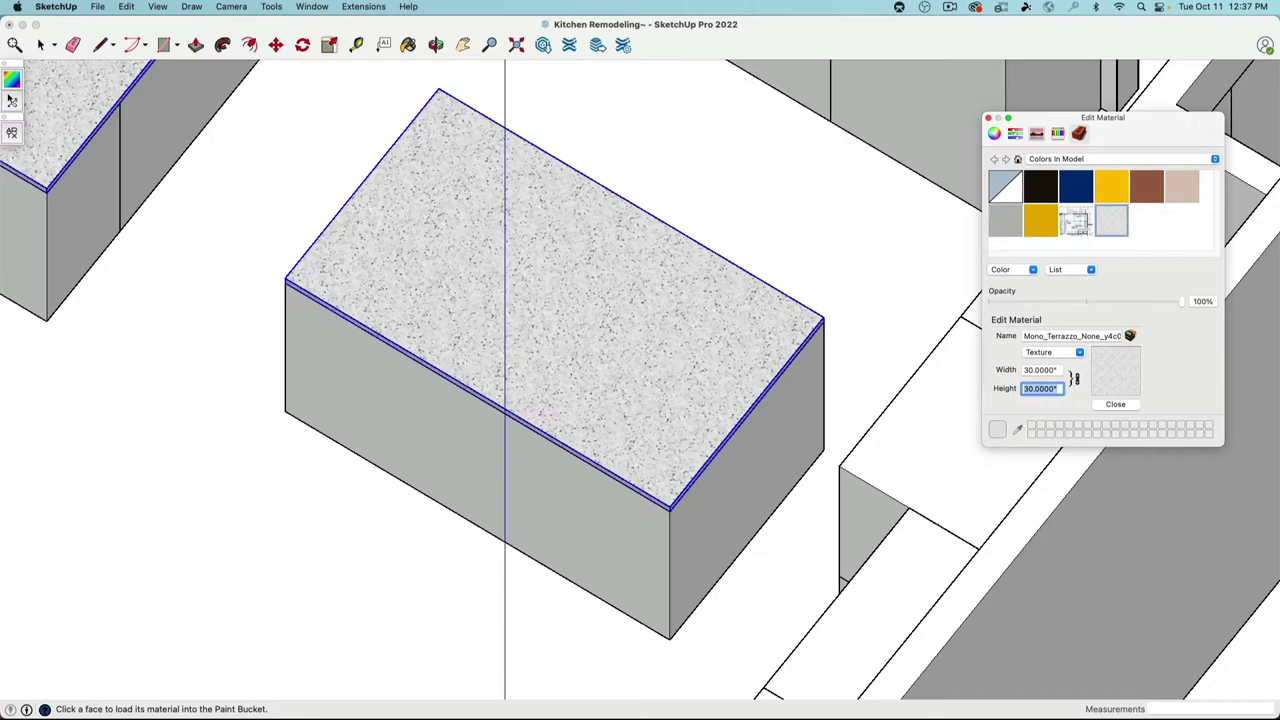
{"action": "scroll", "coordinate": [940, 335], "scroll_direction": "down", "scroll_amount": 3}
{"action": "mouse_move", "coordinate": [923, 343]}
{"action": "middle_mouse_down"}
{"action": "mouse_move", "coordinate": [834, 206]}
{"action": "mouse_move", "coordinate": [642, 313]}
{"action": "middle_mouse_up"}
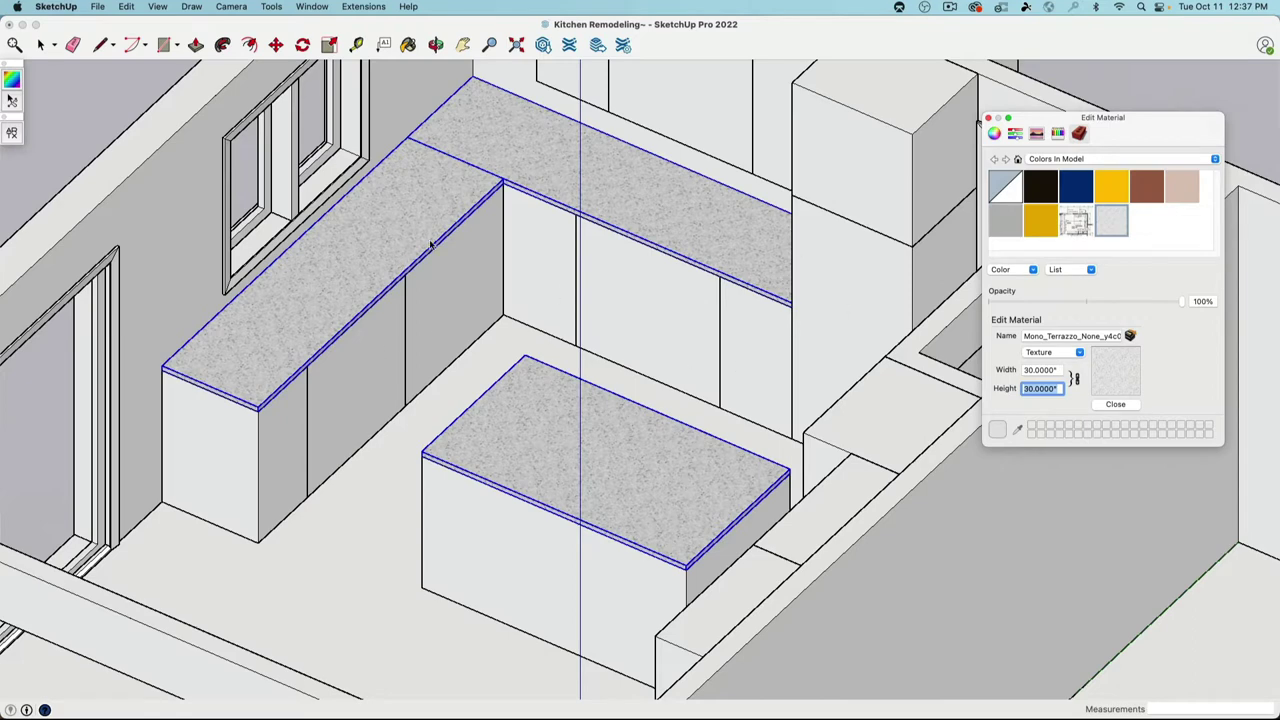
Step: Undo the terrazzo fill and paint only the island group's top face with terrazzo
{"action": "key", "text": "super+z"}
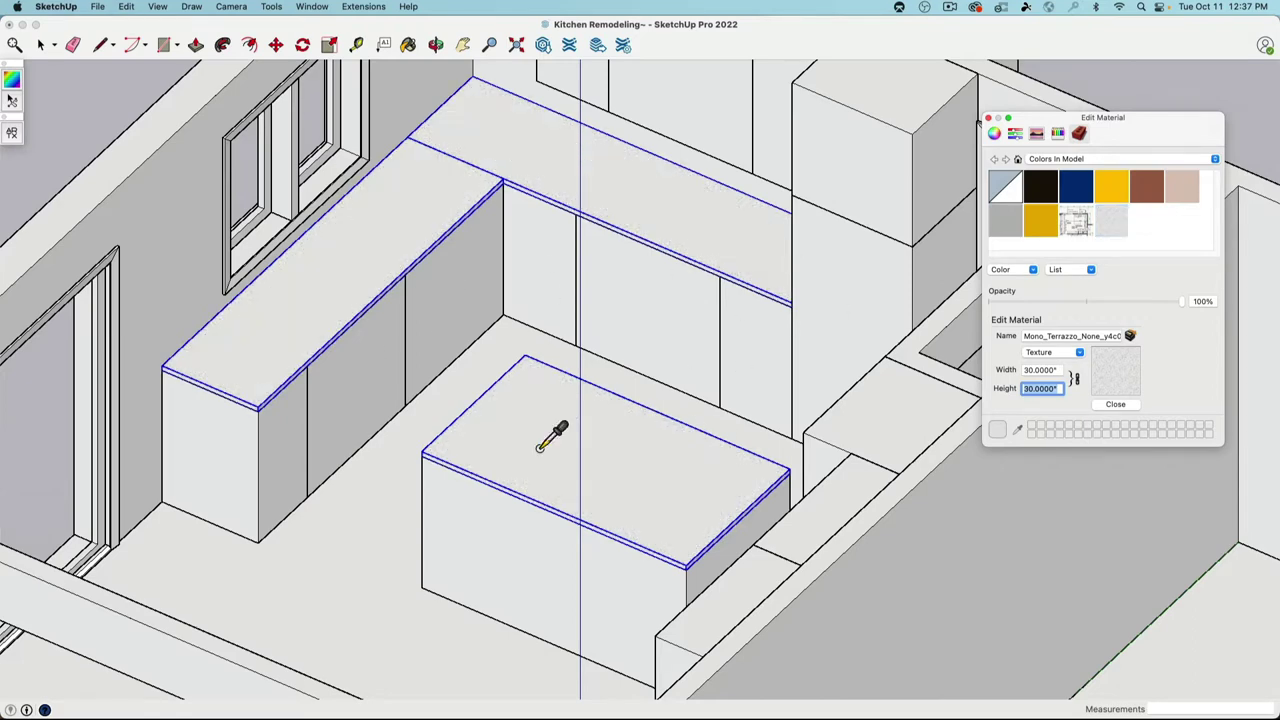
{"action": "key", "text": "space"}
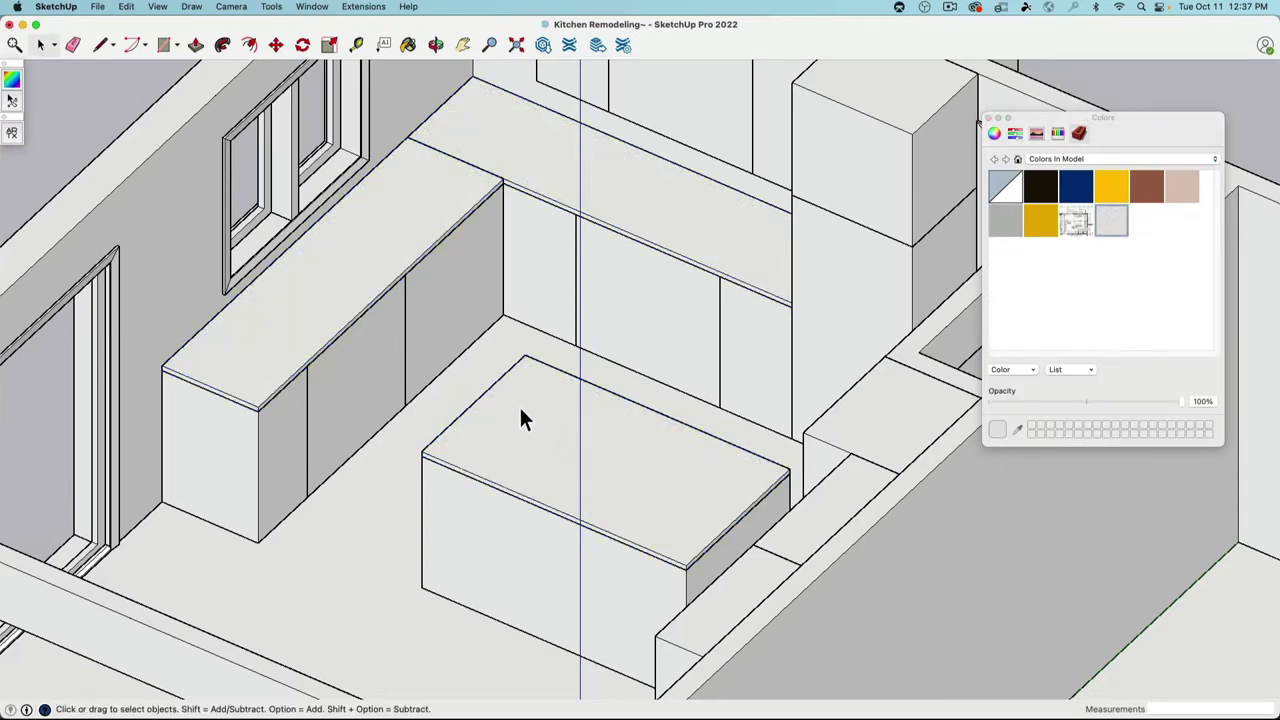
{"action": "left_click", "coordinate": [519, 405]}
{"action": "double_click", "coordinate": [527, 423]}
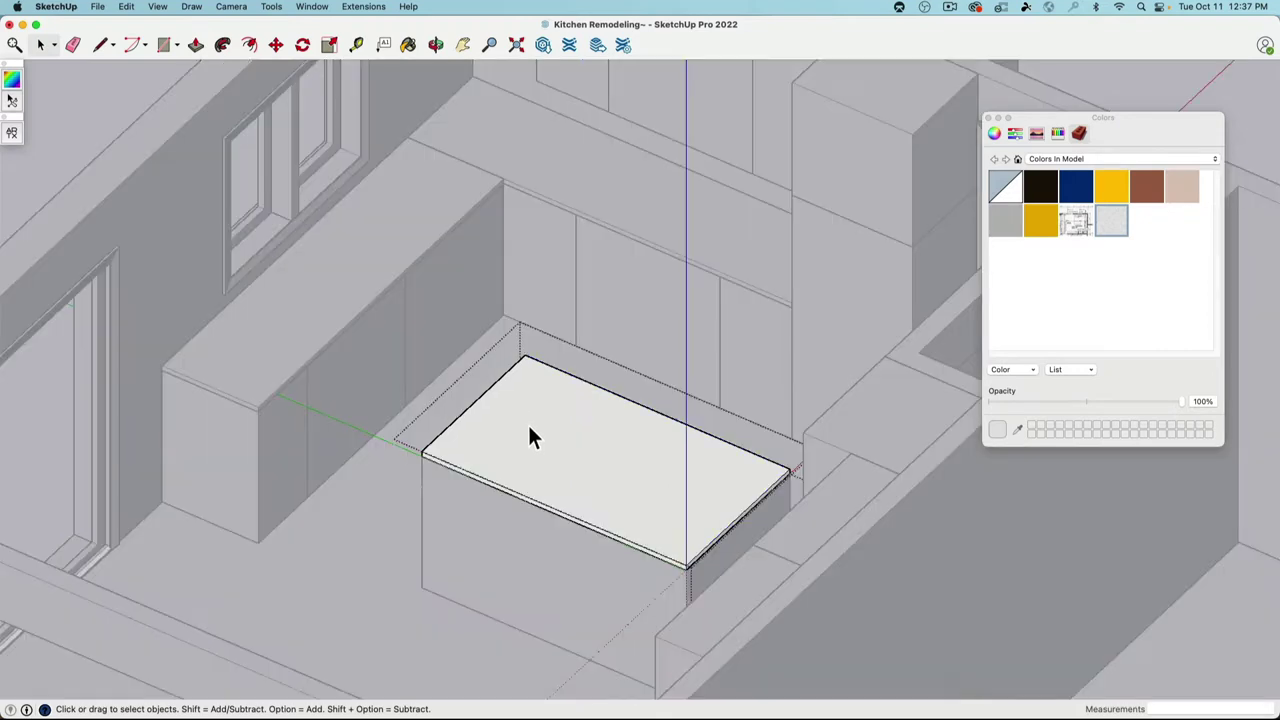
{"action": "left_click", "coordinate": [1120, 226]}
Step: Paint the left and back countertop groups' top faces with terrazzo, then exit group editing
{"action": "left_click", "coordinate": [295, 285]}
{"action": "double_click", "coordinate": [315, 288]}
{"action": "left_click", "coordinate": [1110, 224]}
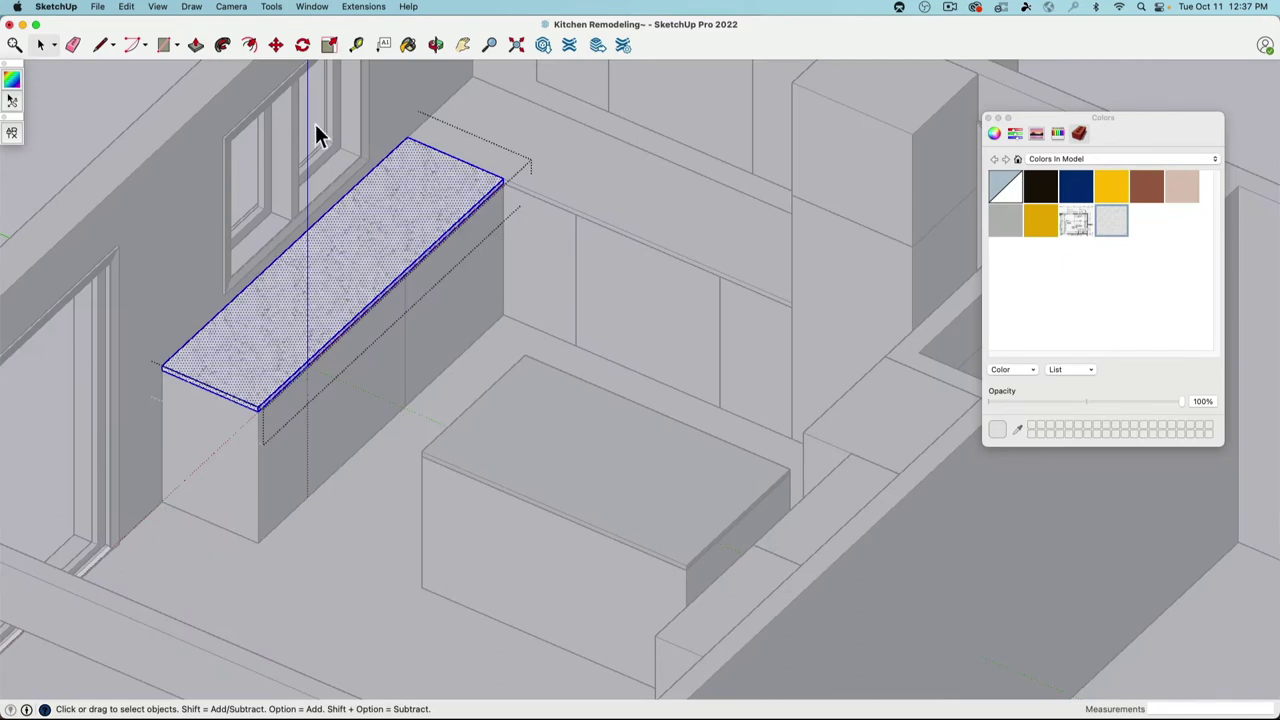
{"action": "left_click", "coordinate": [554, 143]}
{"action": "double_click", "coordinate": [556, 144]}
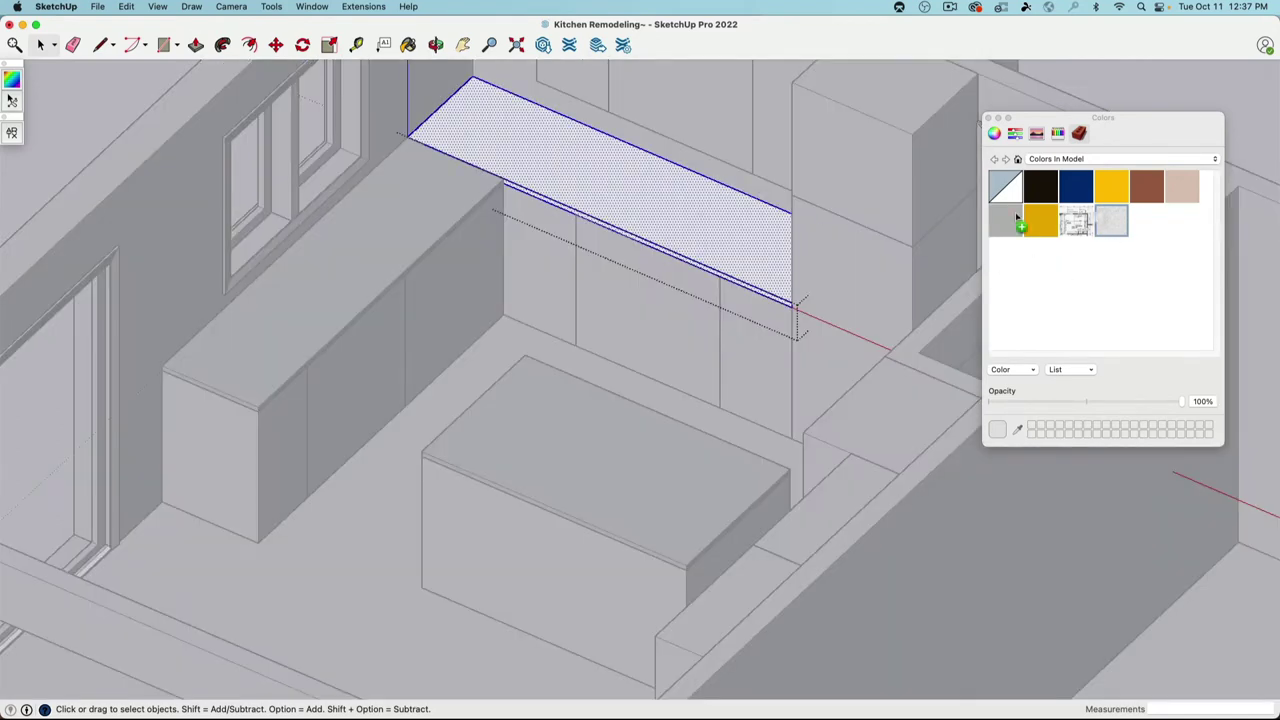
{"action": "key", "text": "Escape"}
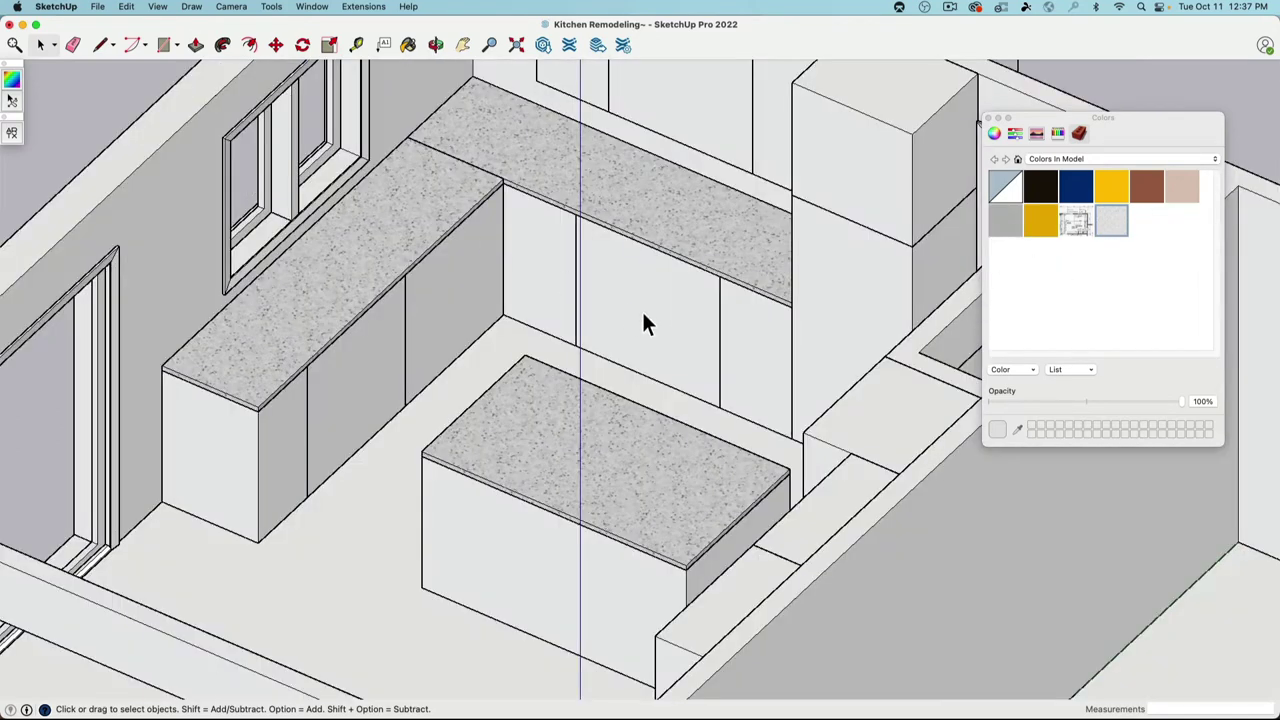
{"action": "scroll", "coordinate": [440, 245], "scroll_direction": "down", "scroll_amount": 5}
{"action": "scroll", "coordinate": [420, 251], "scroll_direction": "up", "scroll_amount": 4}
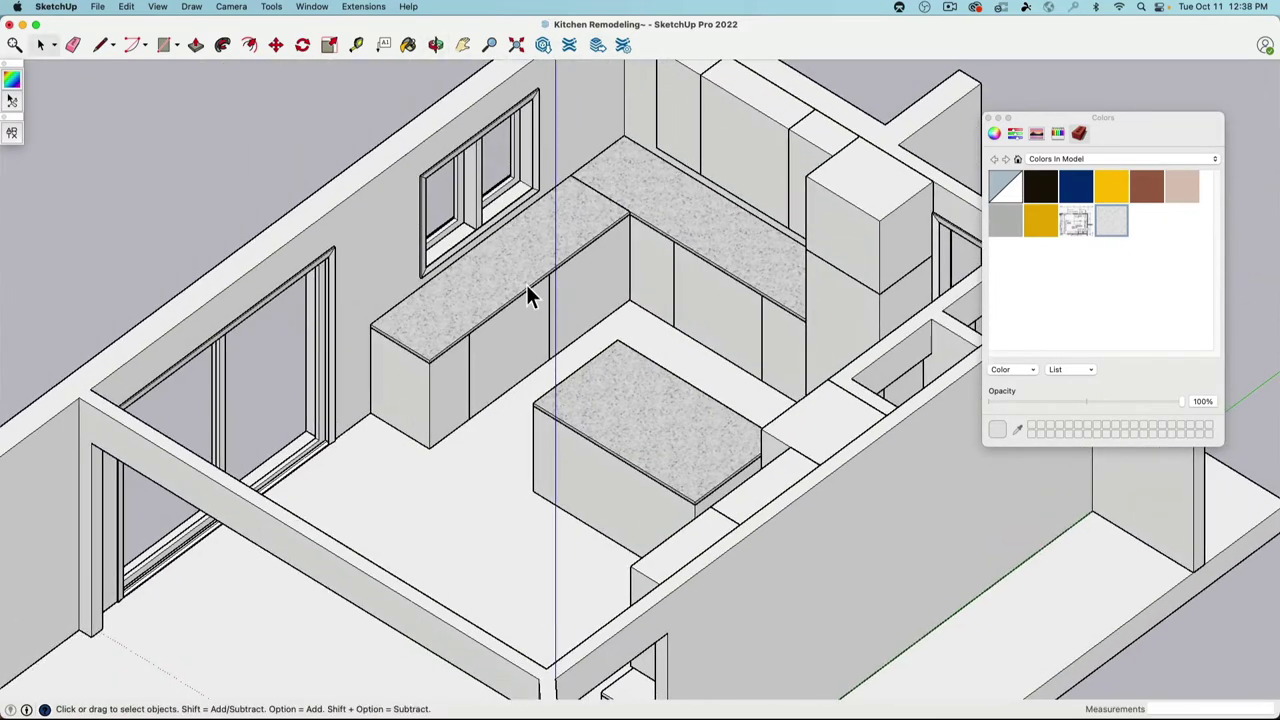
Step: Draw the backsplash outline with lines on the wall behind the counter under the window
{"action": "middle_click_drag", "start_coordinate": [531, 217], "coordinate": [396, 286]}
{"action": "scroll", "coordinate": [392, 302], "scroll_direction": "up", "scroll_amount": 3}
{"action": "left_click", "coordinate": [100, 44]}
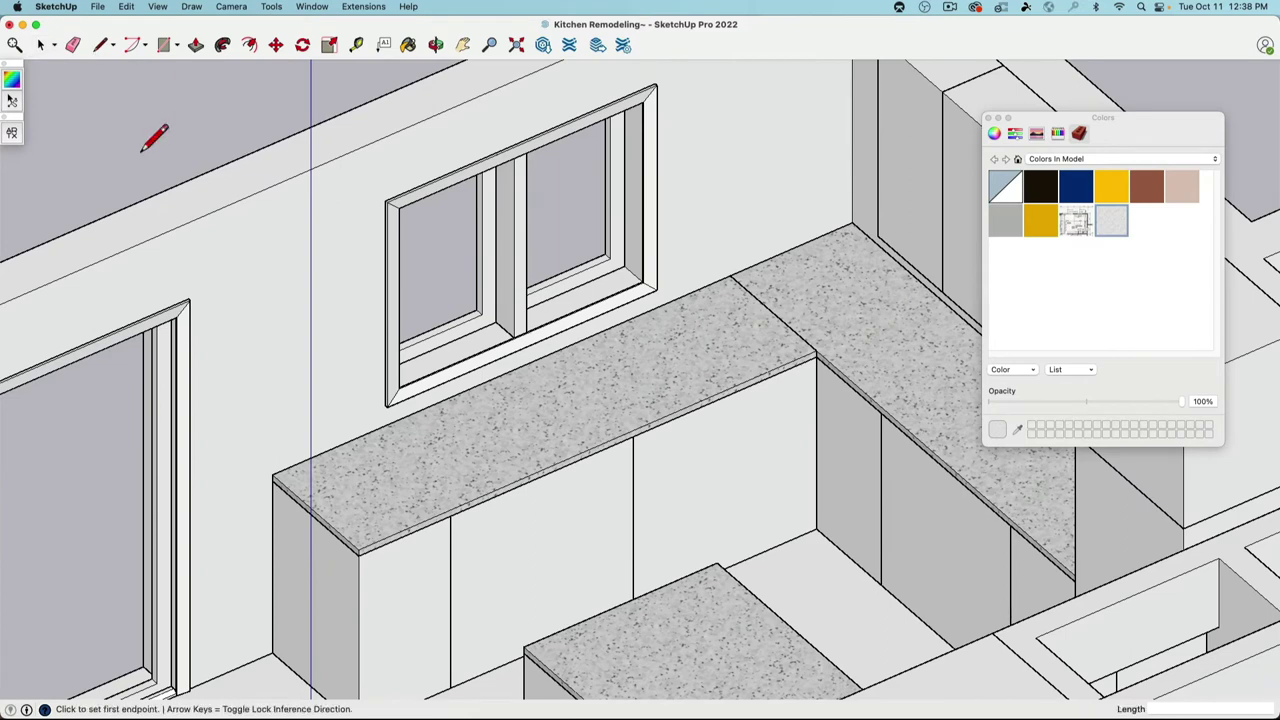
{"action": "left_click", "coordinate": [272, 474]}
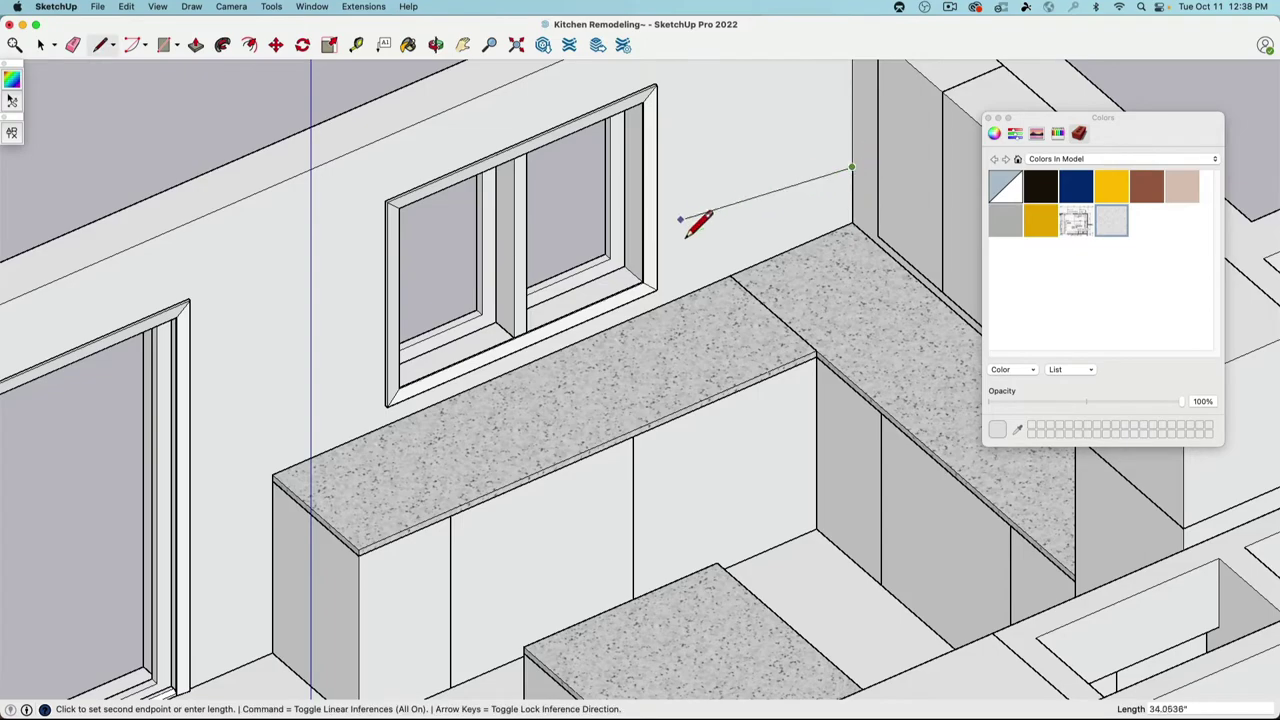
{"action": "mouse_move", "coordinate": [694, 220]}
{"action": "middle_mouse_down"}
{"action": "mouse_move", "coordinate": [450, 330]}
{"action": "mouse_move", "coordinate": [686, 243]}
{"action": "mouse_move", "coordinate": [491, 306]}
{"action": "middle_mouse_up"}
{"action": "scroll", "coordinate": [880, 343], "scroll_direction": "up", "scroll_amount": 6}
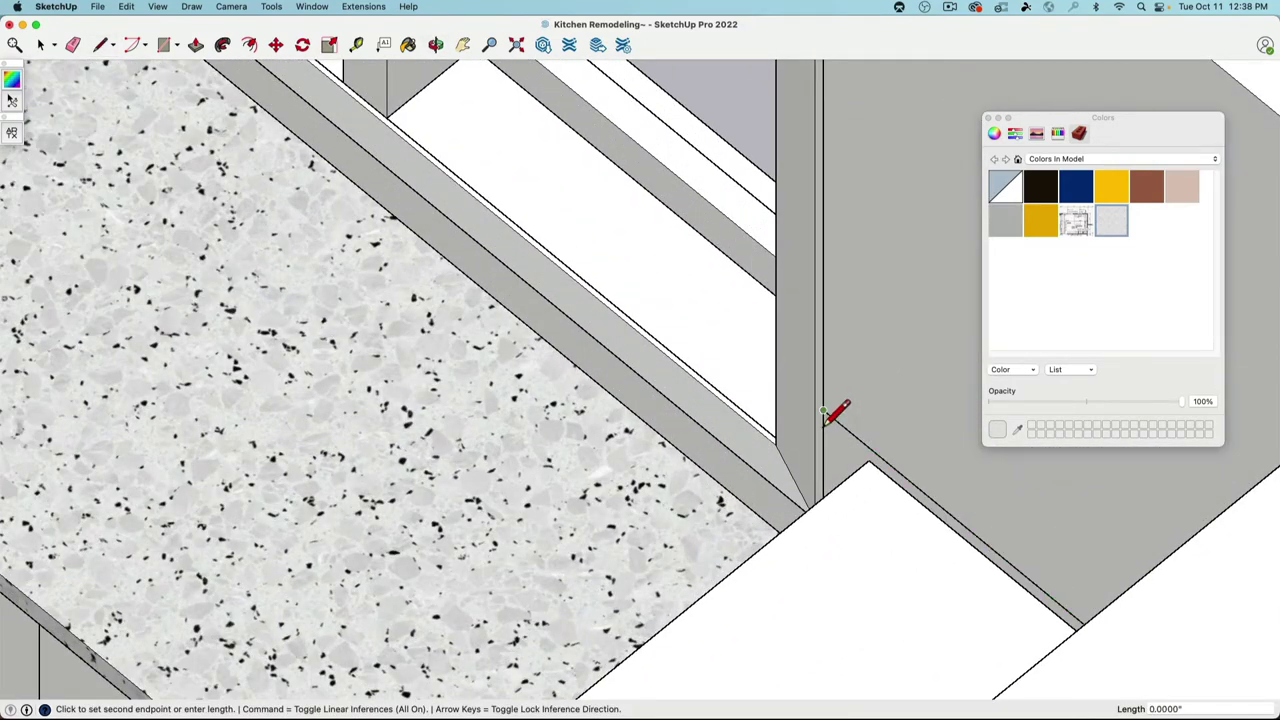
{"action": "scroll", "coordinate": [840, 412], "scroll_direction": "down", "scroll_amount": 3}
{"action": "mouse_move", "coordinate": [837, 414]}
{"action": "middle_mouse_down"}
{"action": "mouse_move", "coordinate": [893, 408]}
{"action": "mouse_move", "coordinate": [846, 420]}
{"action": "middle_mouse_up"}
{"action": "scroll", "coordinate": [294, 286], "scroll_direction": "down", "scroll_amount": 4}
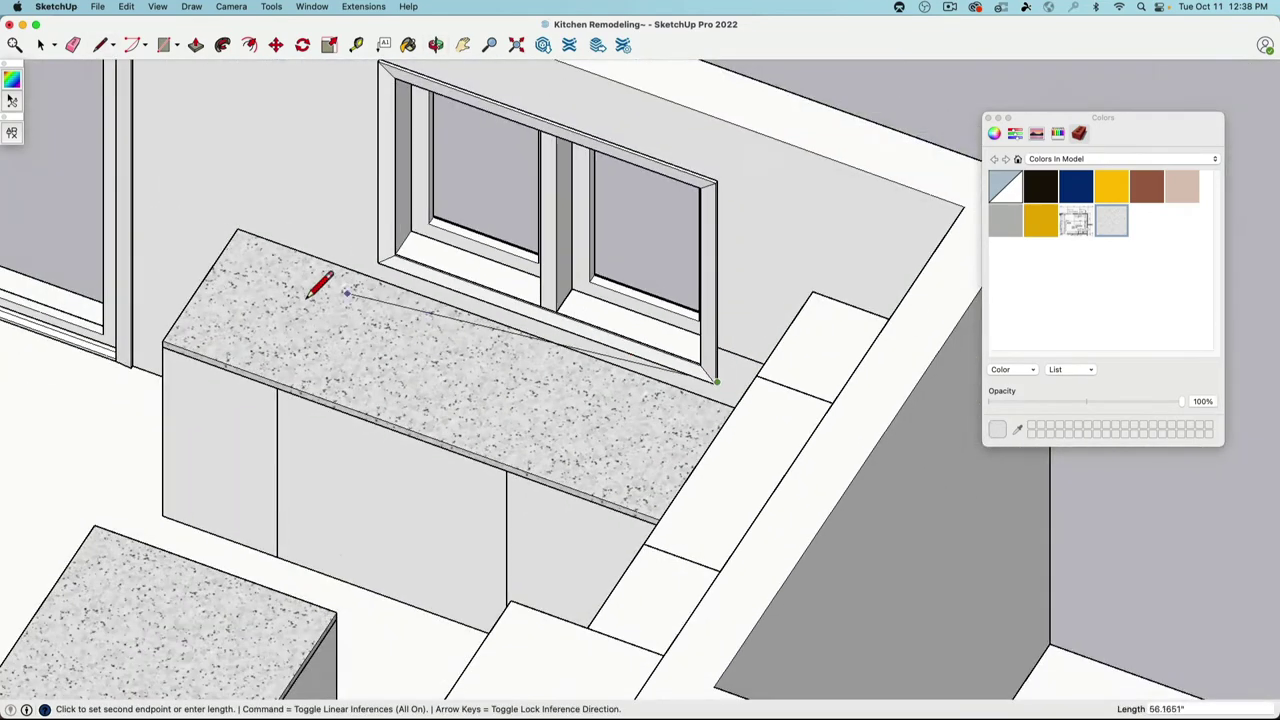
{"action": "middle_click_drag", "start_coordinate": [294, 286], "coordinate": [827, 220]}
{"action": "scroll", "coordinate": [390, 531], "scroll_direction": "up", "scroll_amount": 5}
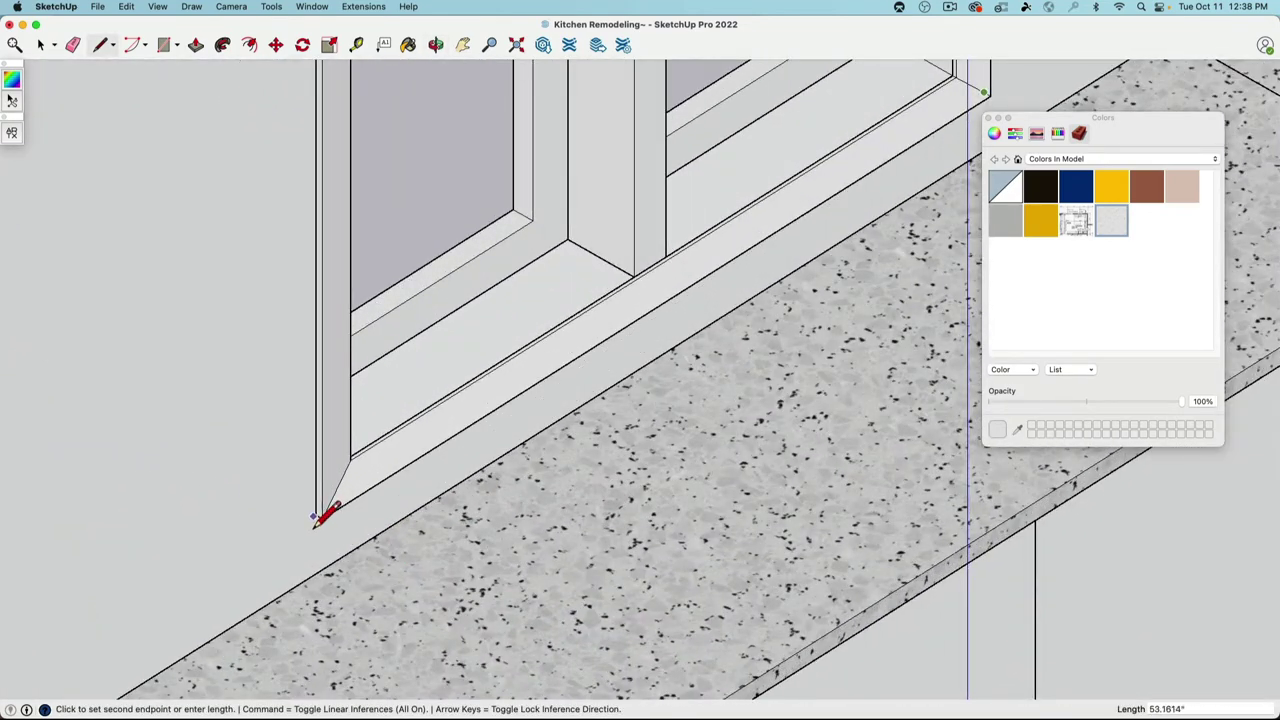
{"action": "scroll", "coordinate": [320, 455], "scroll_direction": "down", "scroll_amount": 3}
{"action": "scroll", "coordinate": [320, 455], "scroll_direction": "up", "scroll_amount": 2}
{"action": "scroll", "coordinate": [320, 450], "scroll_direction": "down", "scroll_amount": 2}
{"action": "scroll", "coordinate": [318, 446], "scroll_direction": "down", "scroll_amount": 1}
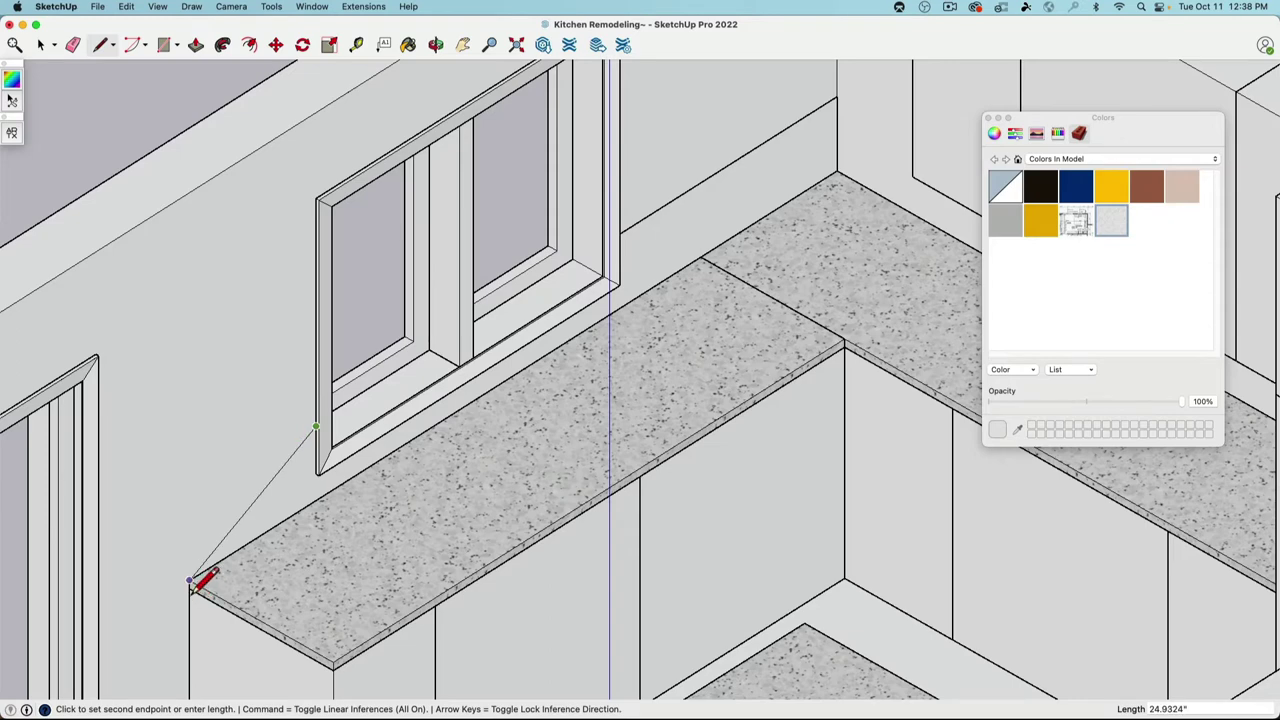
{"action": "key", "text": "Escape"}
{"action": "left_click", "coordinate": [190, 506]}
{"action": "left_click", "coordinate": [191, 580]}
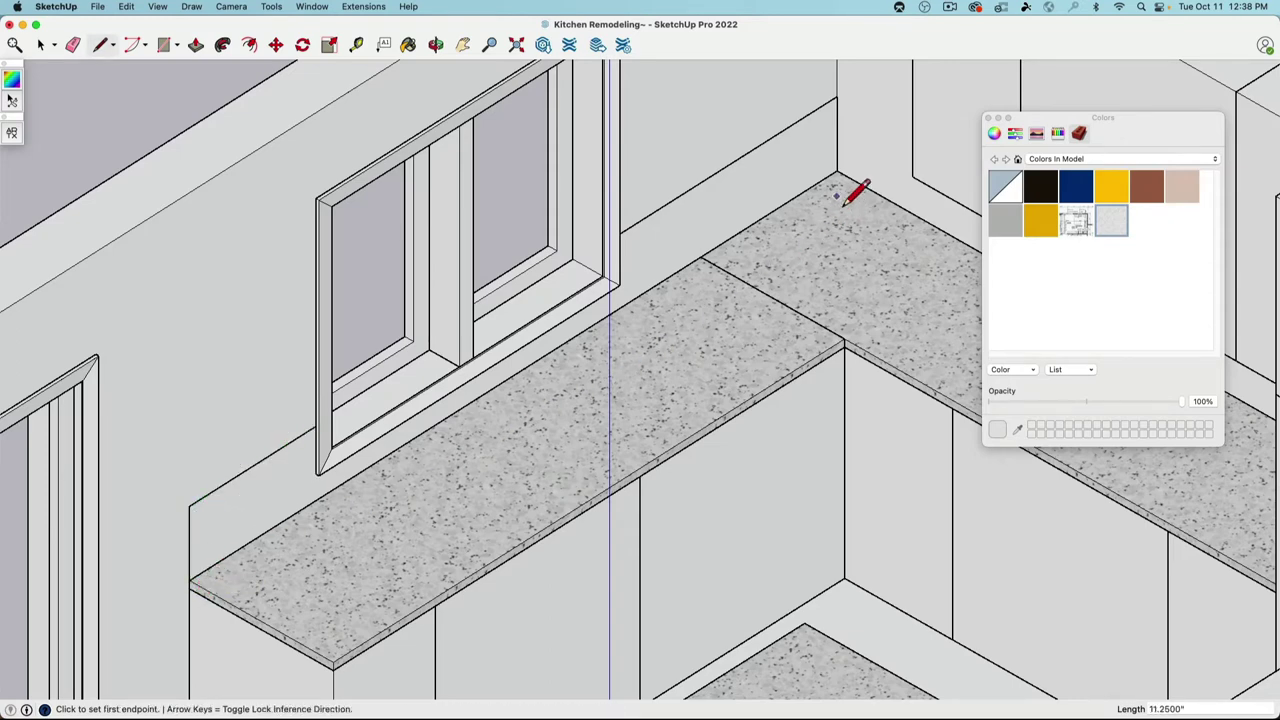
Step: Push/Pull the backsplash face out 0.5 inch from the wall
{"action": "left_click", "coordinate": [196, 44]}
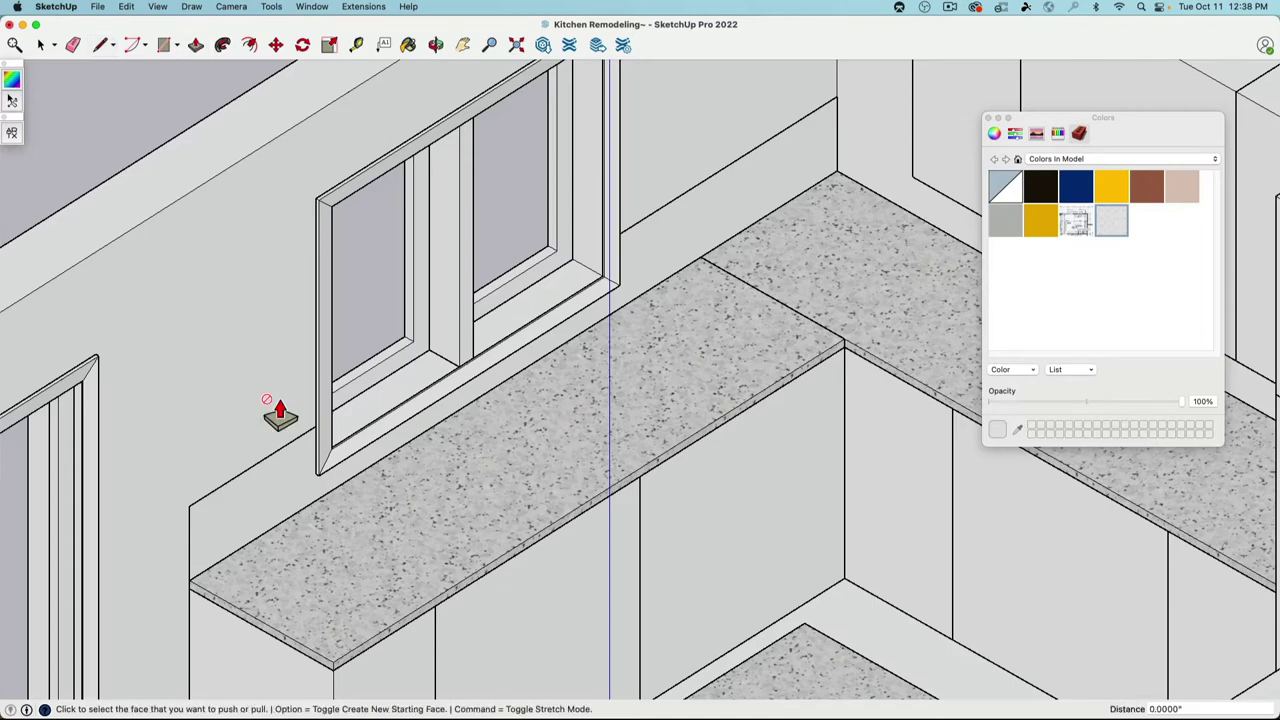
{"action": "left_click", "coordinate": [290, 510]}
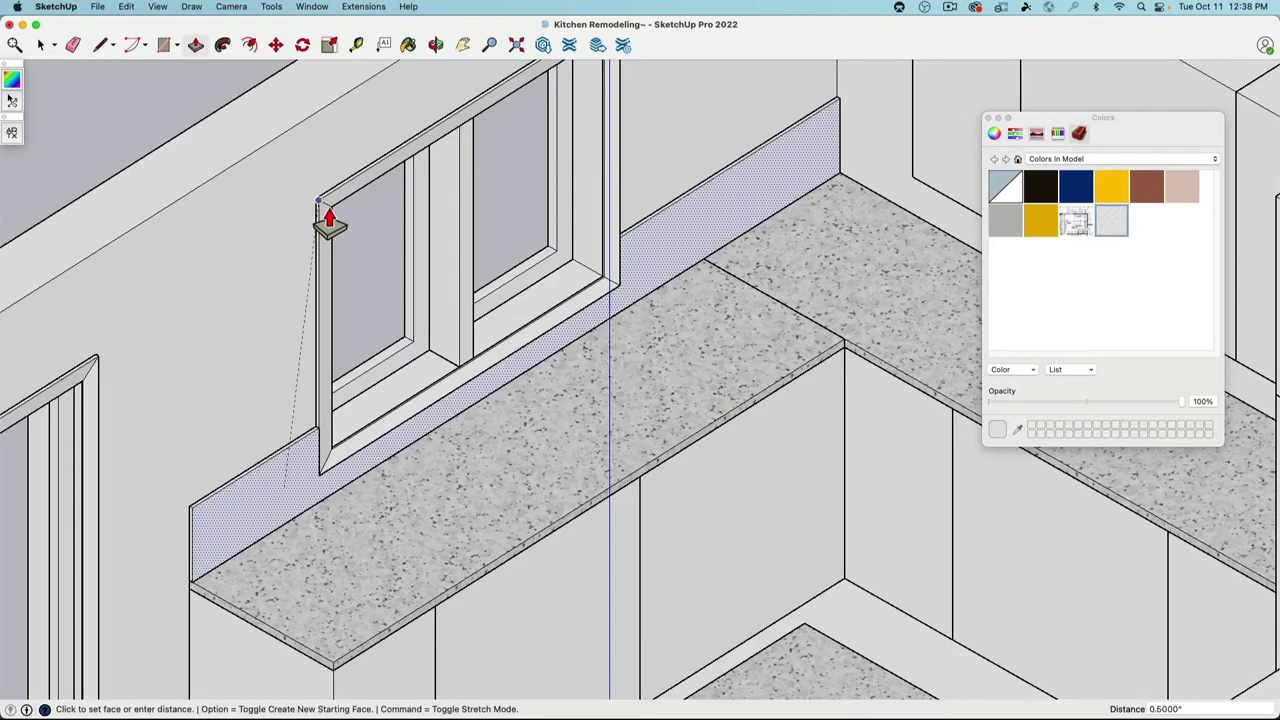
{"action": "type", "text": "0.5"}
{"action": "key", "text": "Return"}
{"action": "left_click", "coordinate": [42, 48]}
{"action": "middle_click_drag", "start_coordinate": [99, 93], "coordinate": [437, 515]}
{"action": "scroll", "coordinate": [364, 437], "scroll_direction": "up", "scroll_amount": 5}
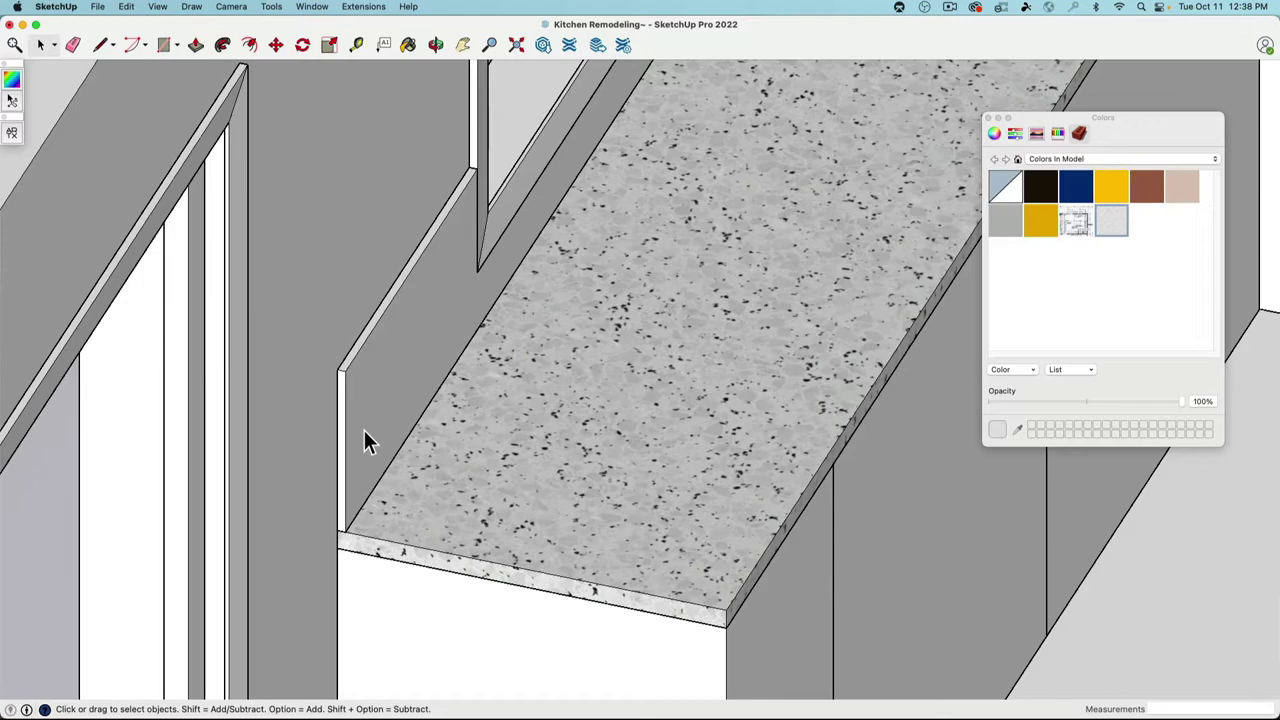
Step: Turn the backsplash face into its own group
{"action": "middle_click_drag", "start_coordinate": [411, 405], "coordinate": [456, 400]}
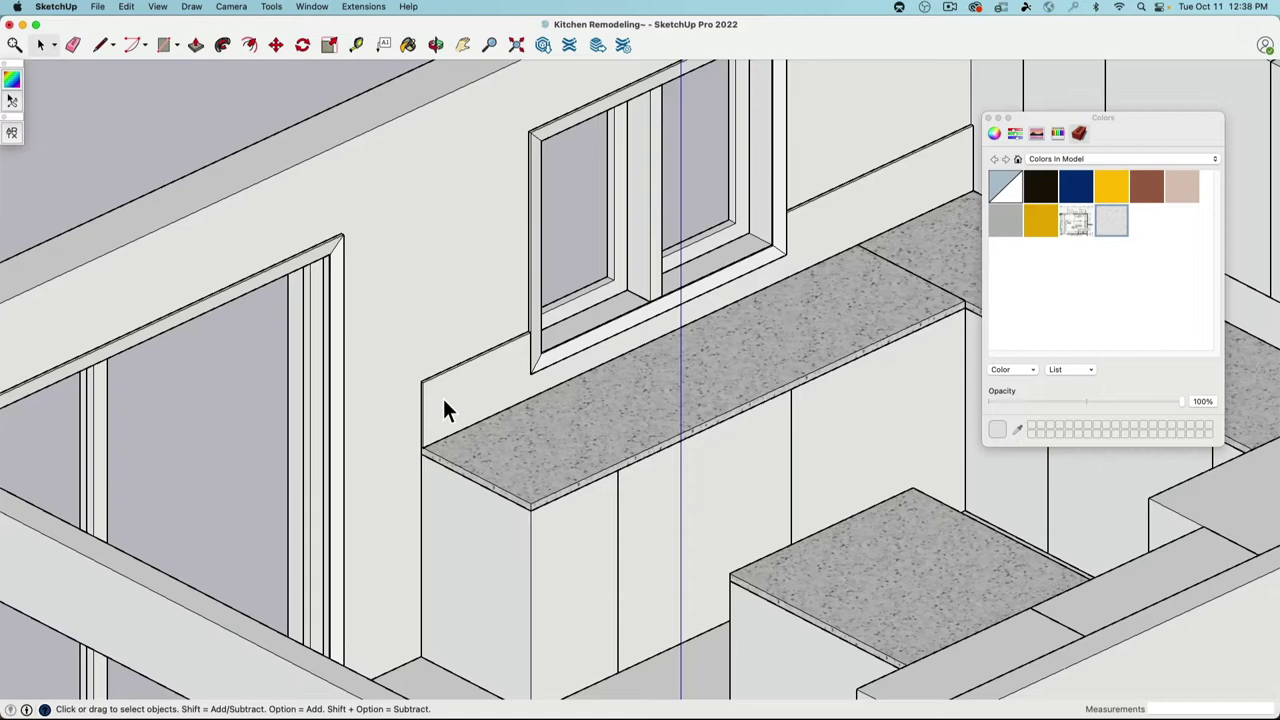
{"action": "left_click", "coordinate": [488, 408]}
{"action": "right_click", "coordinate": [486, 400]}
{"action": "left_click", "coordinate": [546, 511]}
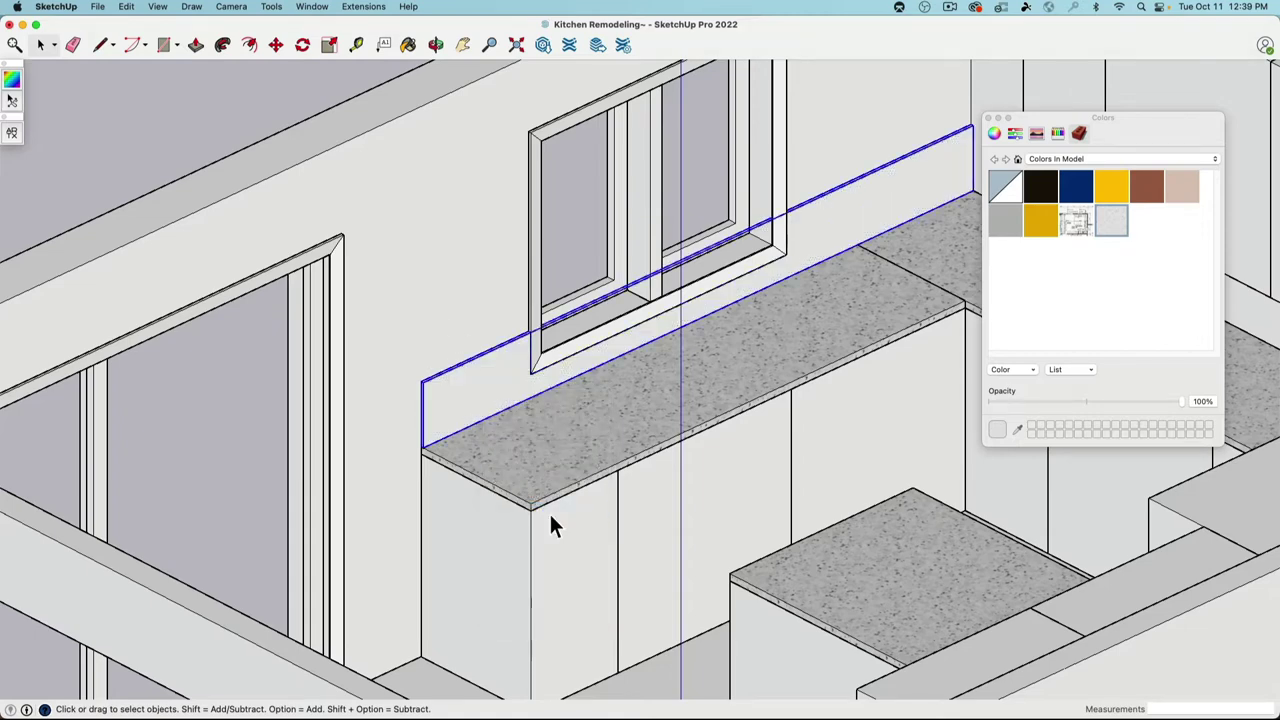
Step: Open the backsplash group for editing
{"action": "left_click", "coordinate": [195, 45]}
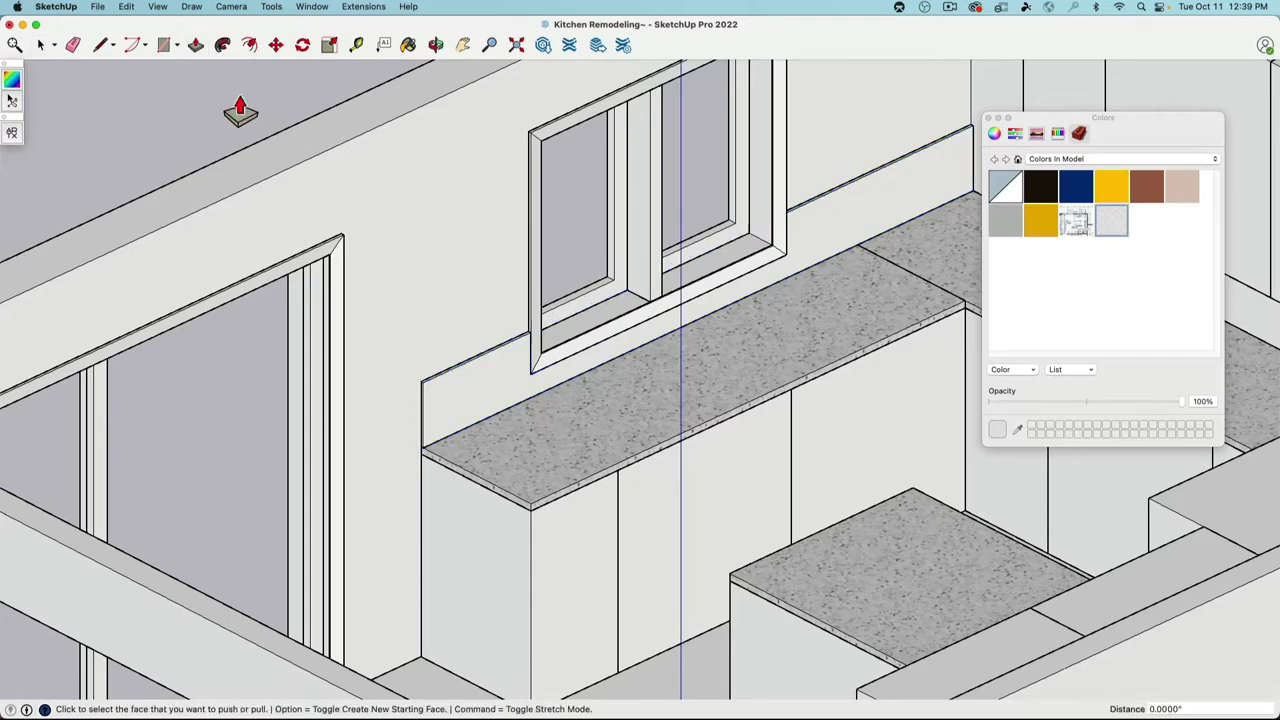
{"action": "scroll", "coordinate": [449, 371], "scroll_direction": "up", "scroll_amount": 5}
{"action": "left_click", "coordinate": [41, 45]}
{"action": "scroll", "coordinate": [469, 348], "scroll_direction": "up", "scroll_amount": 3}
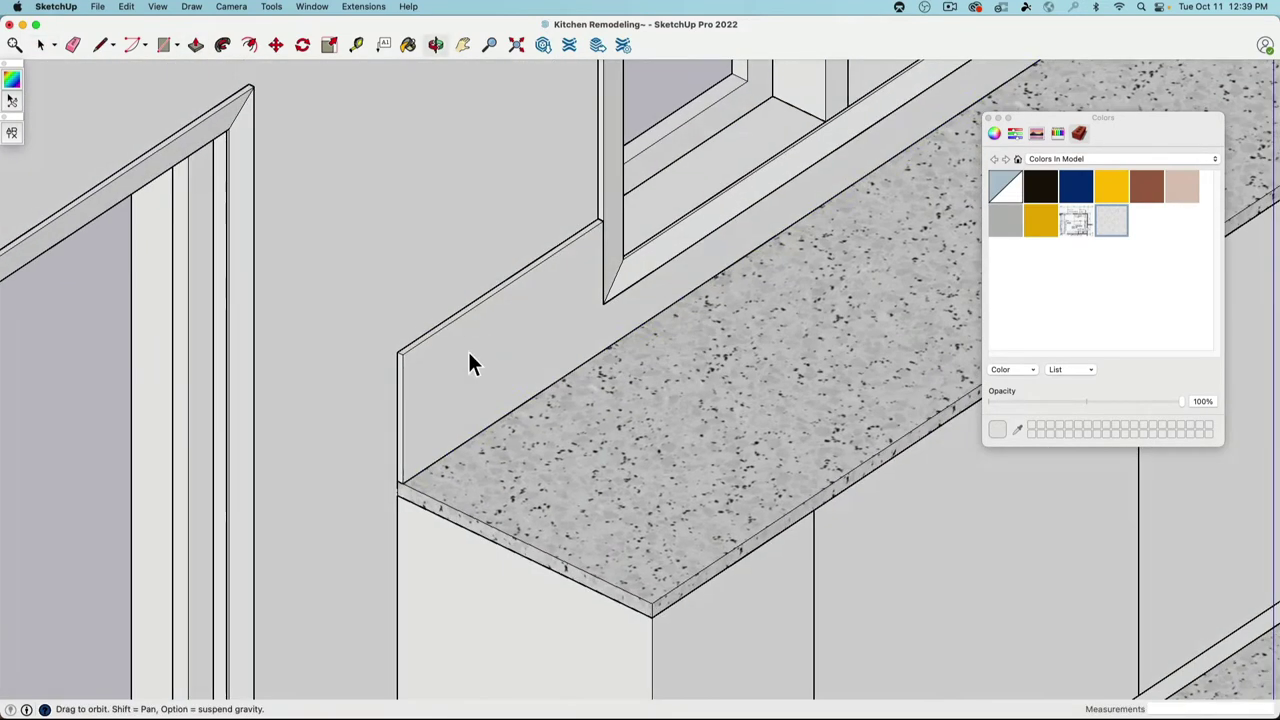
{"action": "triple_click", "coordinate": [473, 349]}
{"action": "scroll", "coordinate": [459, 340], "scroll_direction": "up", "scroll_amount": 2}
Step: Push/Pull the backsplash's thin top face to adjust its height
{"action": "left_click", "coordinate": [414, 340]}
{"action": "left_click", "coordinate": [197, 45]}
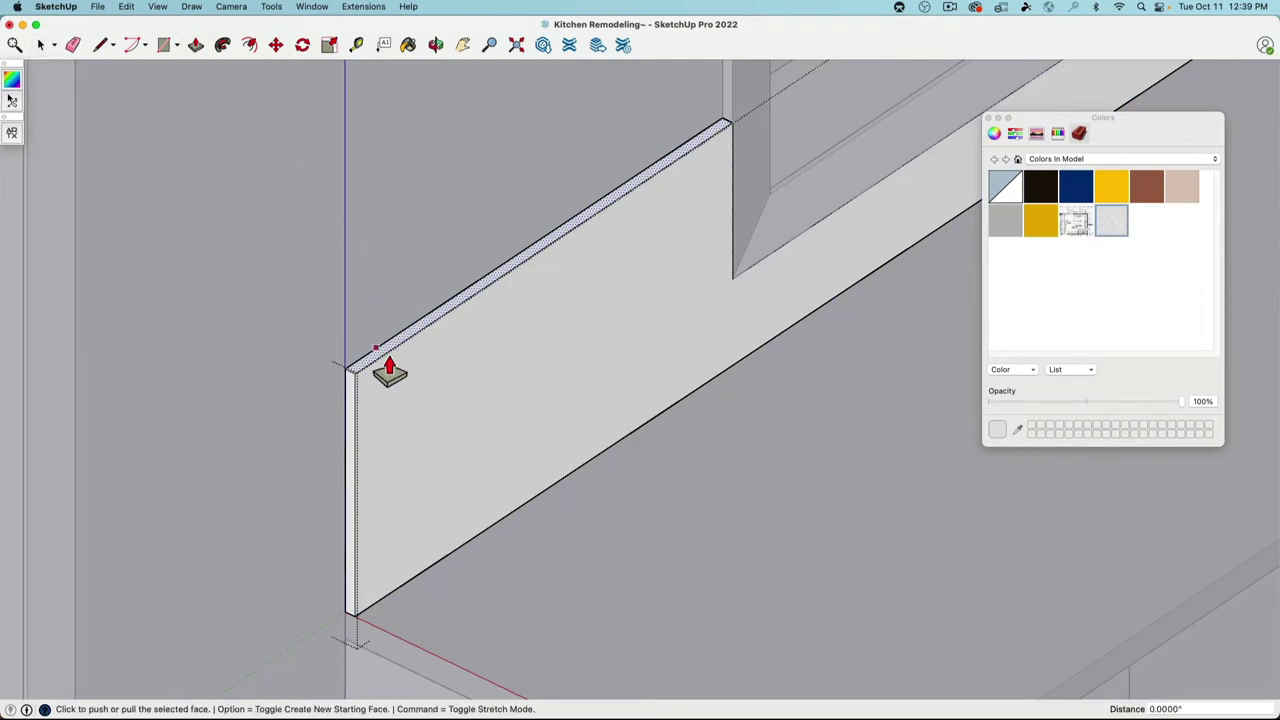
{"action": "left_click", "coordinate": [381, 356]}
{"action": "left_click", "coordinate": [366, 352]}
{"action": "left_click", "coordinate": [399, 405]}
{"action": "scroll", "coordinate": [486, 443], "scroll_direction": "down", "scroll_amount": 3}
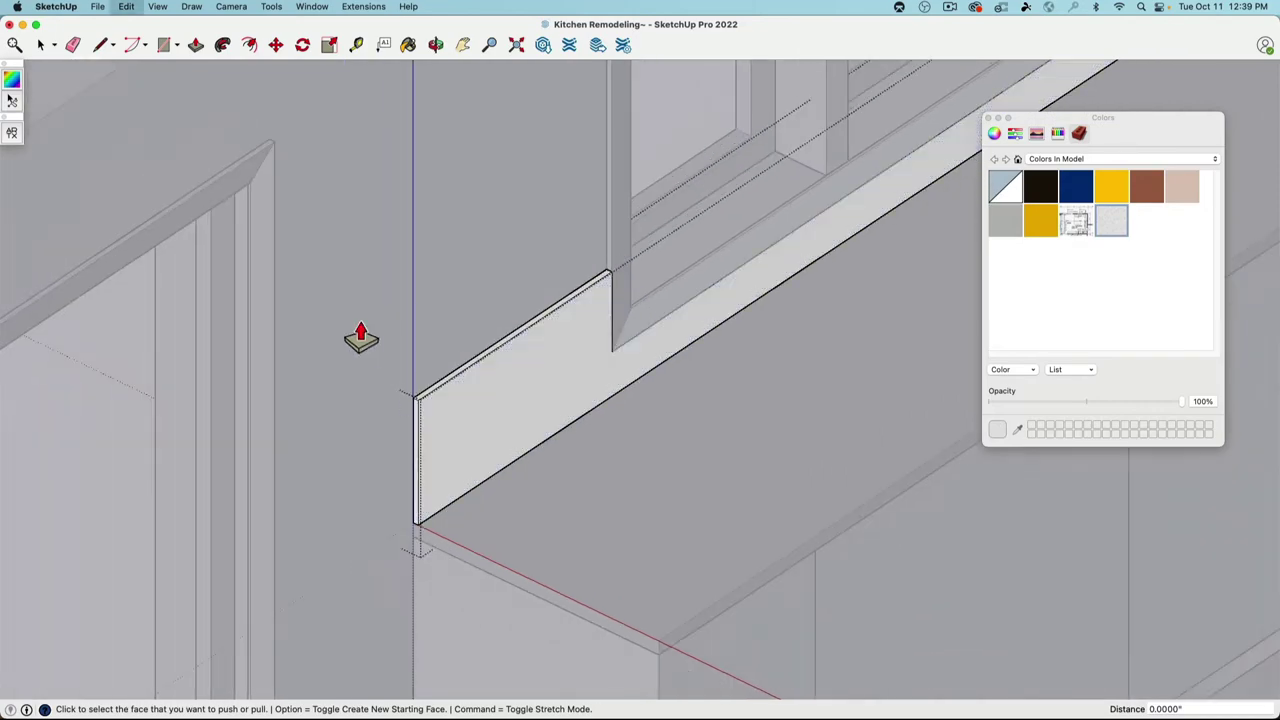
{"action": "left_click", "coordinate": [43, 46]}
{"action": "scroll", "coordinate": [131, 363], "scroll_direction": "down", "scroll_amount": 10}
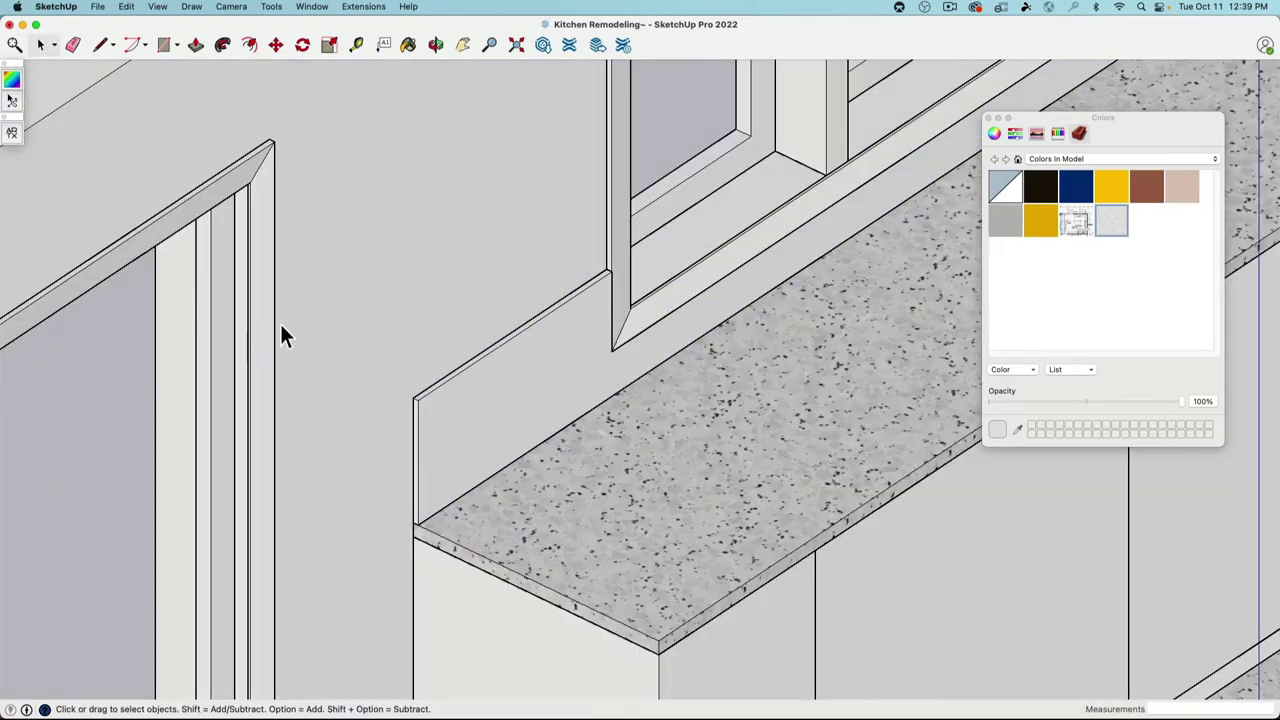
{"action": "scroll", "coordinate": [465, 382], "scroll_direction": "down", "scroll_amount": 3}
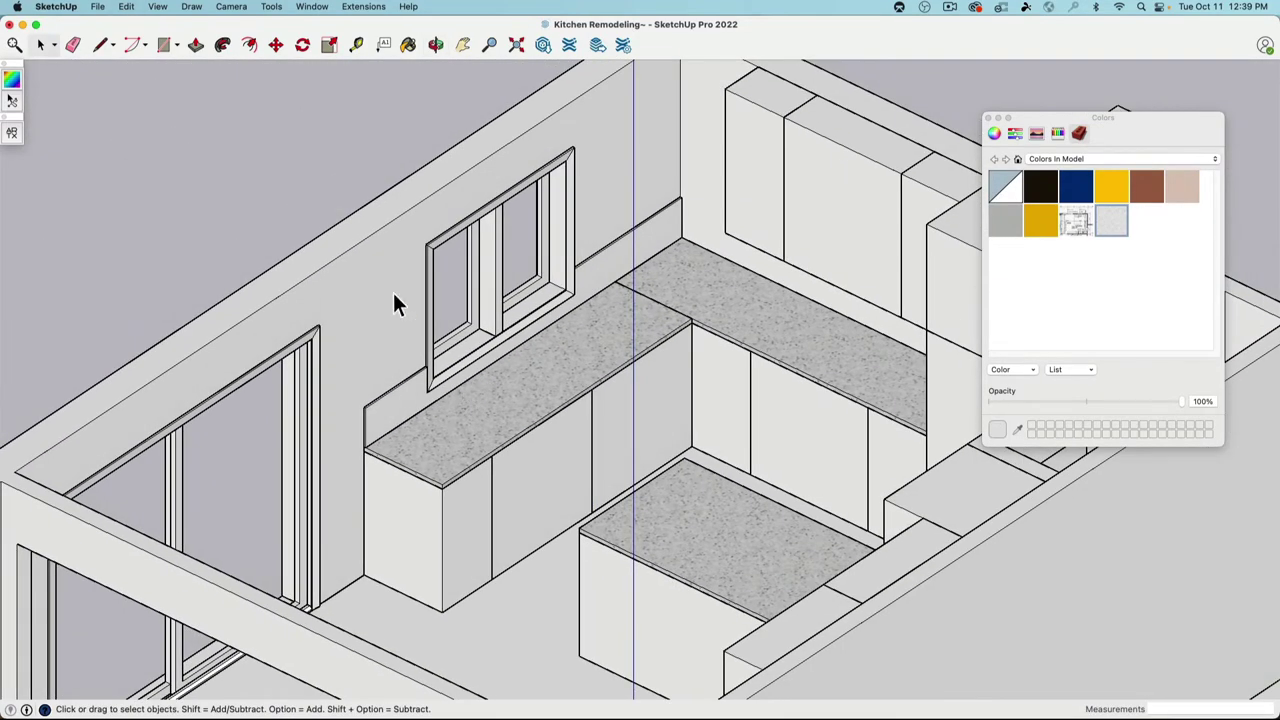
Step: Import the Metro Tiles texture from the Architextures Tile category
{"action": "left_click", "coordinate": [14, 134]}
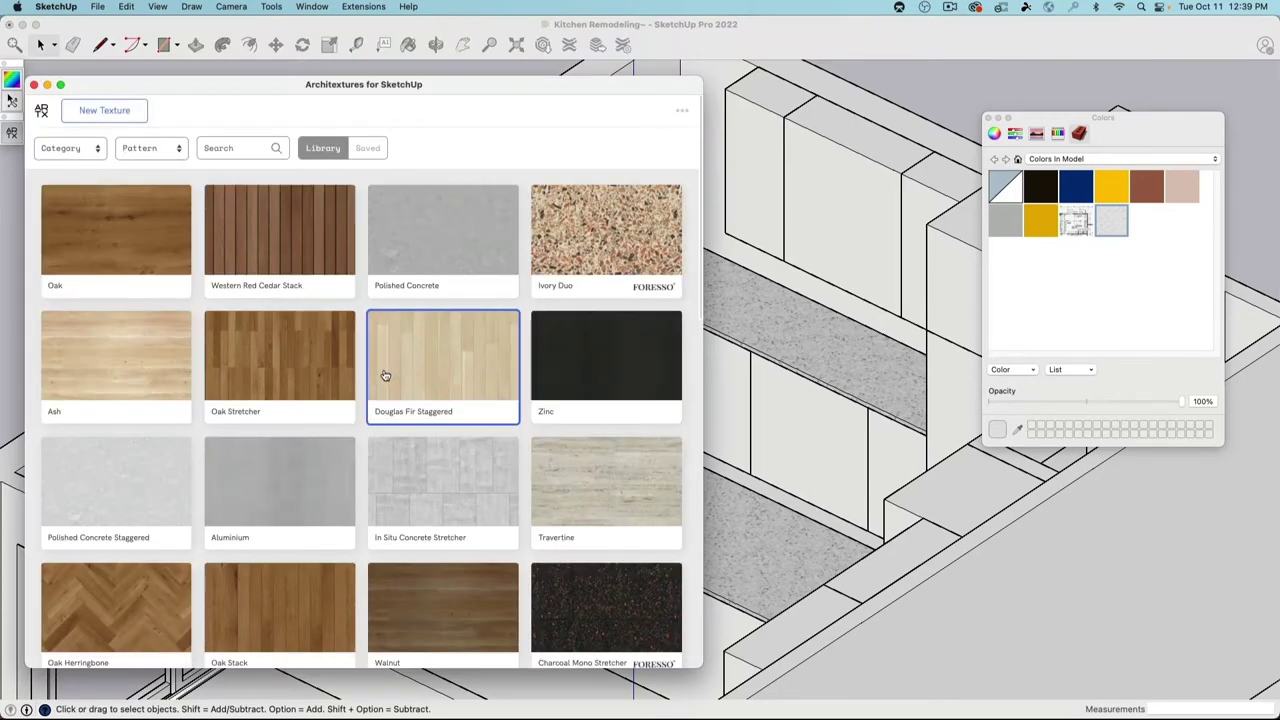
{"action": "scroll", "coordinate": [386, 374], "scroll_direction": "down", "scroll_amount": 2}
{"action": "scroll", "coordinate": [320, 310], "scroll_direction": "up", "scroll_amount": 2}
{"action": "left_click", "coordinate": [70, 148]}
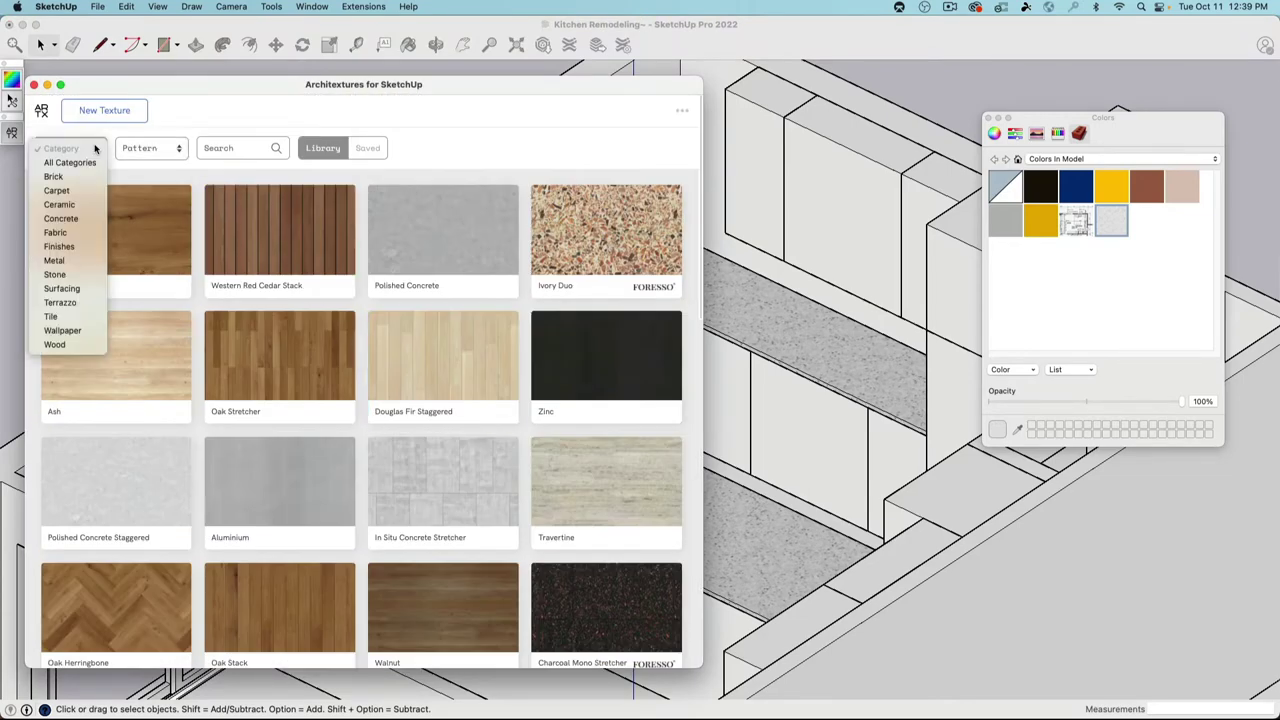
{"action": "left_click", "coordinate": [82, 318]}
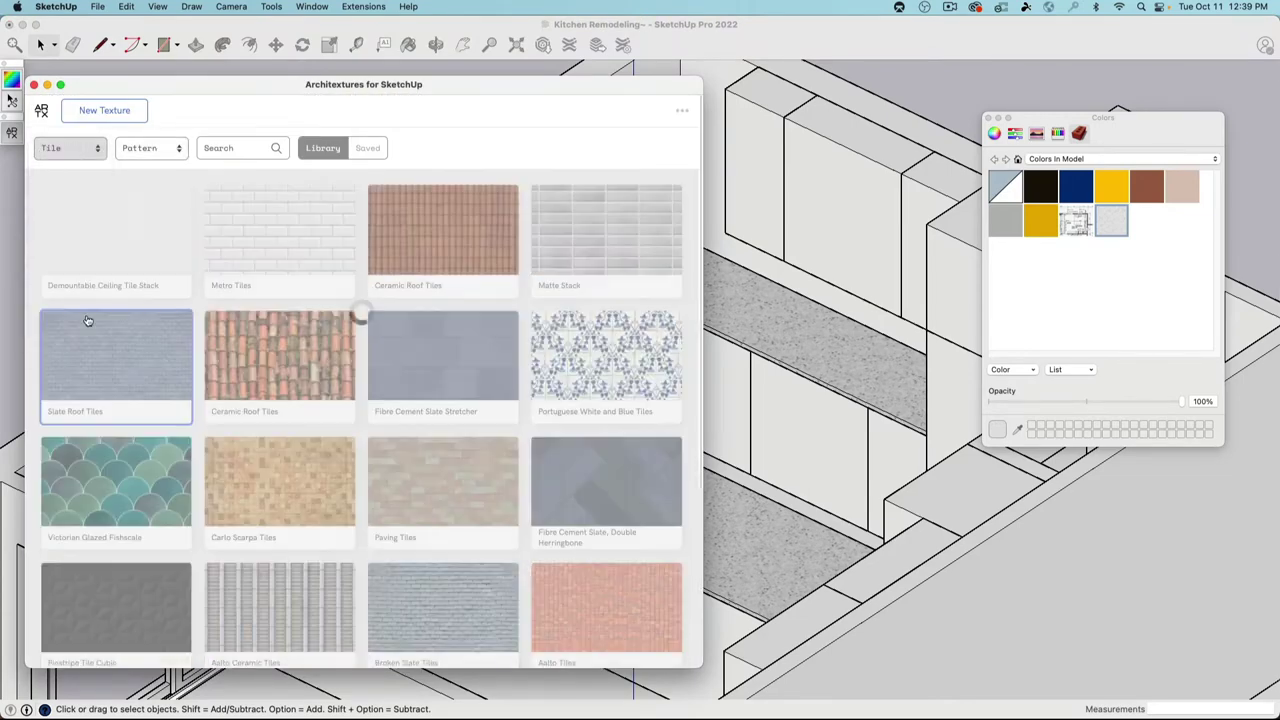
{"action": "scroll", "coordinate": [490, 246], "scroll_direction": "down", "scroll_amount": 4}
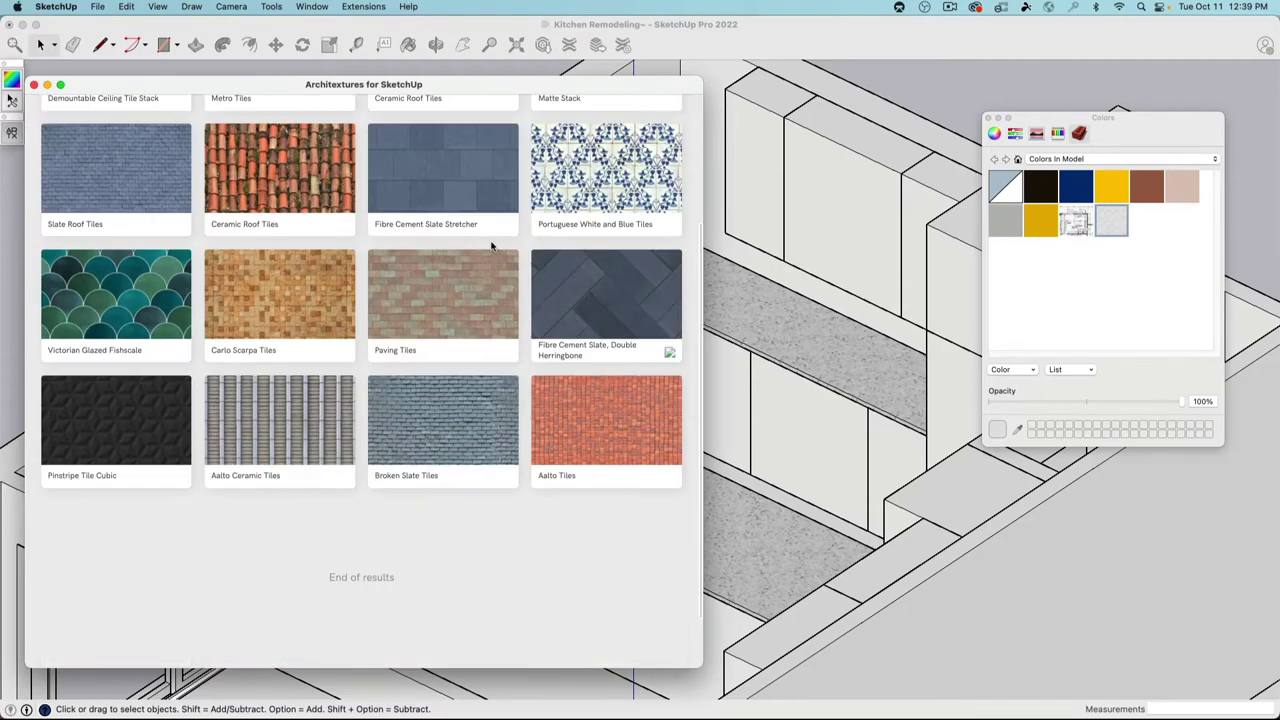
{"action": "scroll", "coordinate": [330, 410], "scroll_direction": "up", "scroll_amount": 5}
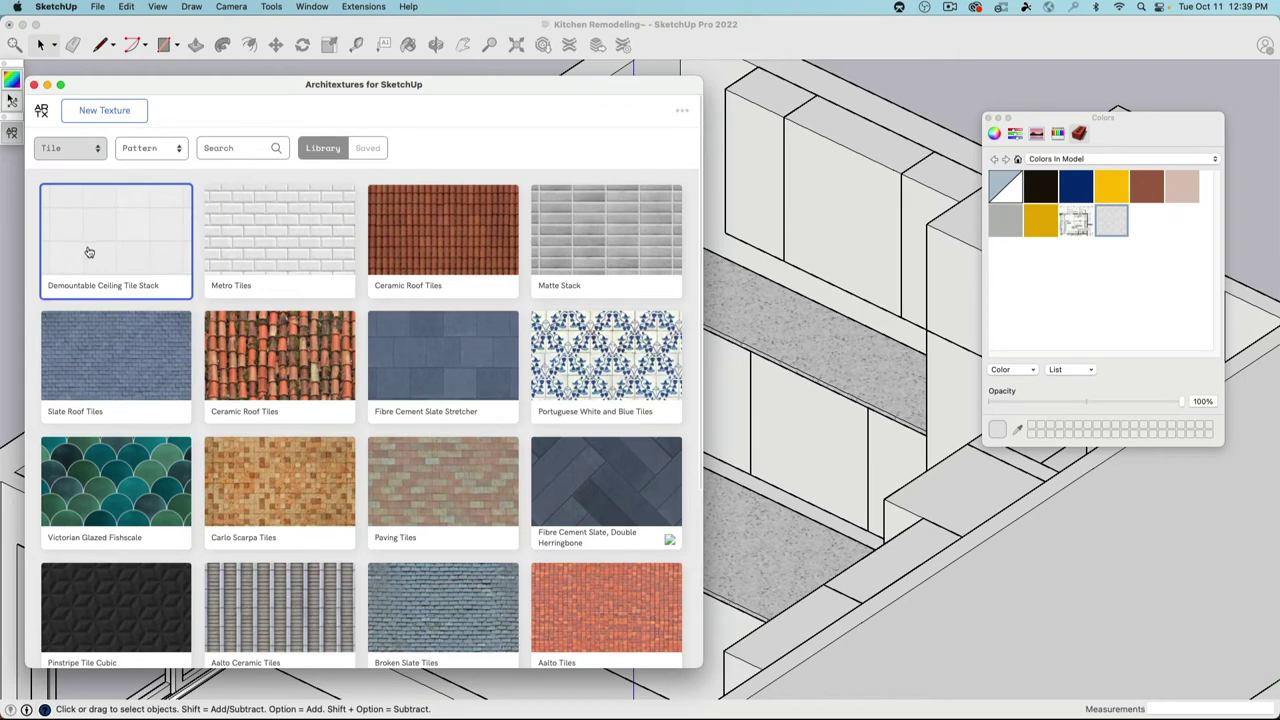
{"action": "left_click", "coordinate": [269, 235]}
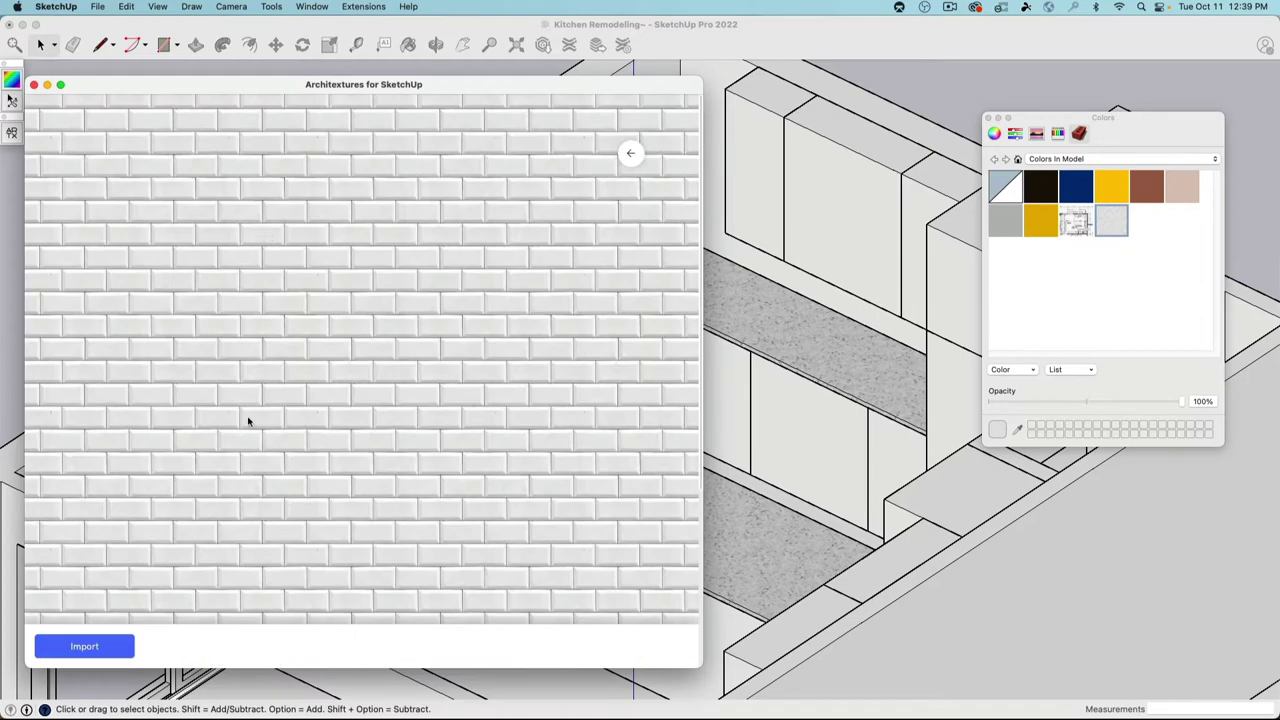
{"action": "left_click", "coordinate": [99, 648]}
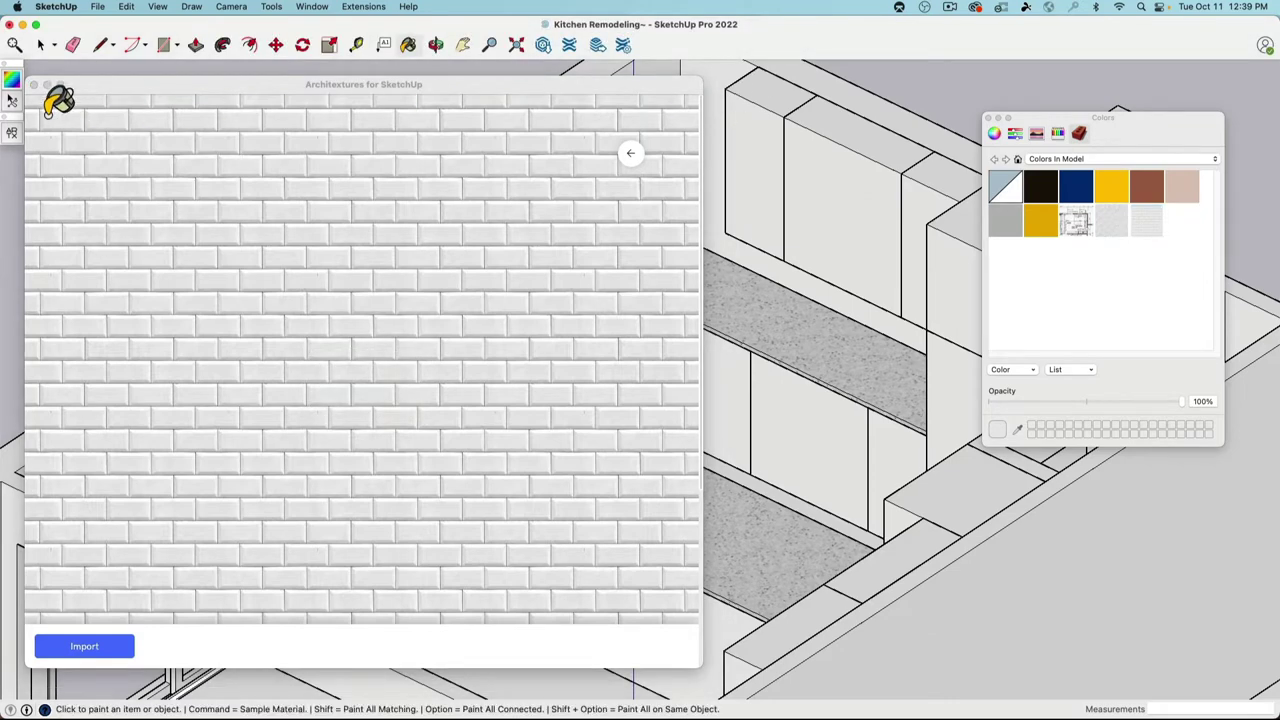
Step: Apply the Metro Tiles texture to the backsplash group
{"action": "left_click", "coordinate": [33, 84]}
{"action": "key", "text": "space"}
{"action": "double_click", "coordinate": [400, 420]}
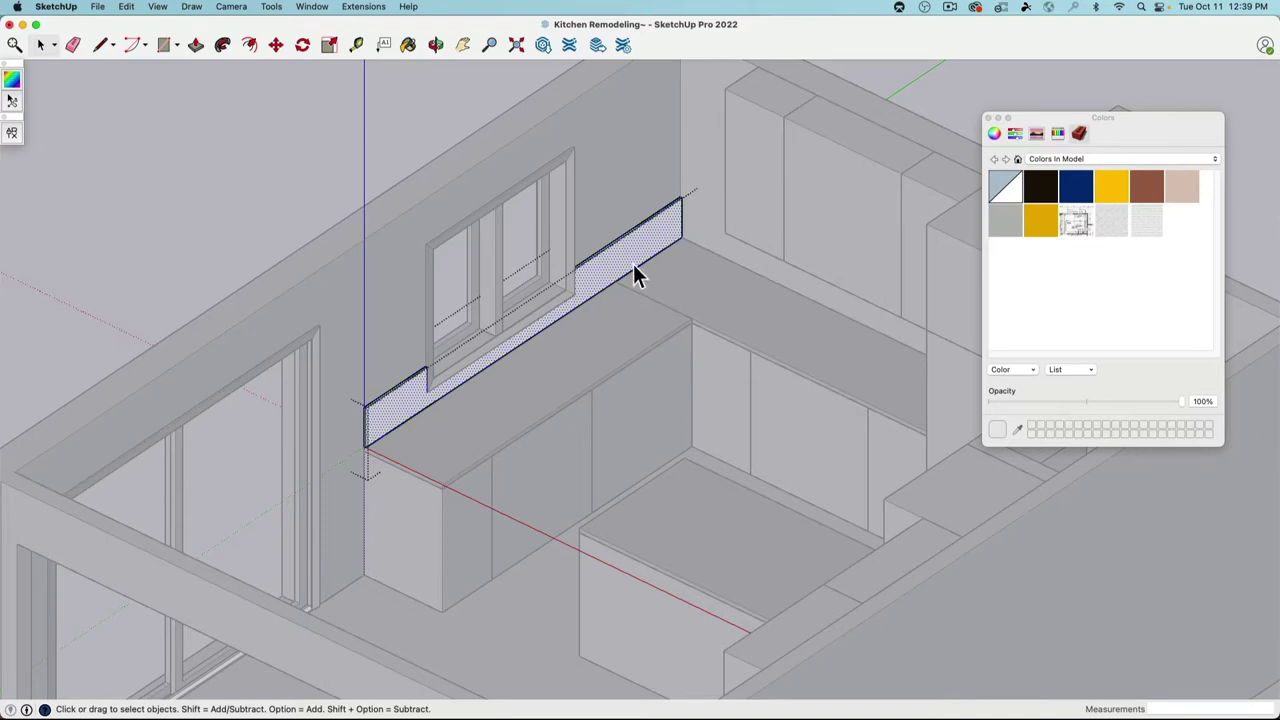
{"action": "left_click_drag", "start_coordinate": [1155, 230], "coordinate": [392, 414]}
Step: Set the Metro Tiles material width to 10, then 20 inches, for larger tiles
{"action": "right_click", "coordinate": [1156, 236]}
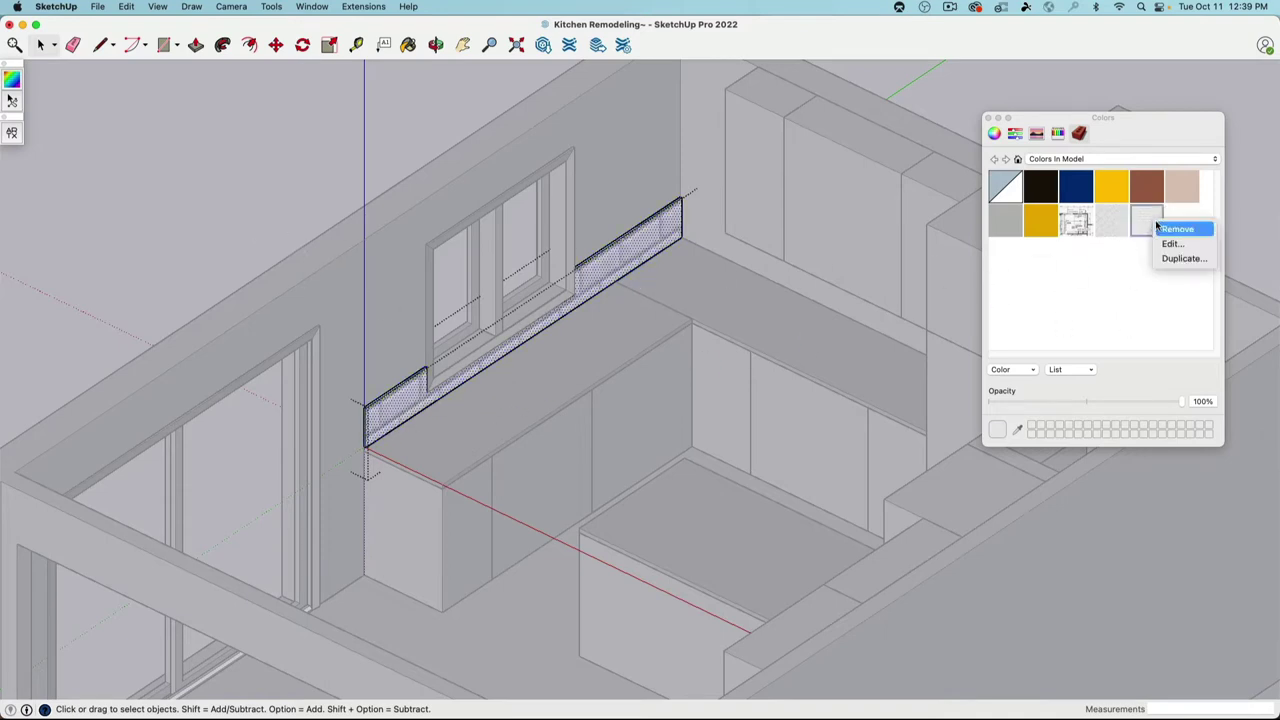
{"action": "left_click", "coordinate": [1170, 245]}
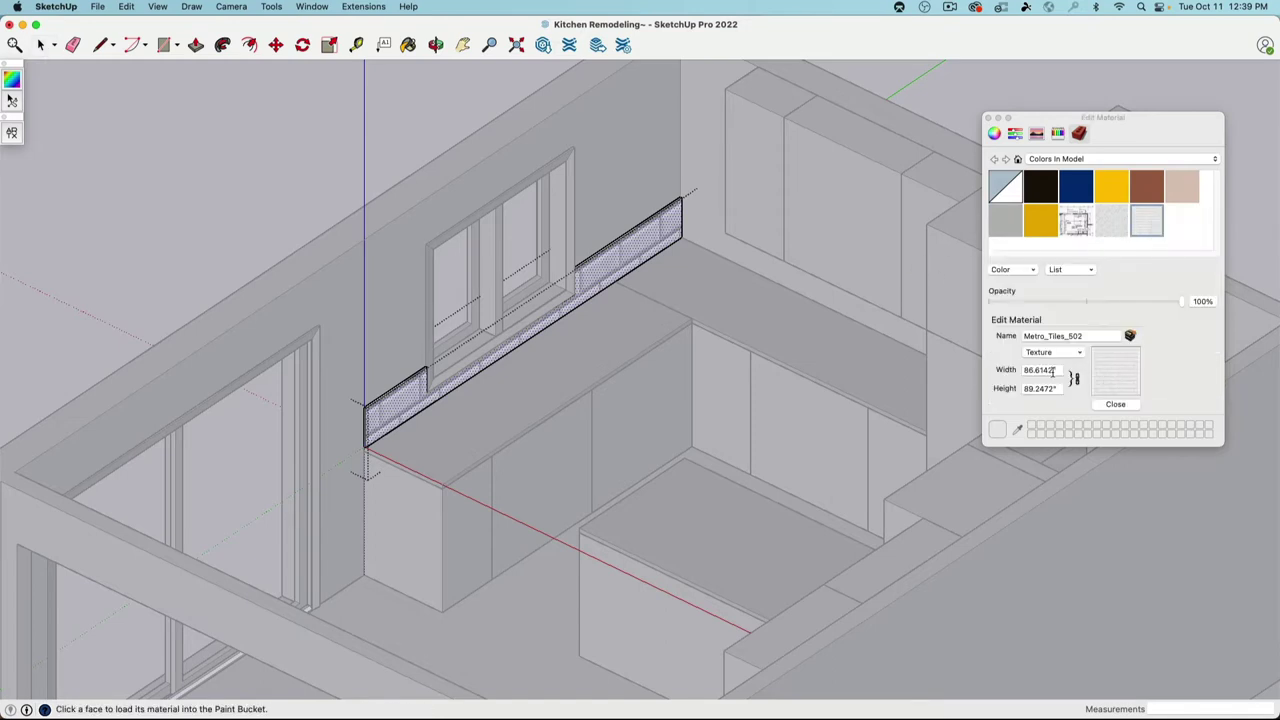
{"action": "left_click", "coordinate": [1021, 370]}
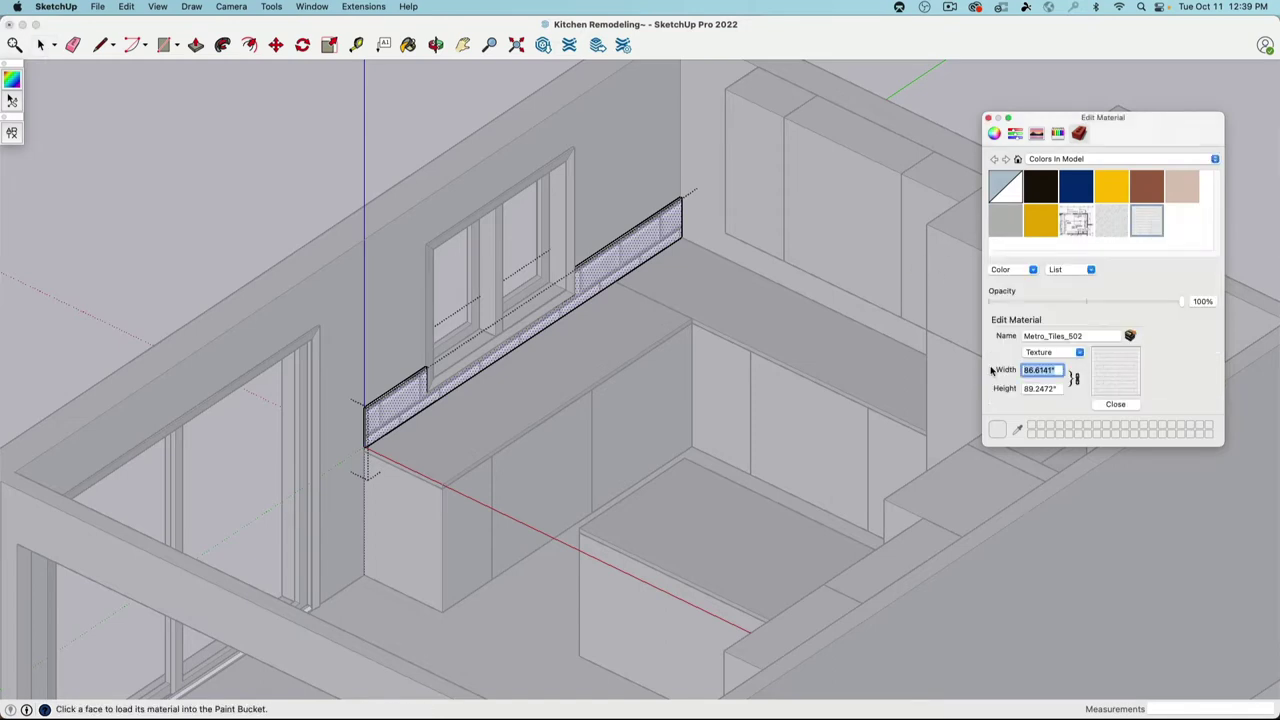
{"action": "type", "text": "10"}
{"action": "key", "text": "Return"}
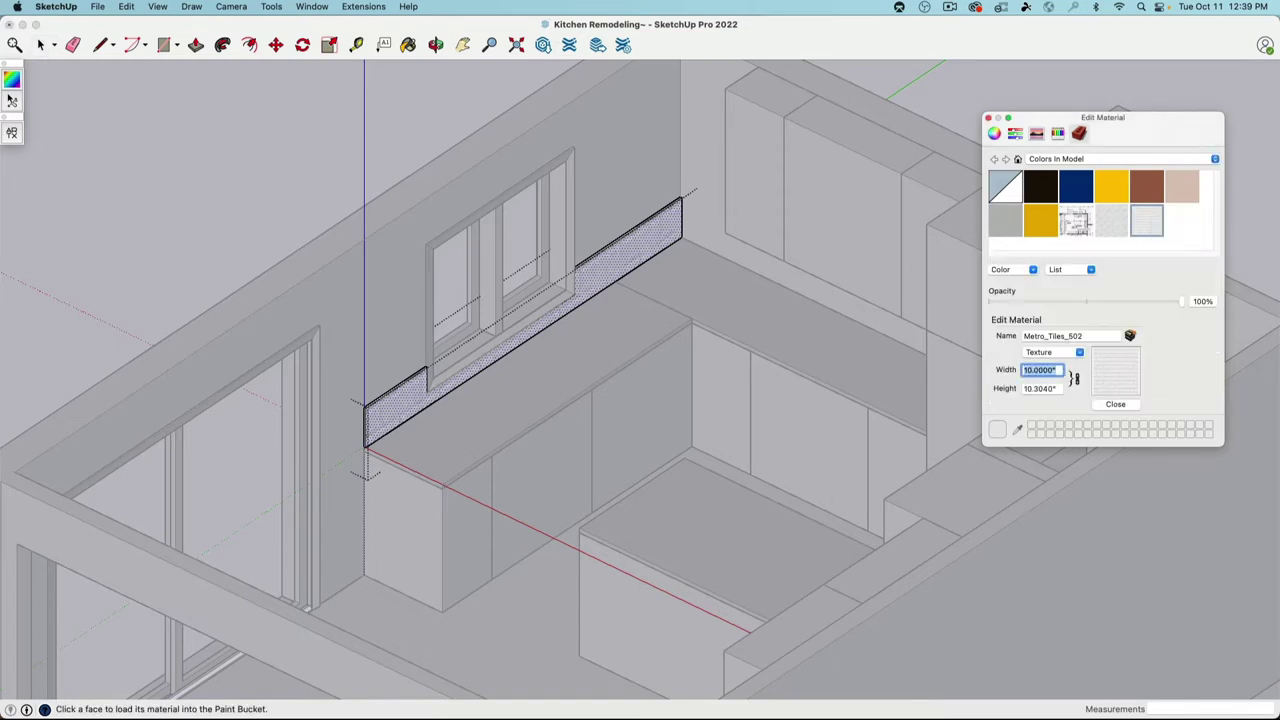
{"action": "scroll", "coordinate": [583, 358], "scroll_direction": "up", "scroll_amount": 5}
{"action": "mouse_move", "coordinate": [420, 403]}
{"action": "middle_mouse_down"}
{"action": "mouse_move", "coordinate": [414, 429]}
{"action": "mouse_move", "coordinate": [434, 383]}
{"action": "middle_mouse_up"}
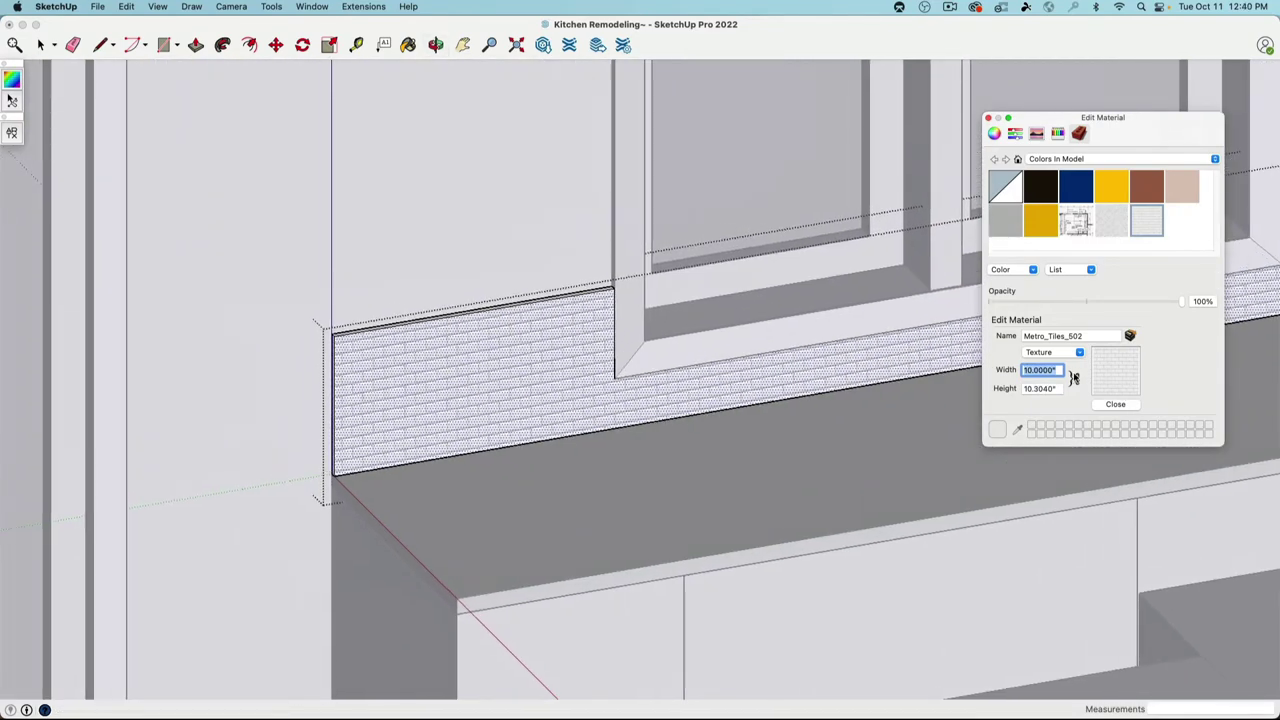
{"action": "type", "text": "20"}
{"action": "key", "text": "Tab"}
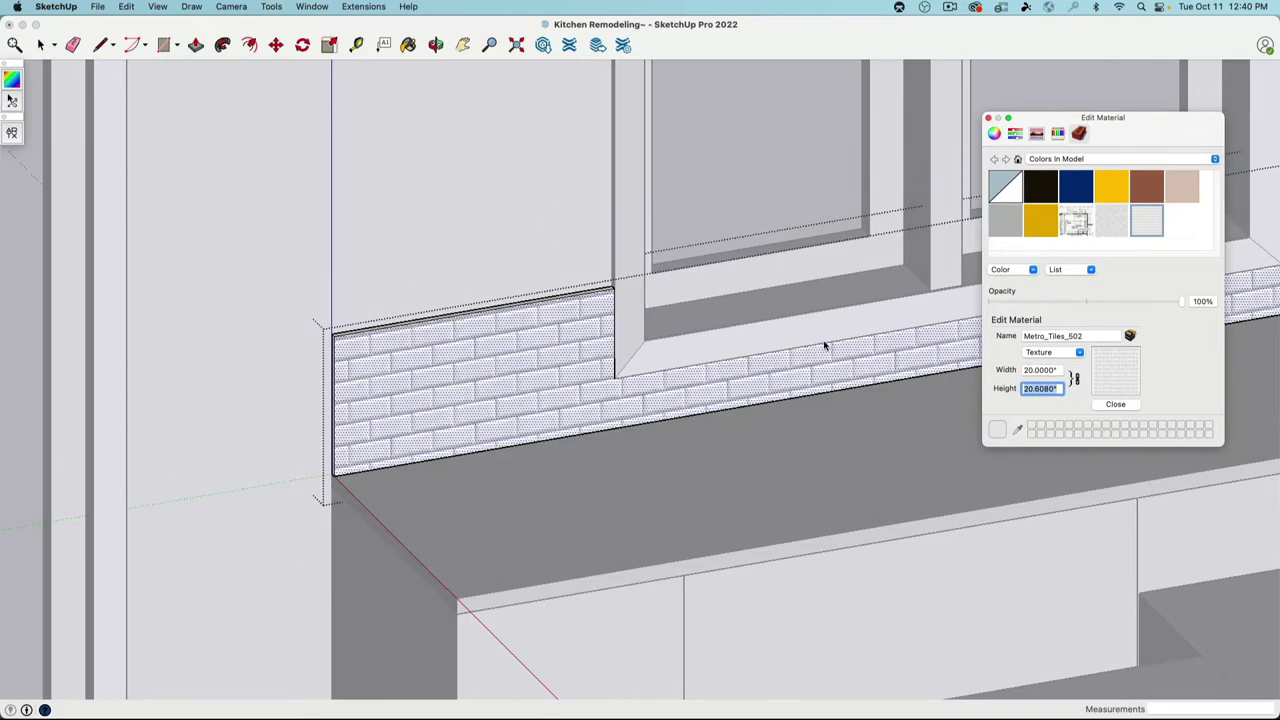
{"action": "left_click", "coordinate": [700, 180]}
{"action": "key", "text": "space"}
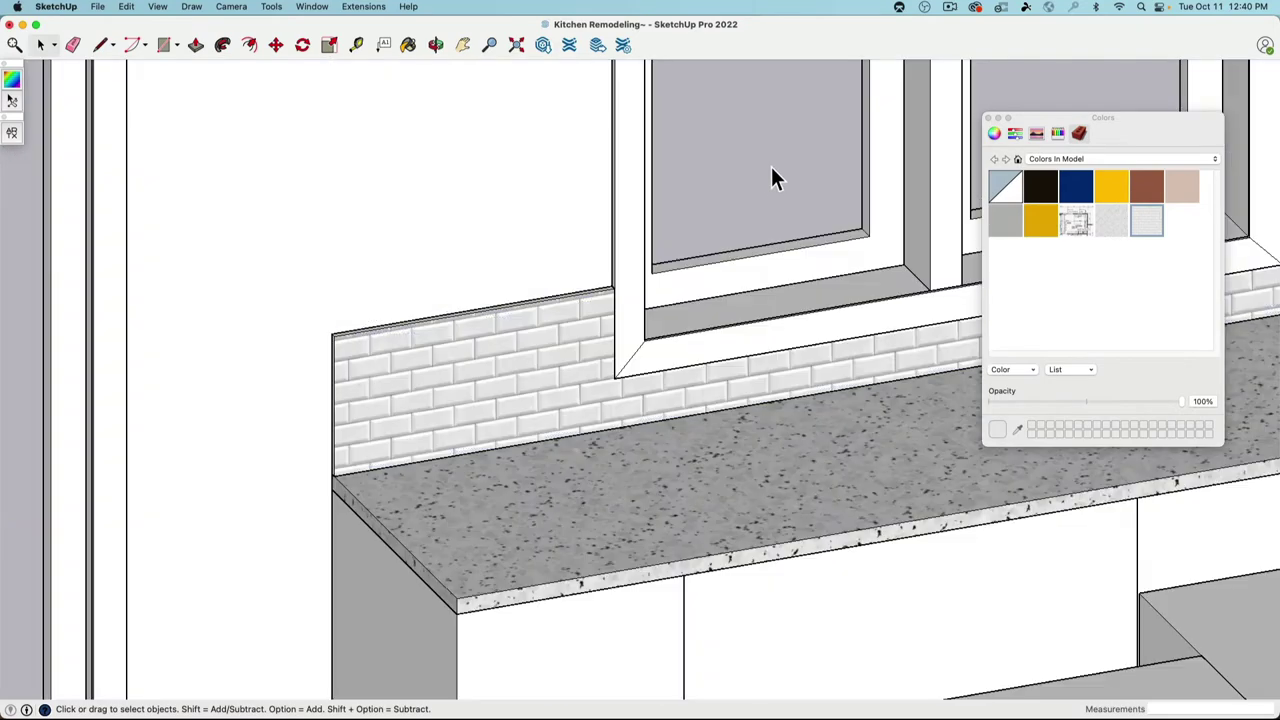
{"action": "middle_click_drag", "start_coordinate": [771, 177], "coordinate": [831, 163]}
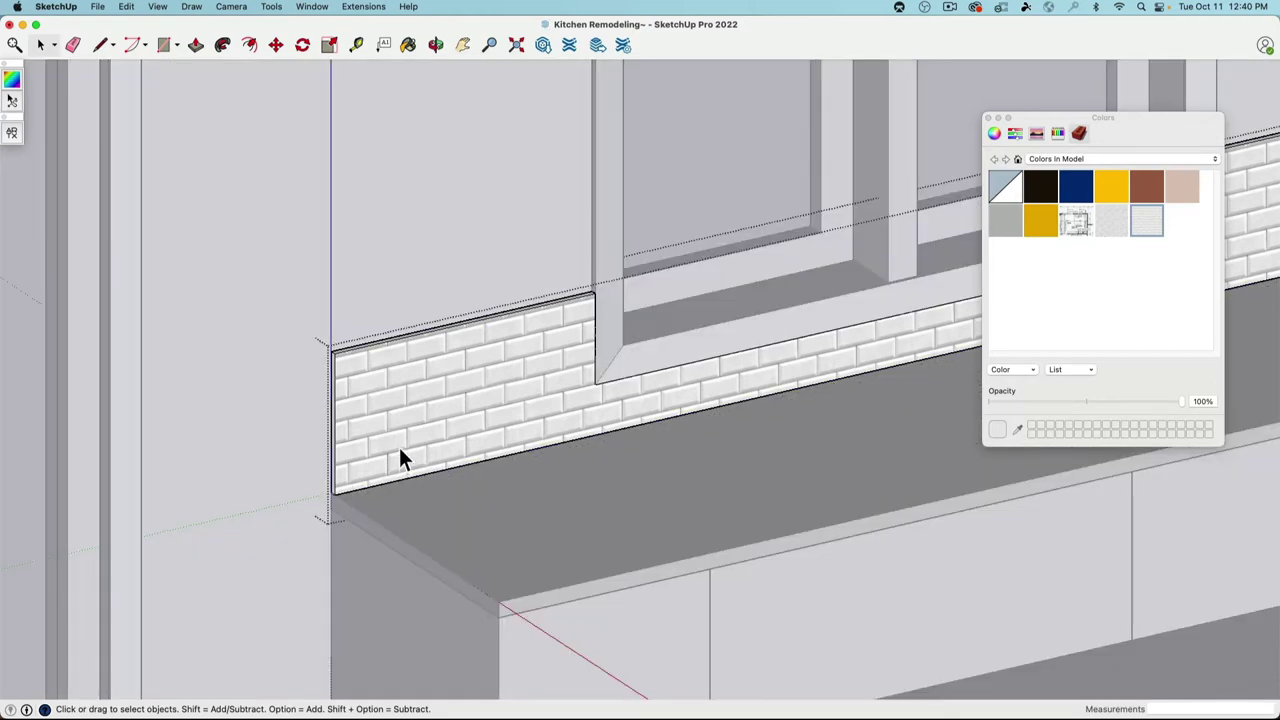
Step: Reposition the tile texture so its pin sits at the backsplash's bottom-left corner
{"action": "left_click", "coordinate": [399, 447]}
{"action": "right_click", "coordinate": [402, 408]}
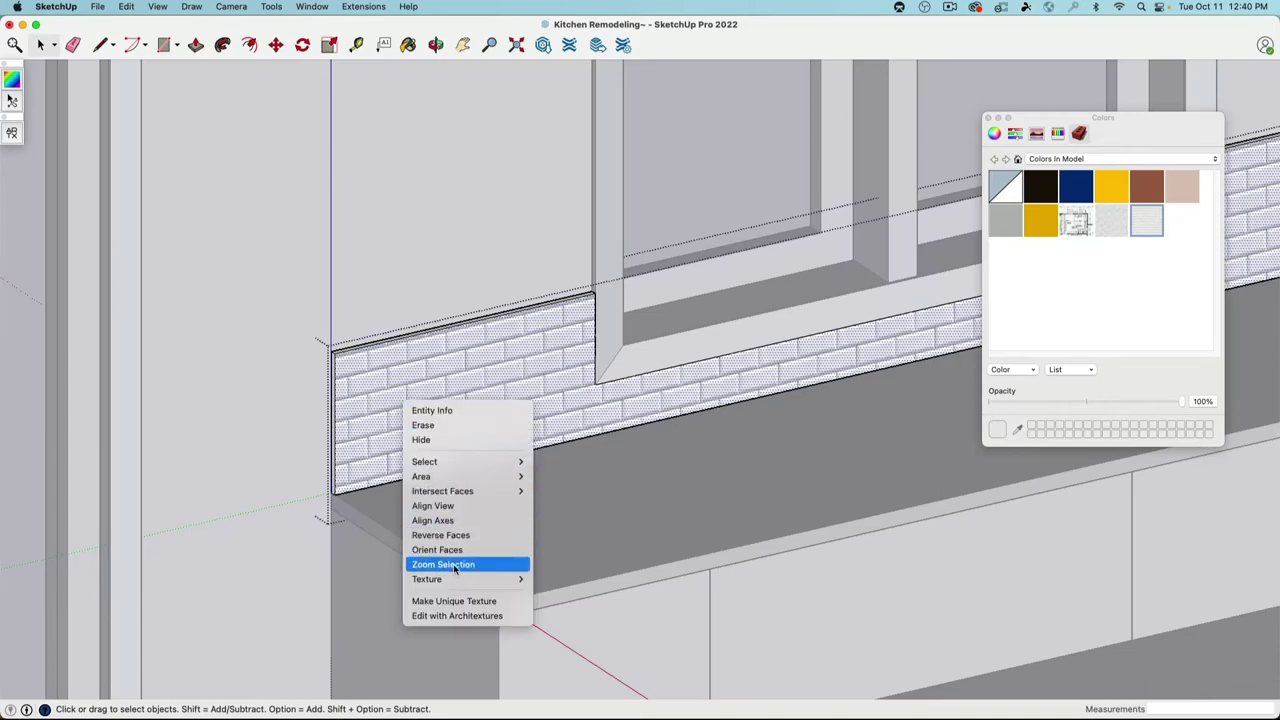
{"action": "mouse_move", "coordinate": [500, 579]}
{"action": "left_click", "coordinate": [555, 579]}
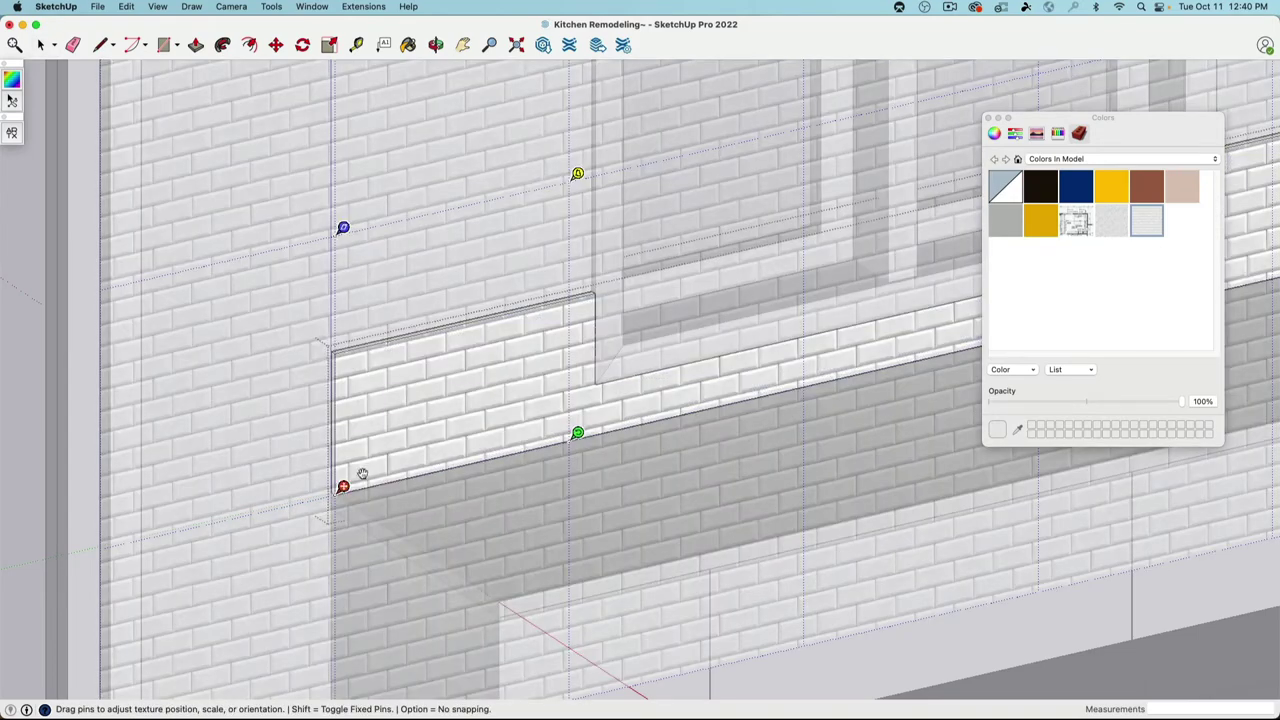
{"action": "scroll", "coordinate": [362, 462], "scroll_direction": "up", "scroll_amount": 10}
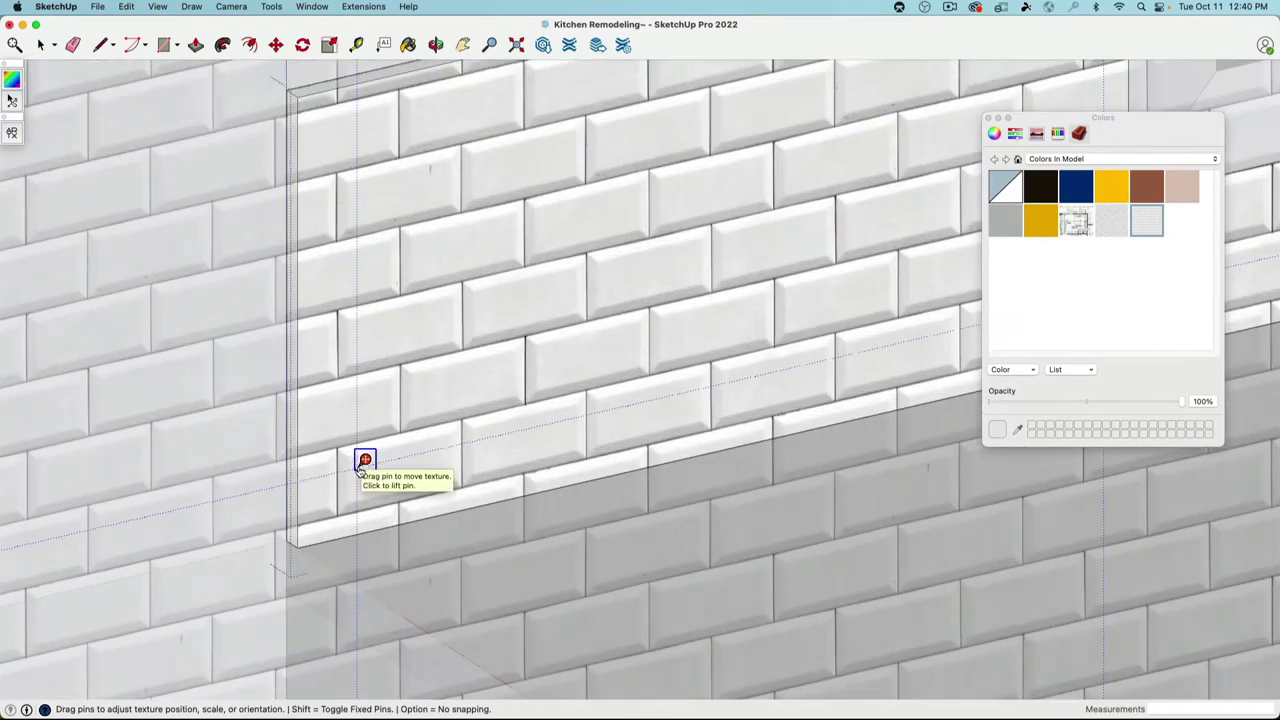
{"action": "left_click_drag", "start_coordinate": [361, 472], "coordinate": [257, 580]}
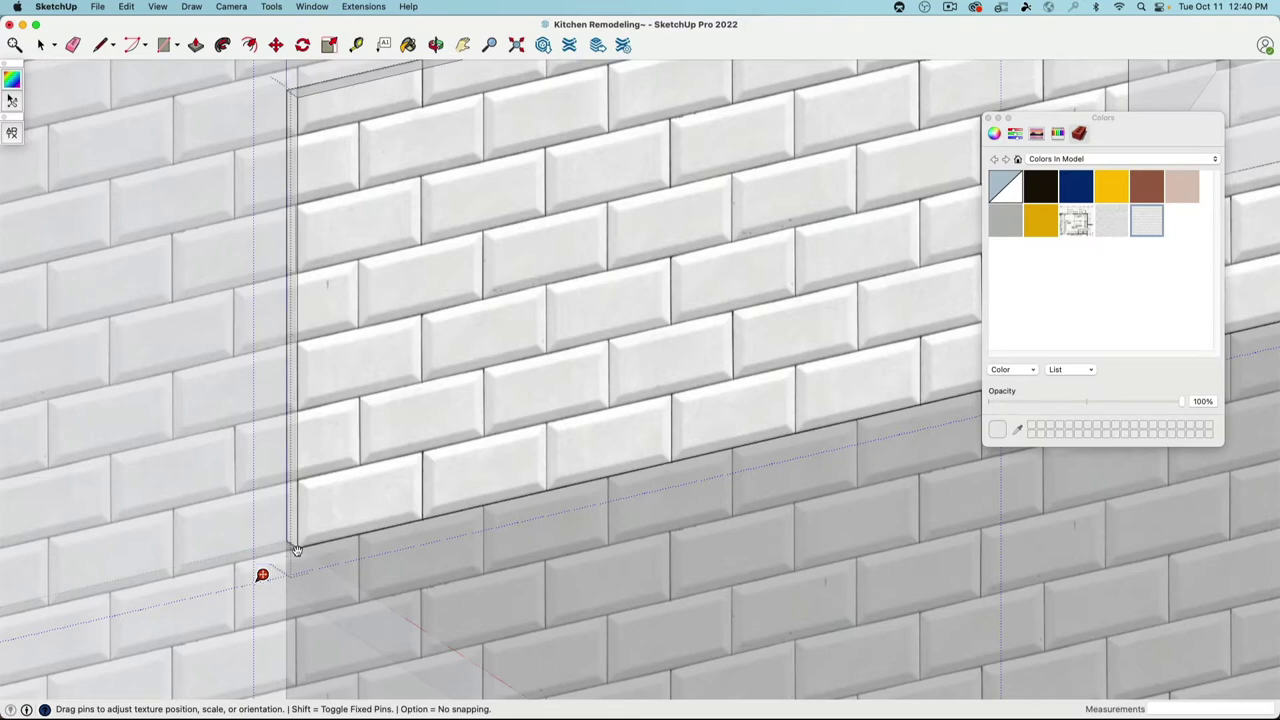
{"action": "scroll", "coordinate": [343, 480], "scroll_direction": "down", "scroll_amount": 6}
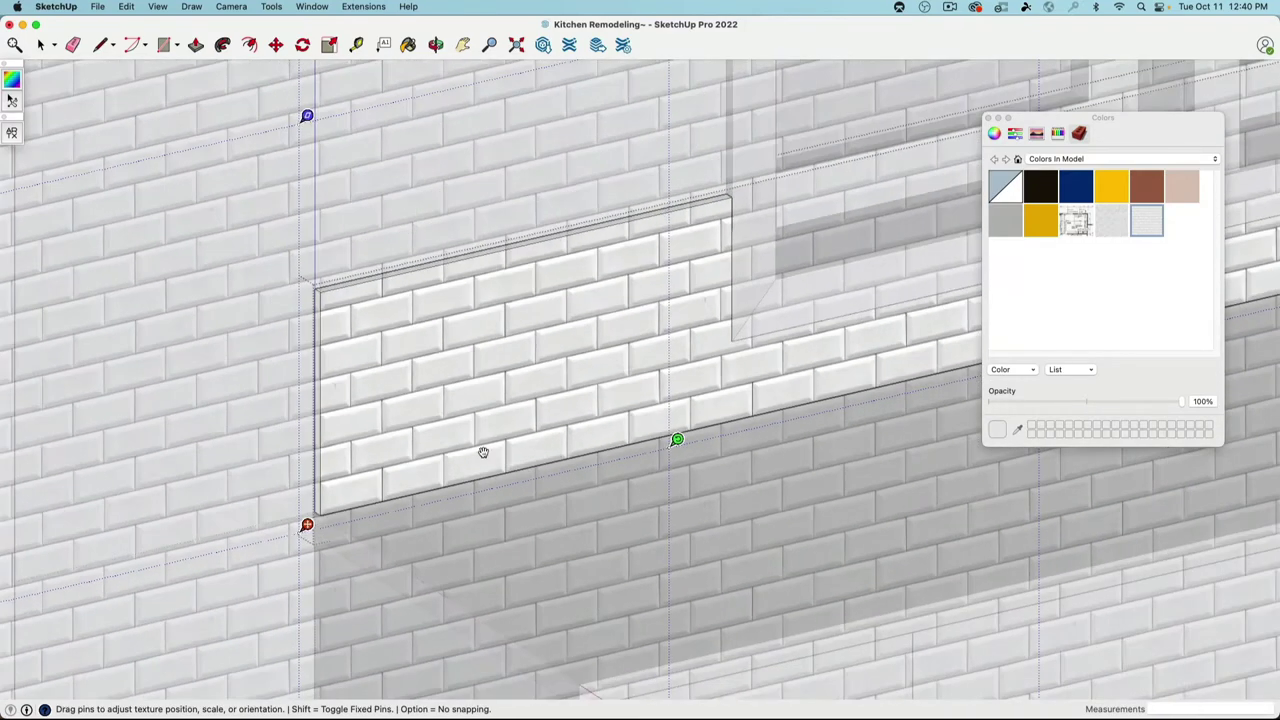
{"action": "middle_click_drag", "start_coordinate": [483, 449], "coordinate": [514, 428]}
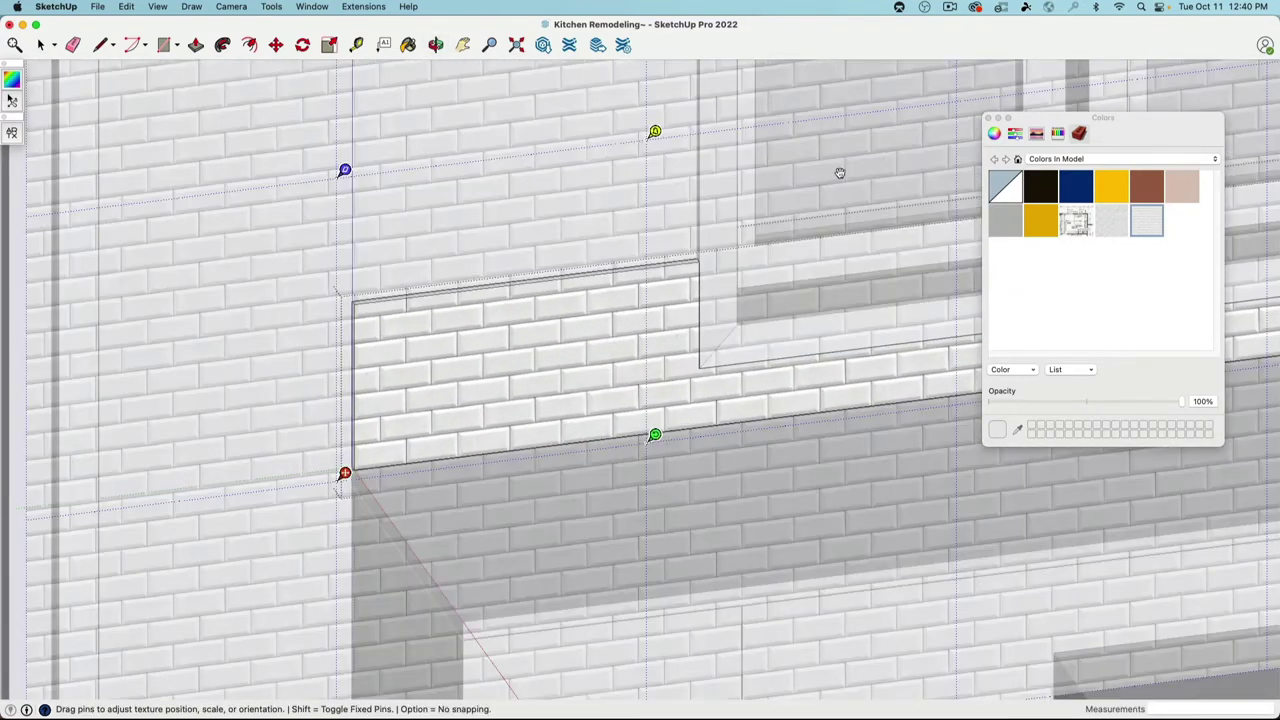
{"action": "left_click", "coordinate": [41, 45]}
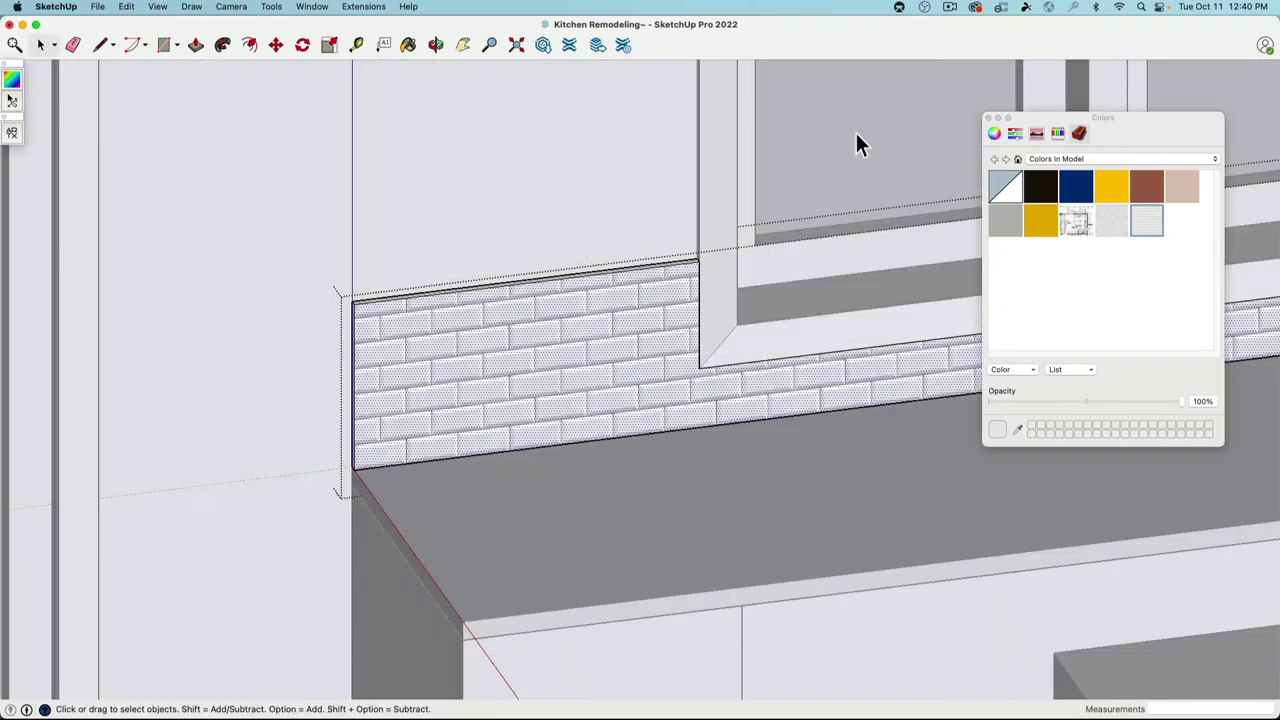
Step: Pull the backsplash's top face up slightly with Push/Pull
{"action": "scroll", "coordinate": [855, 130], "scroll_direction": "up", "scroll_amount": 5}
{"action": "scroll", "coordinate": [740, 320], "scroll_direction": "up", "scroll_amount": 3}
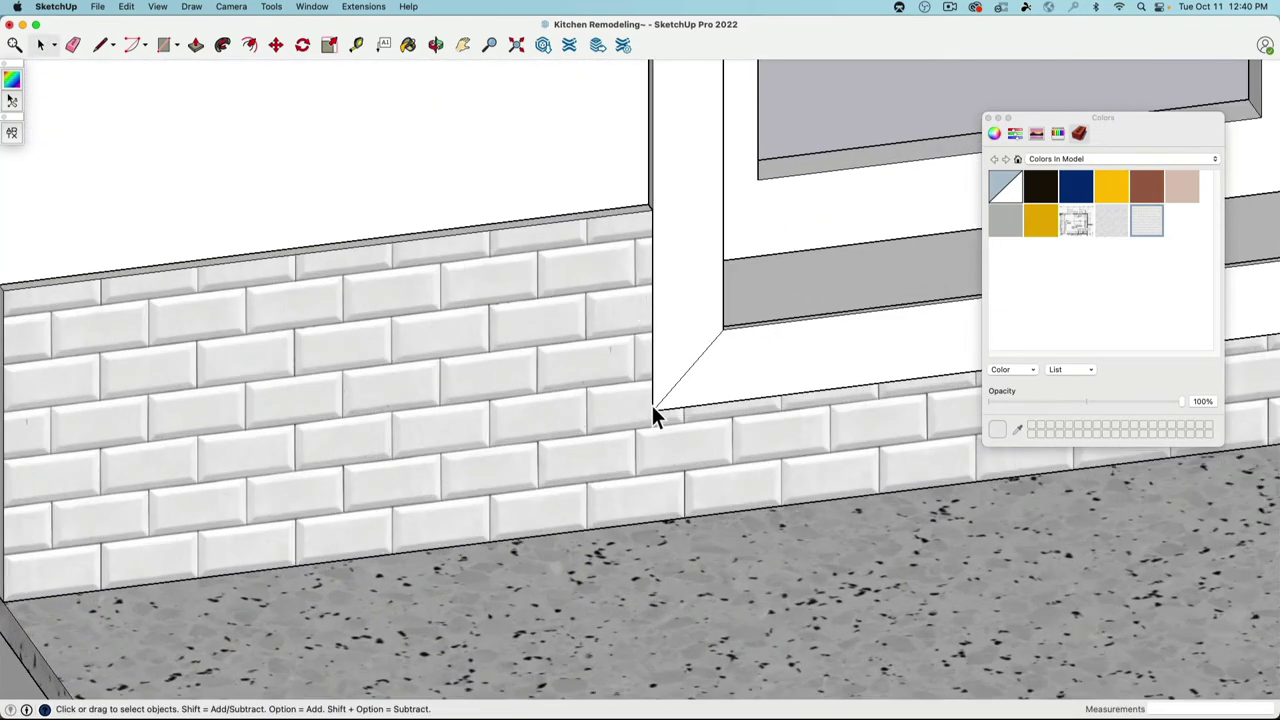
{"action": "scroll", "coordinate": [652, 255], "scroll_direction": "down", "scroll_amount": 3}
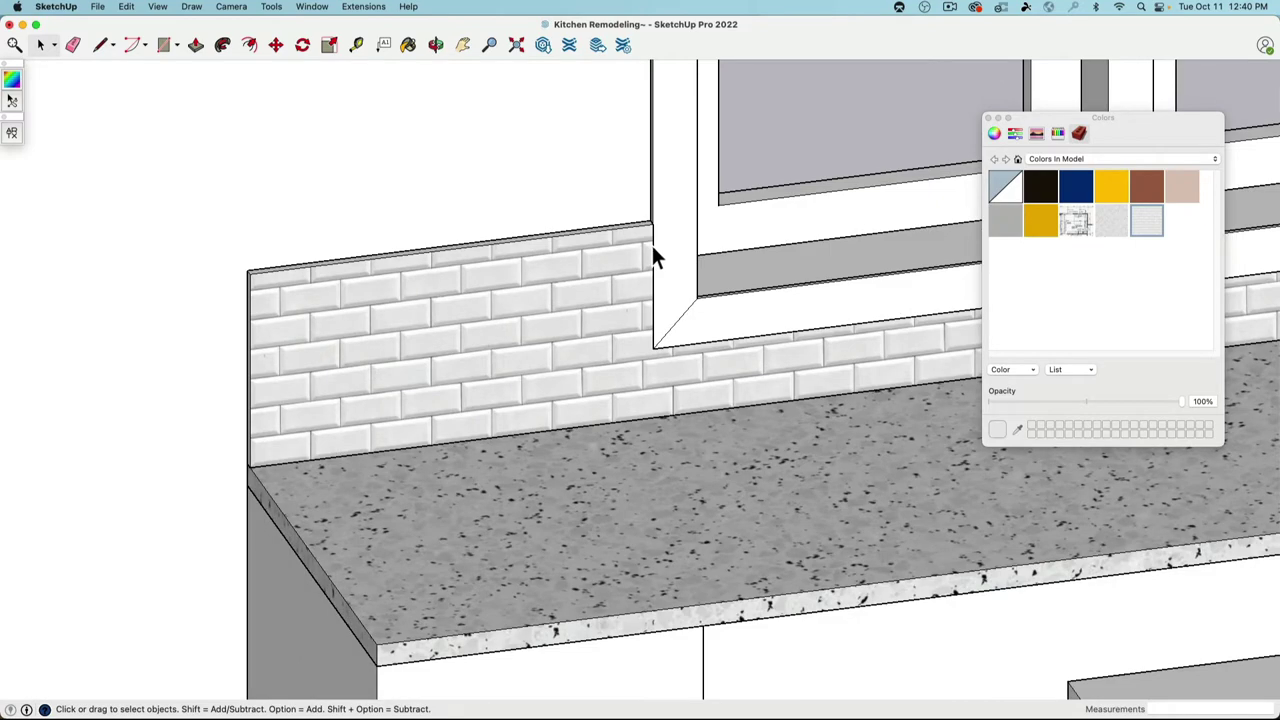
{"action": "middle_click_drag", "start_coordinate": [666, 349], "coordinate": [829, 294]}
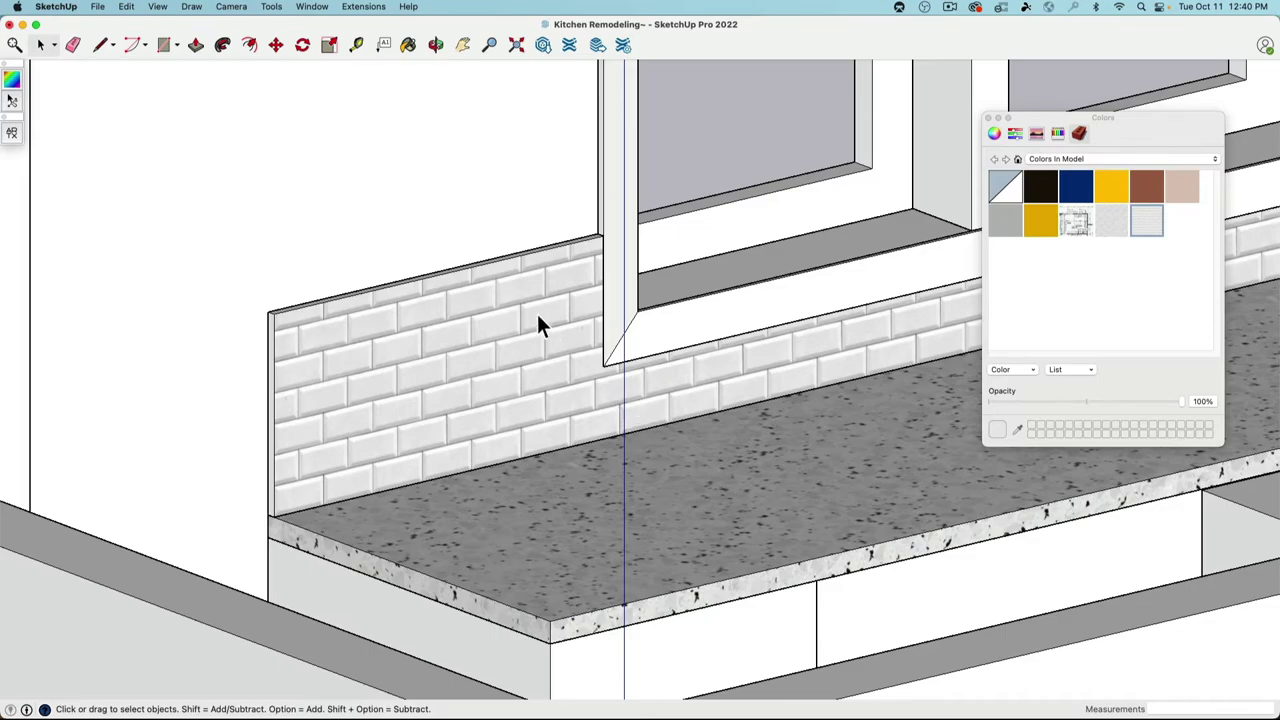
{"action": "middle_click_drag", "start_coordinate": [533, 303], "coordinate": [476, 270]}
{"action": "scroll", "coordinate": [478, 270], "scroll_direction": "down", "scroll_amount": 3}
{"action": "scroll", "coordinate": [474, 283], "scroll_direction": "up", "scroll_amount": 6}
{"action": "scroll", "coordinate": [517, 240], "scroll_direction": "up", "scroll_amount": 2}
{"action": "left_click", "coordinate": [517, 241]}
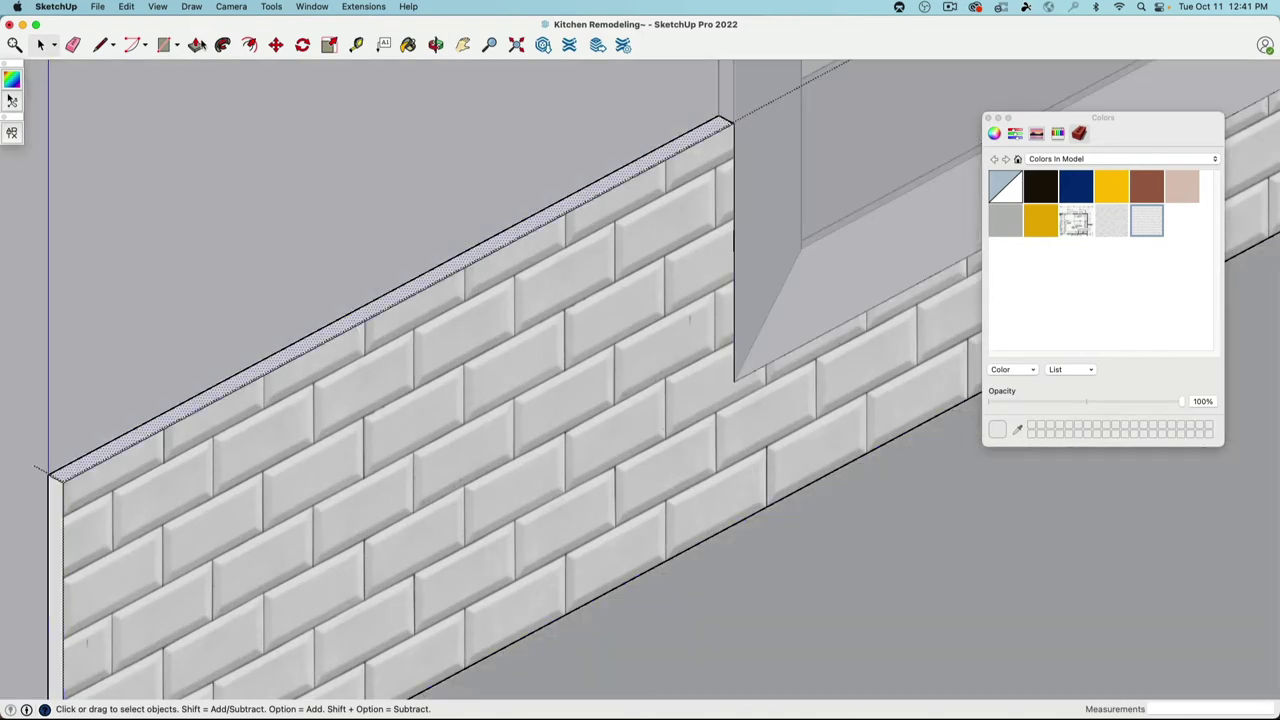
{"action": "key", "text": "p"}
{"action": "left_click", "coordinate": [571, 210]}
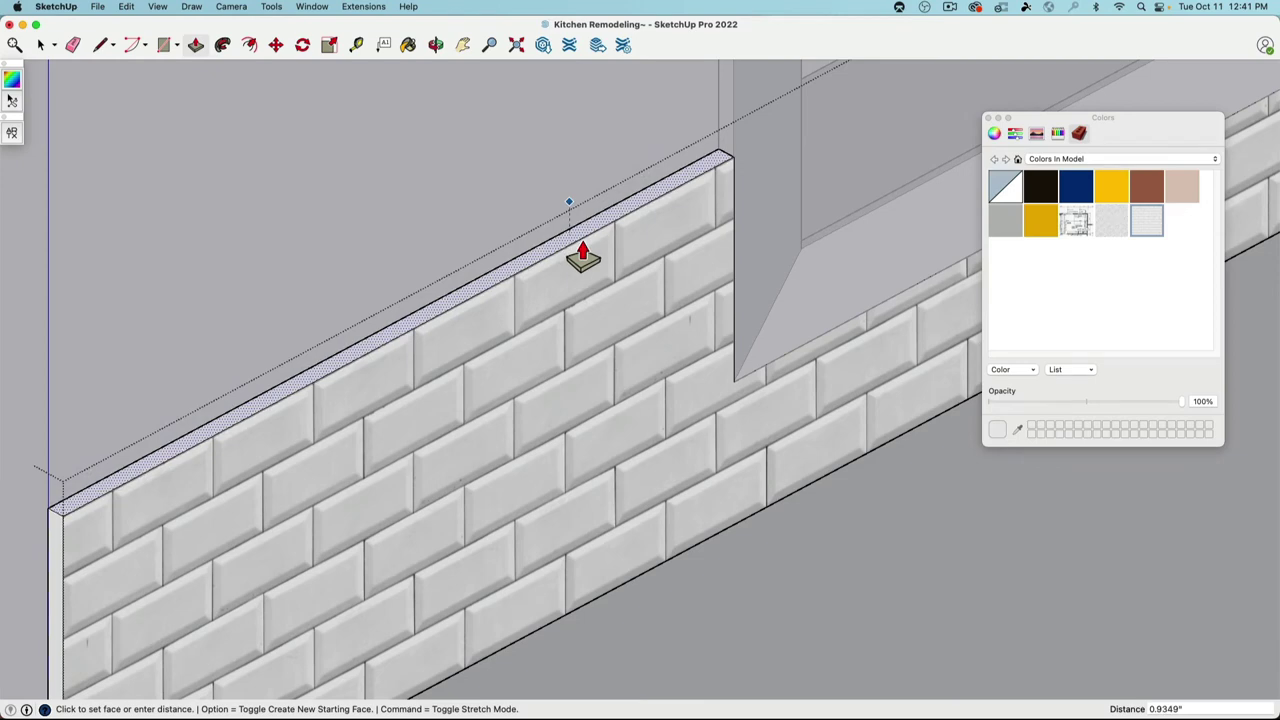
{"action": "left_click", "coordinate": [583, 258]}
{"action": "left_click", "coordinate": [40, 44]}
{"action": "left_click", "coordinate": [855, 158]}
Step: Orbit, pan and zoom out to an angled overview of the whole kitchen
{"action": "scroll", "coordinate": [821, 192], "scroll_direction": "up", "scroll_amount": 2}
{"action": "scroll", "coordinate": [859, 157], "scroll_direction": "down", "scroll_amount": 3}
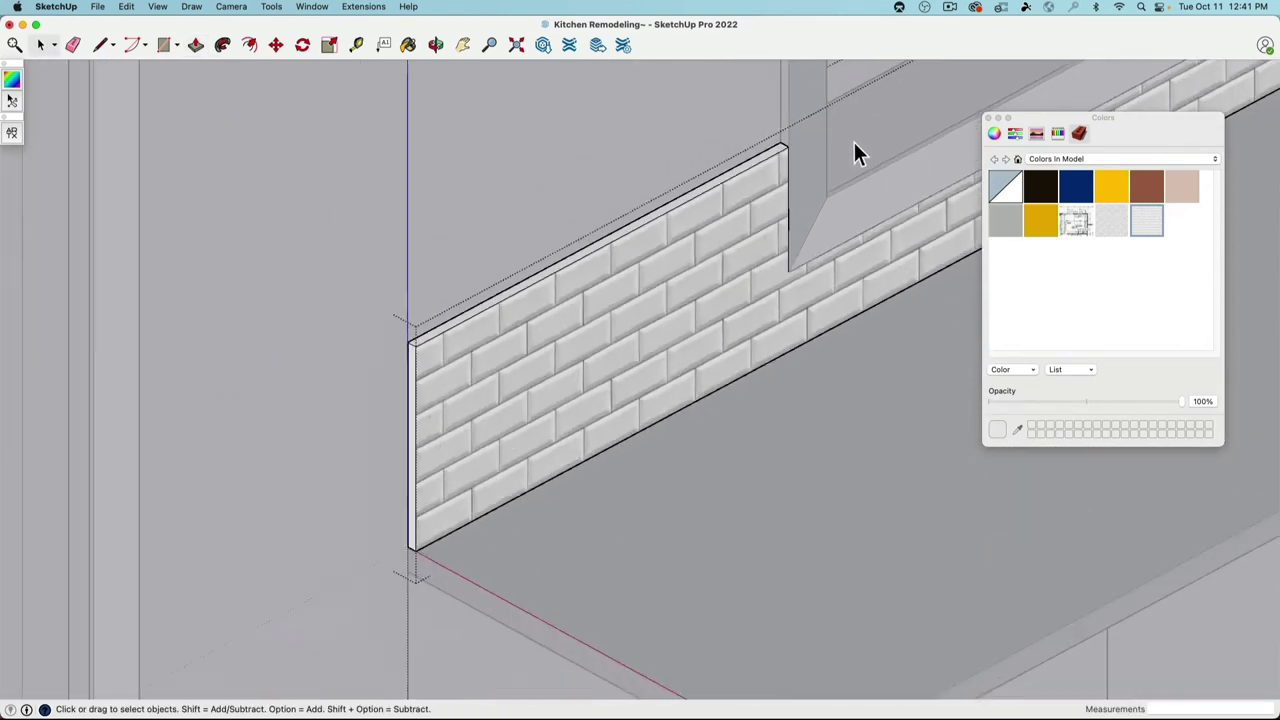
{"action": "scroll", "coordinate": [351, 366], "scroll_direction": "down", "scroll_amount": 3}
{"action": "scroll", "coordinate": [223, 423], "scroll_direction": "up", "scroll_amount": 5}
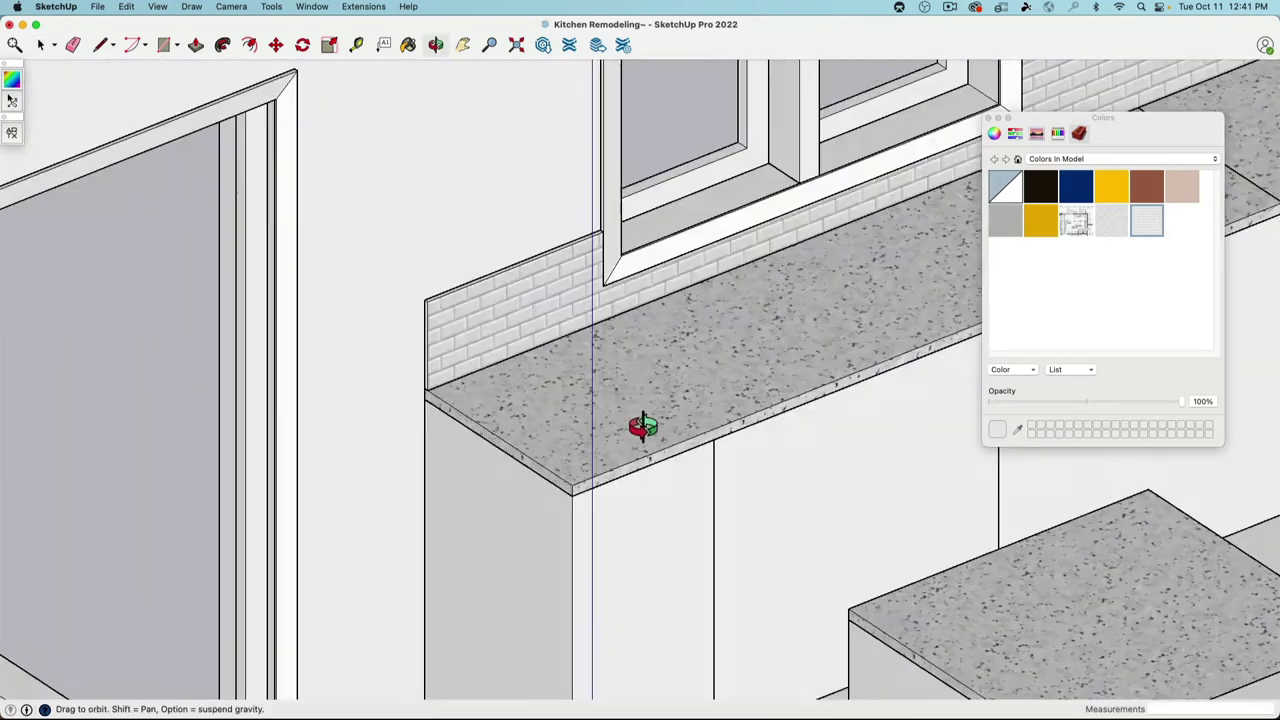
{"action": "middle_click_drag", "start_coordinate": [574, 423], "coordinate": [500, 371]}
{"action": "middle_click_drag", "start_coordinate": [371, 360], "coordinate": [593, 355], "text": "shift"}
{"action": "scroll", "coordinate": [563, 347], "scroll_direction": "up", "scroll_amount": 3}
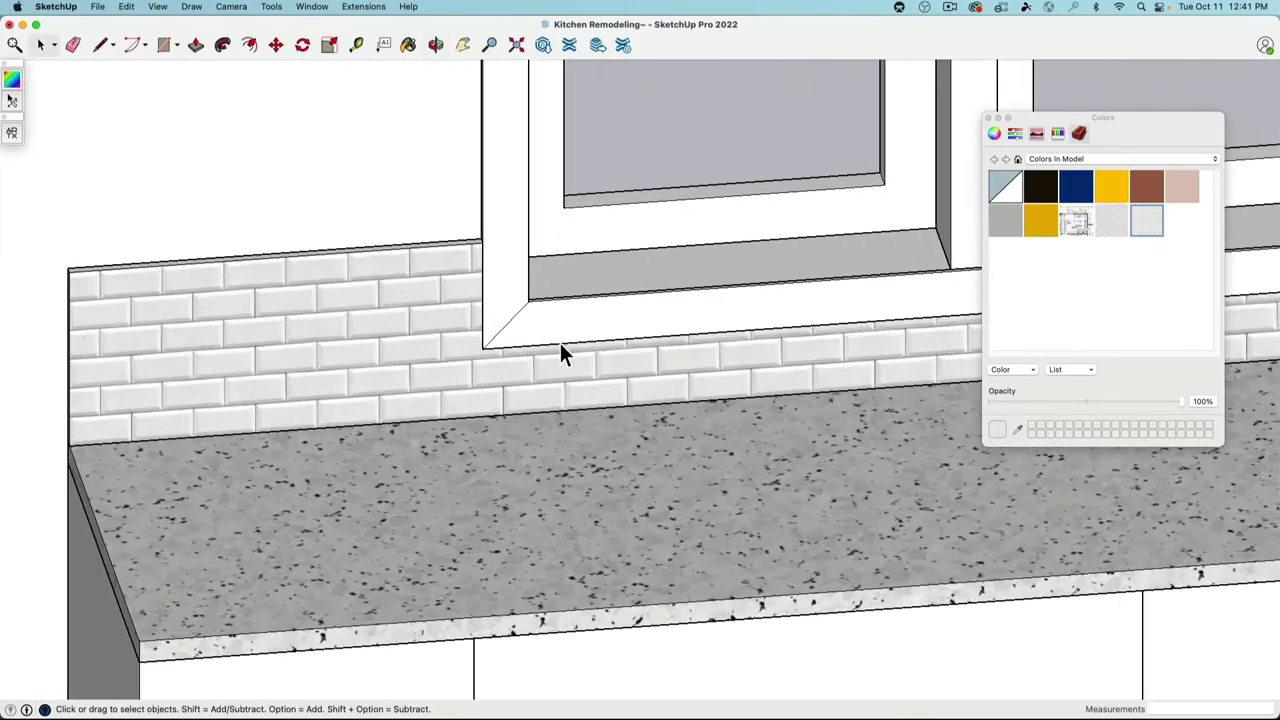
{"action": "scroll", "coordinate": [560, 345], "scroll_direction": "down", "scroll_amount": 5}
{"action": "middle_click_drag", "start_coordinate": [494, 340], "coordinate": [683, 320]}
{"action": "scroll", "coordinate": [529, 286], "scroll_direction": "down", "scroll_amount": 5}
Step: Open the Oak Stretcher texture in the Architextures editor
{"action": "middle_click_drag", "start_coordinate": [529, 286], "coordinate": [526, 423]}
{"action": "scroll", "coordinate": [640, 331], "scroll_direction": "up", "scroll_amount": 5}
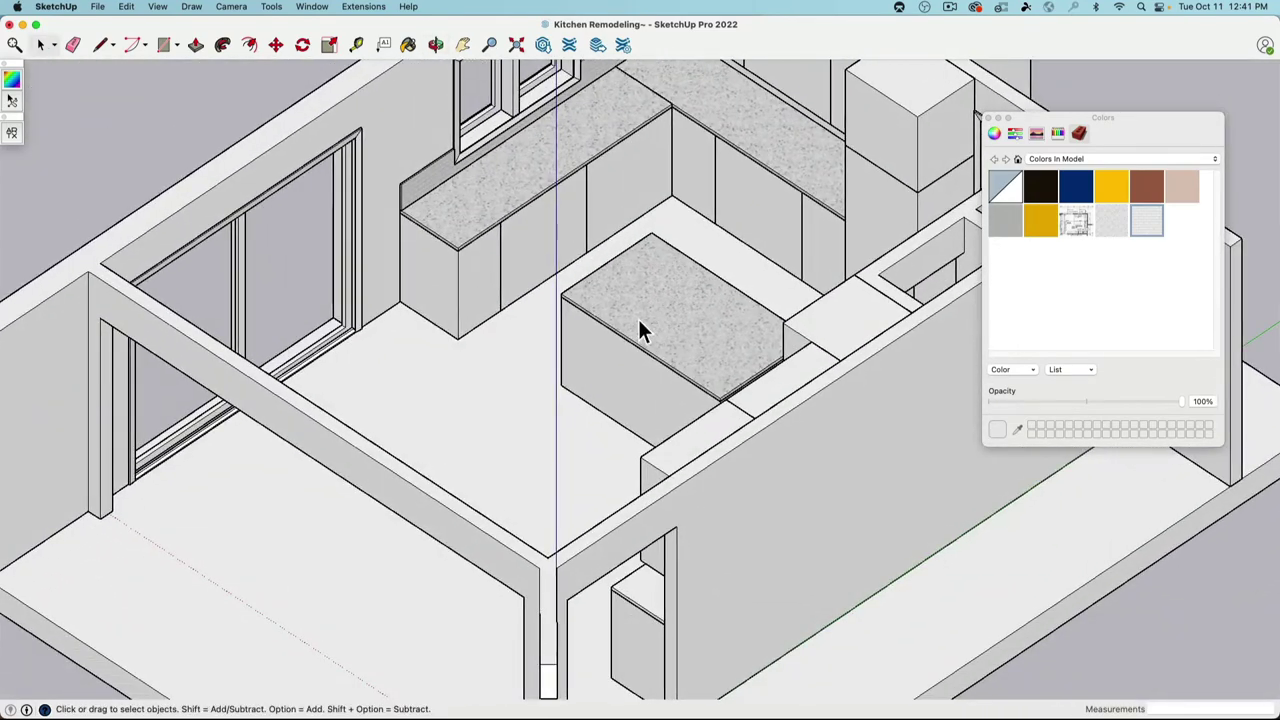
{"action": "middle_click_drag", "start_coordinate": [374, 381], "coordinate": [486, 243], "text": "shift"}
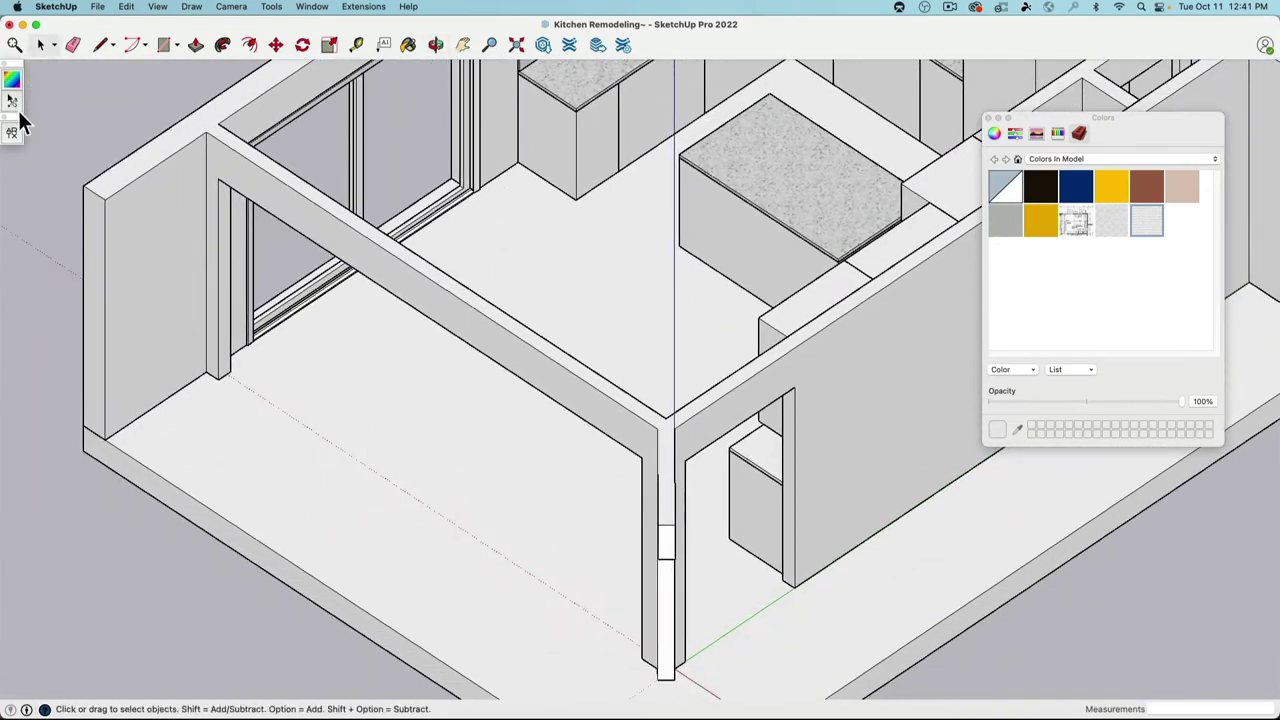
{"action": "left_click", "coordinate": [12, 134]}
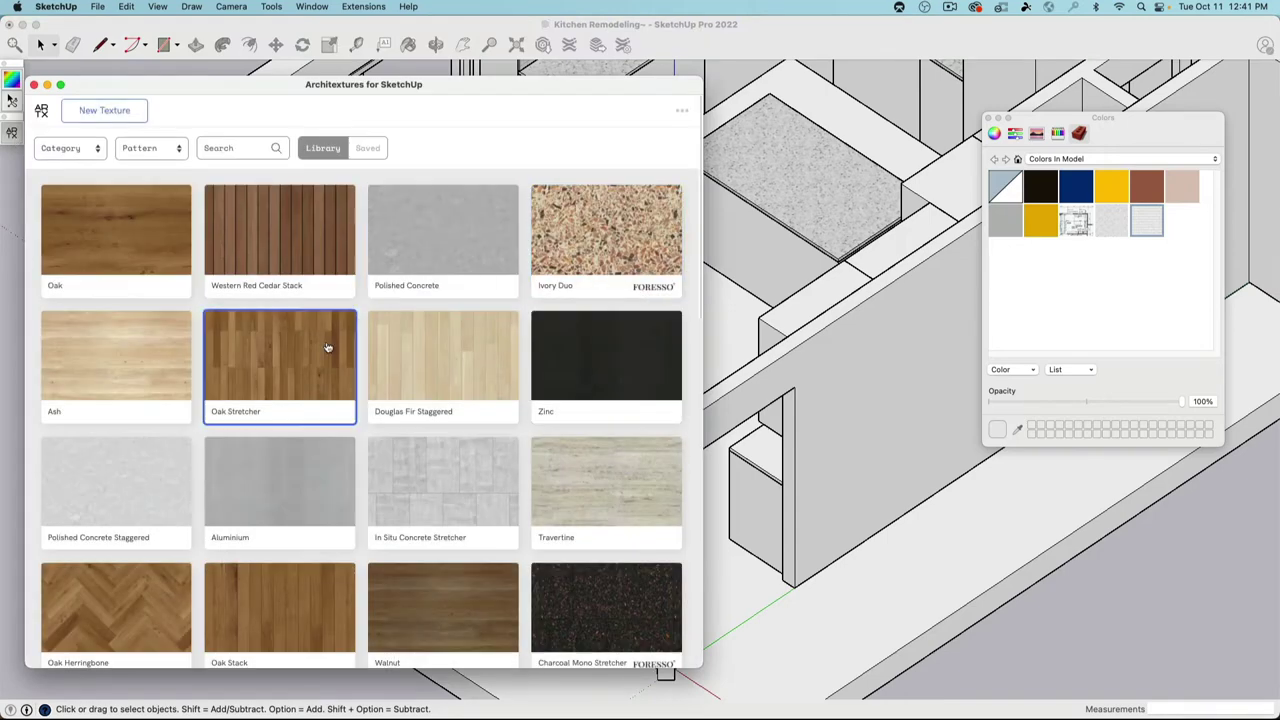
{"action": "scroll", "coordinate": [318, 338], "scroll_direction": "down", "scroll_amount": 1}
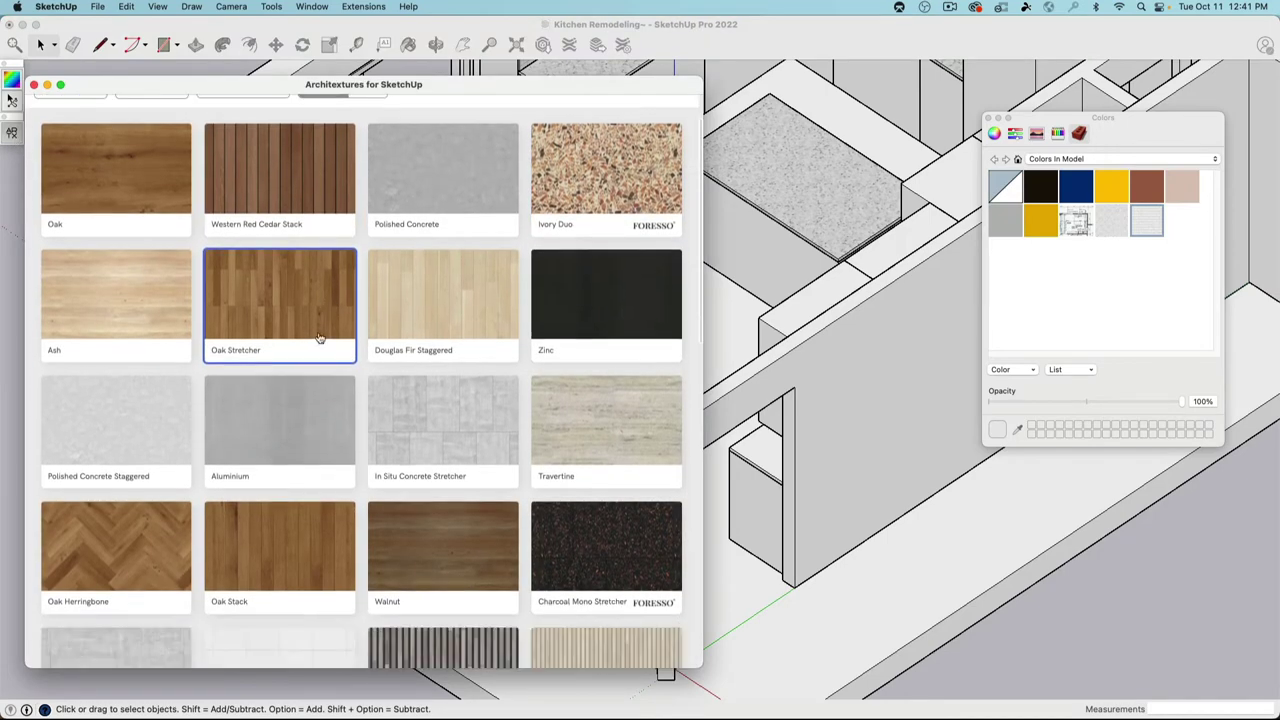
{"action": "left_click", "coordinate": [264, 300]}
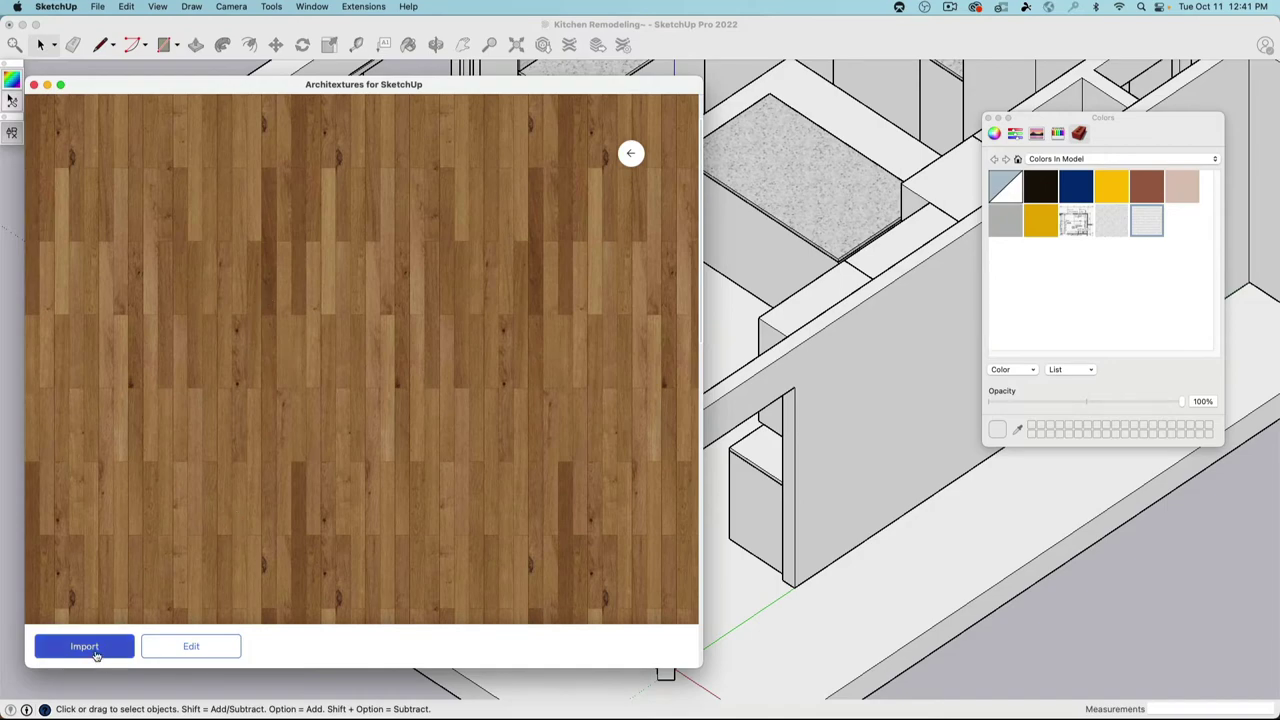
{"action": "left_click", "coordinate": [191, 647]}
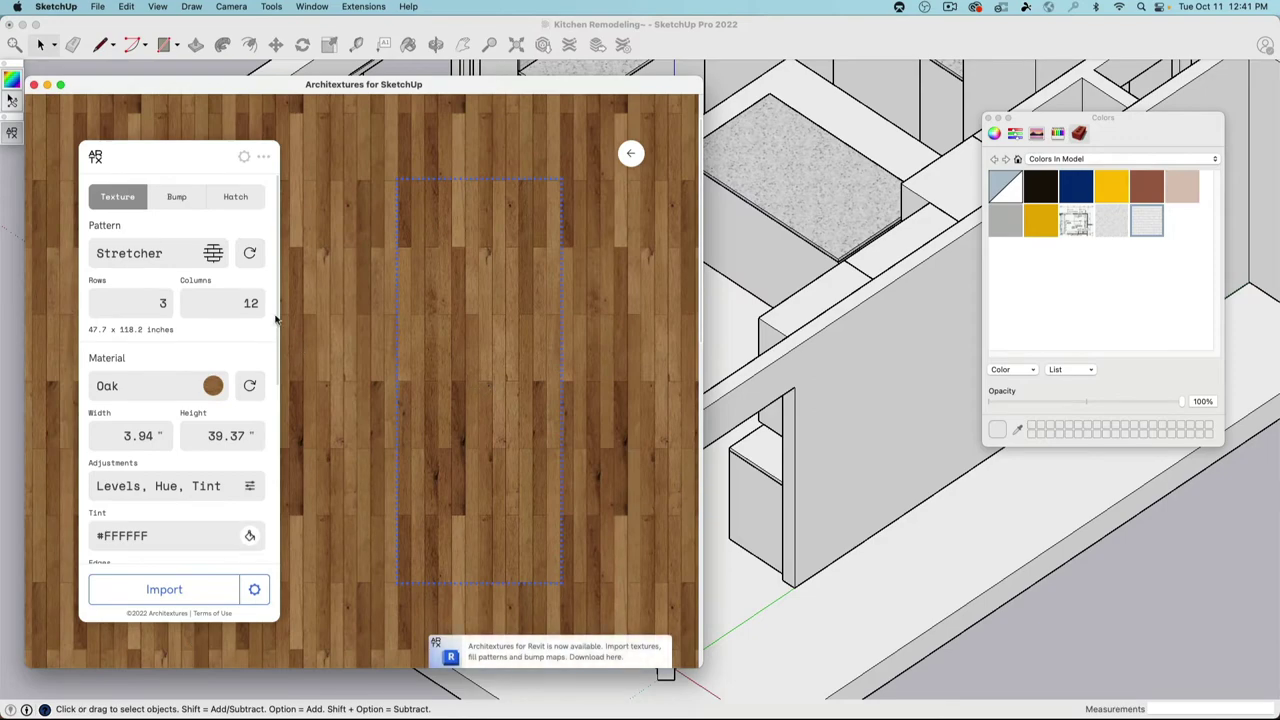
Step: Try the Stack, Herringbone, Hopscotch, French and Cubic patterns, then choose Staggered
{"action": "left_click", "coordinate": [213, 253]}
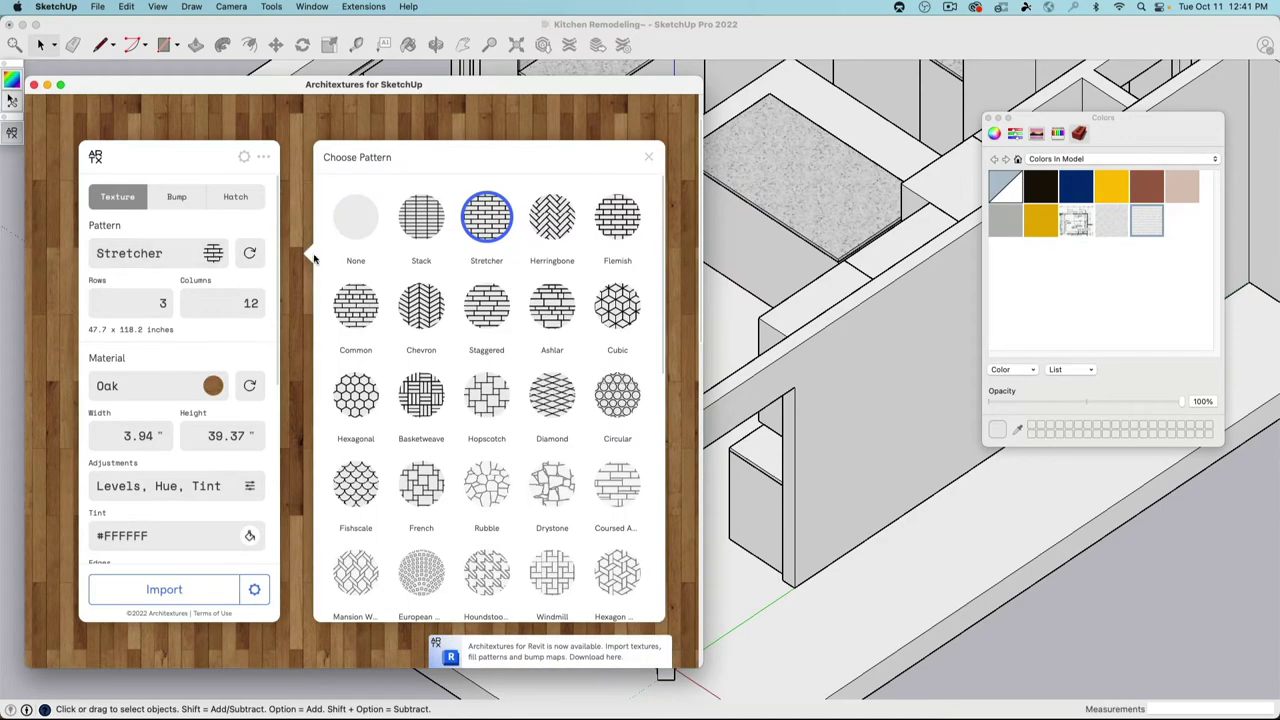
{"action": "left_click", "coordinate": [418, 226]}
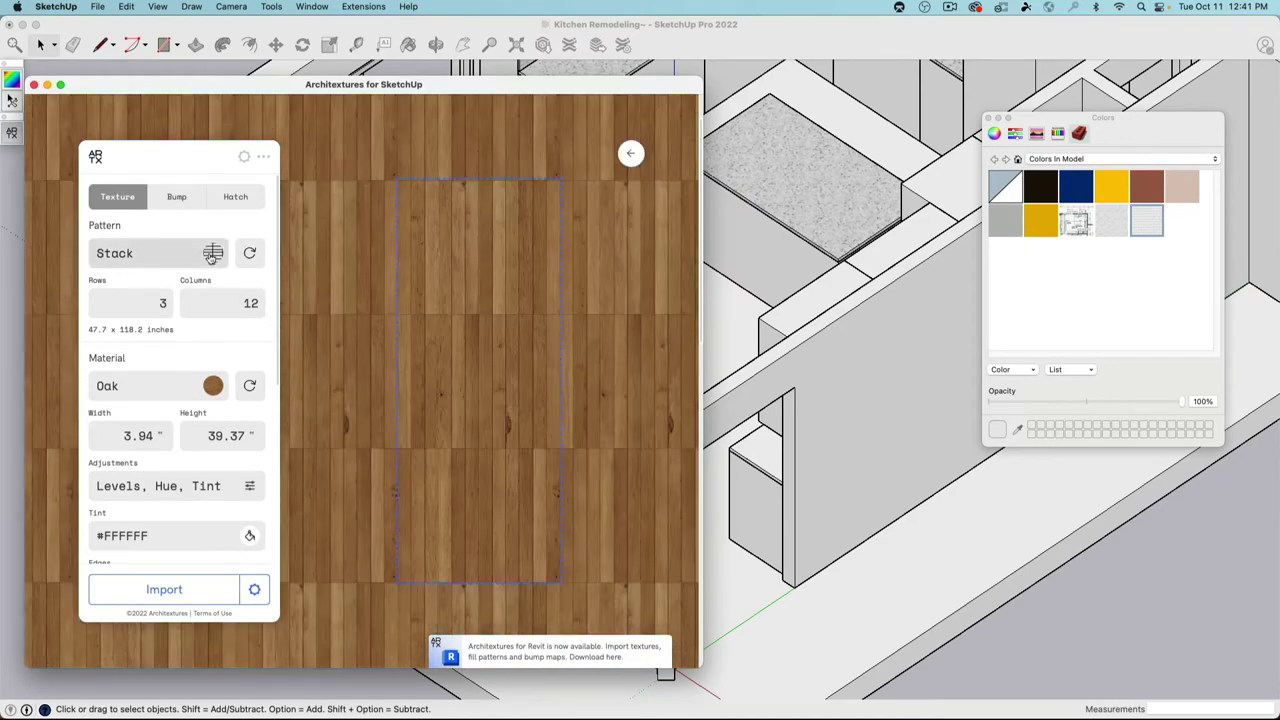
{"action": "left_click", "coordinate": [213, 253]}
{"action": "left_click", "coordinate": [560, 220]}
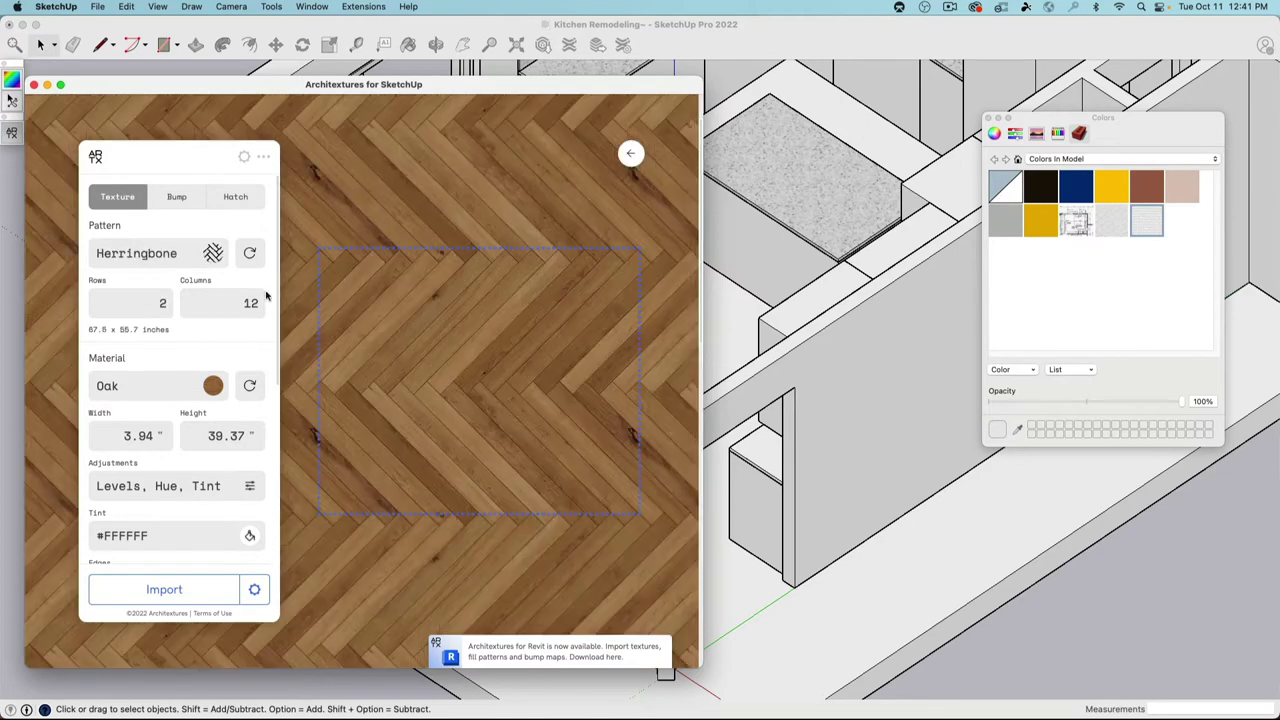
{"action": "left_click", "coordinate": [213, 253]}
{"action": "left_click", "coordinate": [485, 400]}
{"action": "left_click", "coordinate": [213, 253]}
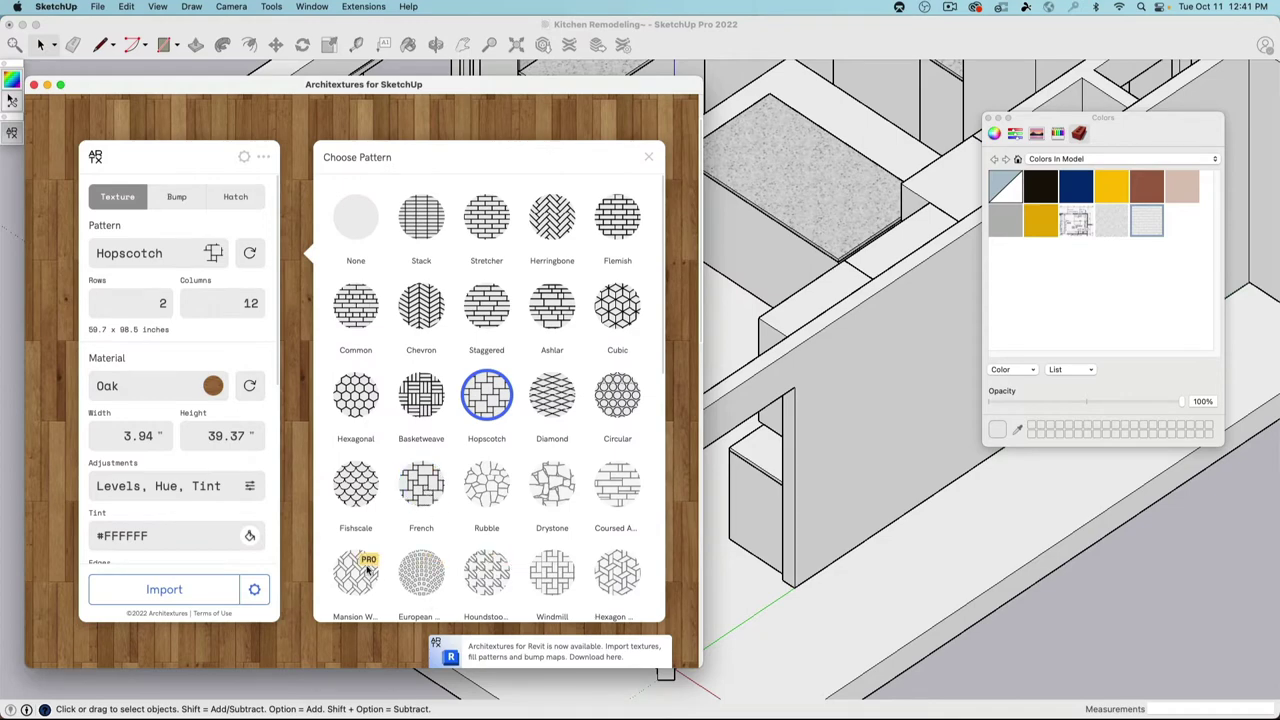
{"action": "left_click", "coordinate": [421, 484]}
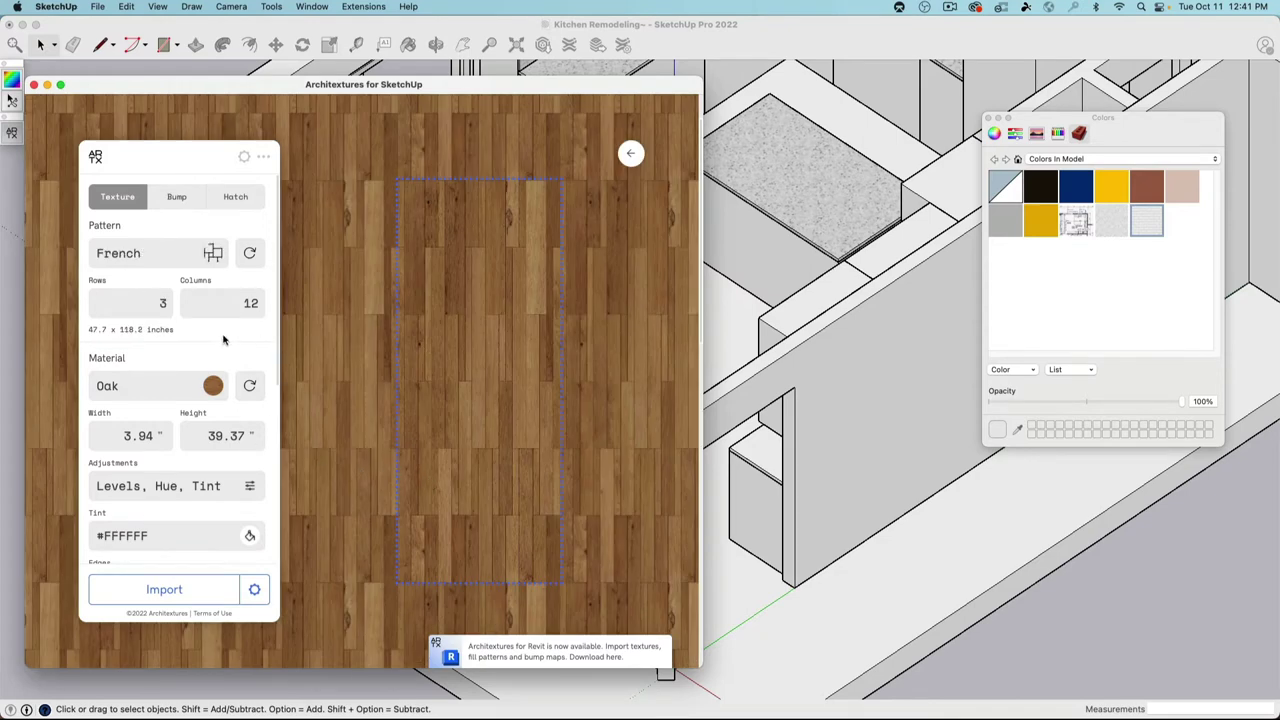
{"action": "left_click", "coordinate": [213, 253]}
{"action": "left_click", "coordinate": [614, 292]}
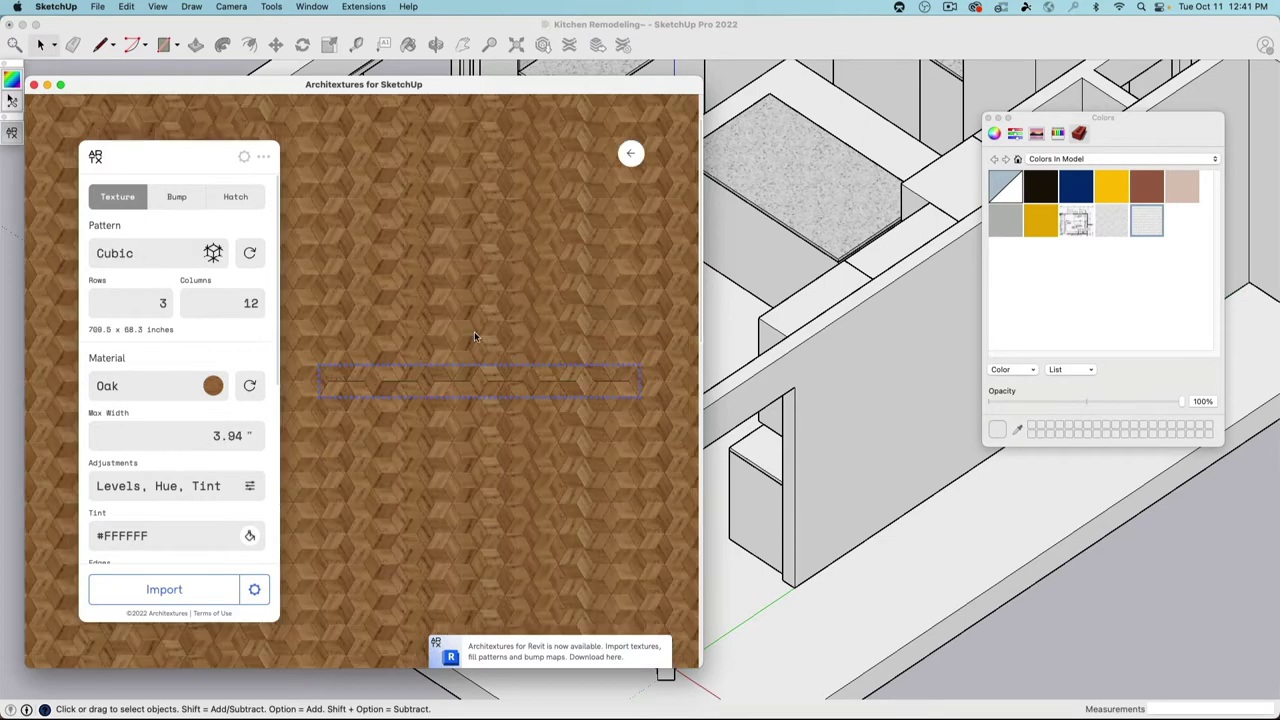
{"action": "left_click", "coordinate": [213, 253]}
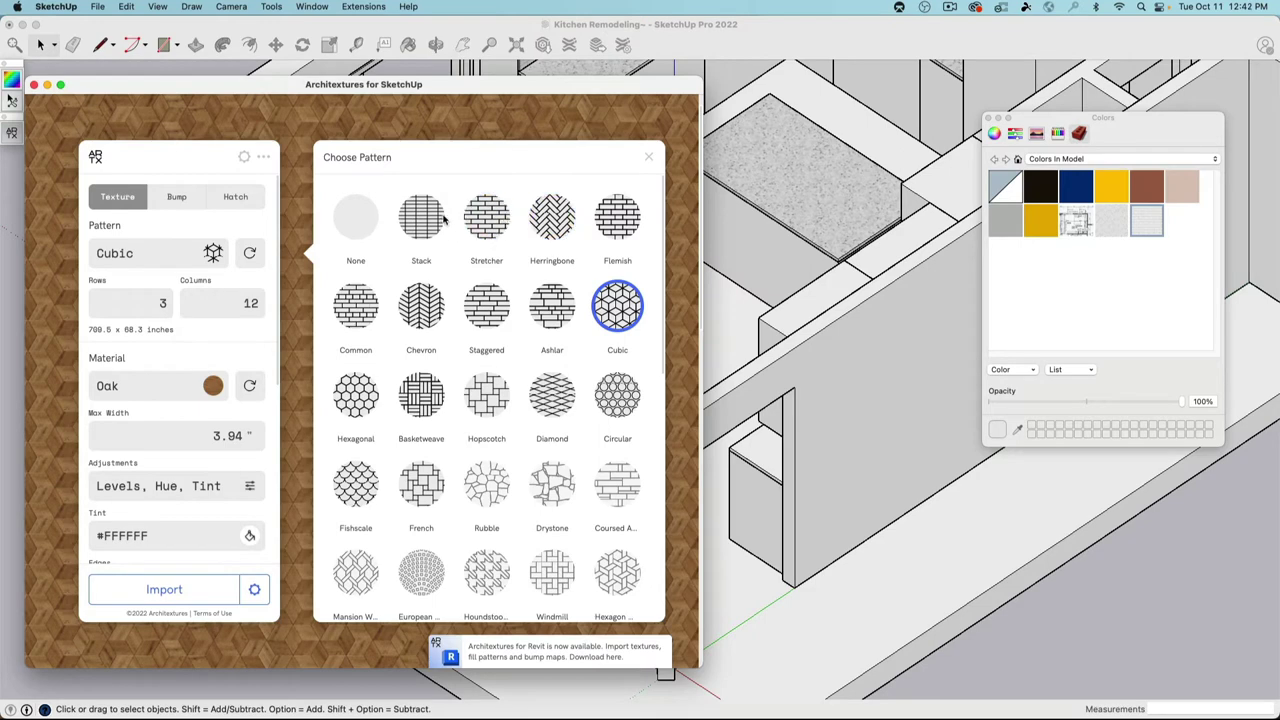
{"action": "left_click", "coordinate": [482, 318]}
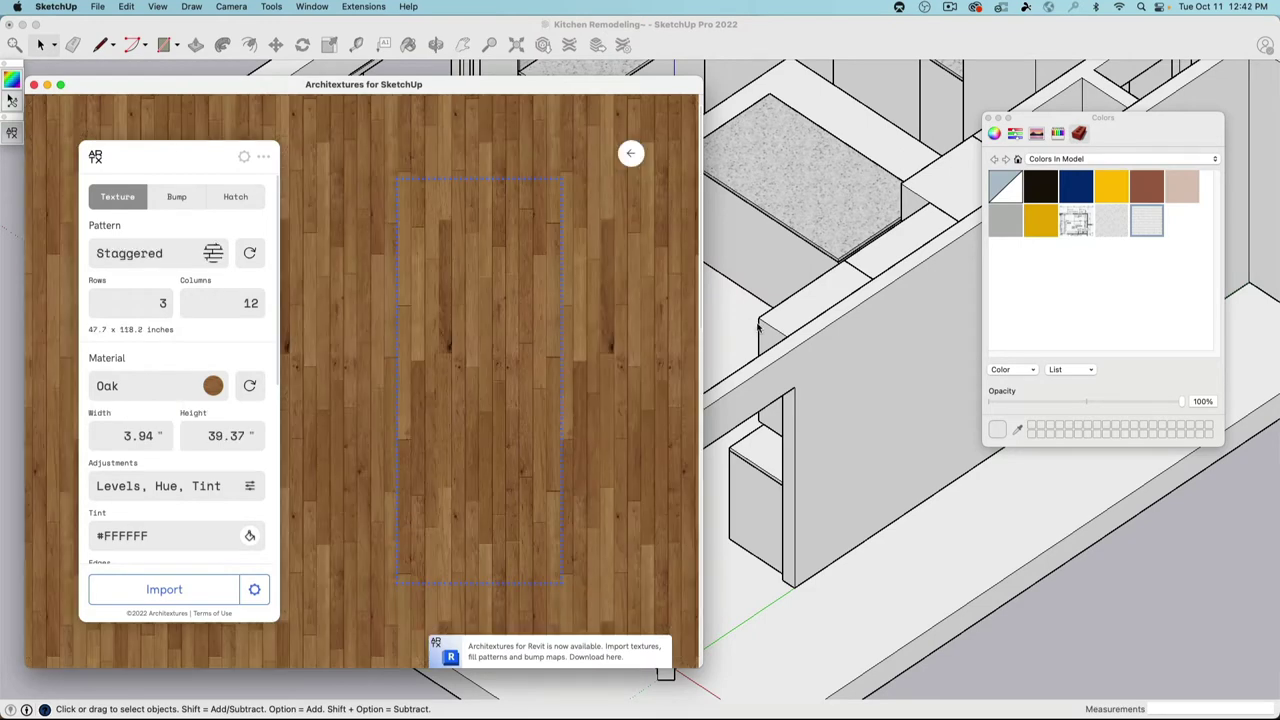
Step: Rotate the Staggered planks round until they run horizontally again
{"action": "left_click", "coordinate": [252, 254]}
{"action": "left_click", "coordinate": [252, 254]}
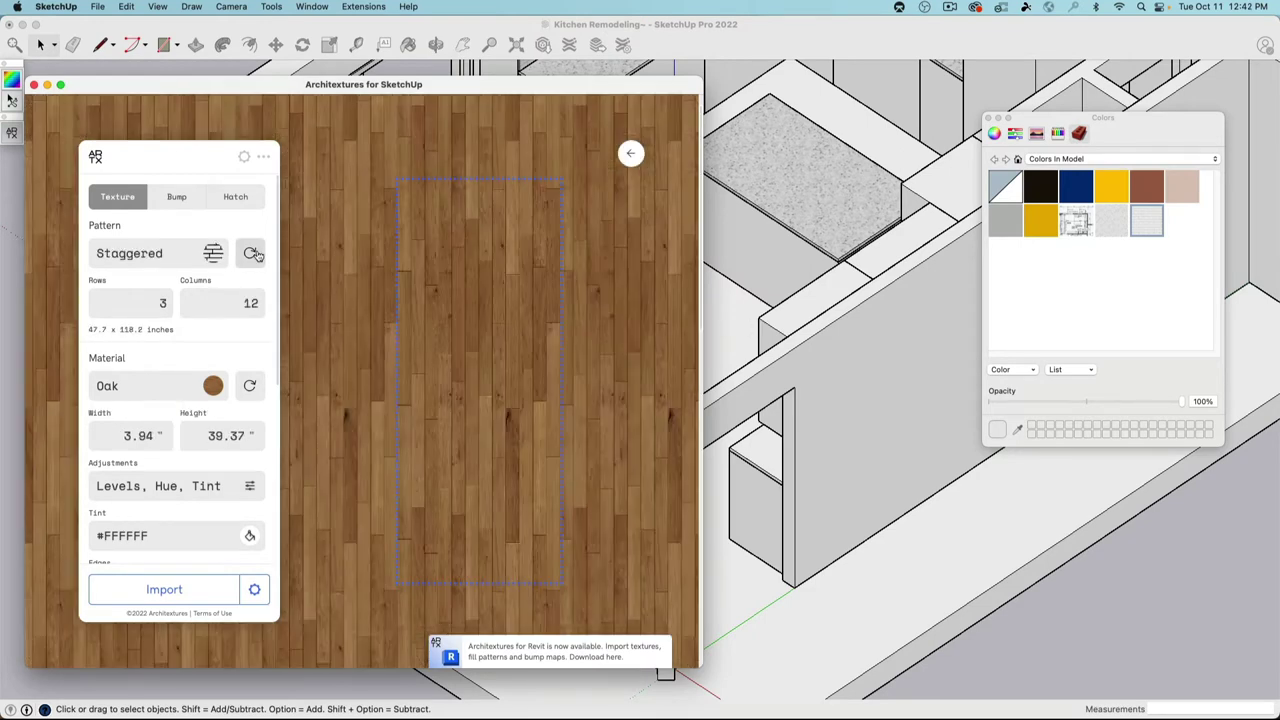
{"action": "left_click", "coordinate": [252, 254]}
{"action": "left_click", "coordinate": [252, 254]}
{"action": "left_click", "coordinate": [252, 254]}
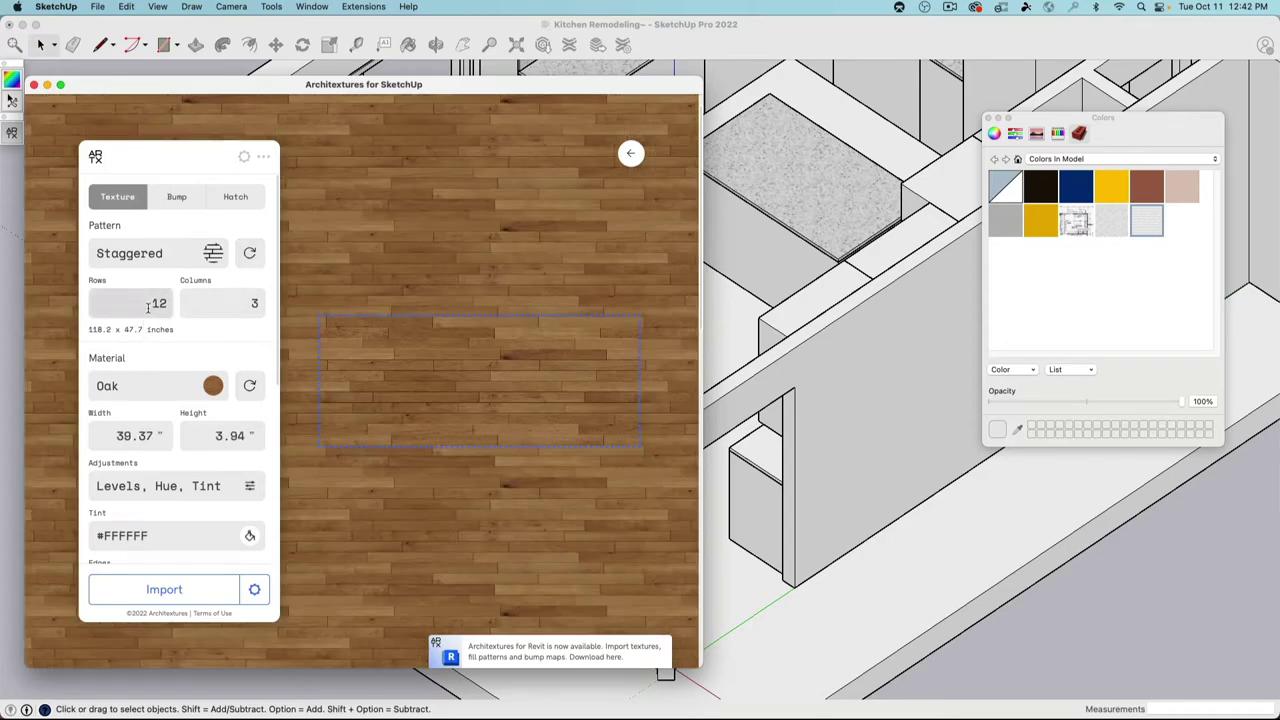
Step: Set the pattern to 4 columns and 3 rows
{"action": "left_click_drag", "start_coordinate": [233, 302], "coordinate": [290, 304]}
{"action": "type", "text": "4"}
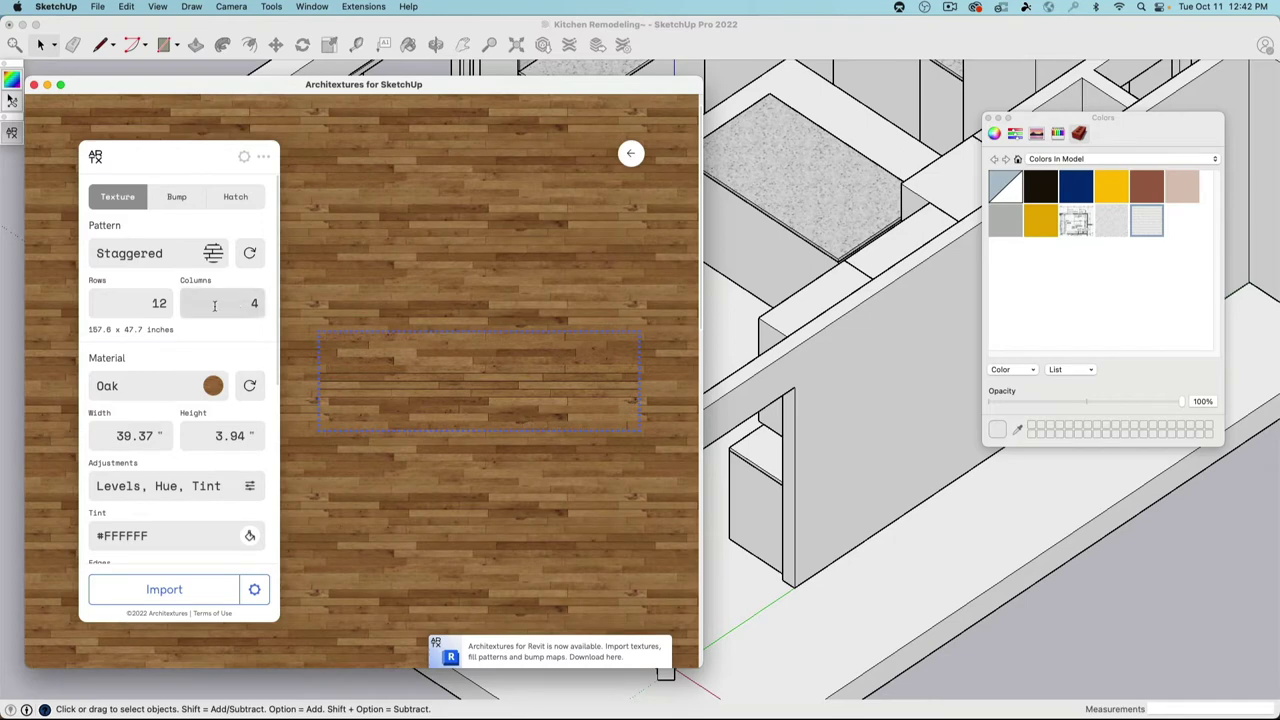
{"action": "left_click", "coordinate": [161, 303]}
{"action": "double_click", "coordinate": [161, 303]}
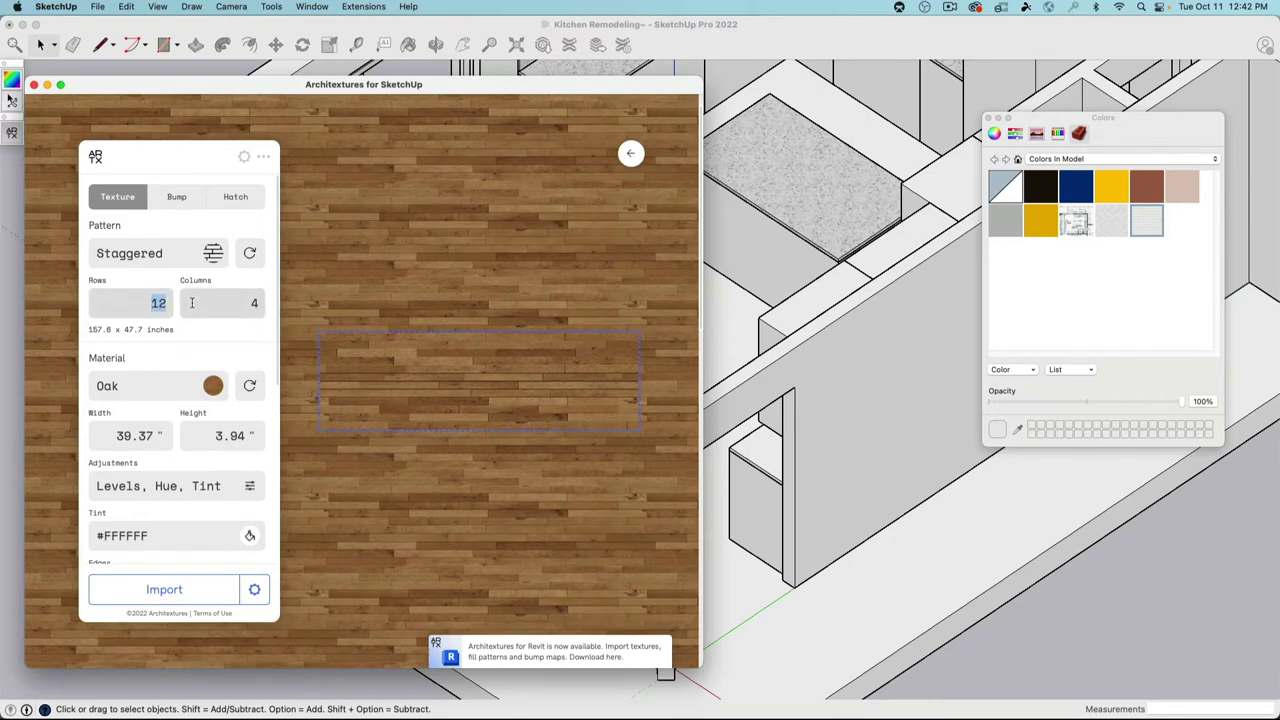
{"action": "type", "text": "3"}
{"action": "key", "text": "Tab"}
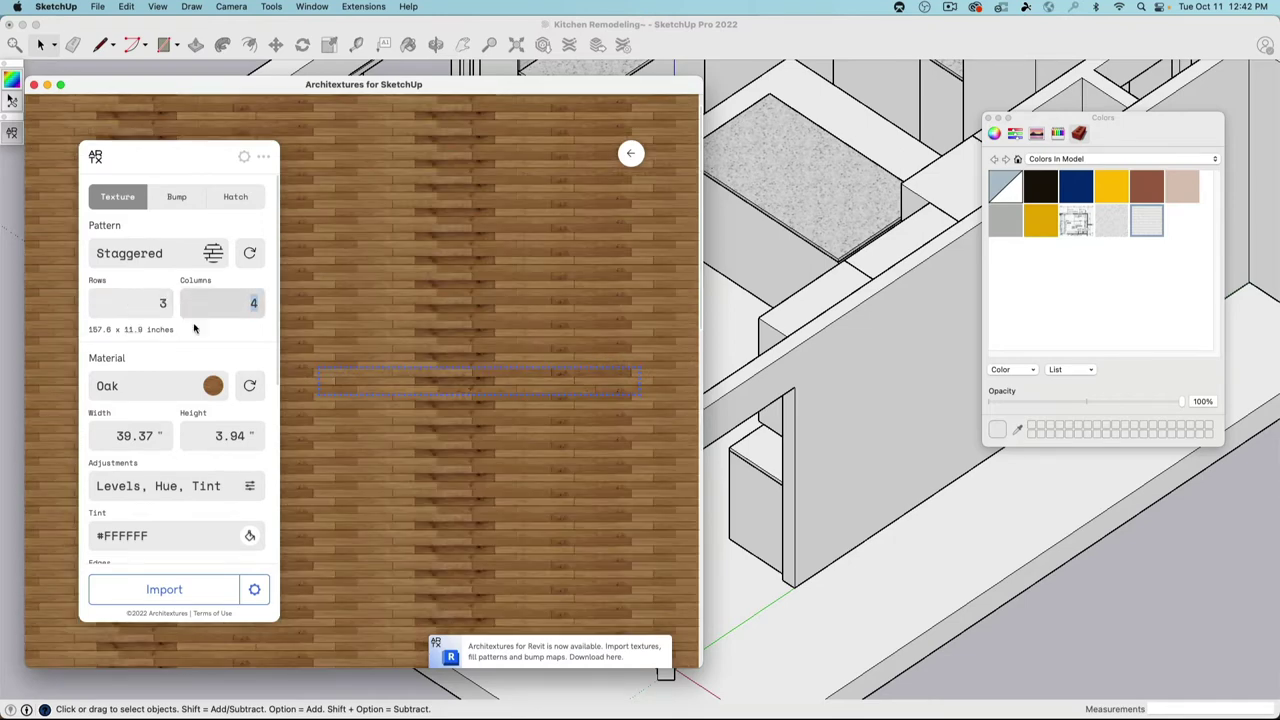
{"action": "key", "text": "shift+Tab"}
{"action": "key", "text": "Tab"}
{"action": "key", "text": "shift+Tab"}
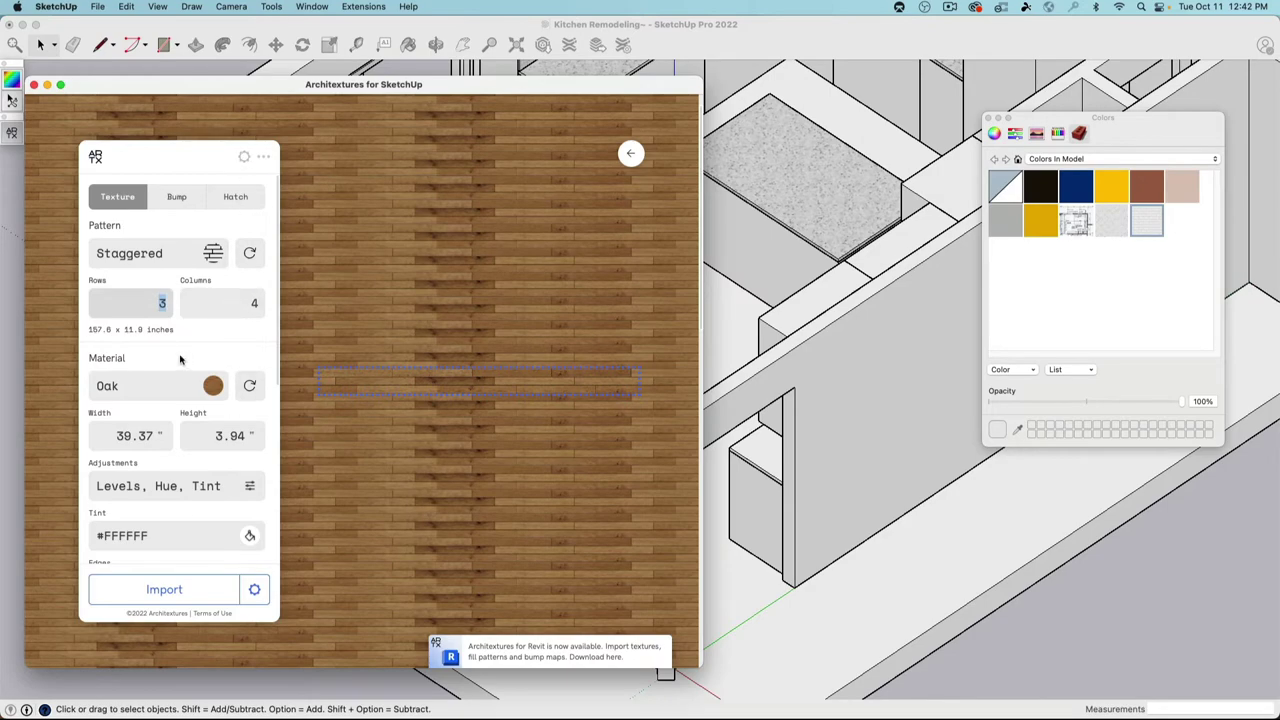
Step: Keep Oak as the material and set boards to 20 inches wide, 5 inches high
{"action": "left_click", "coordinate": [198, 386]}
{"action": "scroll", "coordinate": [455, 361], "scroll_direction": "down", "scroll_amount": 10}
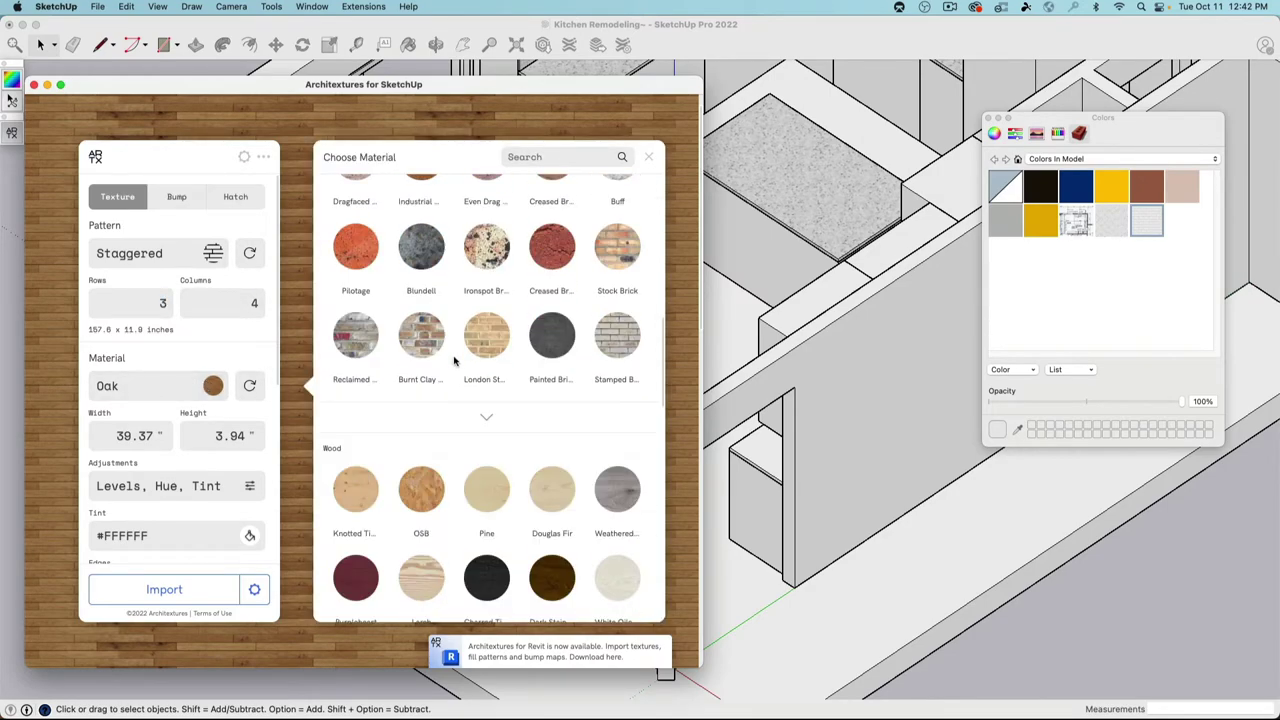
{"action": "scroll", "coordinate": [455, 361], "scroll_direction": "down", "scroll_amount": 5}
{"action": "left_click", "coordinate": [207, 395]}
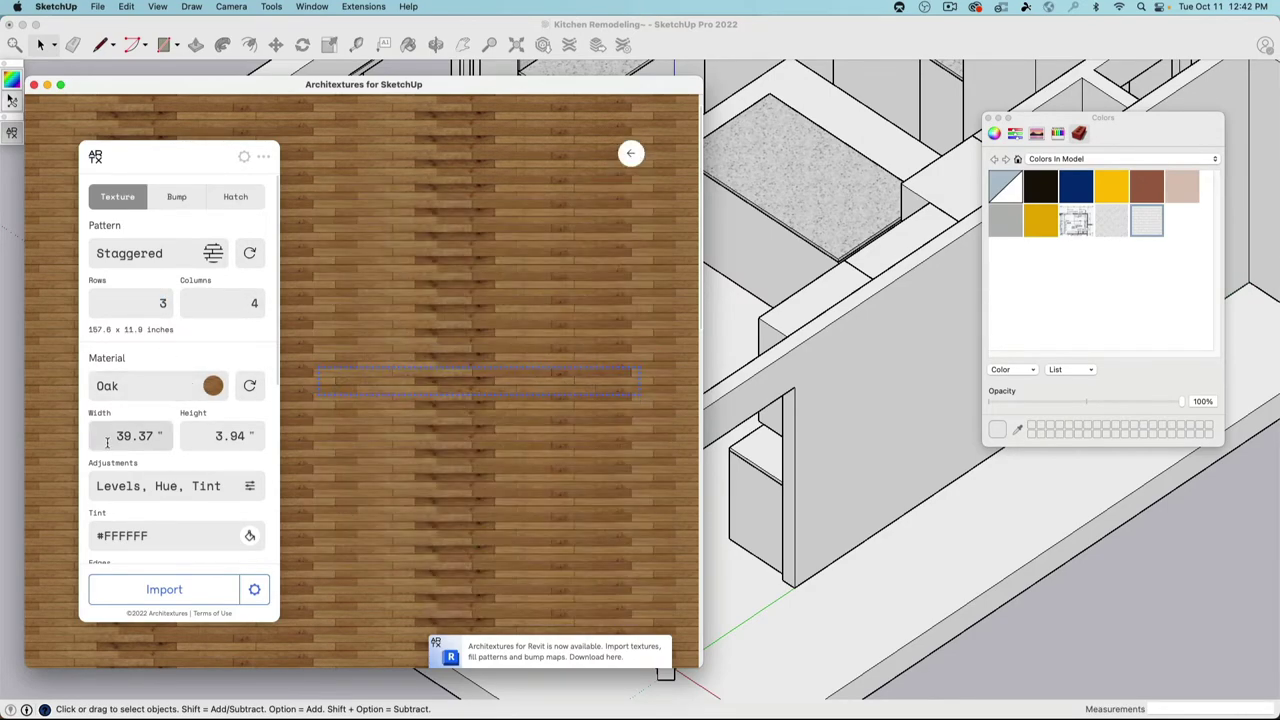
{"action": "left_click", "coordinate": [110, 437]}
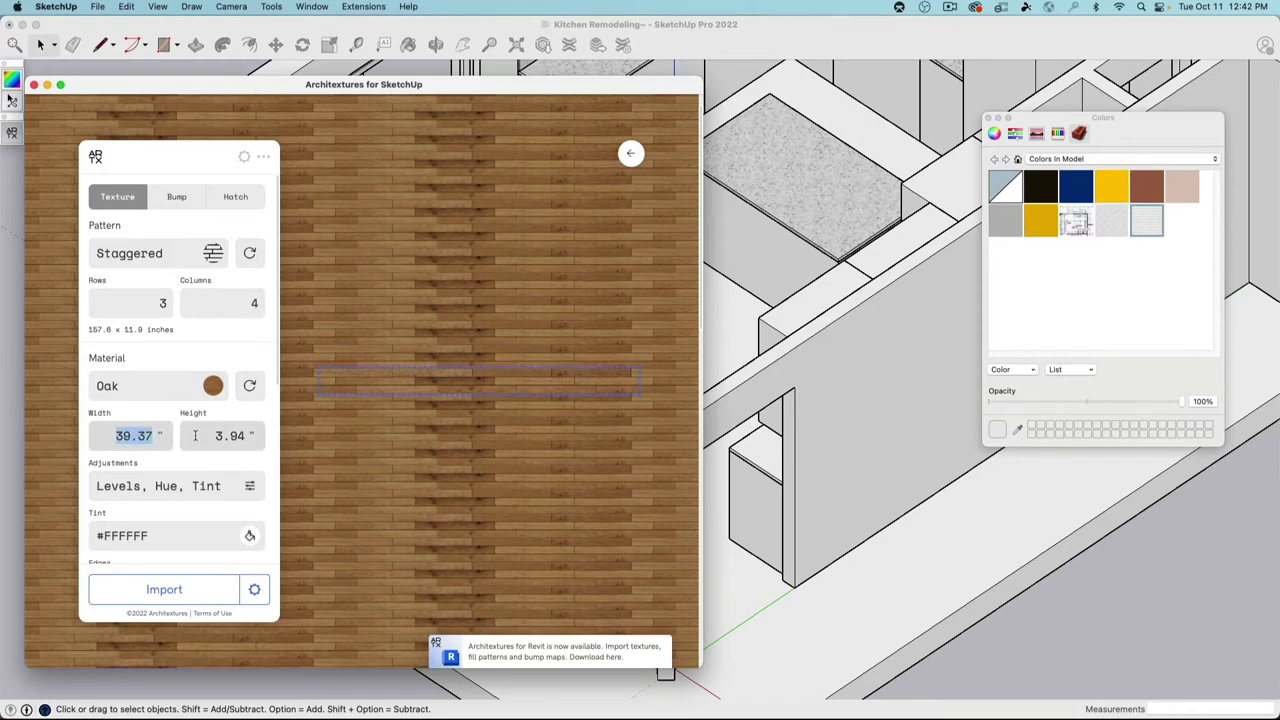
{"action": "type", "text": "20"}
{"action": "left_click", "coordinate": [229, 436]}
{"action": "type", "text": "5"}
{"action": "key", "text": "Return"}
{"action": "scroll", "coordinate": [178, 380], "scroll_direction": "down", "scroll_amount": 5}
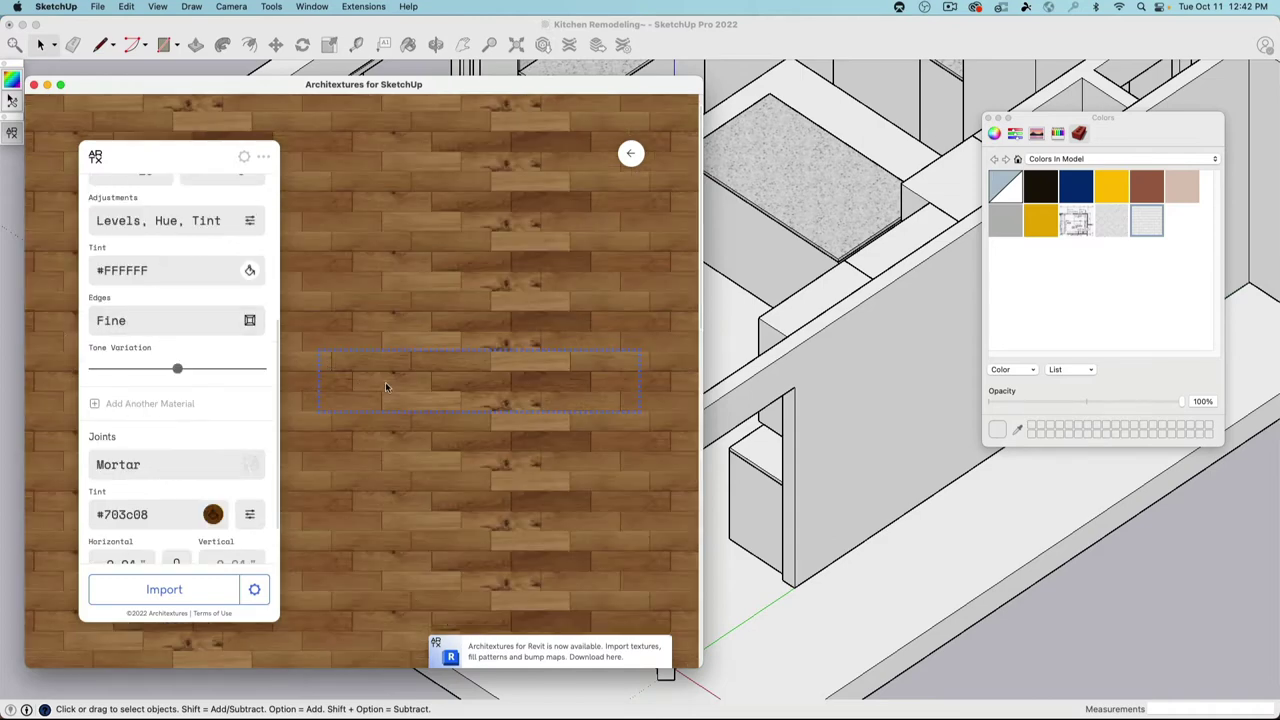
{"action": "scroll", "coordinate": [250, 458], "scroll_direction": "up", "scroll_amount": 5}
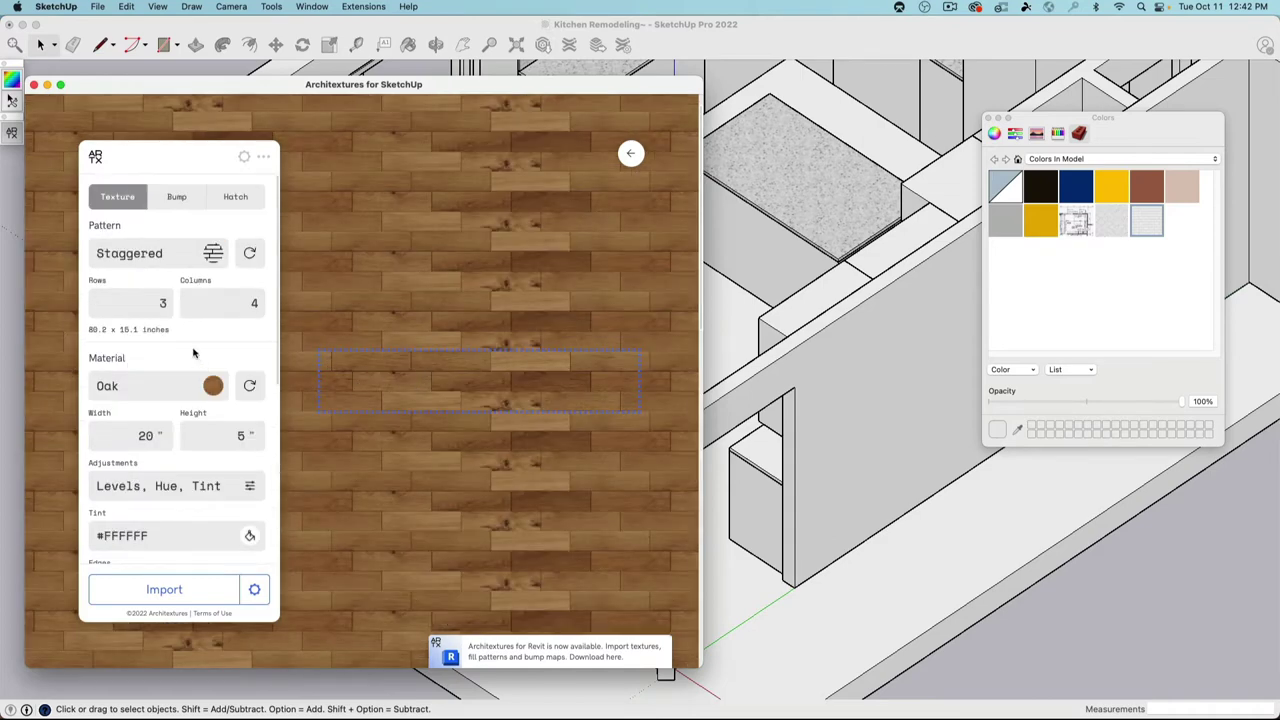
Step: Change the layout to 10 rows, 6 columns and a 40-inch board width
{"action": "left_click", "coordinate": [173, 307]}
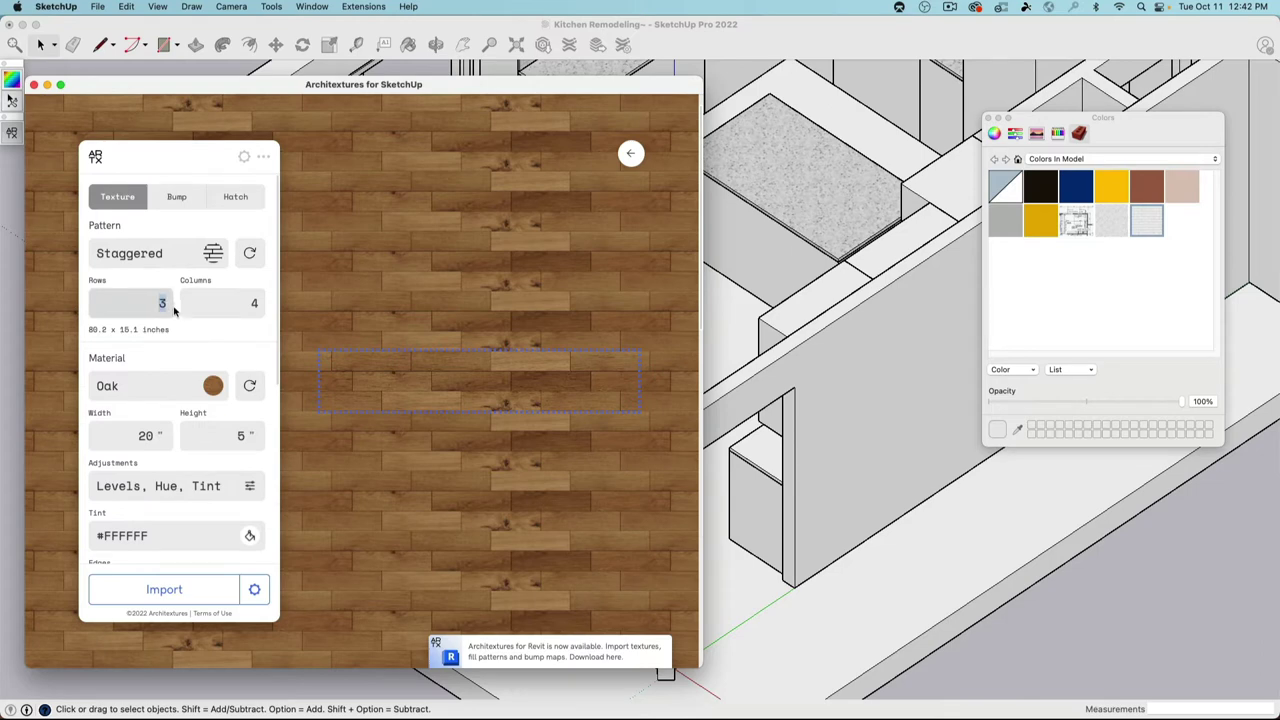
{"action": "type", "text": "10"}
{"action": "key", "text": "Tab"}
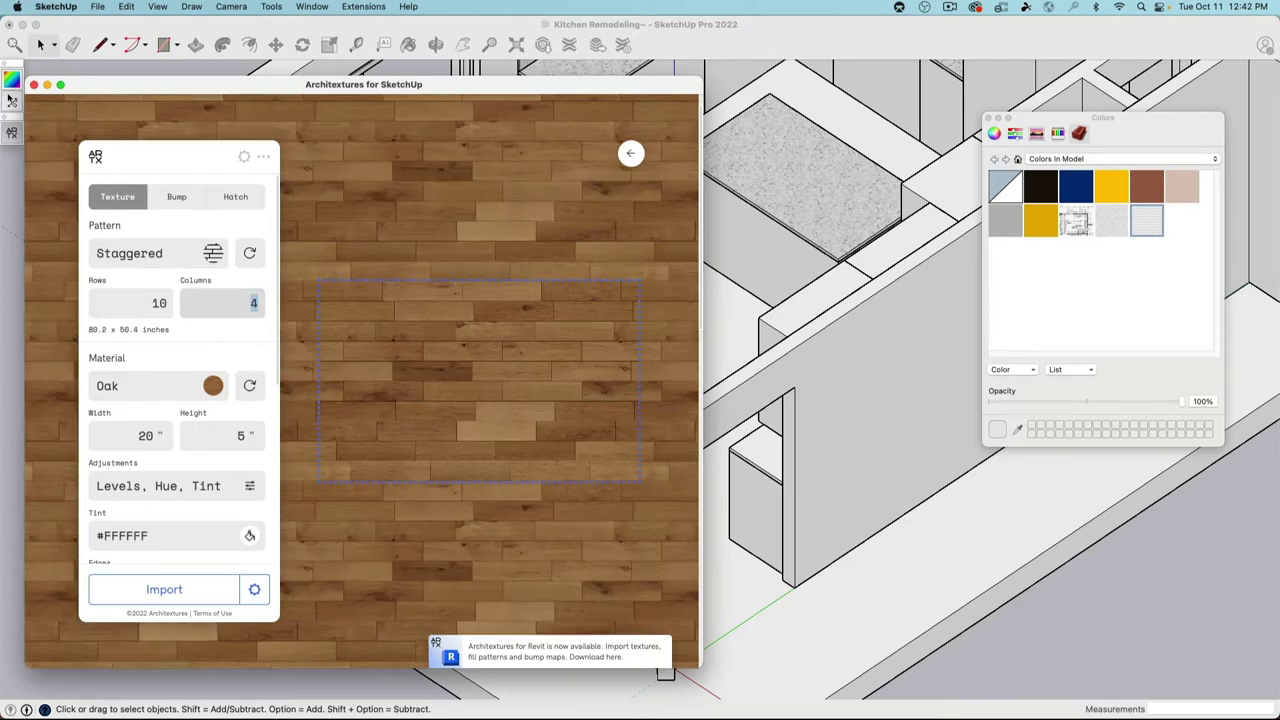
{"action": "type", "text": "6"}
{"action": "key", "text": "Tab"}
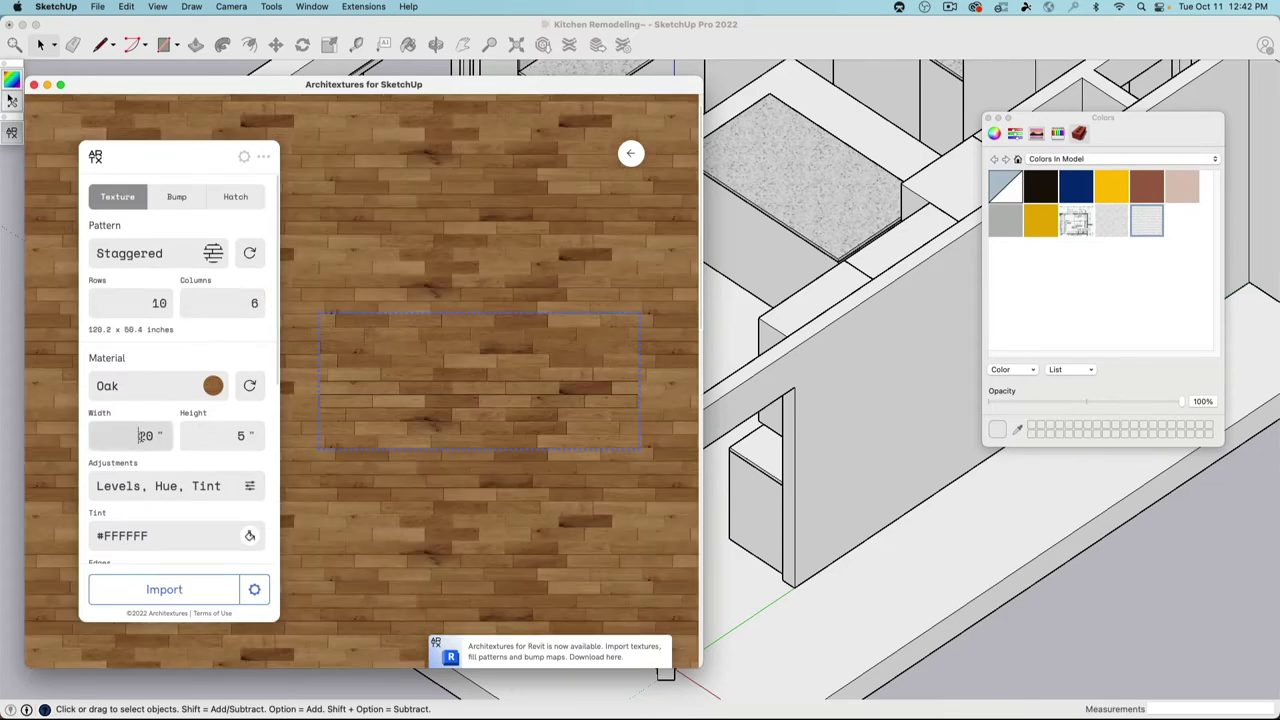
{"action": "left_click_drag", "start_coordinate": [139, 436], "coordinate": [146, 436]}
{"action": "key", "text": "Tab"}
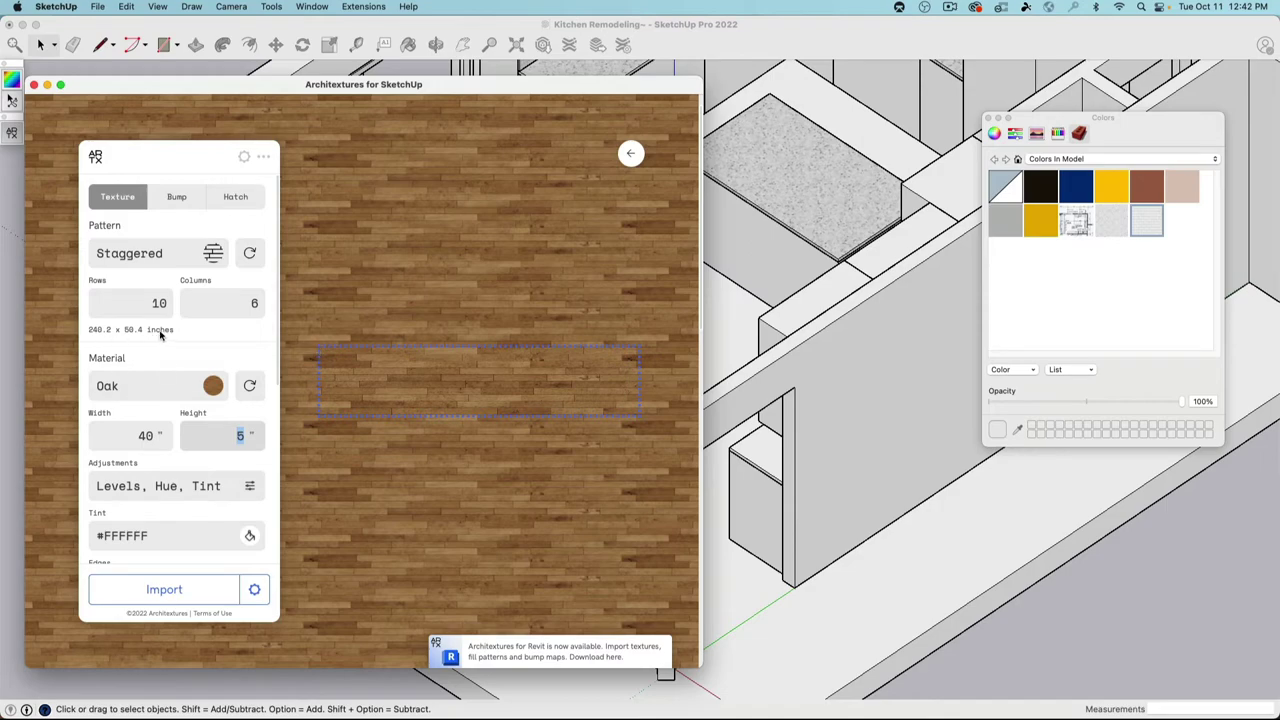
{"action": "scroll", "coordinate": [927, 574], "scroll_direction": "down", "scroll_amount": 5}
{"action": "mouse_move", "coordinate": [879, 585]}
{"action": "middle_mouse_down"}
{"action": "mouse_move", "coordinate": [914, 564]}
{"action": "mouse_move", "coordinate": [912, 513]}
{"action": "middle_mouse_up"}
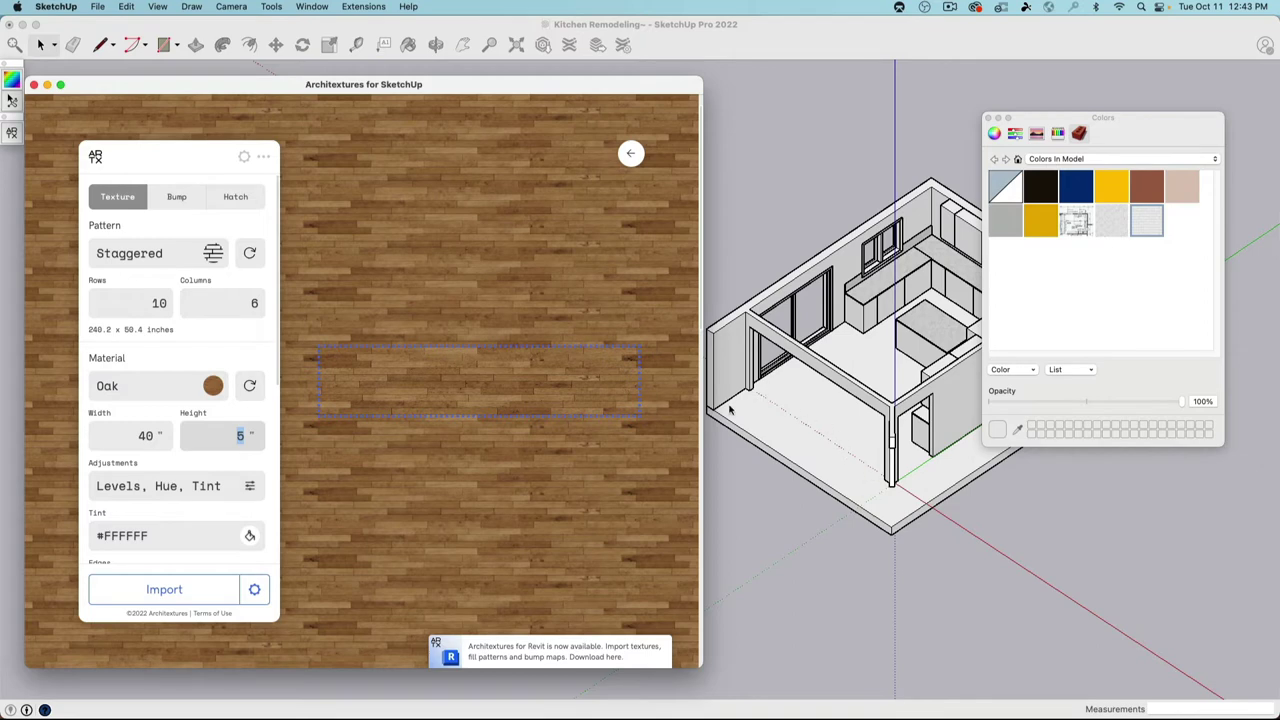
Step: Turn the Staggered Oak planks vertical and import the texture into the model
{"action": "left_click", "coordinate": [249, 253]}
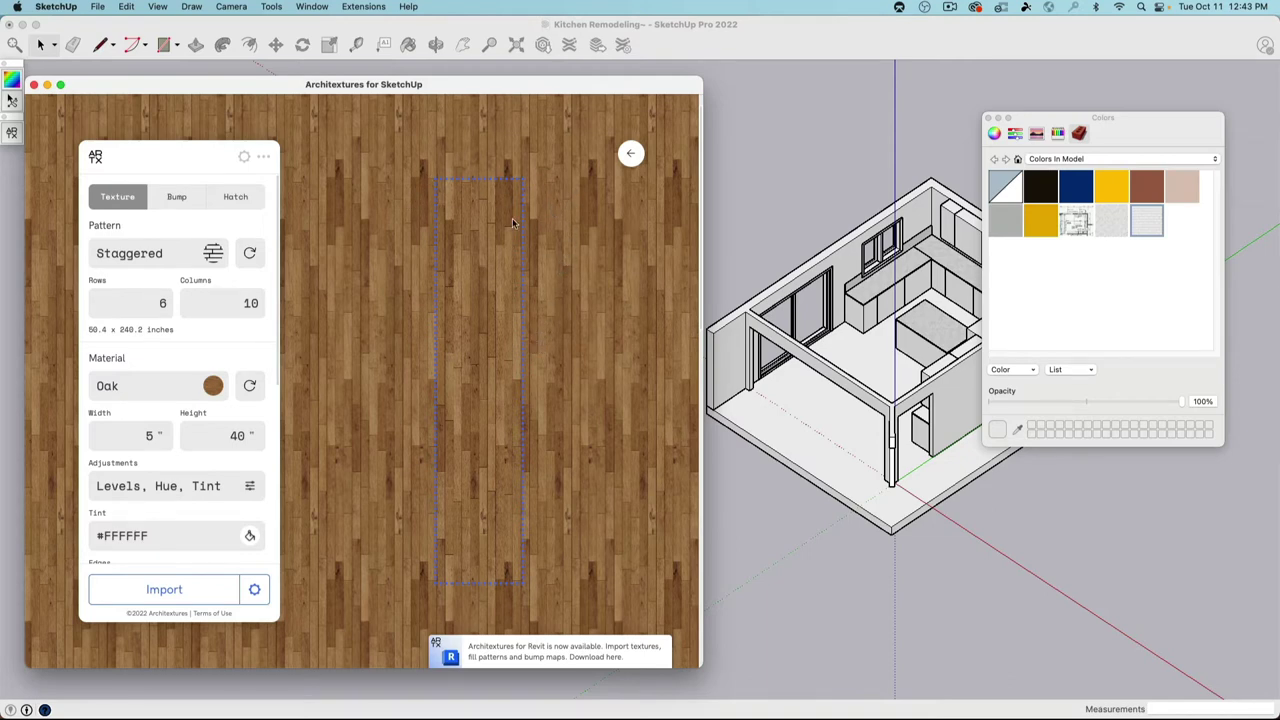
{"action": "left_click", "coordinate": [630, 156]}
{"action": "left_click", "coordinate": [306, 320]}
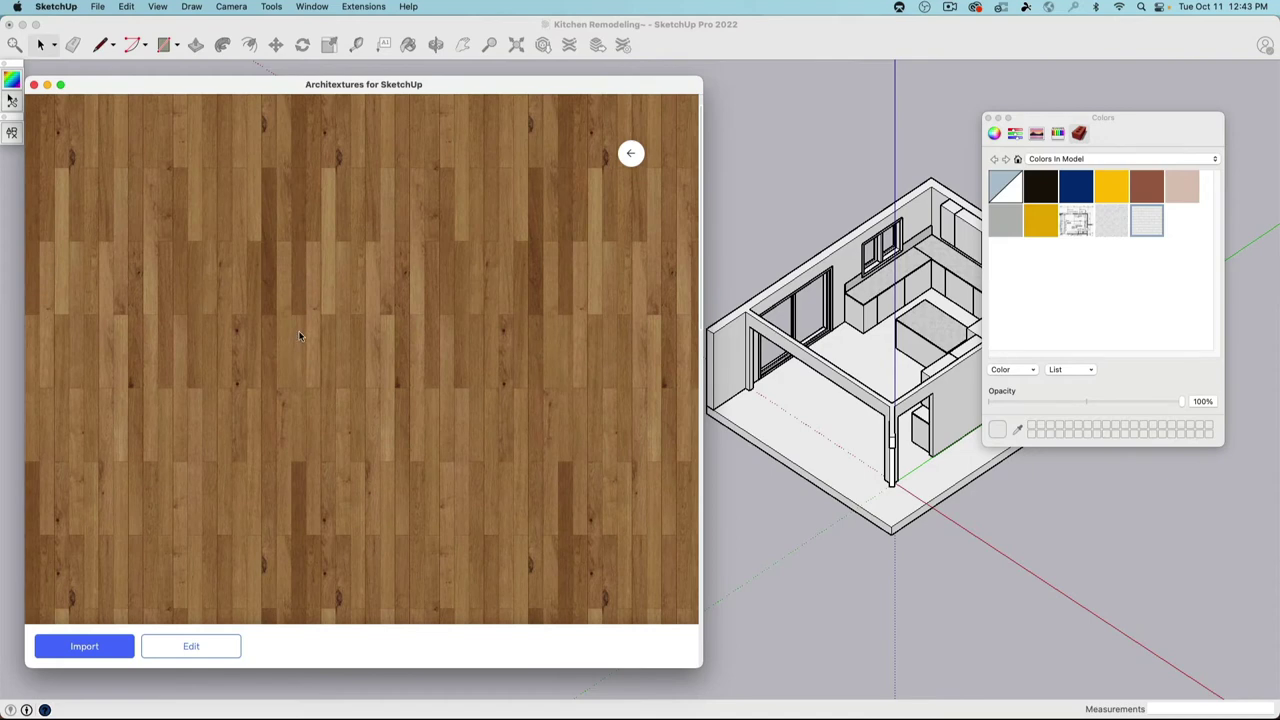
{"action": "left_click", "coordinate": [88, 647]}
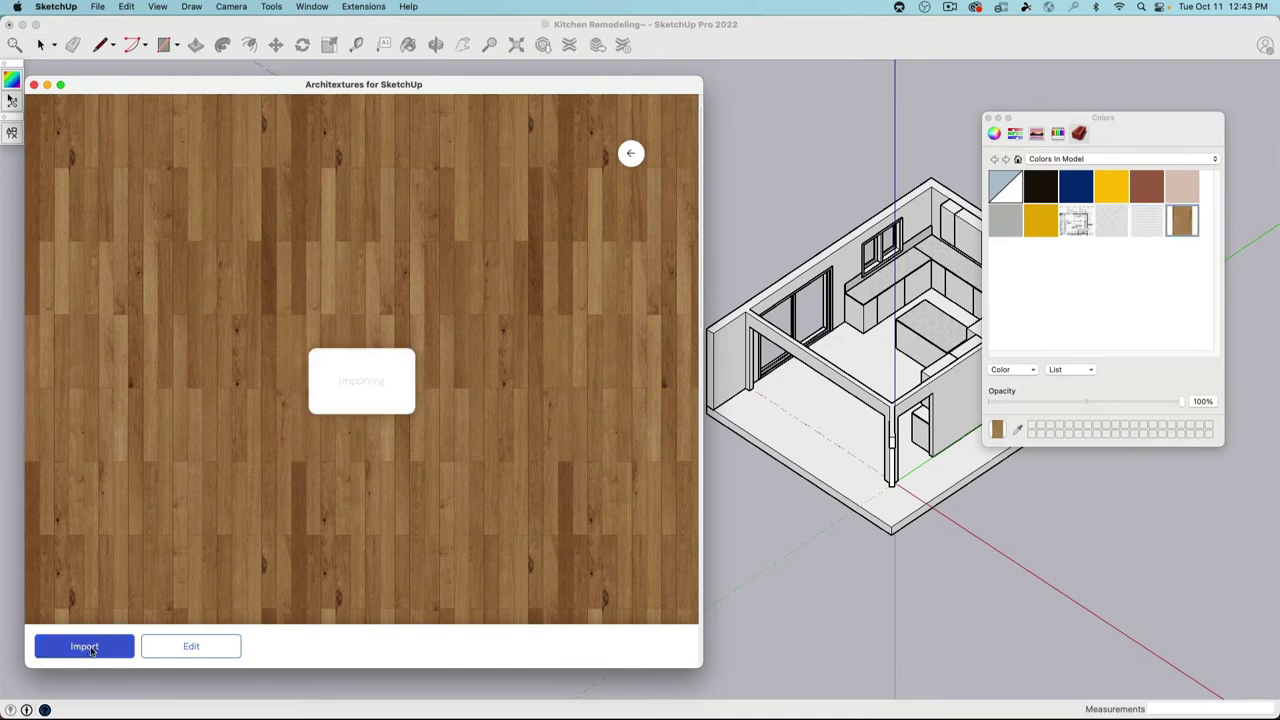
Step: Open the imported texture's settings, then return to the Architextures library
{"action": "middle_click_drag", "start_coordinate": [824, 311], "coordinate": [790, 400]}
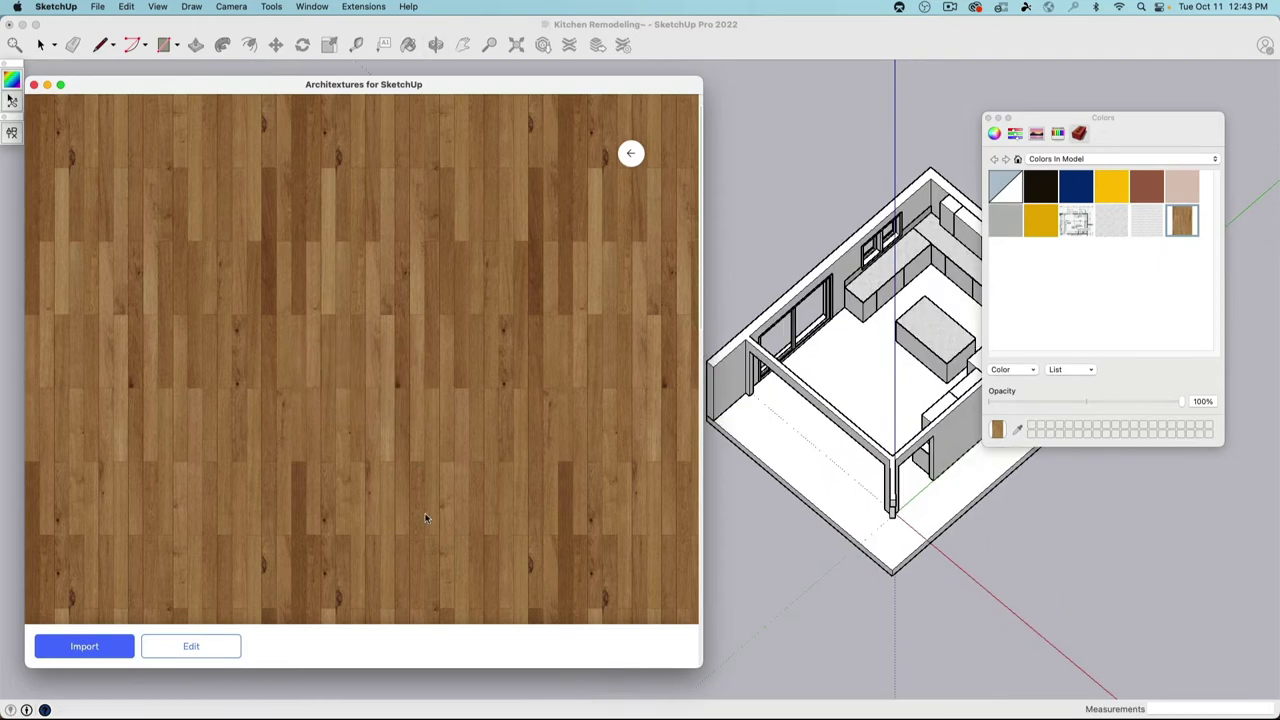
{"action": "left_click", "coordinate": [192, 648]}
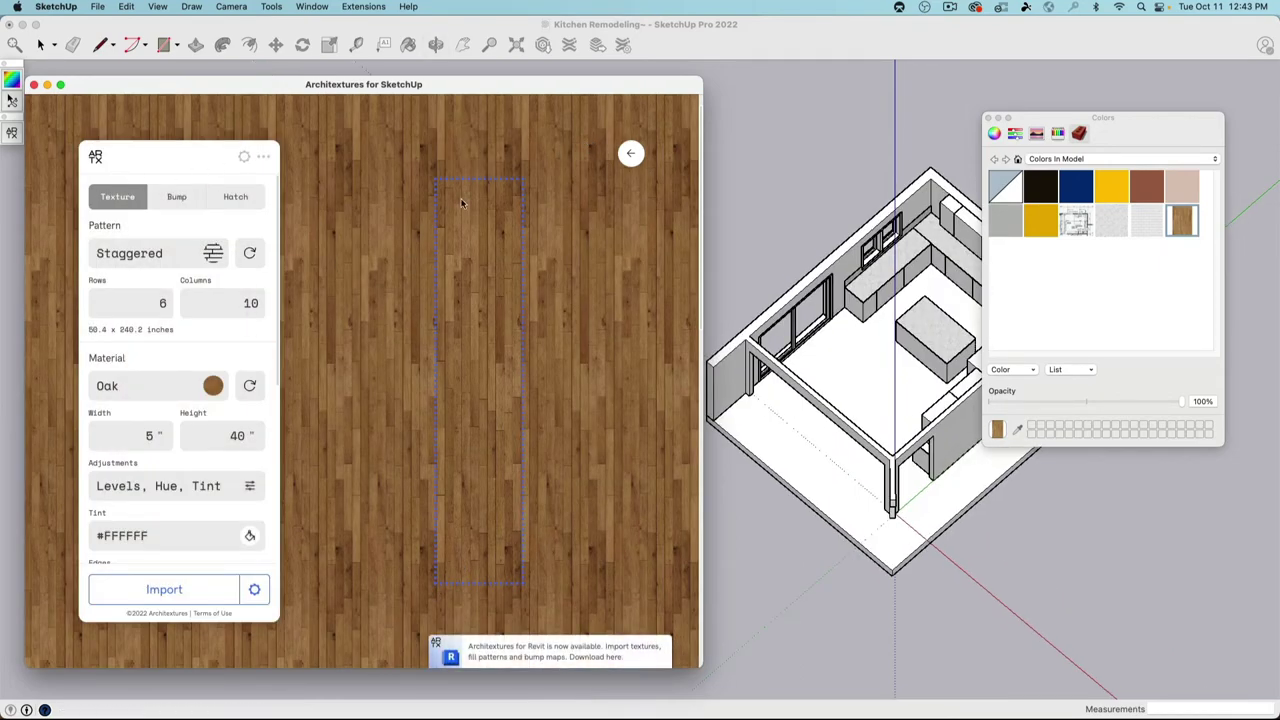
{"action": "left_click", "coordinate": [631, 157]}
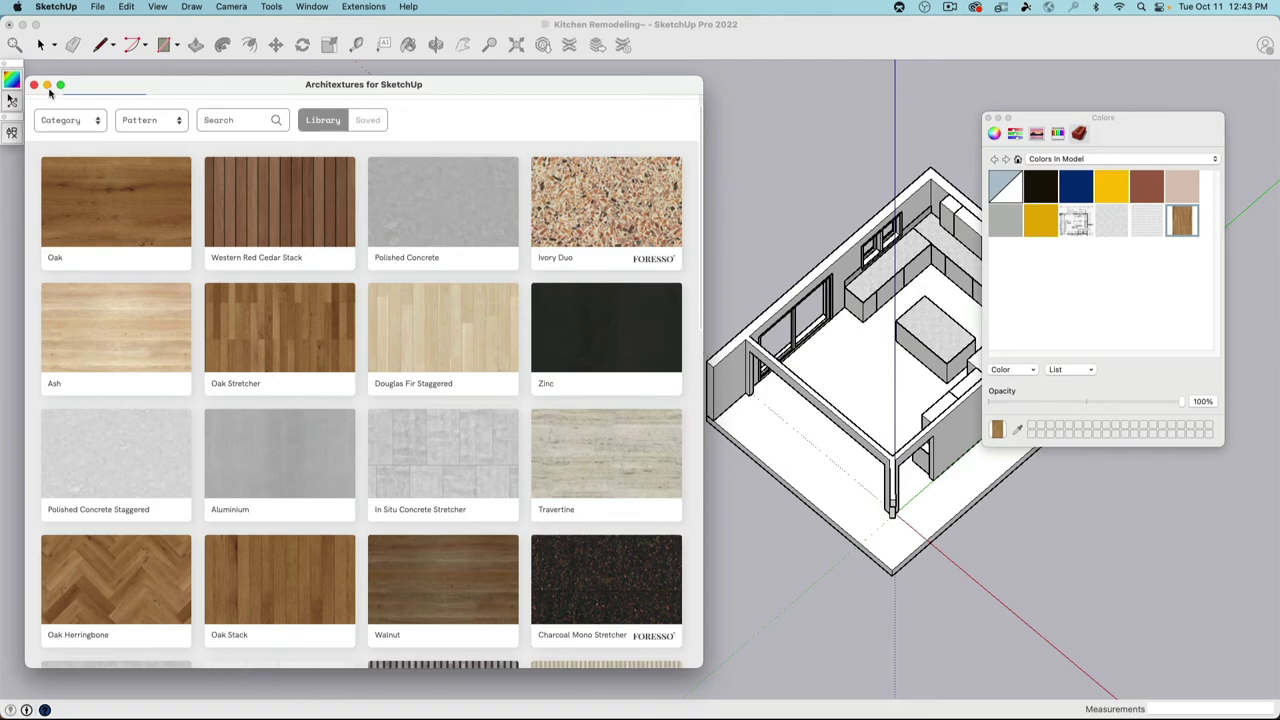
Step: Close the texture library and select the floor surface inside the kitchen floor group
{"action": "left_click", "coordinate": [36, 88]}
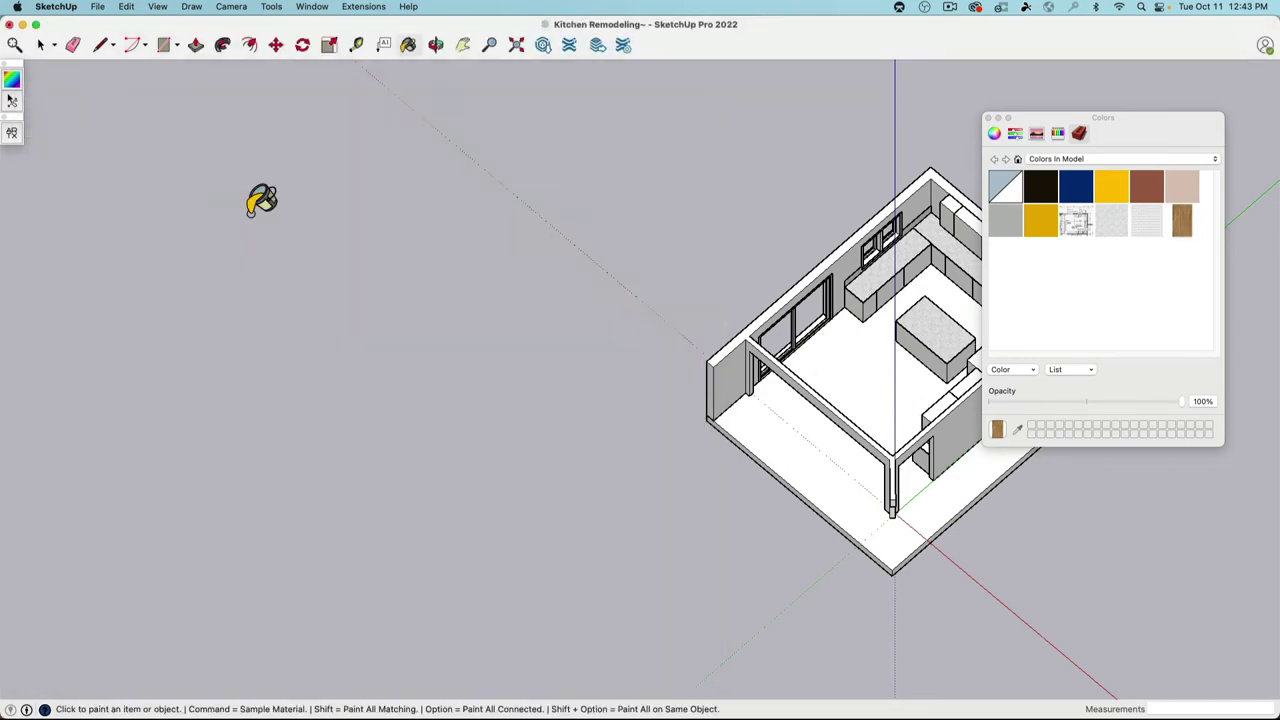
{"action": "mouse_move", "coordinate": [829, 337]}
{"action": "middle_mouse_down"}
{"action": "mouse_move", "coordinate": [586, 371]}
{"action": "mouse_move", "coordinate": [657, 325]}
{"action": "mouse_move", "coordinate": [620, 330]}
{"action": "middle_mouse_up"}
{"action": "key", "text": "space"}
{"action": "left_click", "coordinate": [468, 403]}
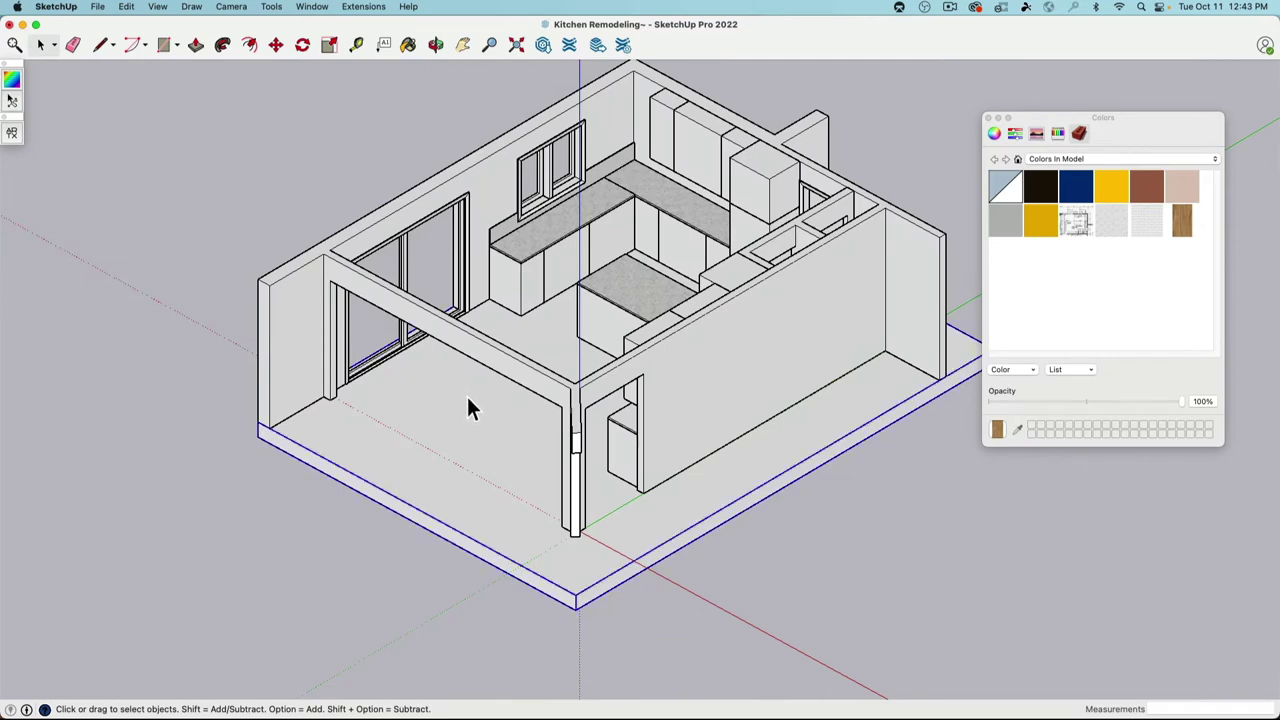
{"action": "double_click", "coordinate": [469, 400]}
{"action": "left_click", "coordinate": [472, 405]}
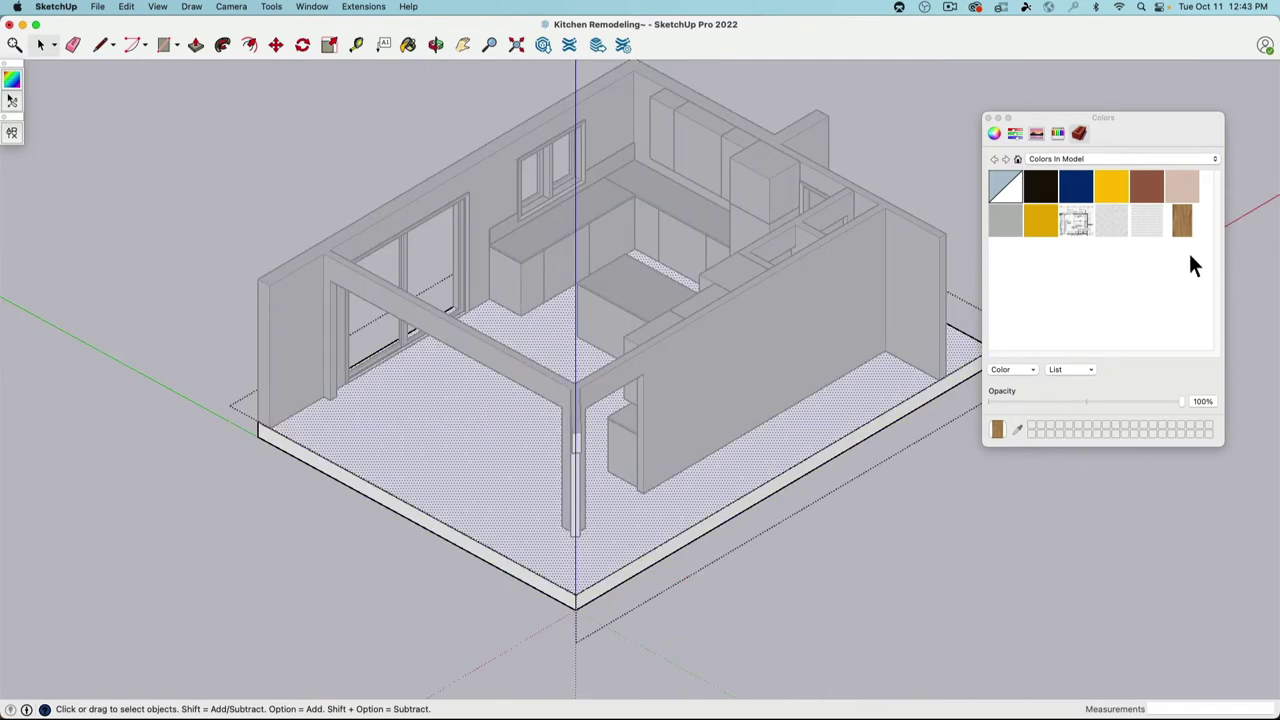
Step: Paint the floor with the oak wood texture, then orbit from a top plan to an angled 3-D view
{"action": "left_click", "coordinate": [520, 516]}
{"action": "middle_click_drag", "start_coordinate": [262, 577], "coordinate": [258, 610]}
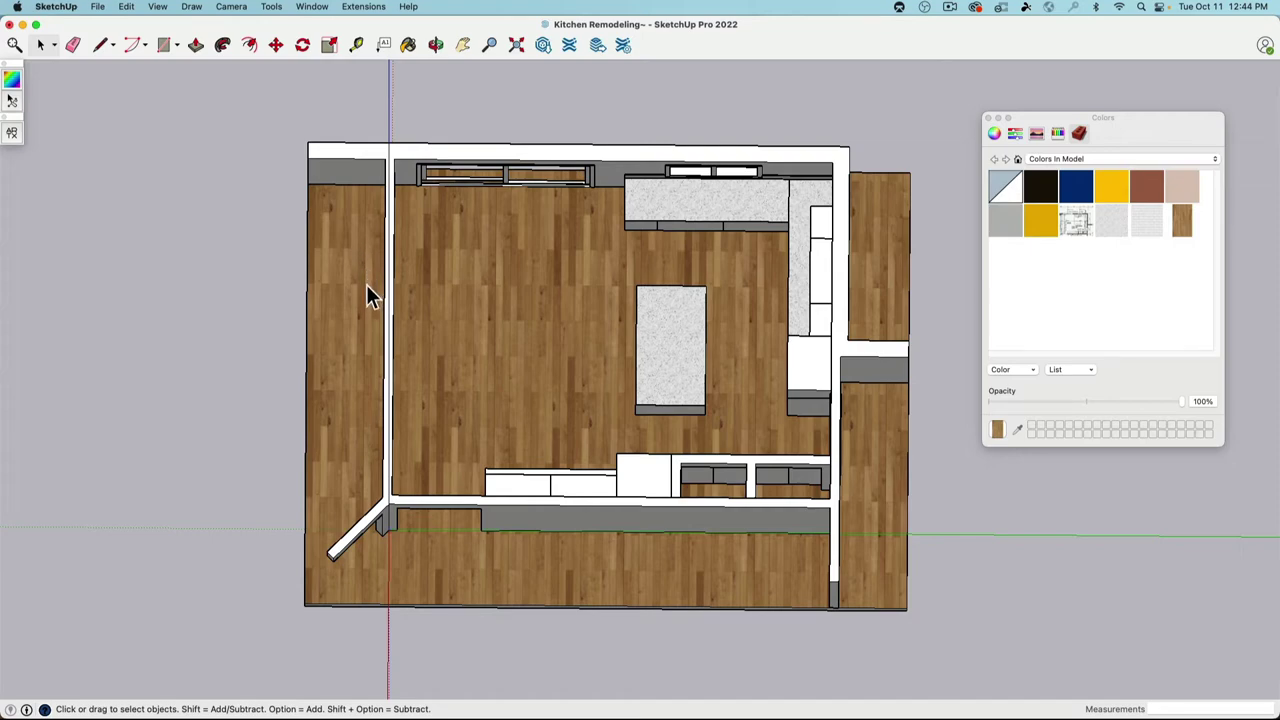
{"action": "middle_click_drag", "start_coordinate": [366, 288], "coordinate": [420, 477]}
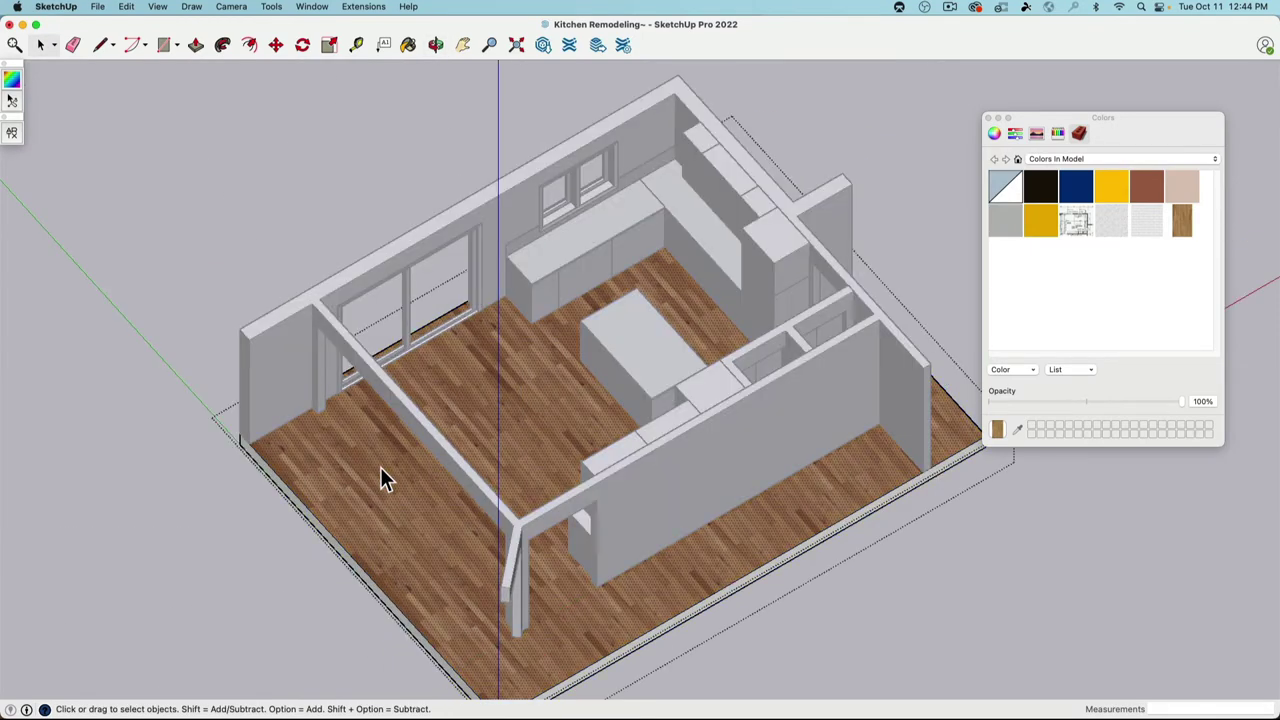
Step: Enter Texture > Position on the floor and rotate and scale the wood texture with the green pin
{"action": "right_click", "coordinate": [380, 465]}
{"action": "mouse_move", "coordinate": [465, 641]}
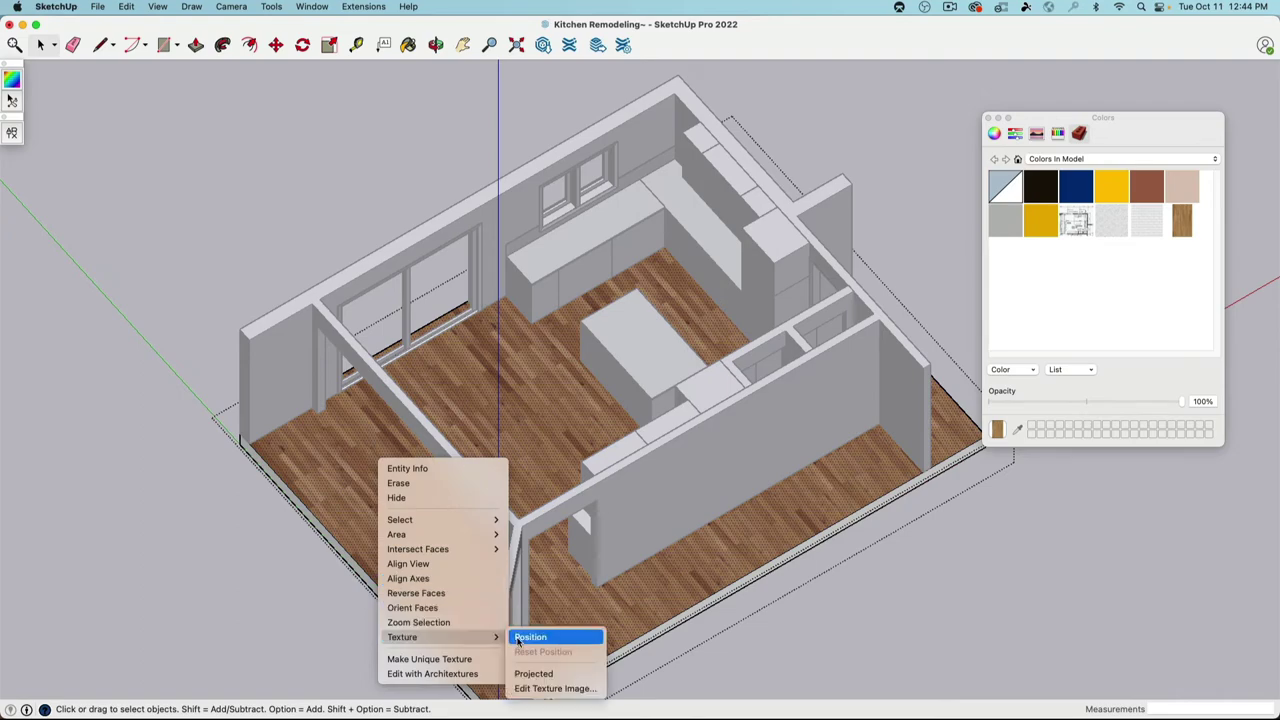
{"action": "left_click", "coordinate": [530, 637]}
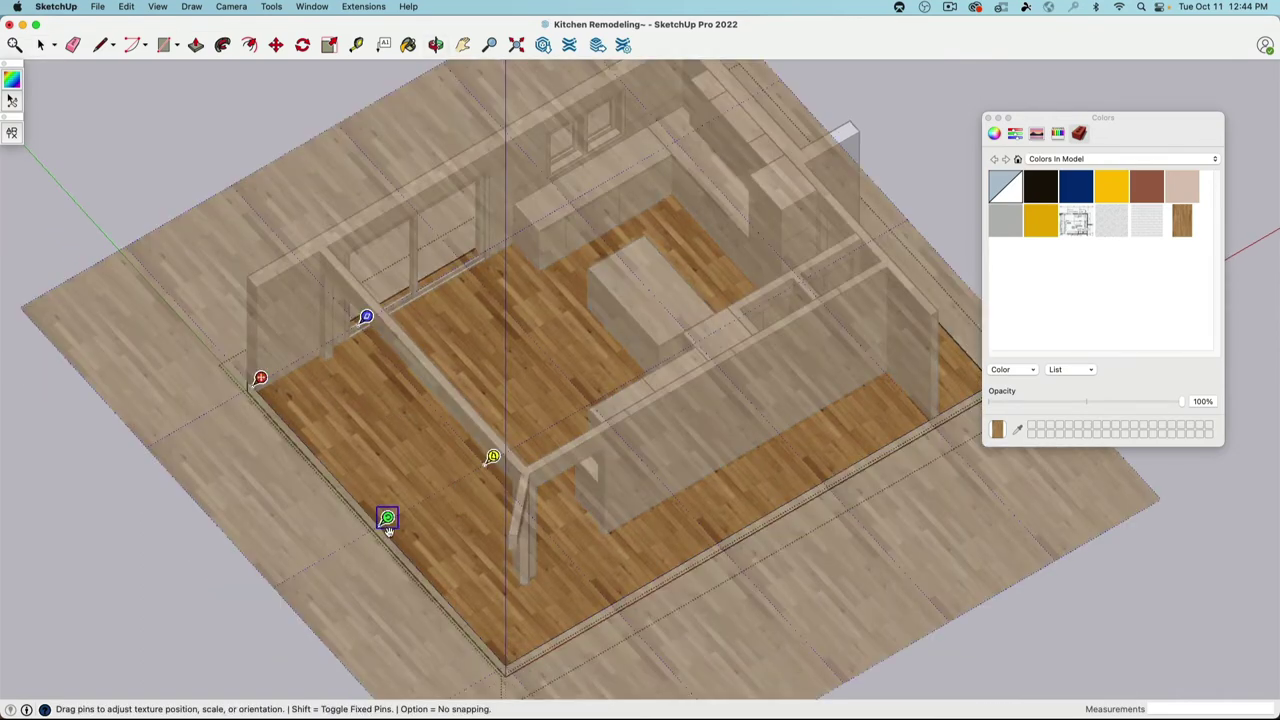
{"action": "left_click_drag", "start_coordinate": [387, 518], "coordinate": [434, 275]}
{"action": "middle_click_drag", "start_coordinate": [309, 397], "coordinate": [331, 420]}
{"action": "scroll", "coordinate": [545, 326], "scroll_direction": "up", "scroll_amount": 10}
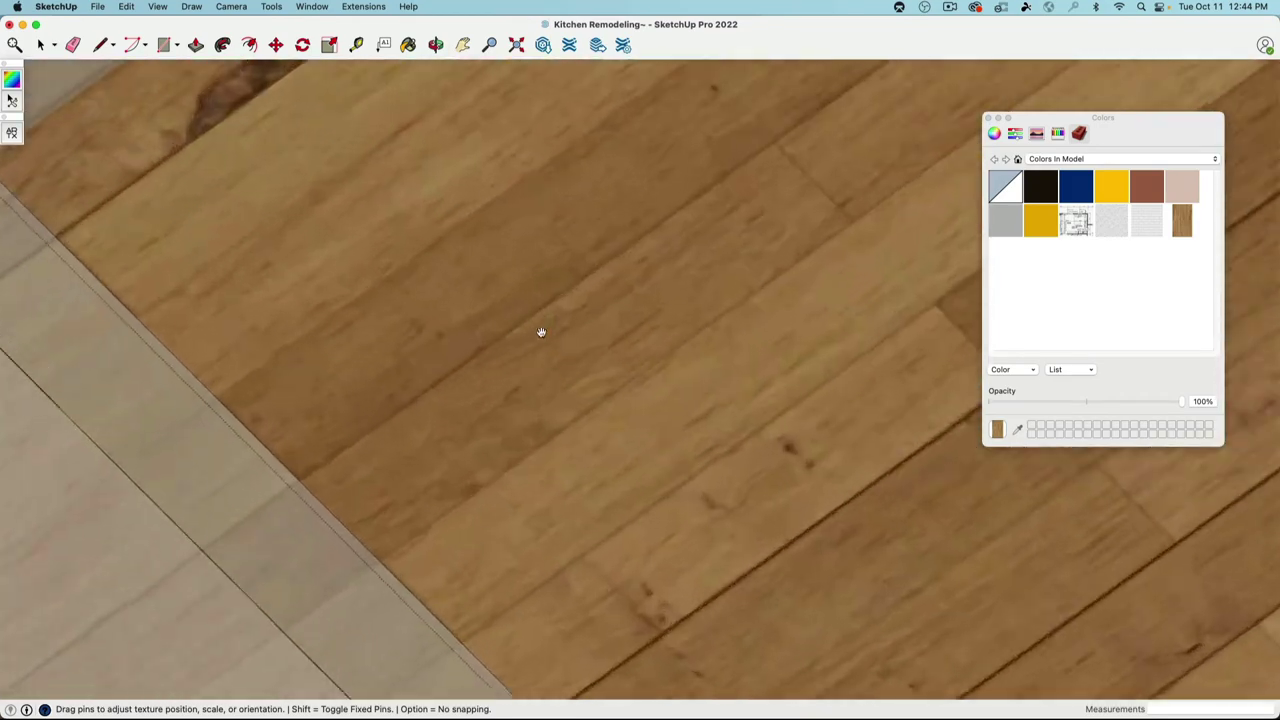
{"action": "scroll", "coordinate": [535, 331], "scroll_direction": "down", "scroll_amount": 10}
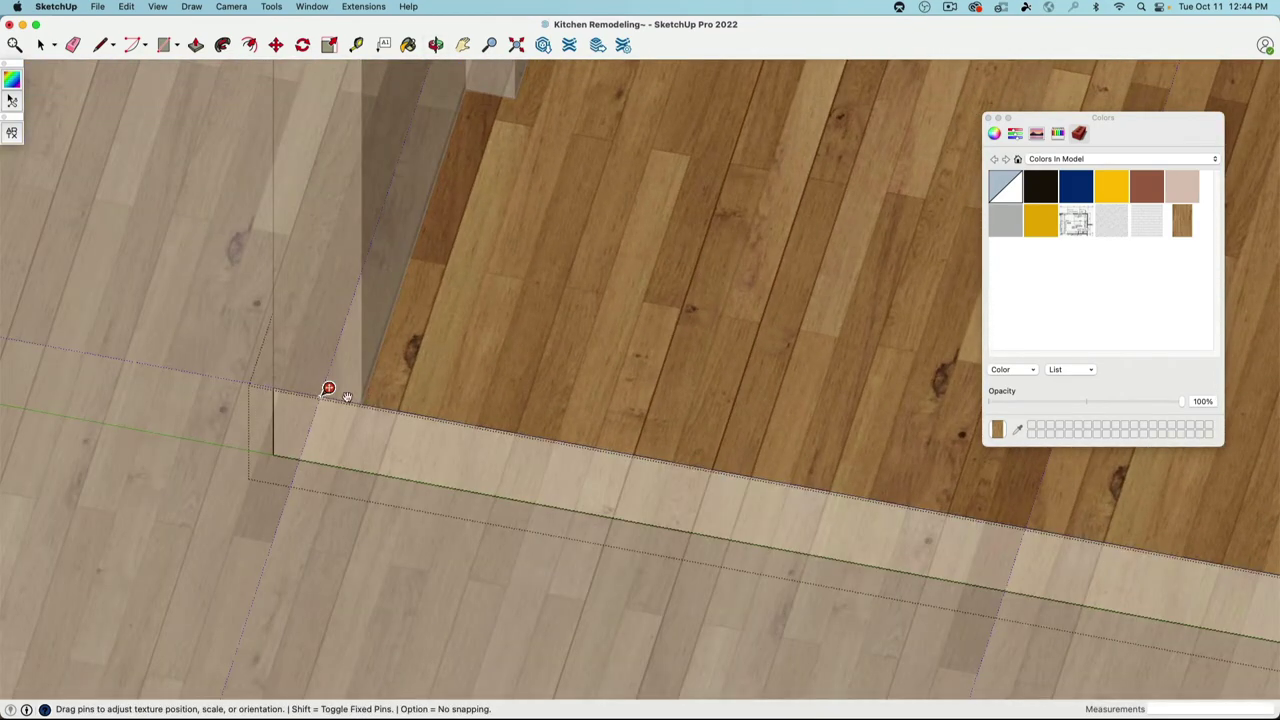
Step: Shift the wood texture to align with the floor corner and finish positioning it
{"action": "left_click_drag", "start_coordinate": [327, 389], "coordinate": [369, 396]}
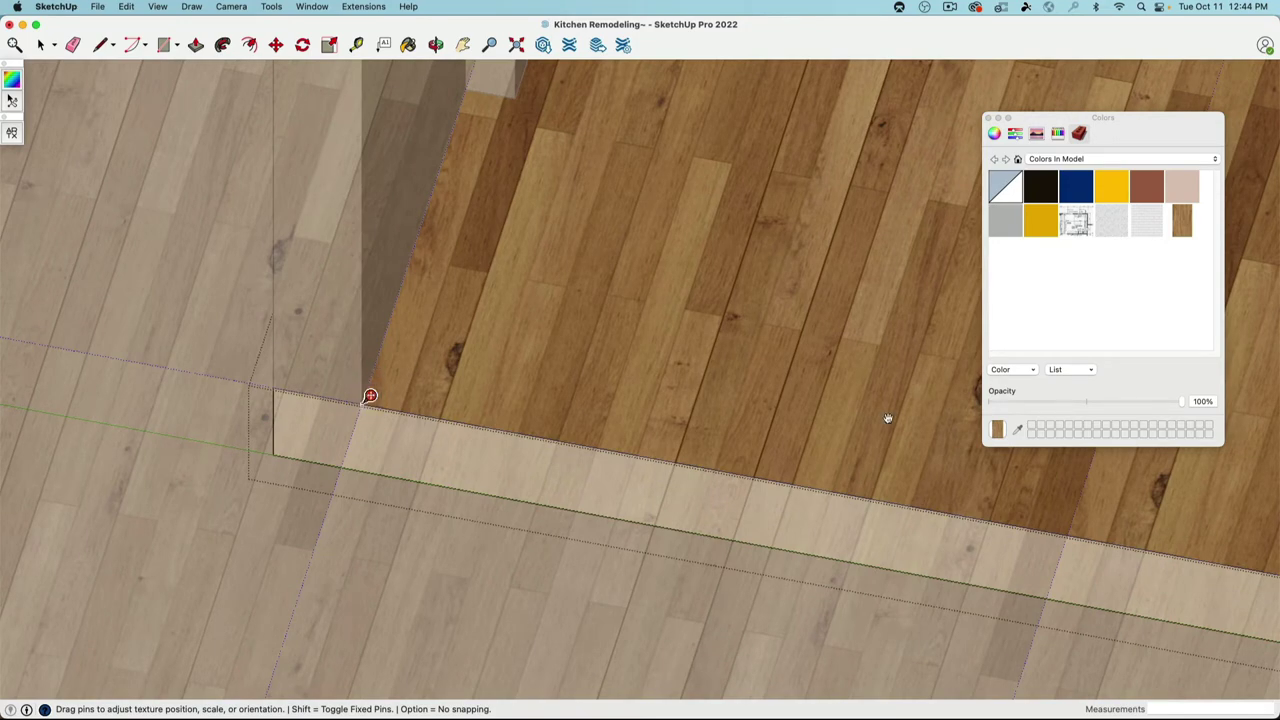
{"action": "middle_click_drag", "start_coordinate": [740, 410], "coordinate": [608, 404], "text": "shift"}
{"action": "scroll", "coordinate": [608, 404], "scroll_direction": "down", "scroll_amount": 3}
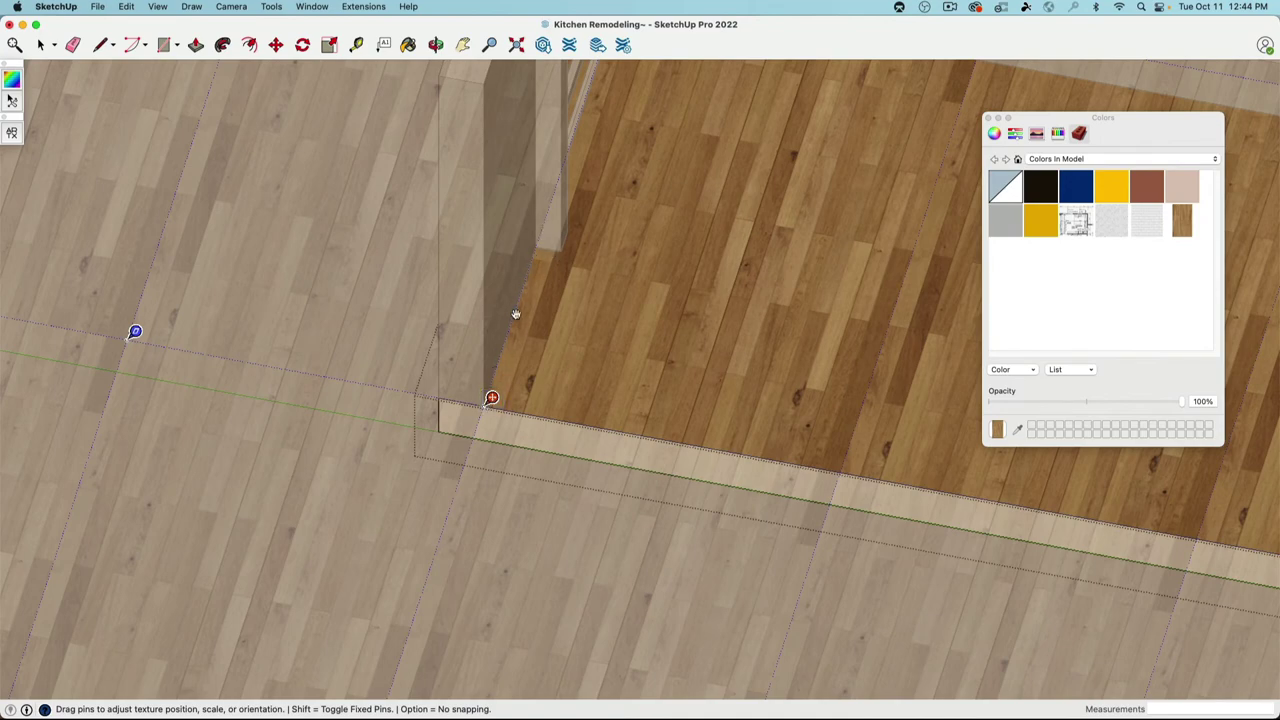
{"action": "scroll", "coordinate": [491, 400], "scroll_direction": "down", "scroll_amount": 5}
{"action": "middle_click_drag", "start_coordinate": [553, 403], "coordinate": [385, 412], "text": "shift"}
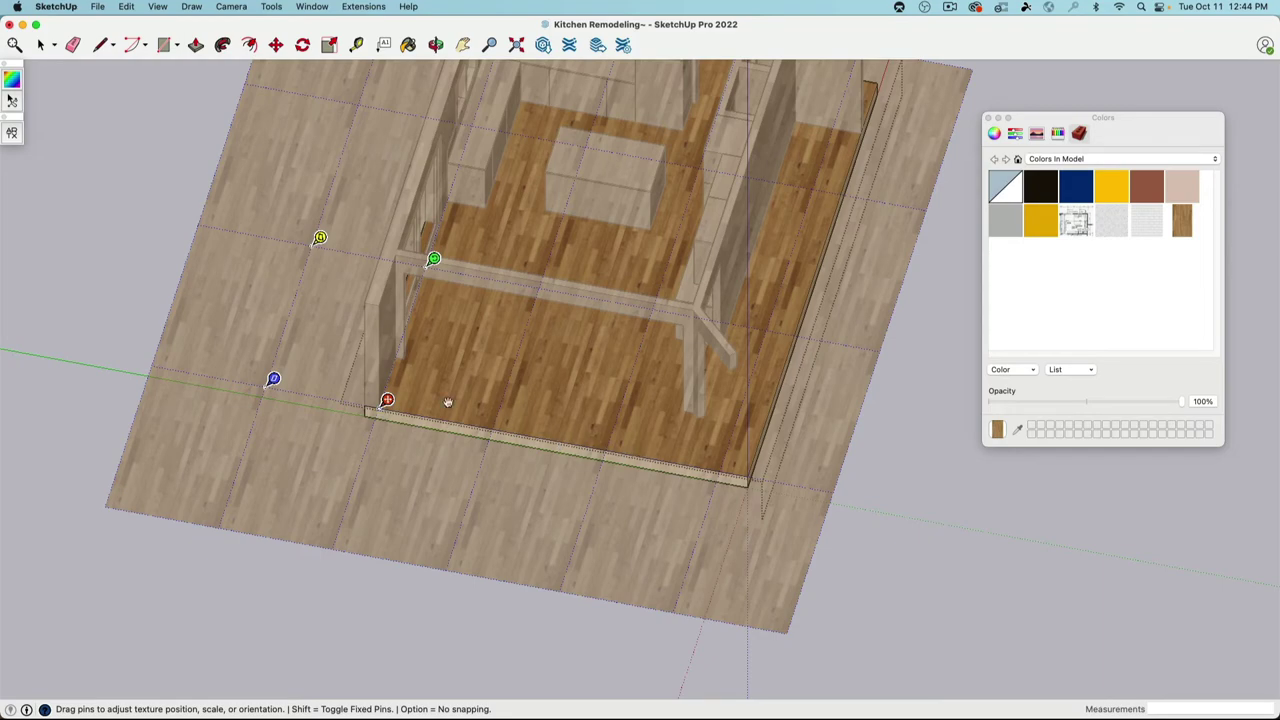
{"action": "left_click", "coordinate": [313, 618]}
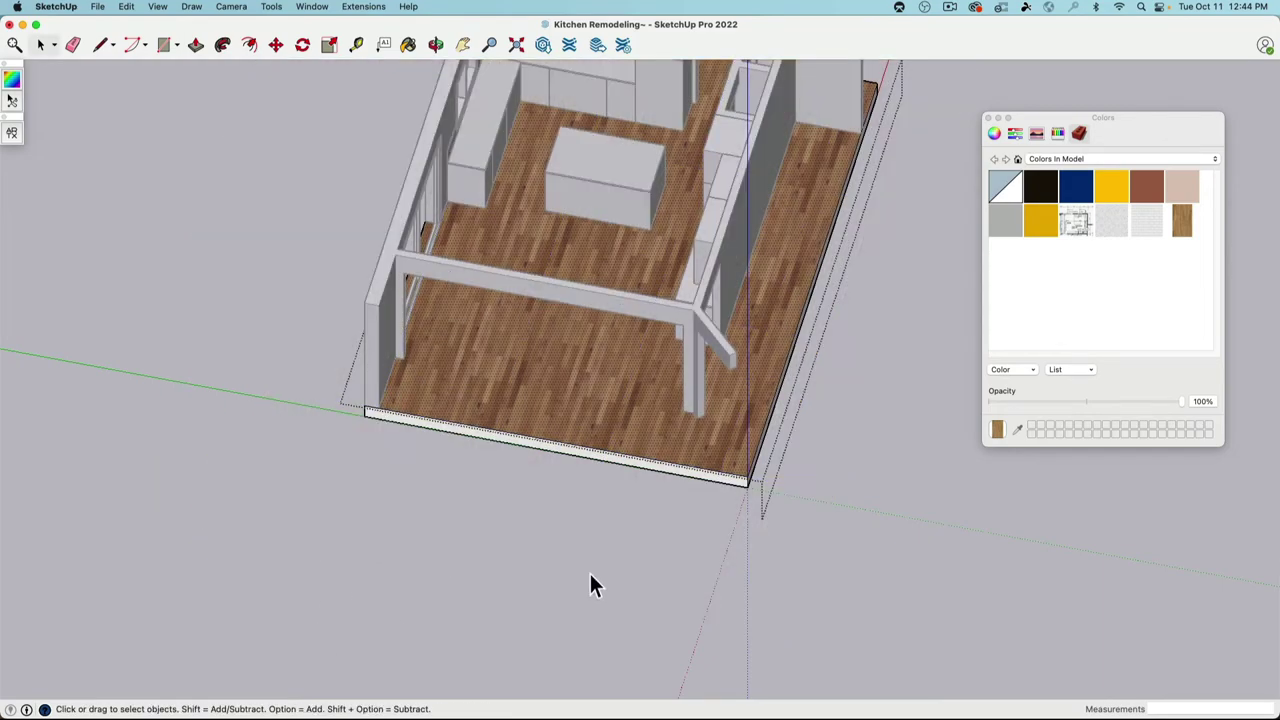
{"action": "middle_click_drag", "start_coordinate": [620, 569], "coordinate": [612, 372]}
Step: Switch to the Top view and undo the earlier counter and cabinet steps
{"action": "key", "text": "super+2"}
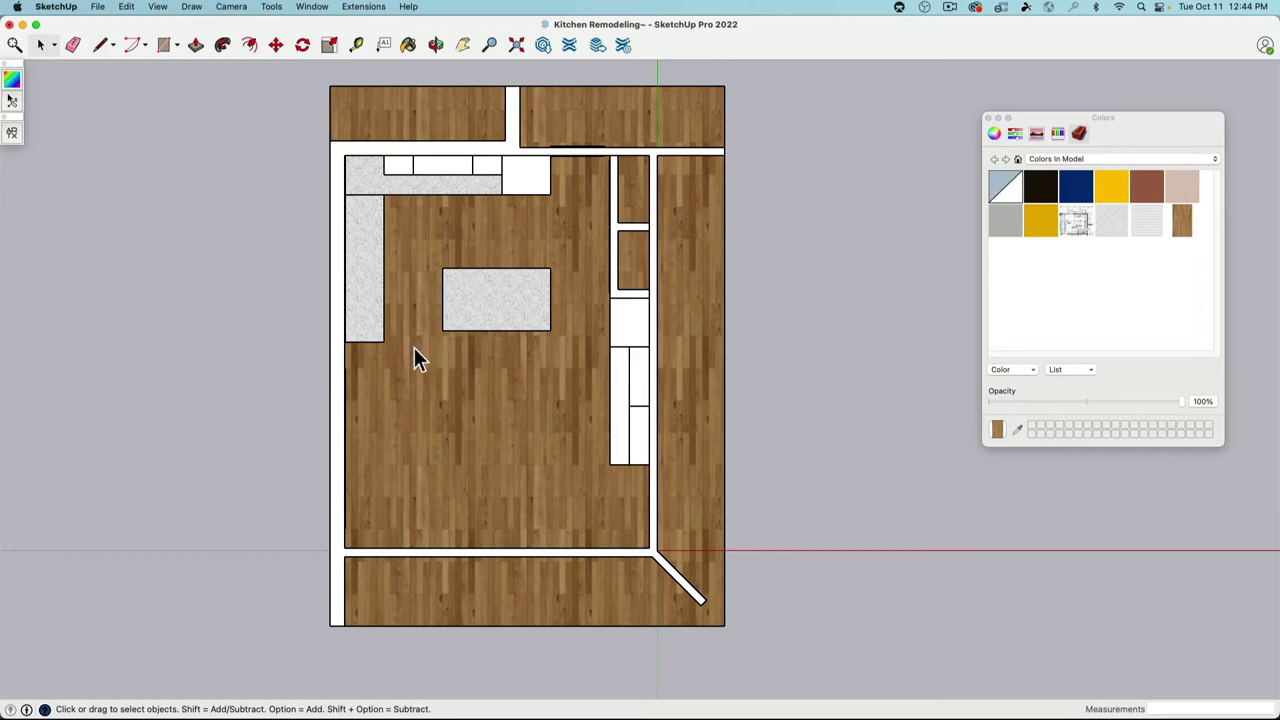
{"action": "key", "text": "super+z"}
{"action": "key", "text": "super+z"}
{"action": "key", "text": "super+z"}
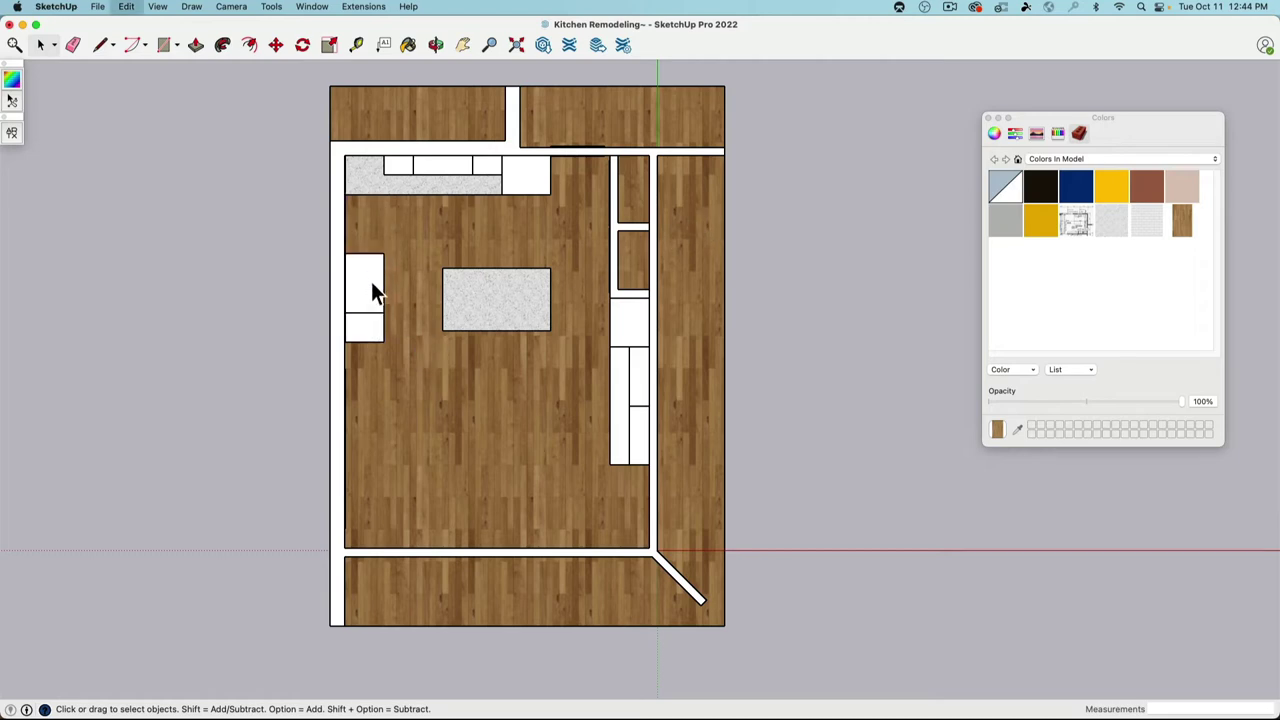
{"action": "left_click", "coordinate": [373, 324]}
{"action": "key", "text": "super+z"}
{"action": "key", "text": "super+z"}
{"action": "key", "text": "super+z"}
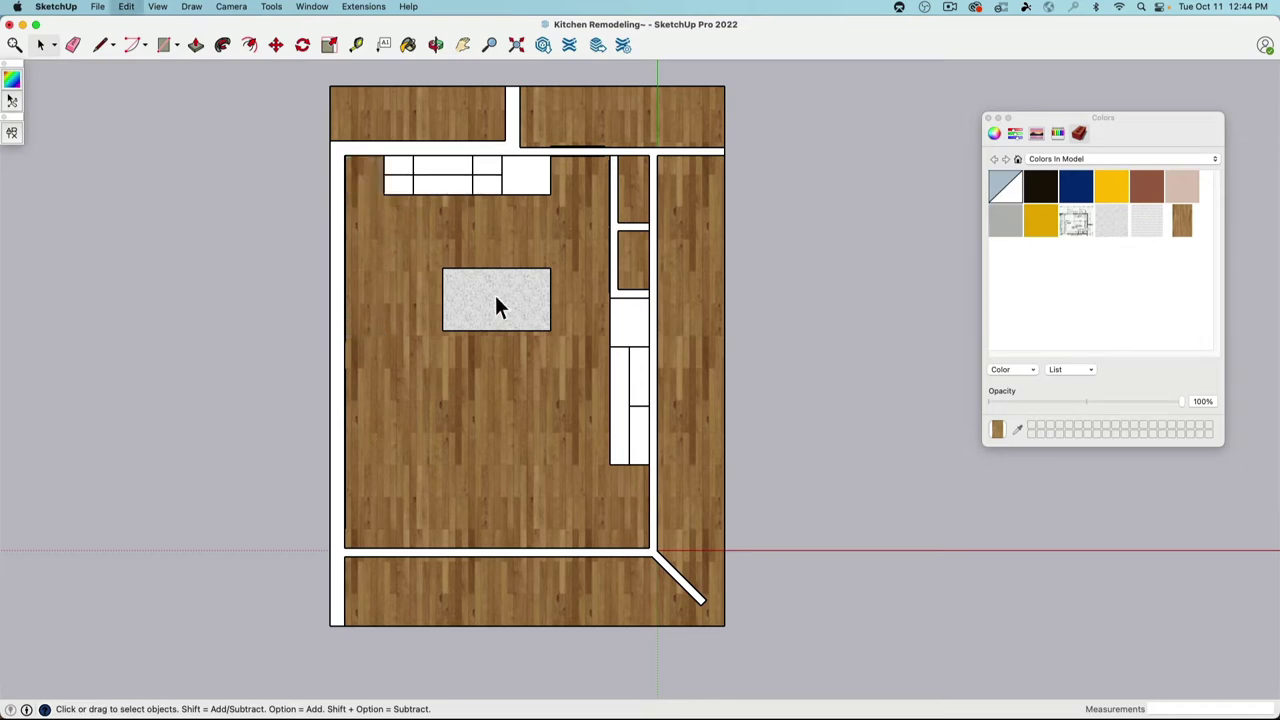
{"action": "key", "text": "super+z"}
{"action": "key", "text": "super+z"}
{"action": "key", "text": "super+z"}
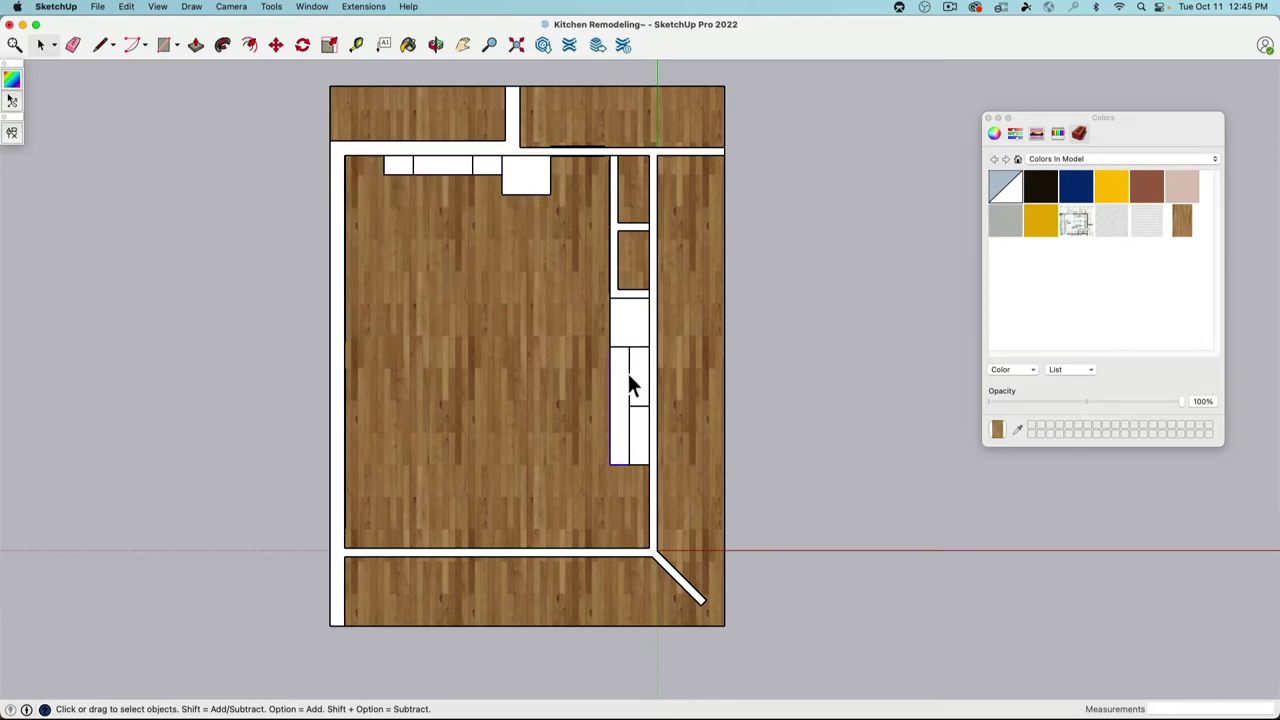
{"action": "key", "text": "super+z"}
{"action": "key", "text": "super+z"}
{"action": "key", "text": "super+z"}
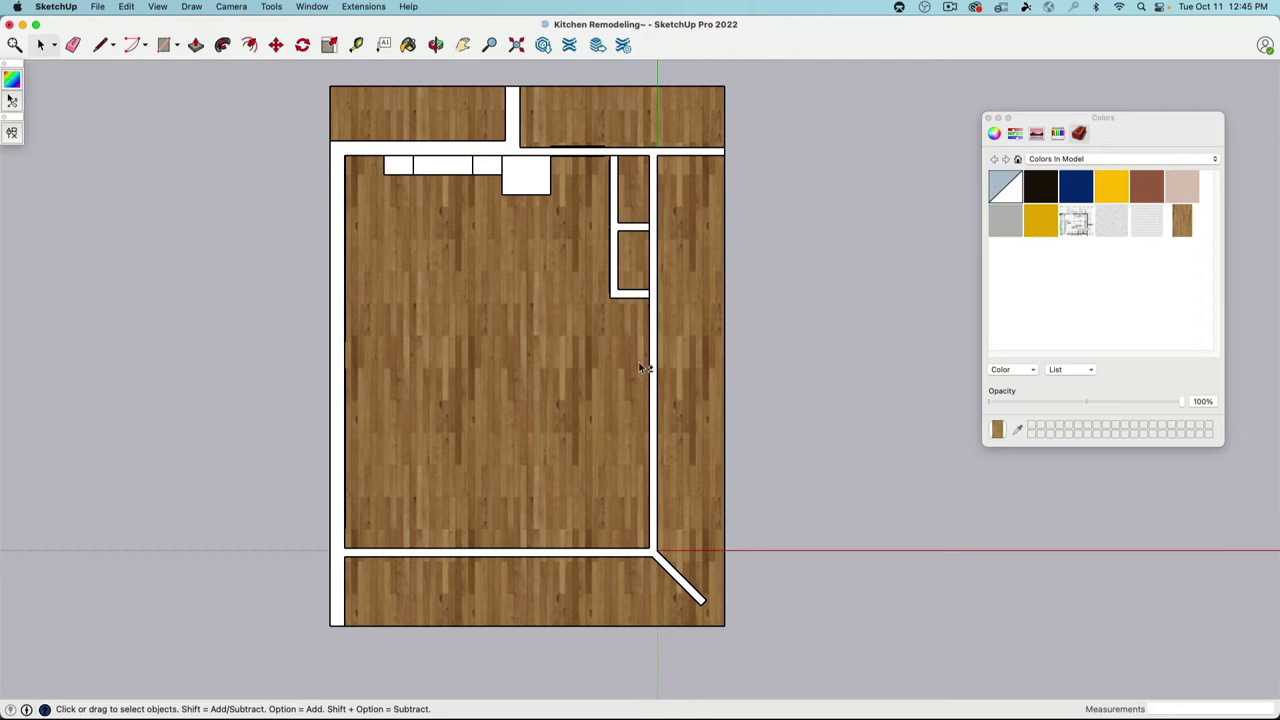
Step: Unhide all objects with Edit > Unhide > All and orbit into a 3-D perspective
{"action": "left_click", "coordinate": [126, 7]}
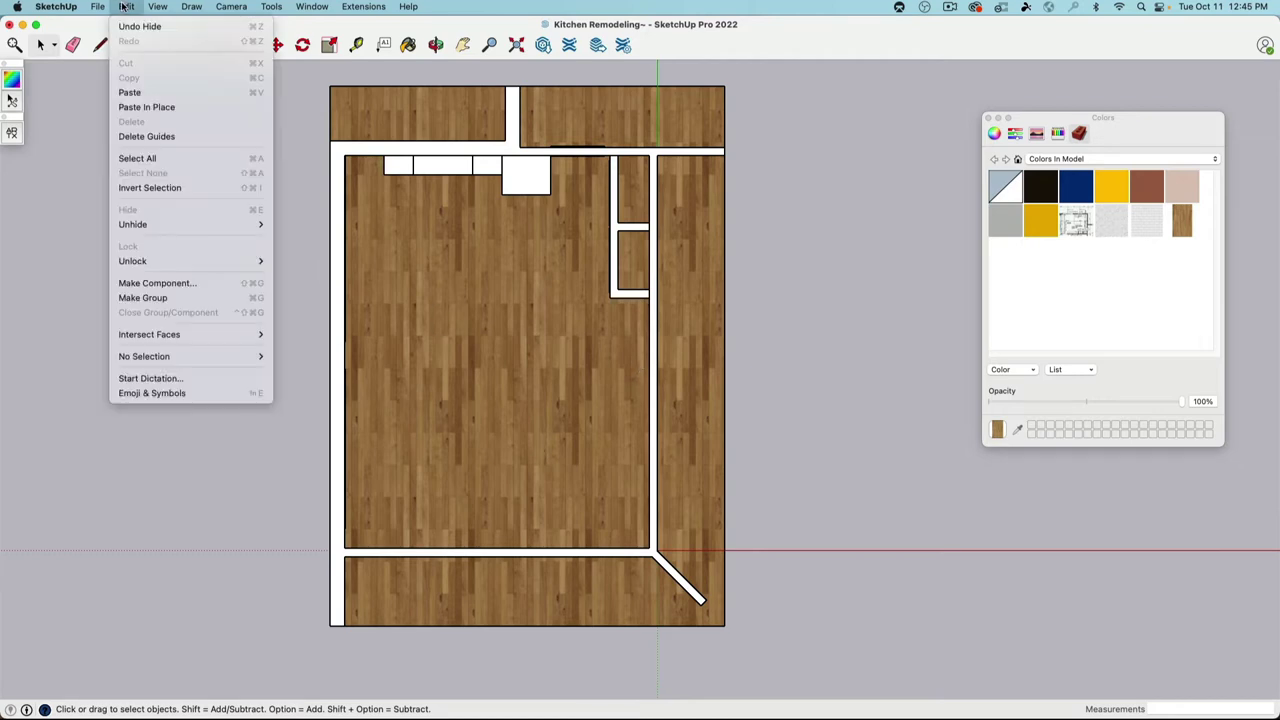
{"action": "mouse_move", "coordinate": [168, 224]}
{"action": "left_click", "coordinate": [315, 254]}
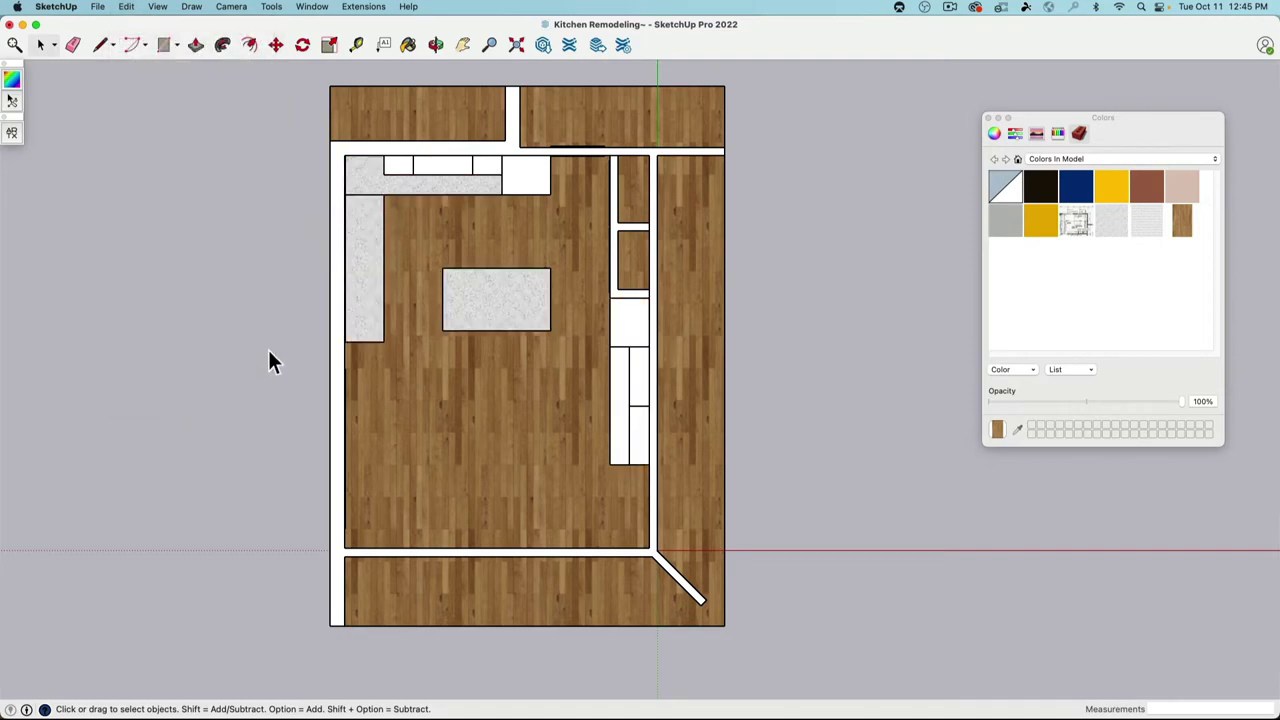
{"action": "middle_click_drag", "start_coordinate": [525, 530], "coordinate": [523, 143]}
{"action": "scroll", "coordinate": [543, 457], "scroll_direction": "up", "scroll_amount": 5}
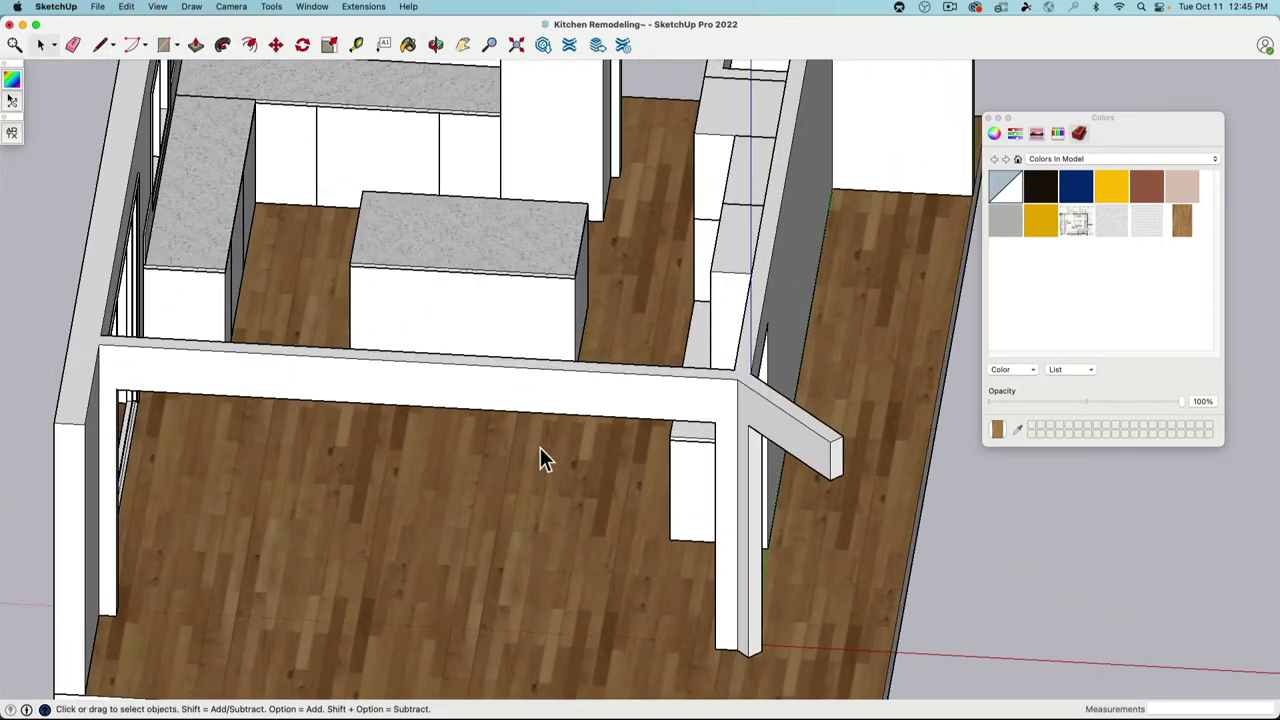
{"action": "middle_click_drag", "start_coordinate": [543, 457], "coordinate": [629, 335]}
{"action": "scroll", "coordinate": [580, 480], "scroll_direction": "up", "scroll_amount": 3}
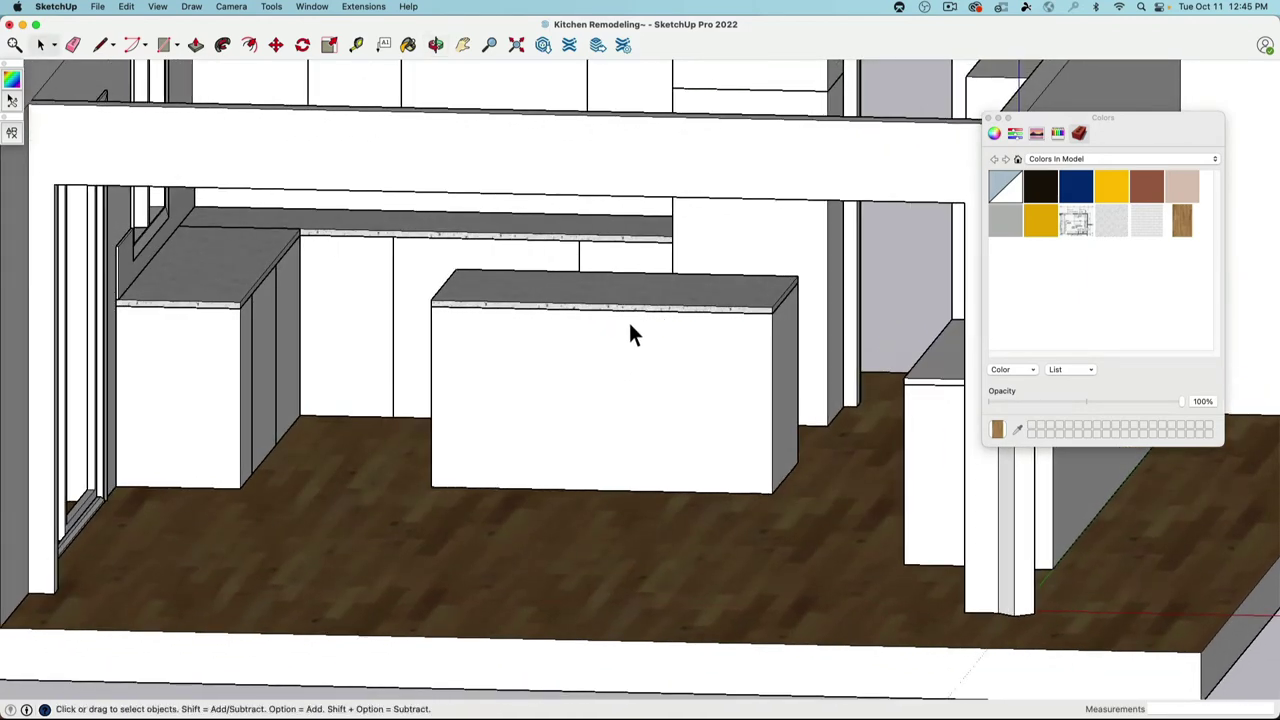
{"action": "scroll", "coordinate": [630, 332], "scroll_direction": "down", "scroll_amount": 4}
{"action": "mouse_move", "coordinate": [634, 329]}
{"action": "middle_mouse_down"}
{"action": "mouse_move", "coordinate": [443, 466]}
{"action": "mouse_move", "coordinate": [627, 345]}
{"action": "middle_mouse_up"}
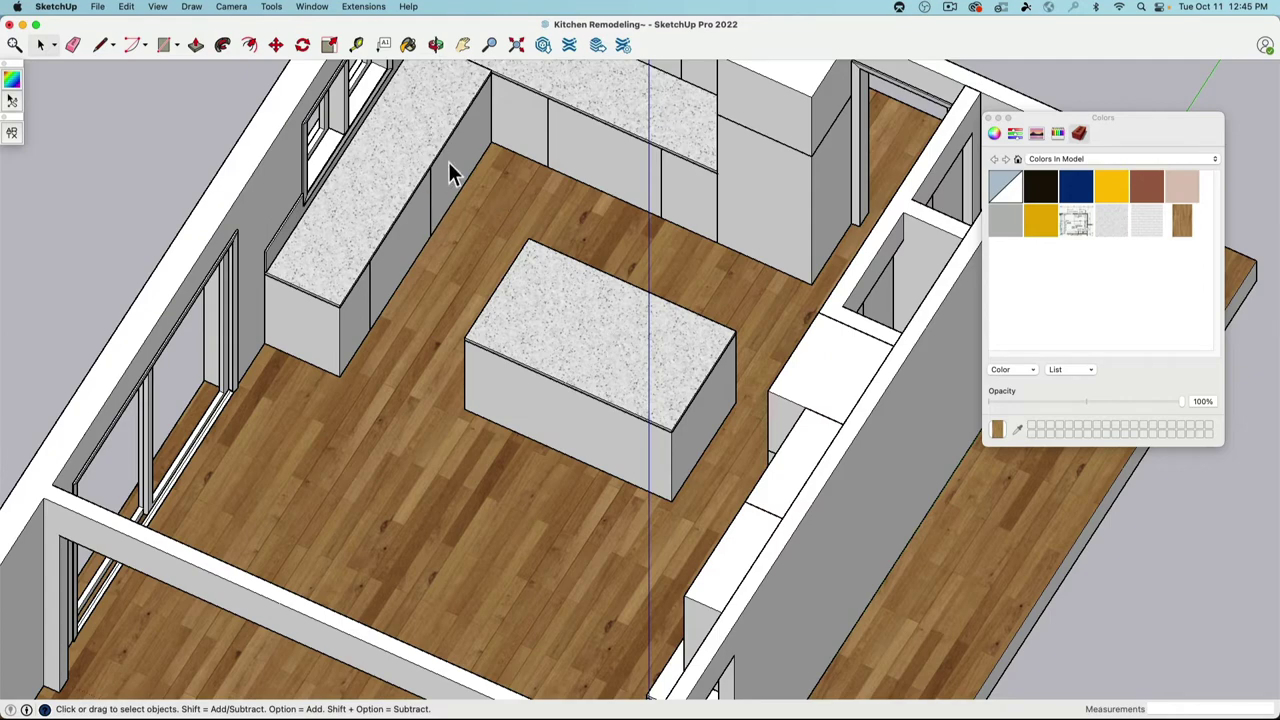
{"action": "middle_click_drag", "start_coordinate": [451, 171], "coordinate": [306, 354], "text": "shift"}
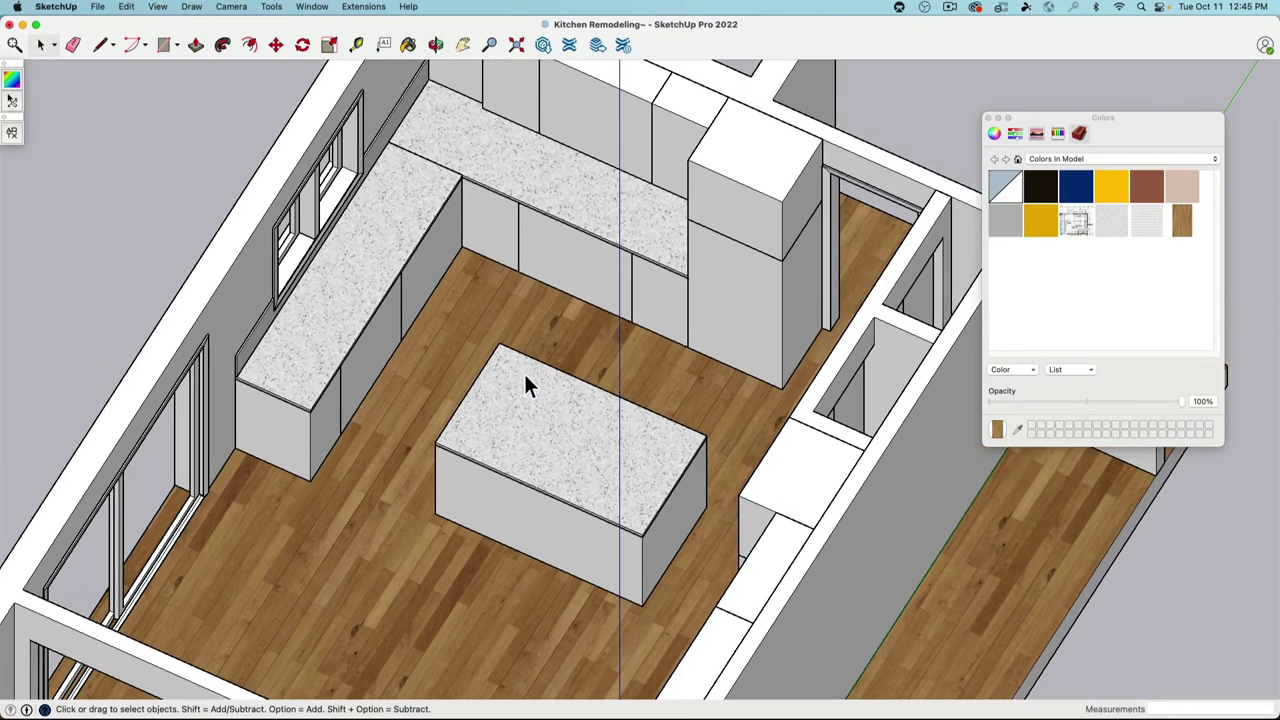
{"action": "middle_click_drag", "start_coordinate": [526, 380], "coordinate": [543, 275]}
{"action": "scroll", "coordinate": [540, 280], "scroll_direction": "down", "scroll_amount": 3}
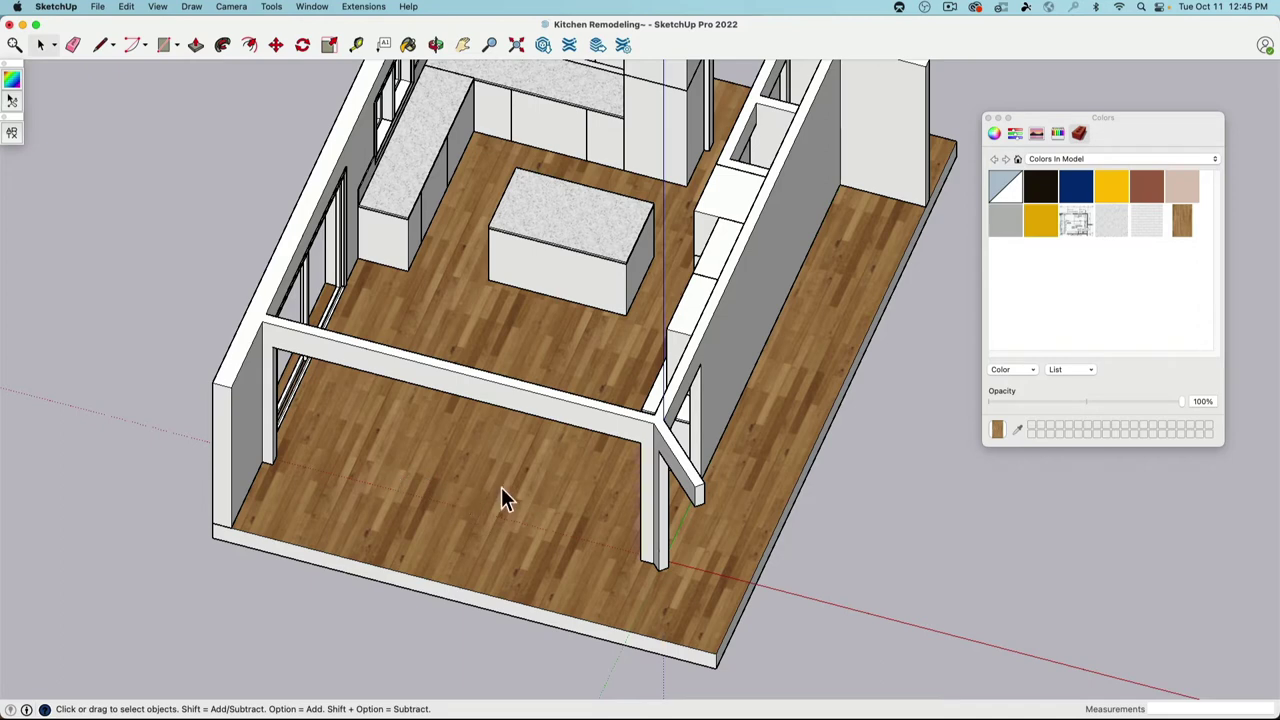
{"action": "key", "text": "super+Tab"}
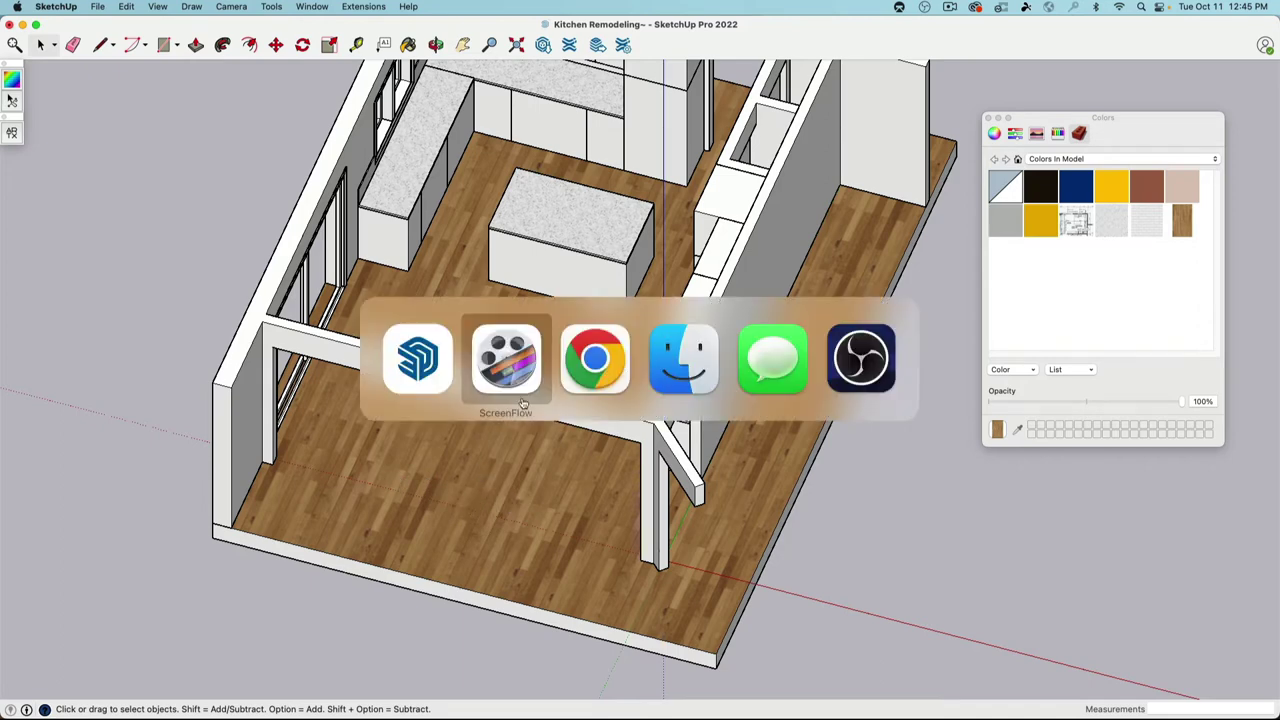
Step: Revisit the Architextures Oak Stretcher page, then return to the Photopea wood texture document
{"action": "left_click", "coordinate": [600, 358]}
{"action": "left_click", "coordinate": [455, 31]}
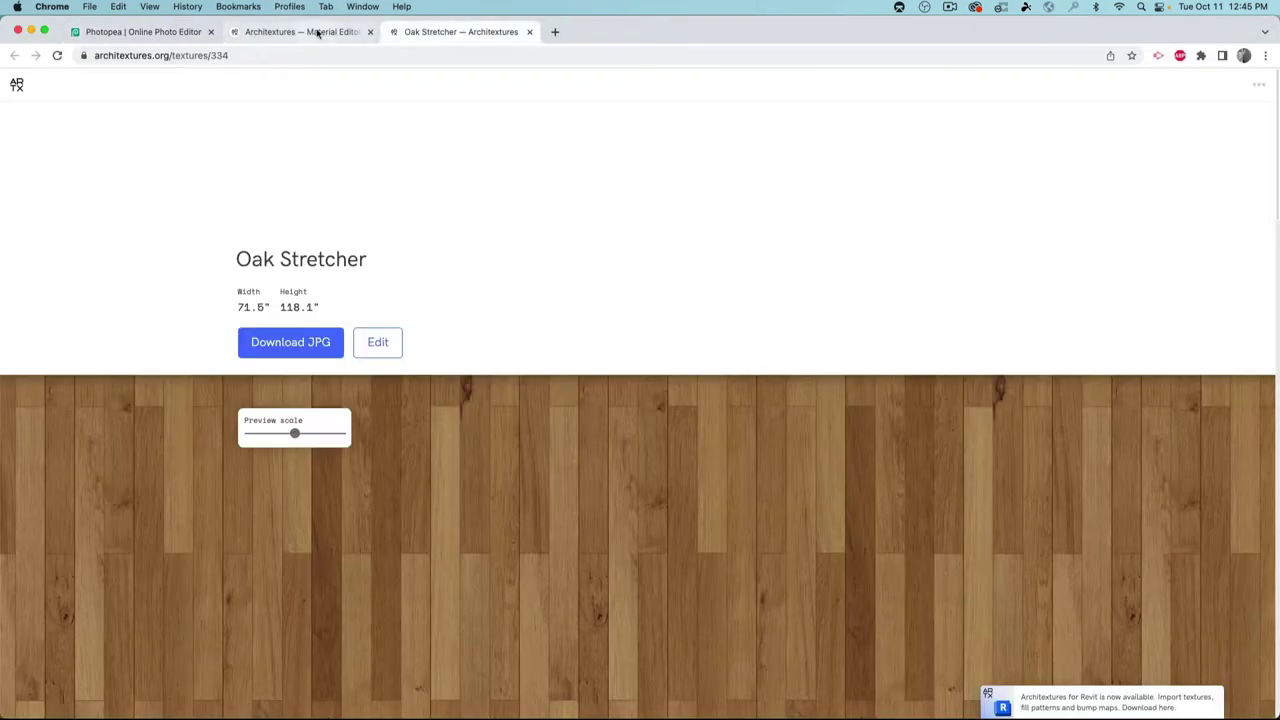
{"action": "left_click", "coordinate": [317, 33]}
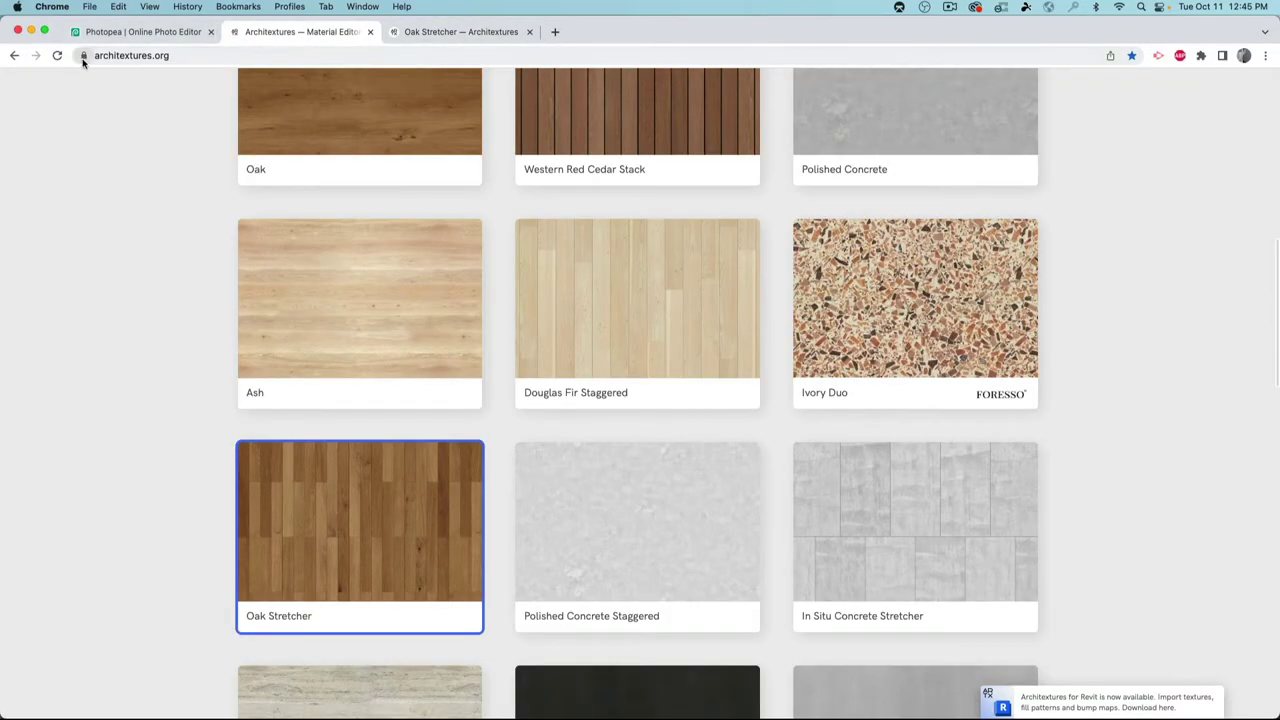
{"action": "left_click", "coordinate": [415, 32]}
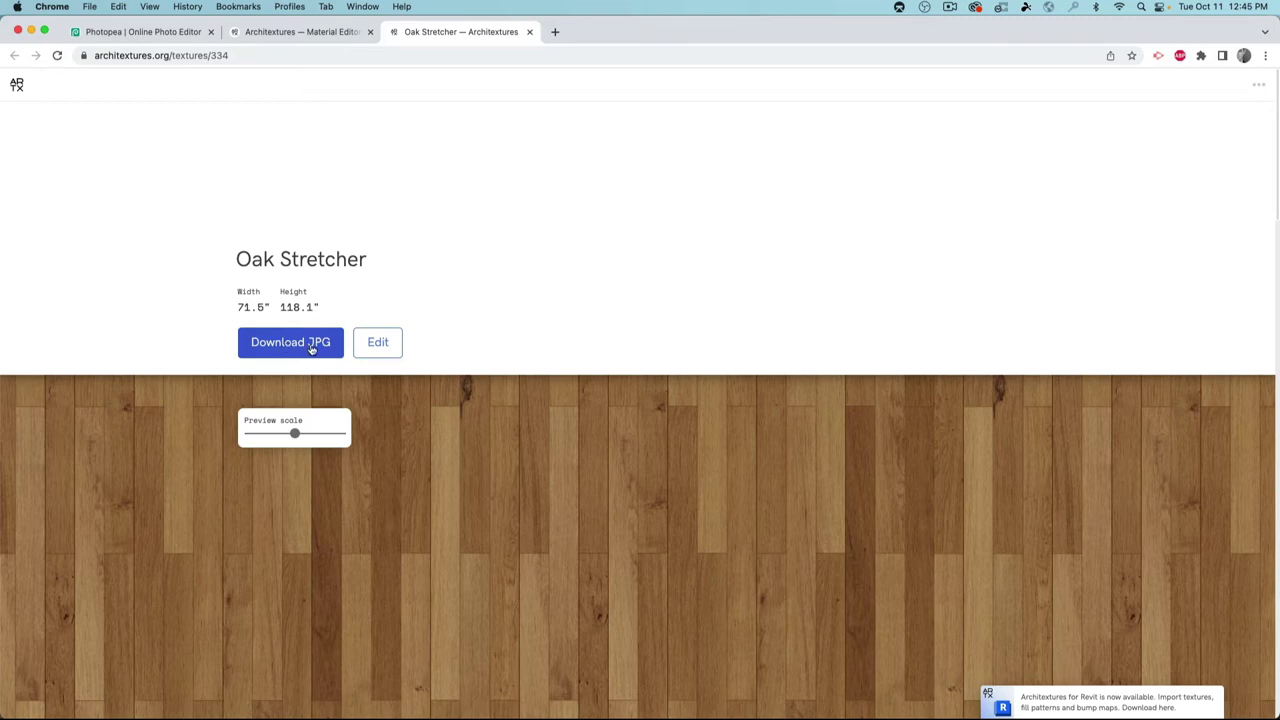
{"action": "left_click", "coordinate": [117, 38]}
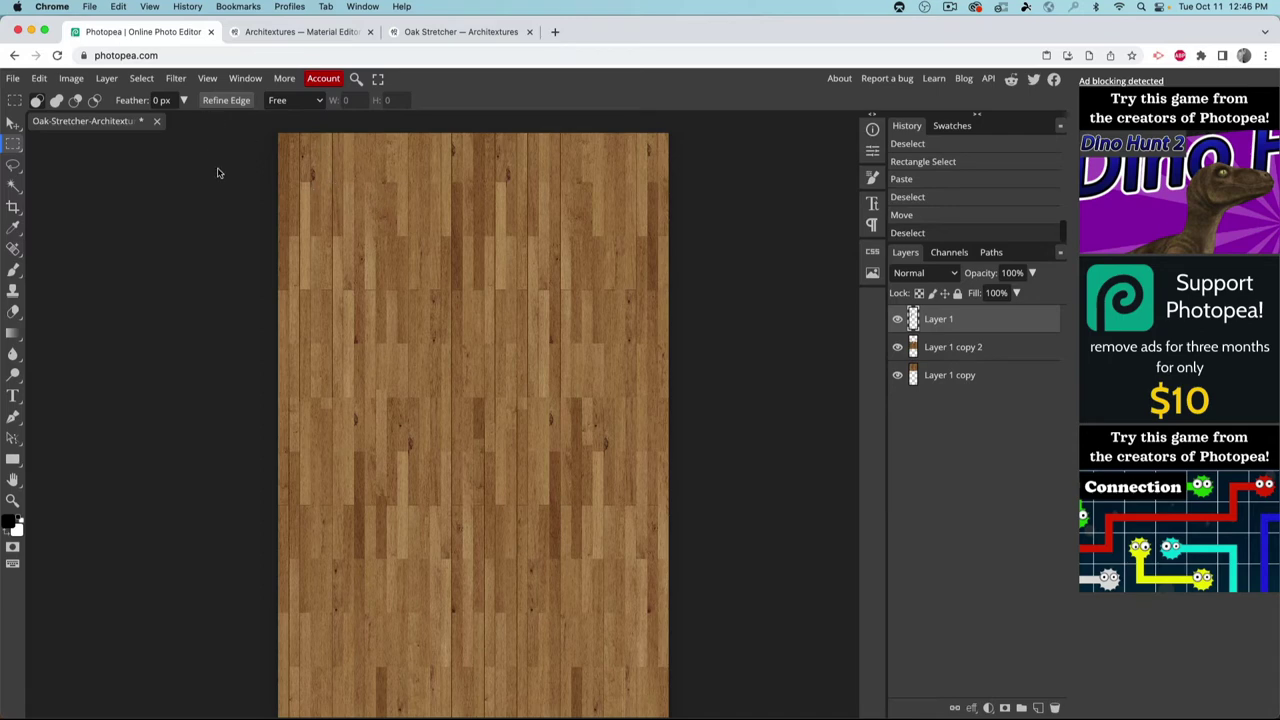
Step: Reload the Photopea page and confirm the reload
{"action": "left_click", "coordinate": [126, 55]}
{"action": "key", "text": "Return"}
{"action": "left_click", "coordinate": [678, 274]}
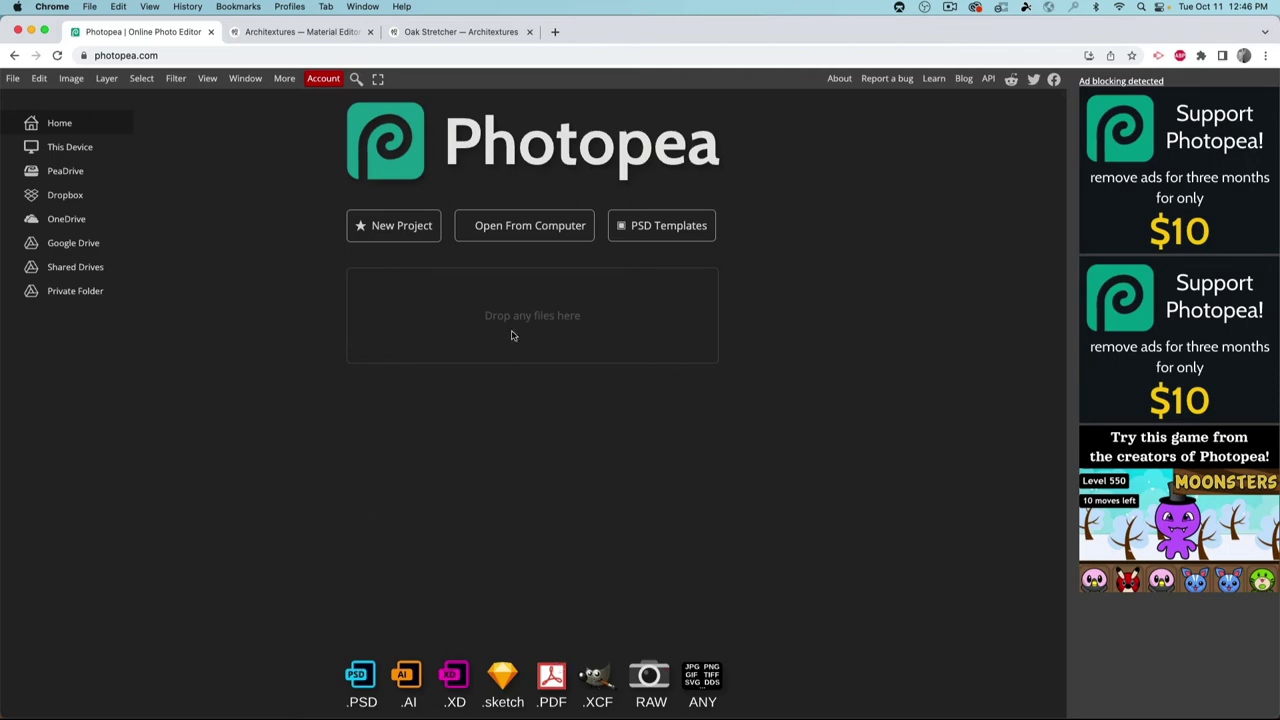
Step: Open Oak-Stretcher-Architextures.jpg from Downloads as a new document
{"action": "left_click", "coordinate": [535, 229]}
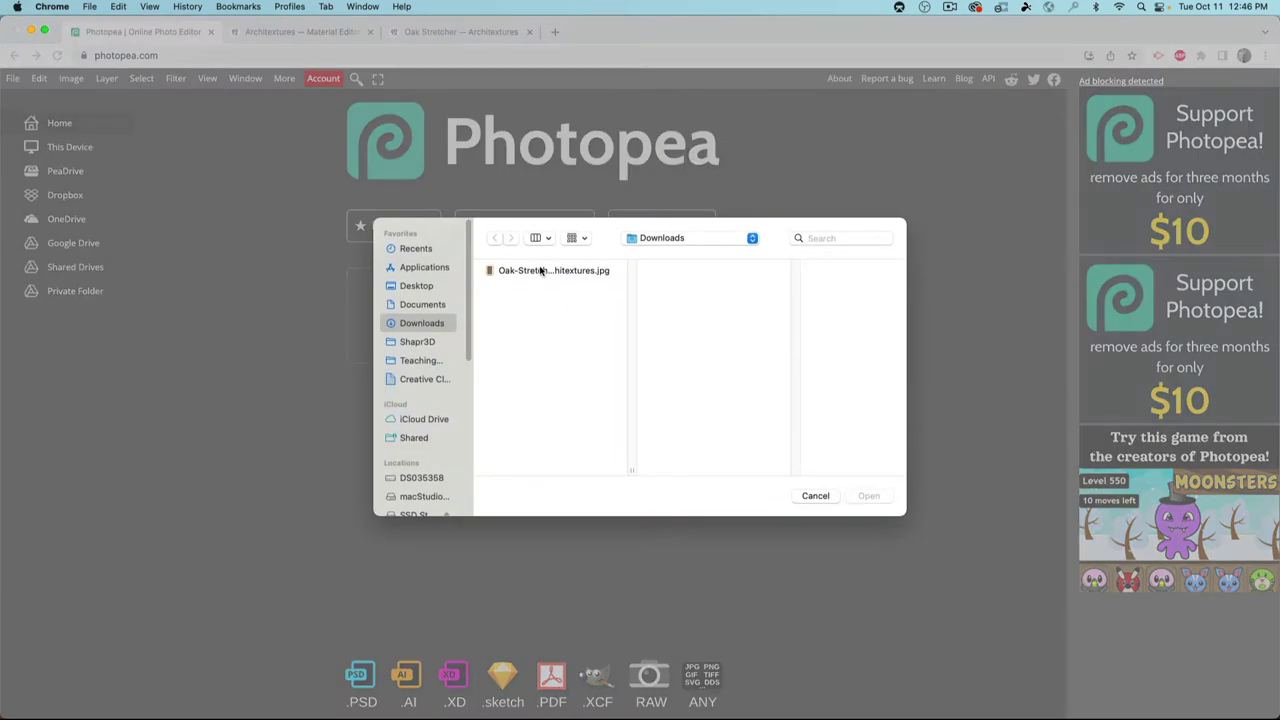
{"action": "left_click", "coordinate": [542, 272]}
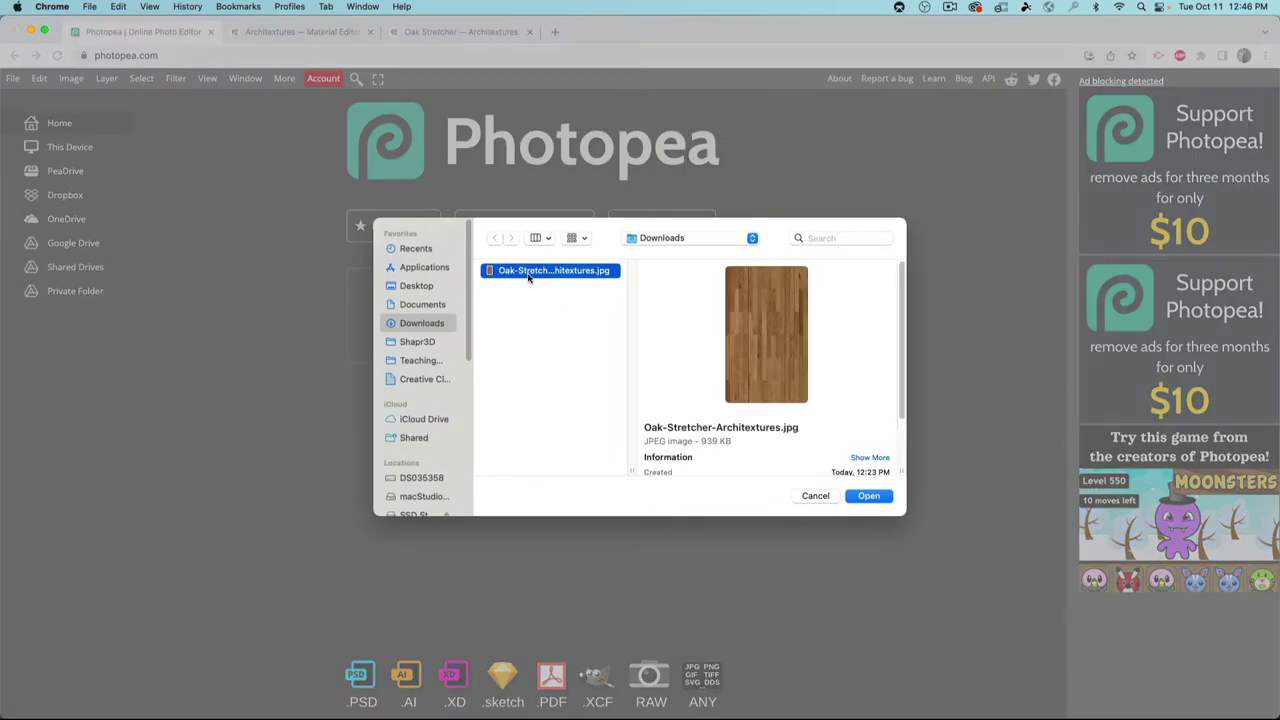
{"action": "left_click", "coordinate": [870, 497]}
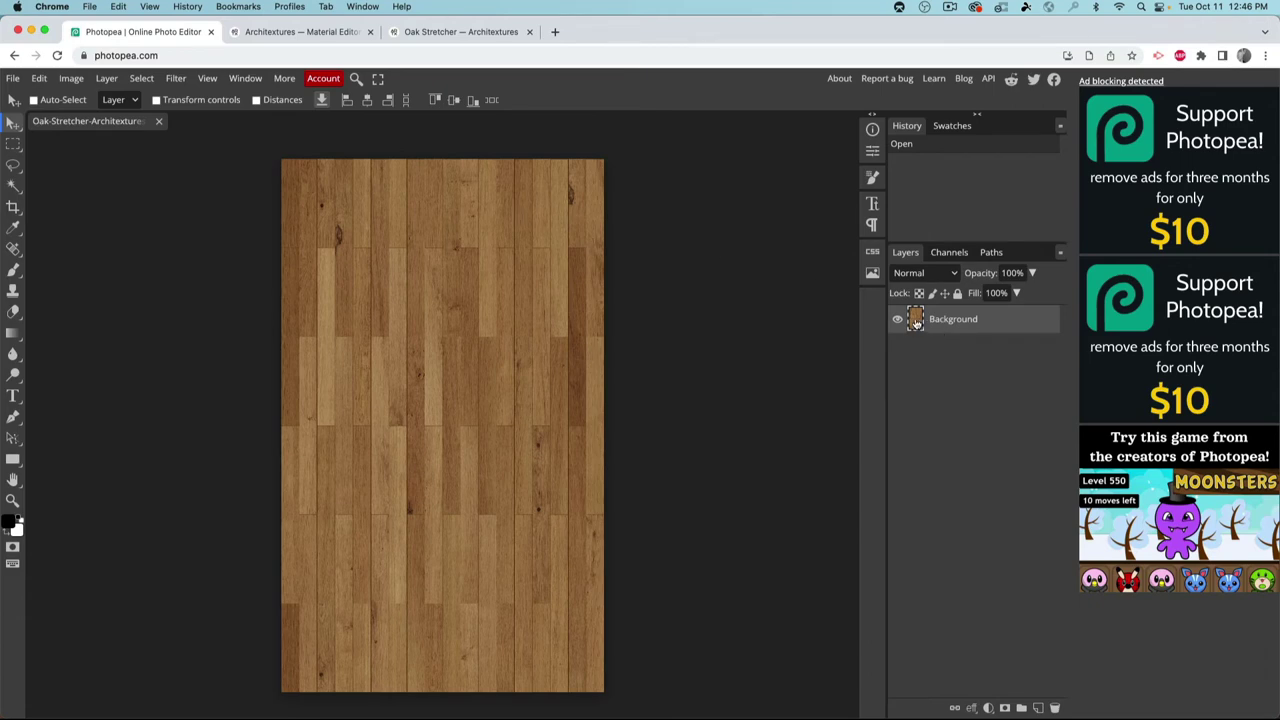
Step: Make the canvas 2400 px taller in Relative mode, anchored top-left
{"action": "left_click", "coordinate": [71, 78]}
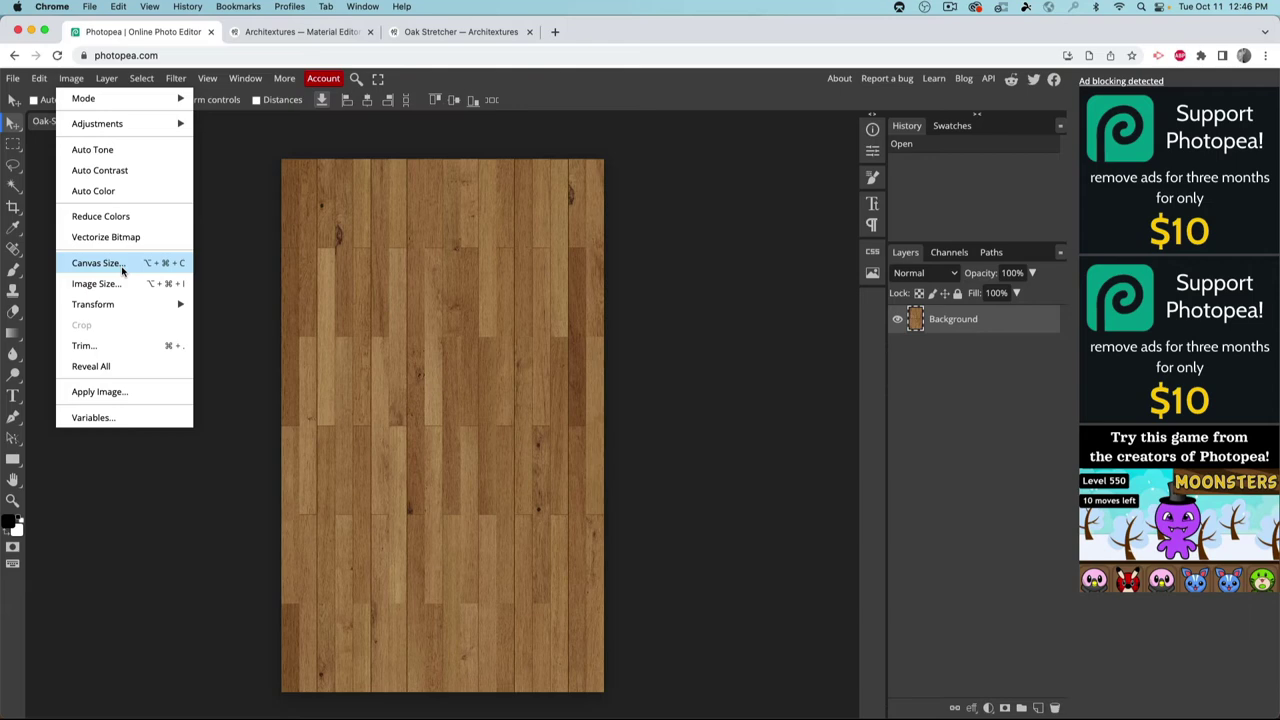
{"action": "left_click", "coordinate": [122, 266]}
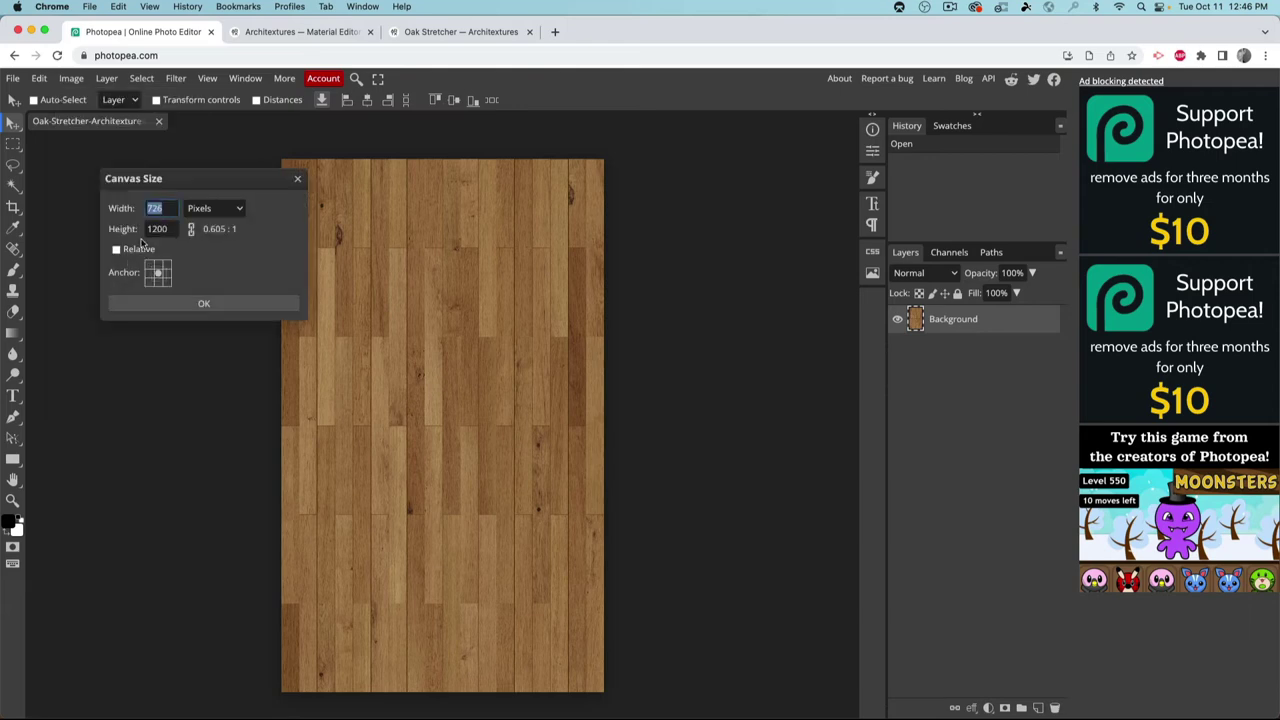
{"action": "left_click", "coordinate": [149, 266]}
{"action": "left_click_drag", "start_coordinate": [168, 229], "coordinate": [132, 228]}
{"action": "type", "text": "24"}
{"action": "key", "text": "Tab"}
{"action": "left_click", "coordinate": [114, 250]}
{"action": "left_click_drag", "start_coordinate": [167, 228], "coordinate": [148, 228]}
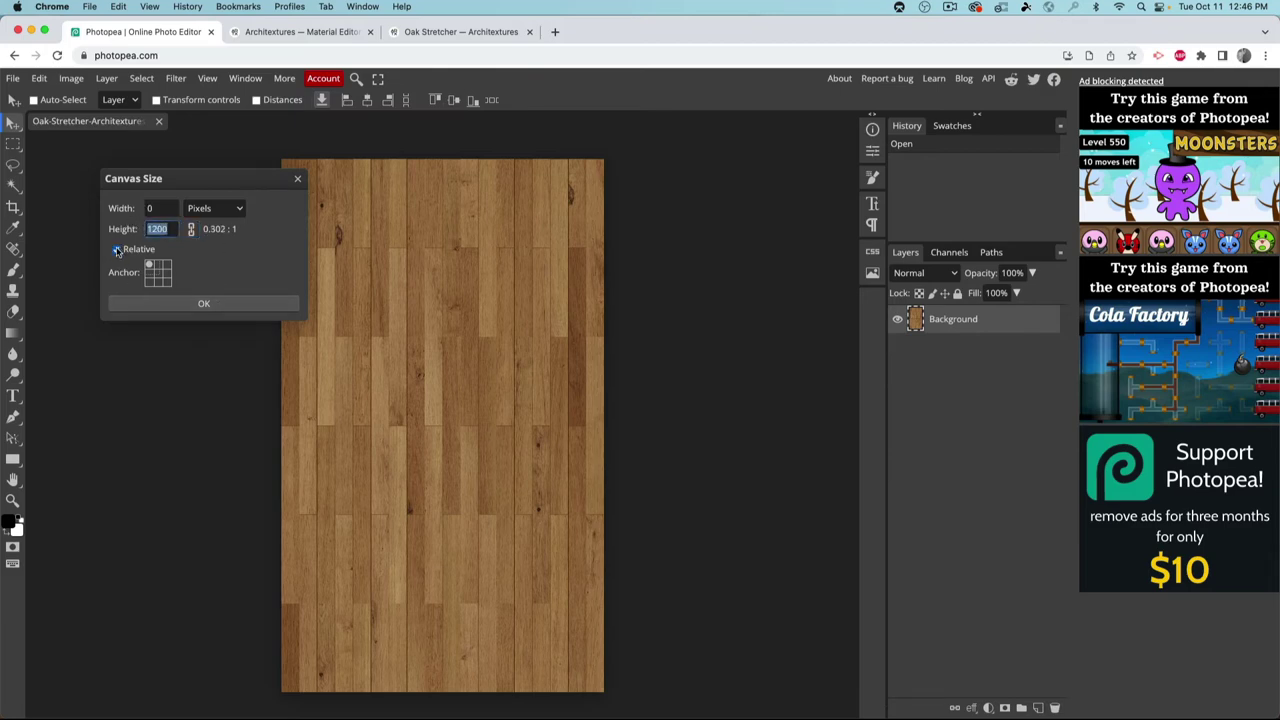
{"action": "left_click", "coordinate": [116, 249]}
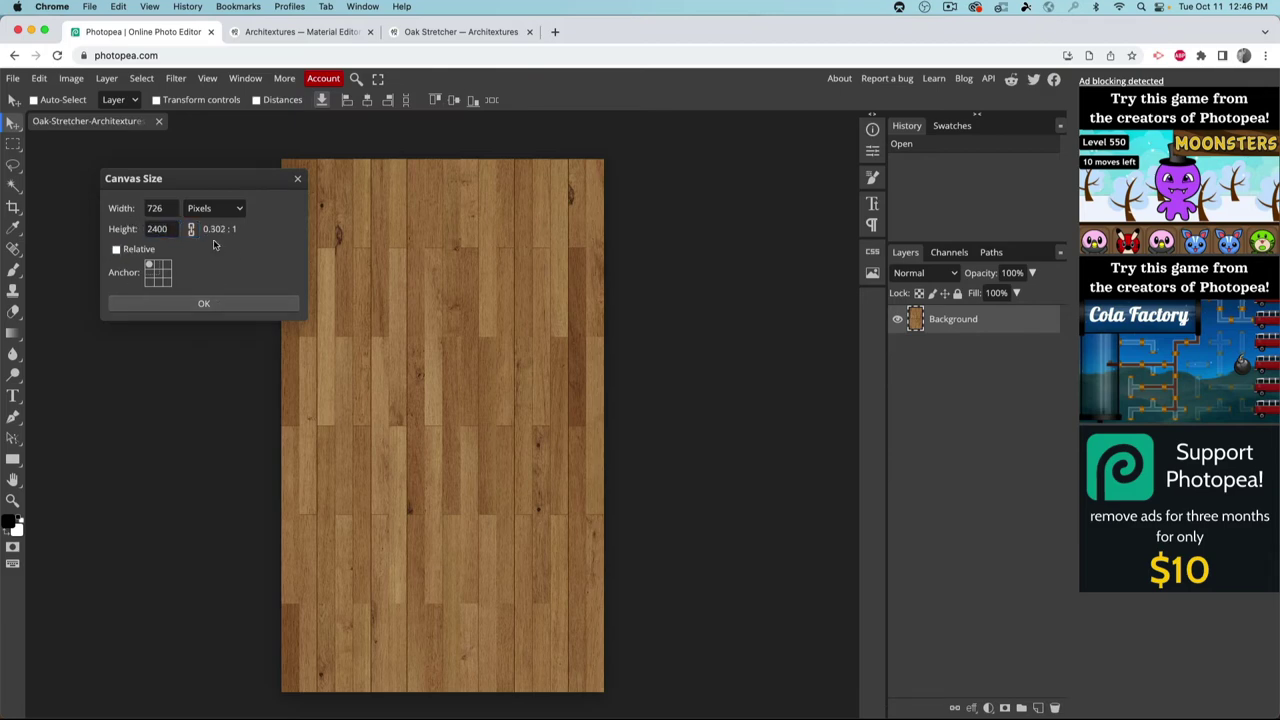
{"action": "left_click", "coordinate": [164, 207]}
{"action": "left_click", "coordinate": [152, 250]}
{"action": "left_click_drag", "start_coordinate": [170, 229], "coordinate": [145, 228]}
{"action": "type", "text": "2400"}
{"action": "left_click", "coordinate": [201, 305]}
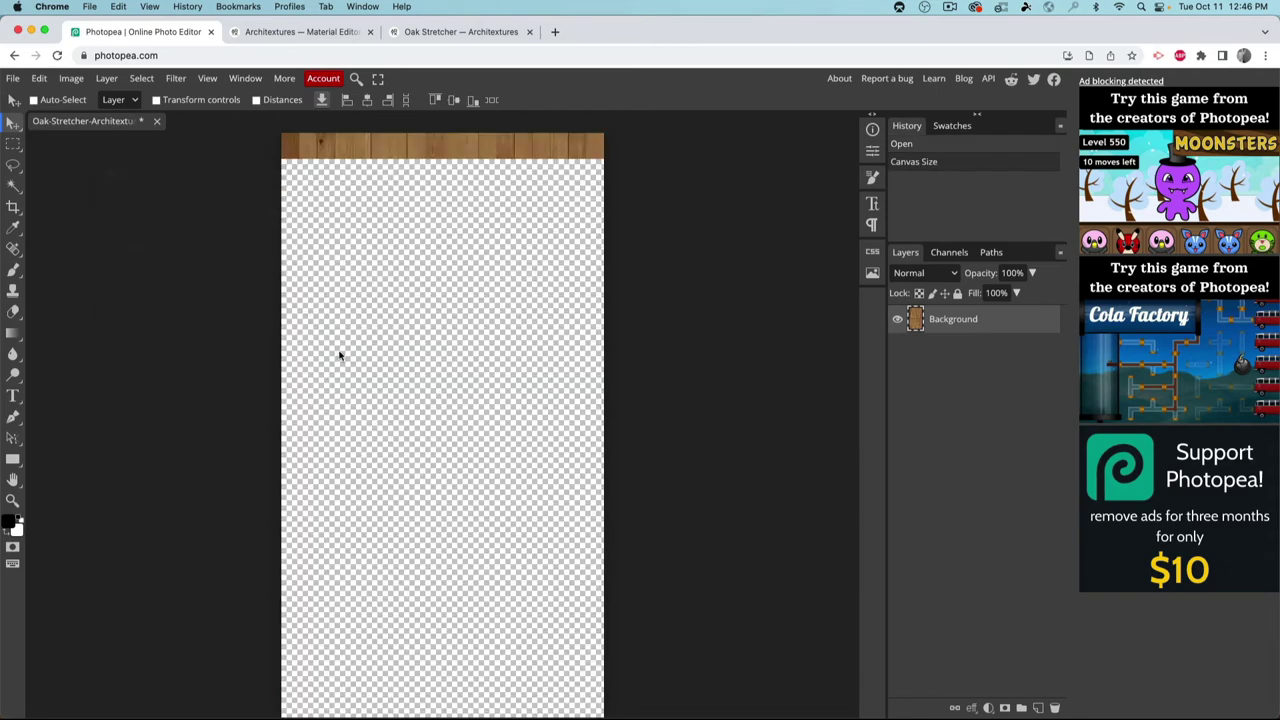
{"action": "scroll", "coordinate": [320, 380], "scroll_direction": "up", "scroll_amount": 5}
Step: Reopen Canvas Size, dismiss it, and undo the canvas size change
{"action": "left_click", "coordinate": [71, 78]}
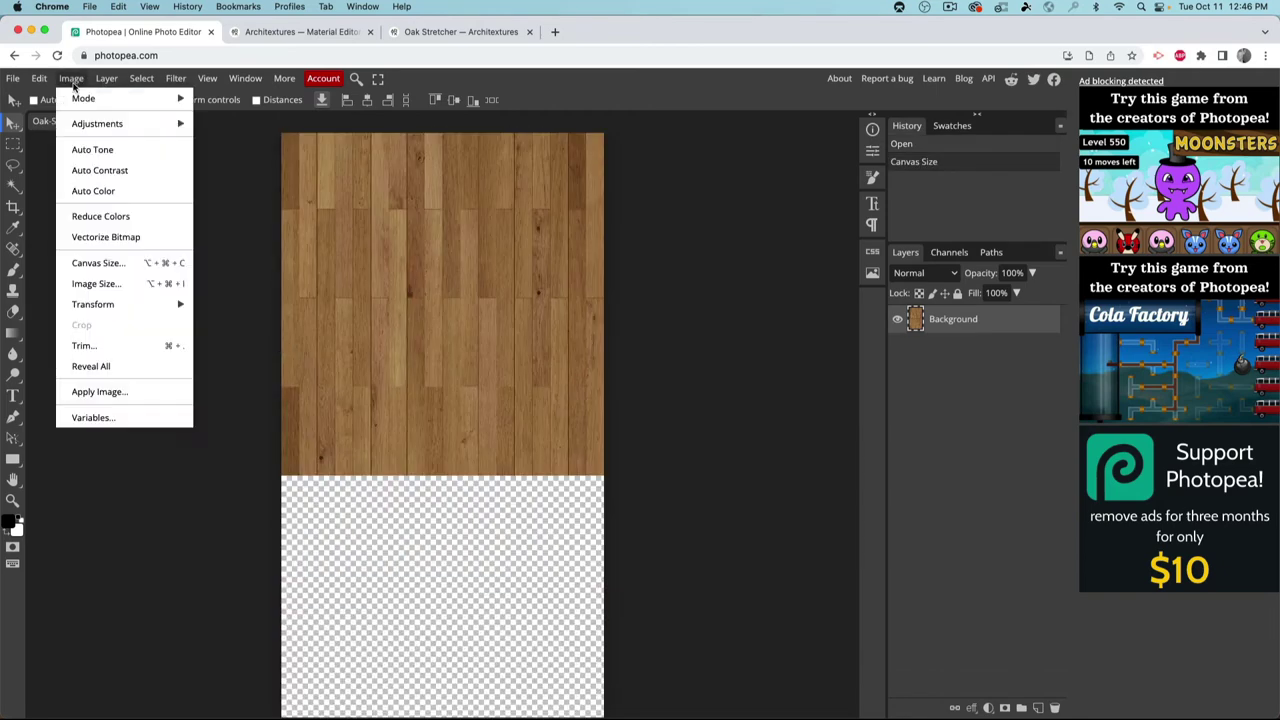
{"action": "left_click", "coordinate": [121, 264]}
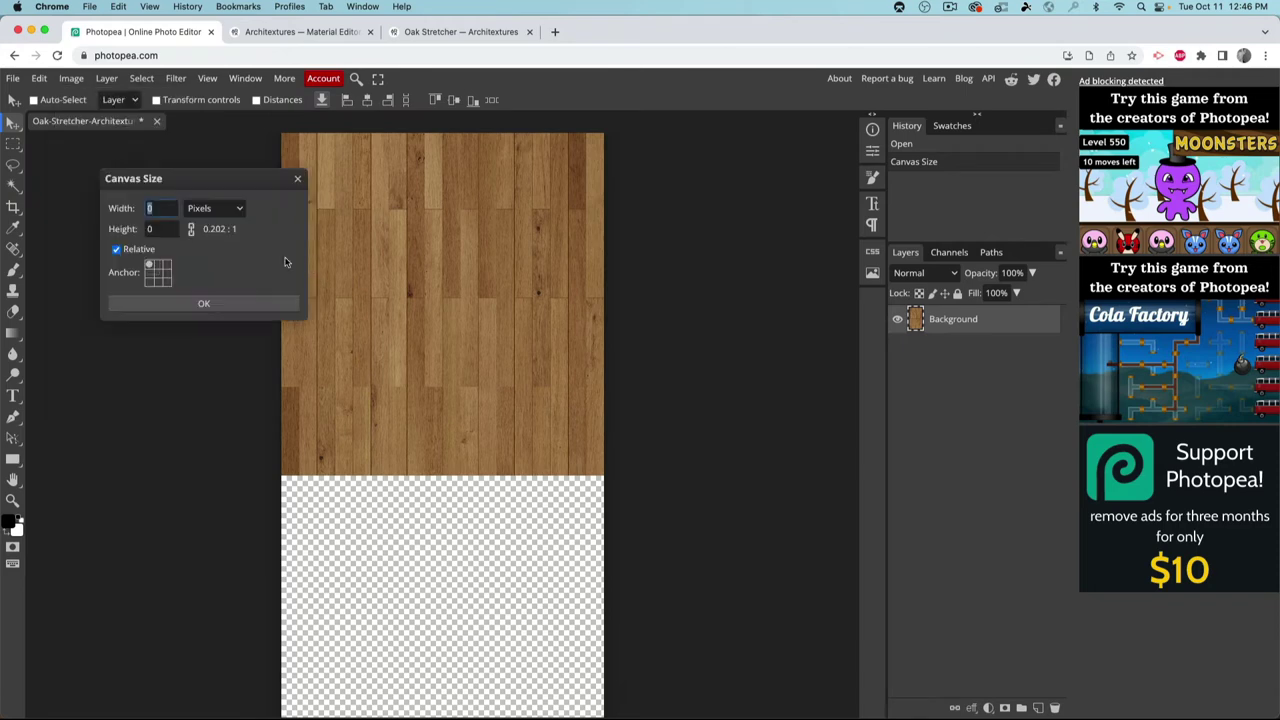
{"action": "left_click", "coordinate": [199, 305]}
{"action": "key", "text": "super+z"}
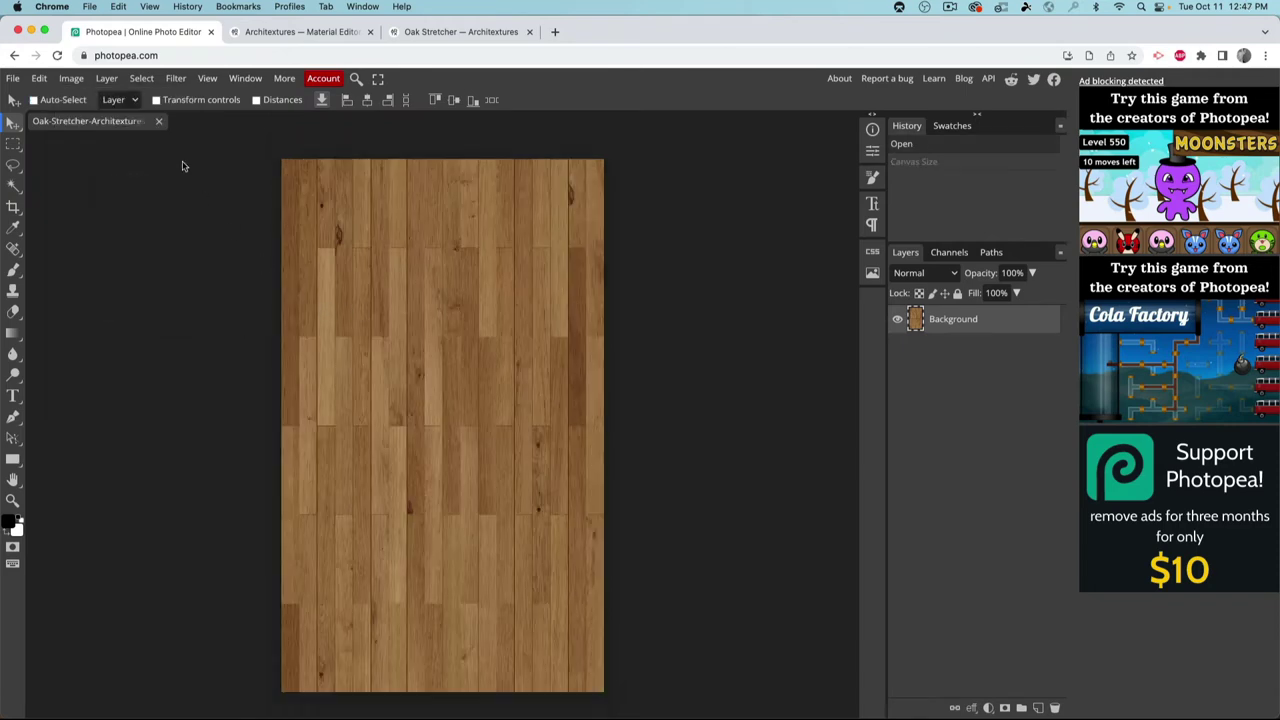
Step: Reapply Canvas Size with relative width 2000 and height 2400, anchored top-left
{"action": "left_click", "coordinate": [71, 78]}
{"action": "left_click", "coordinate": [123, 261]}
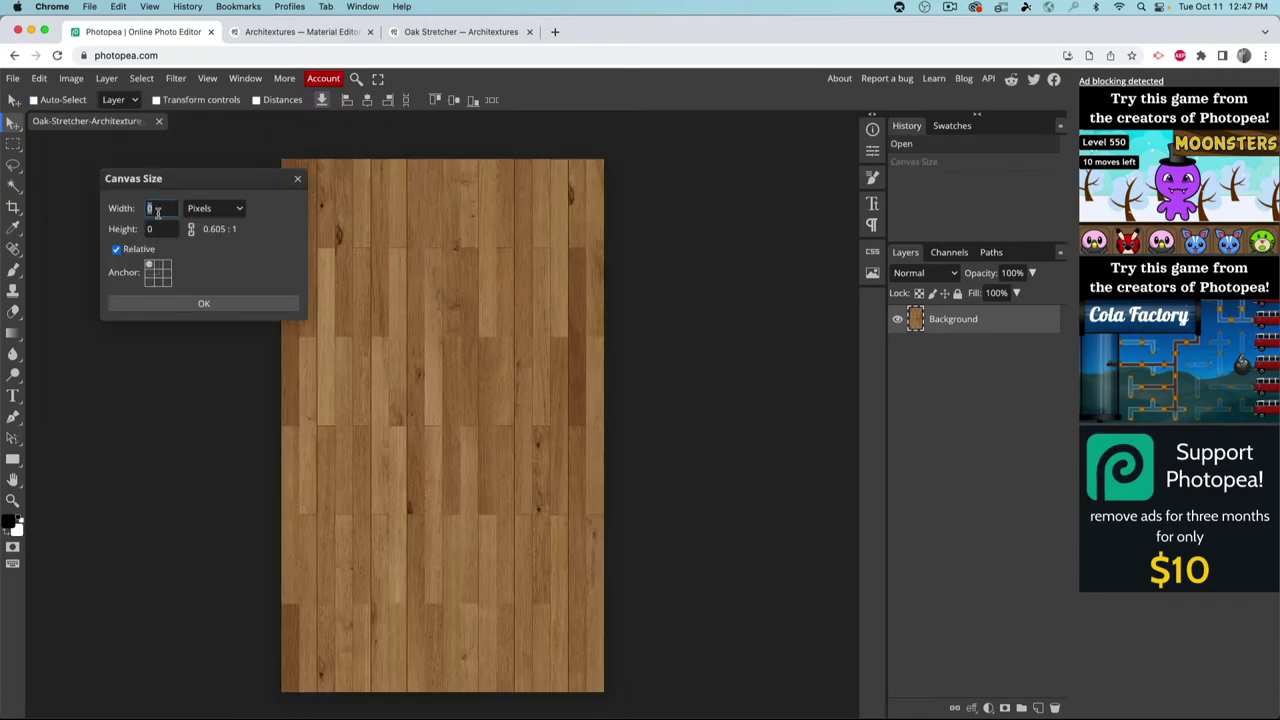
{"action": "left_click", "coordinate": [151, 229]}
{"action": "left_click", "coordinate": [163, 210]}
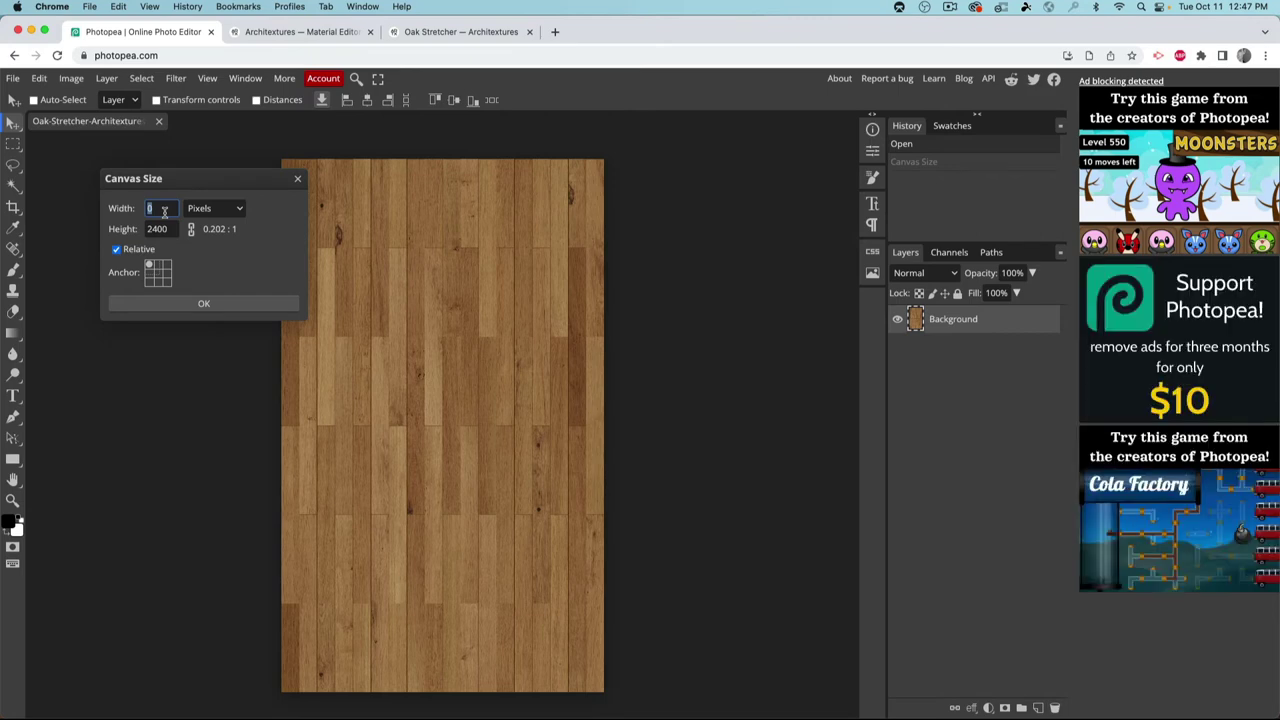
{"action": "type", "text": "2000"}
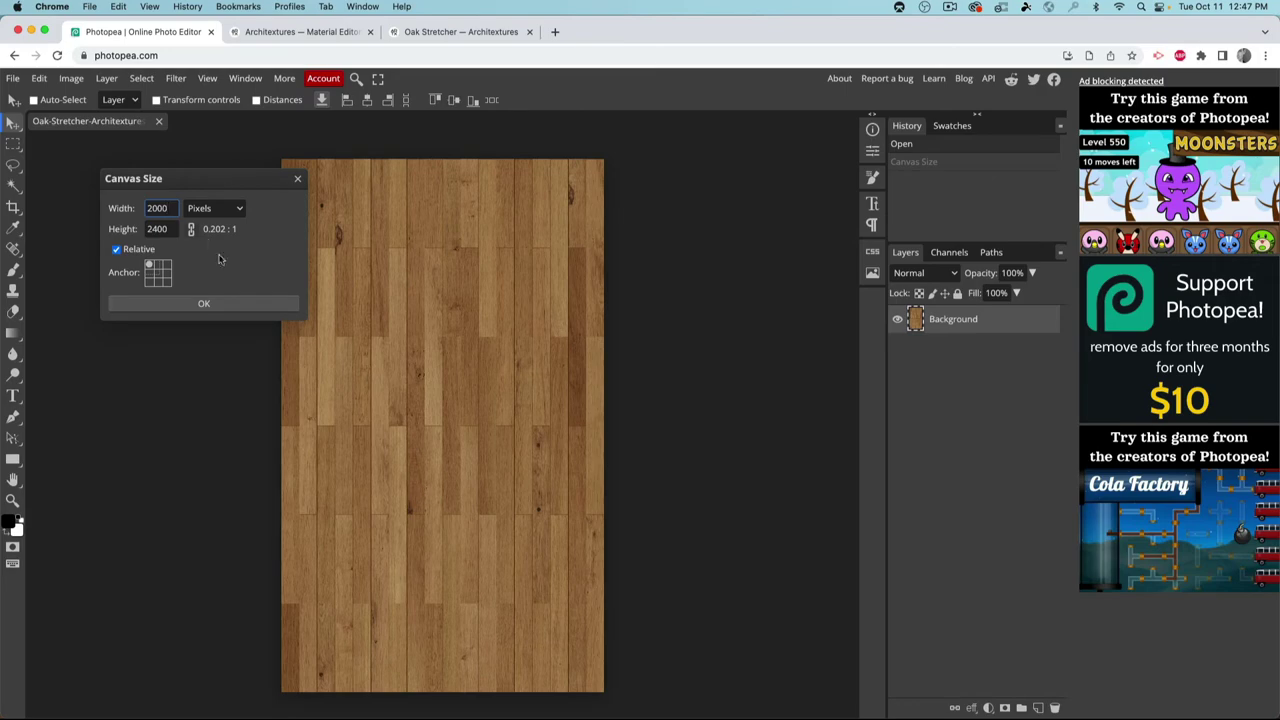
{"action": "left_click", "coordinate": [258, 306]}
{"action": "scroll", "coordinate": [268, 325], "scroll_direction": "down", "scroll_amount": 2}
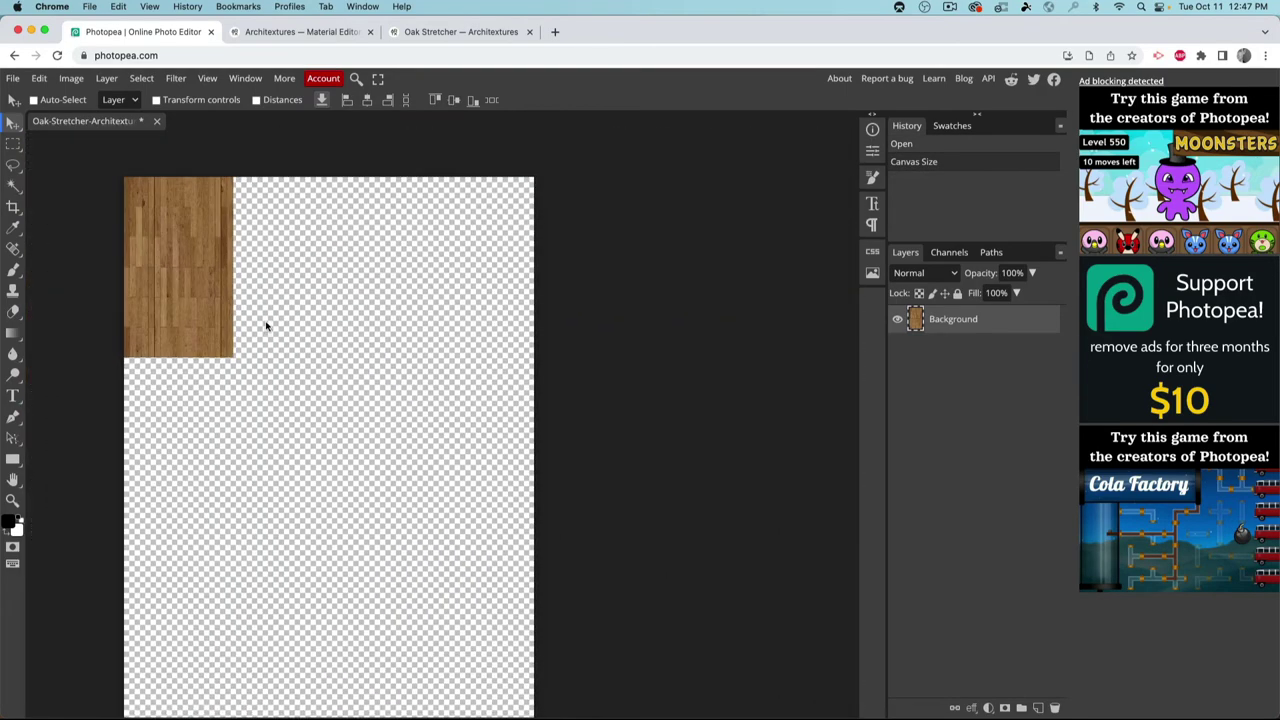
{"action": "scroll", "coordinate": [103, 222], "scroll_direction": "up", "scroll_amount": 5}
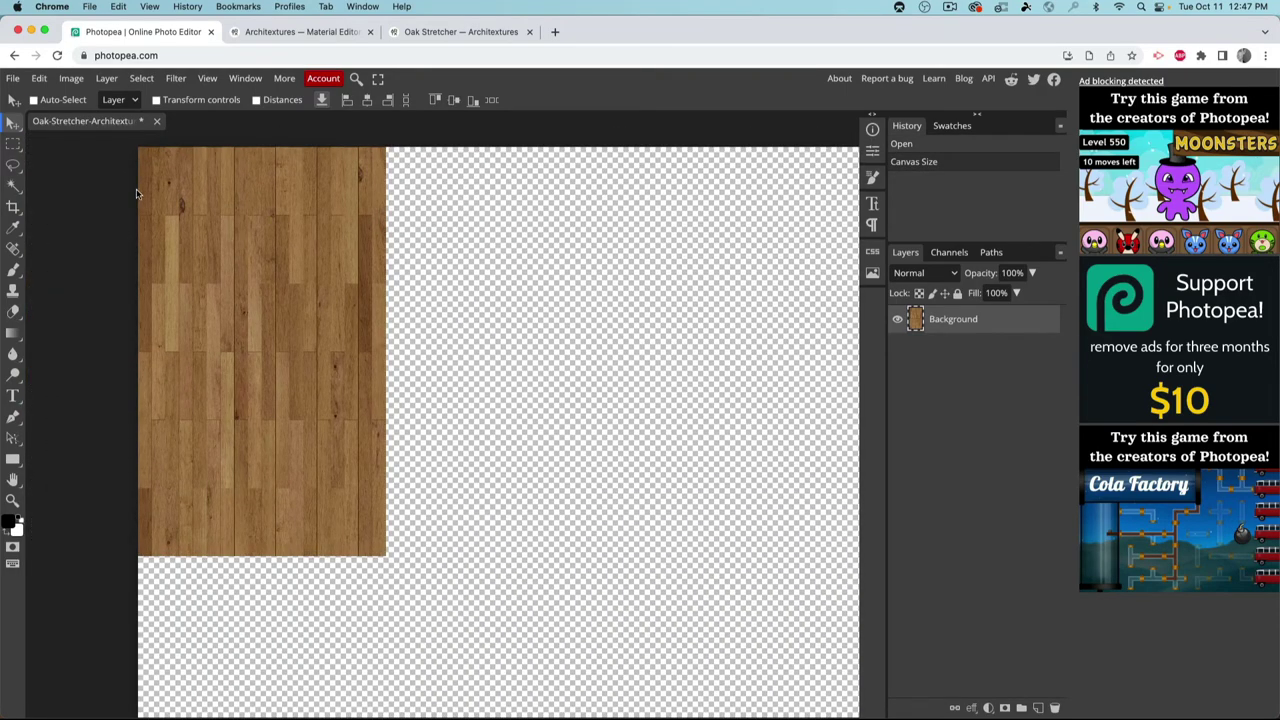
Step: Check the Oak Stretcher page's 71.5" by 118.1" size, then switch to SketchUp
{"action": "left_click", "coordinate": [448, 34]}
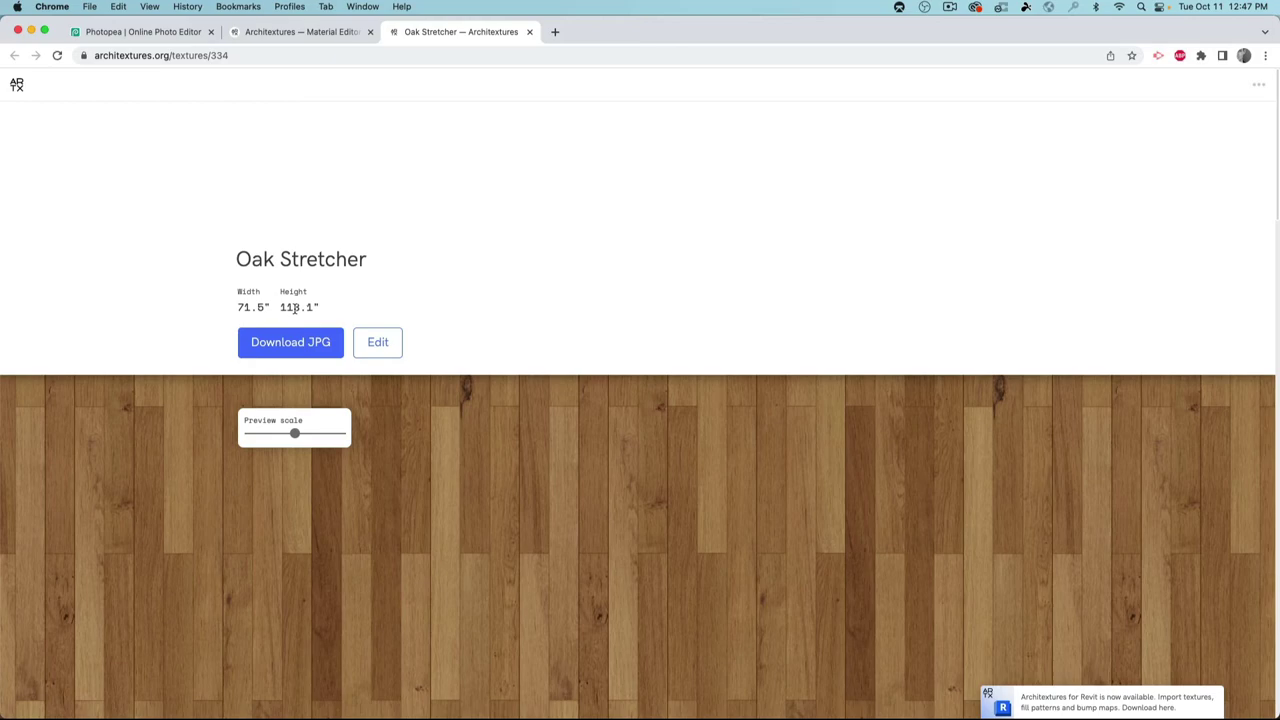
{"action": "key", "text": "super+Tab"}
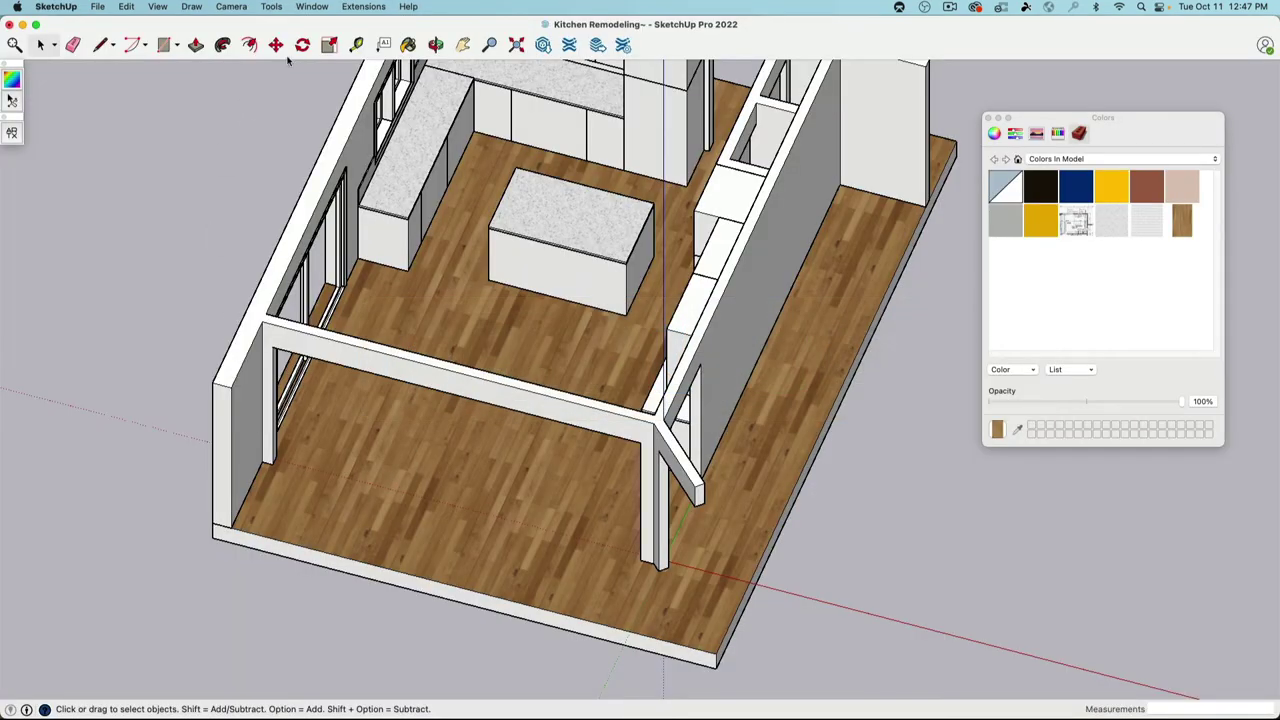
Step: Tape-measure the kitchen floor's front edge at 232.1322", then switch back to the browser
{"action": "left_click", "coordinate": [356, 44]}
{"action": "left_click", "coordinate": [718, 646]}
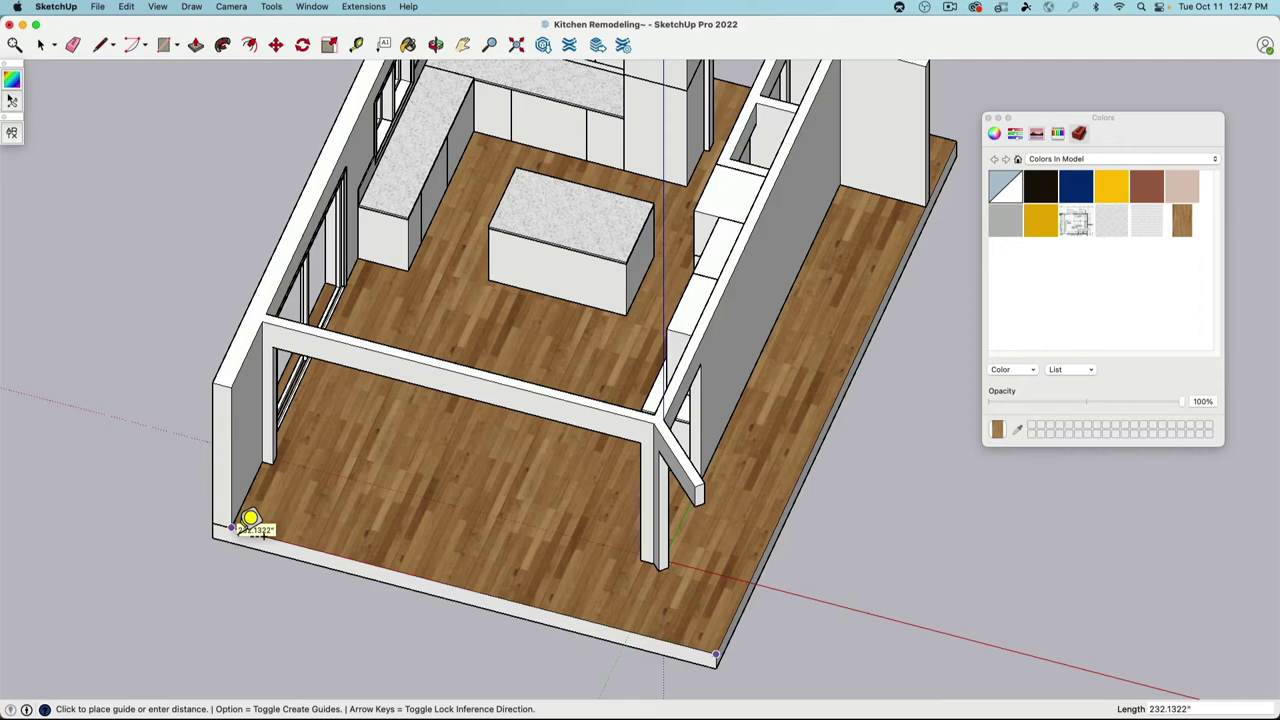
{"action": "left_click", "coordinate": [250, 520]}
{"action": "key", "text": "super+Tab"}
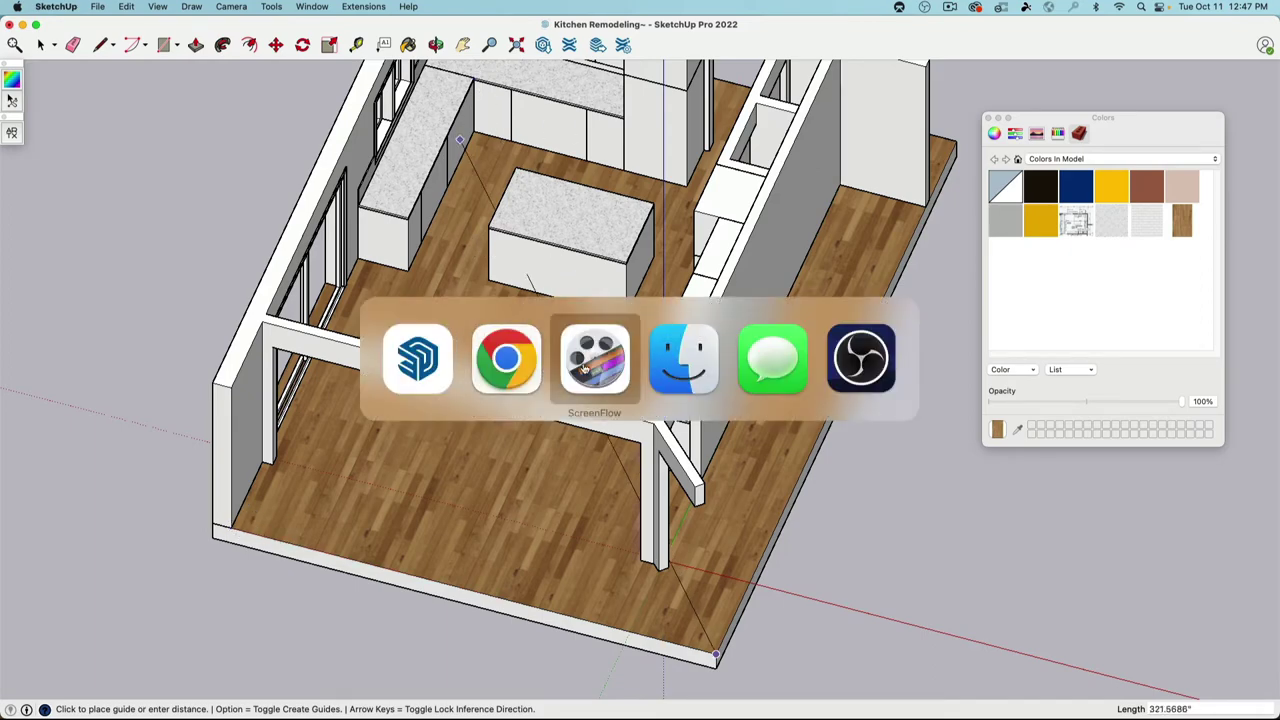
Step: In Photopea, duplicate the oak texture layer twice, placing the first copy right beside the original
{"action": "left_click", "coordinate": [518, 362]}
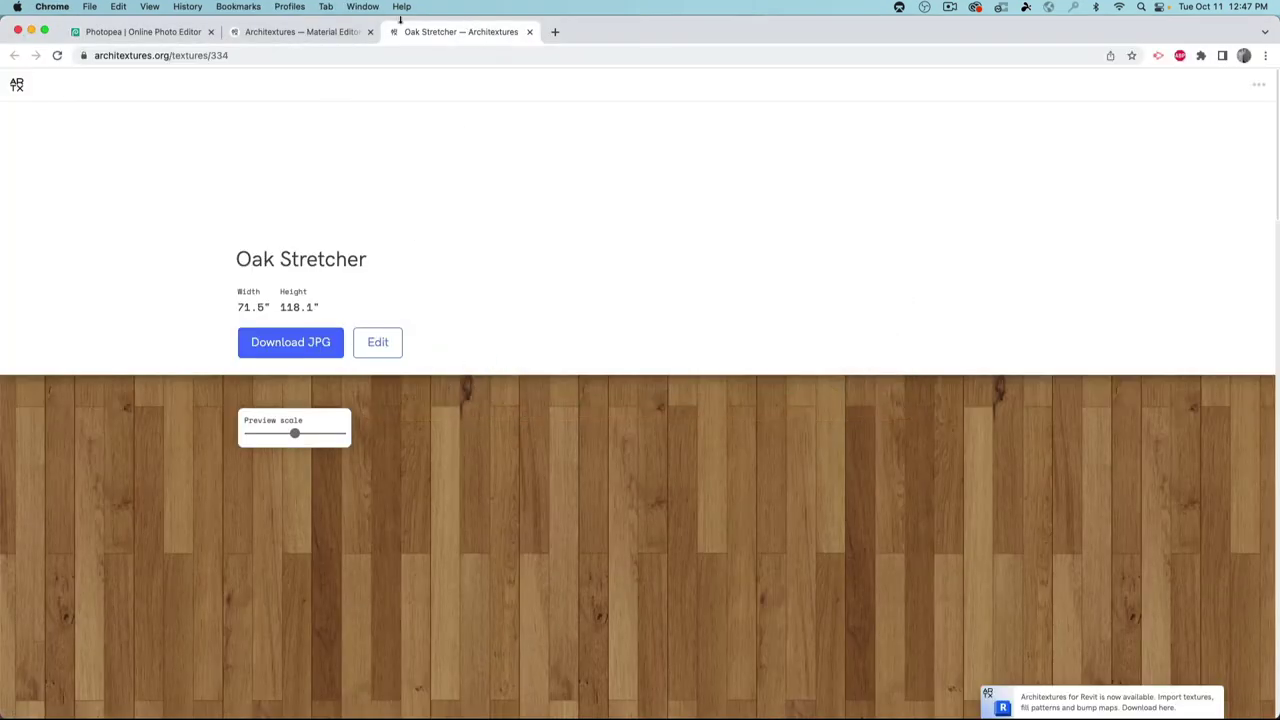
{"action": "left_click", "coordinate": [165, 32]}
{"action": "scroll", "coordinate": [343, 323], "scroll_direction": "down", "scroll_amount": 5}
{"action": "scroll", "coordinate": [341, 321], "scroll_direction": "down", "scroll_amount": 2}
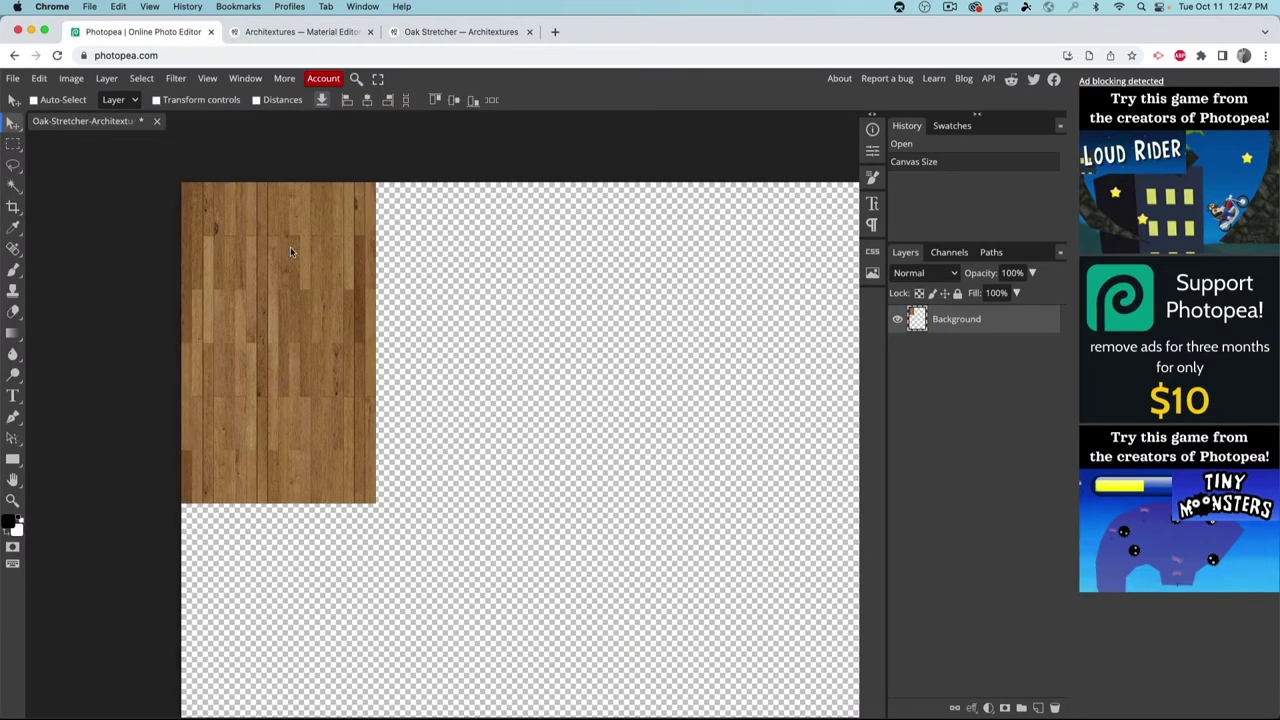
{"action": "key", "text": "super"}
{"action": "key", "text": "super+j"}
{"action": "left_click_drag", "start_coordinate": [250, 282], "coordinate": [643, 235]}
{"action": "key", "text": "super+j"}
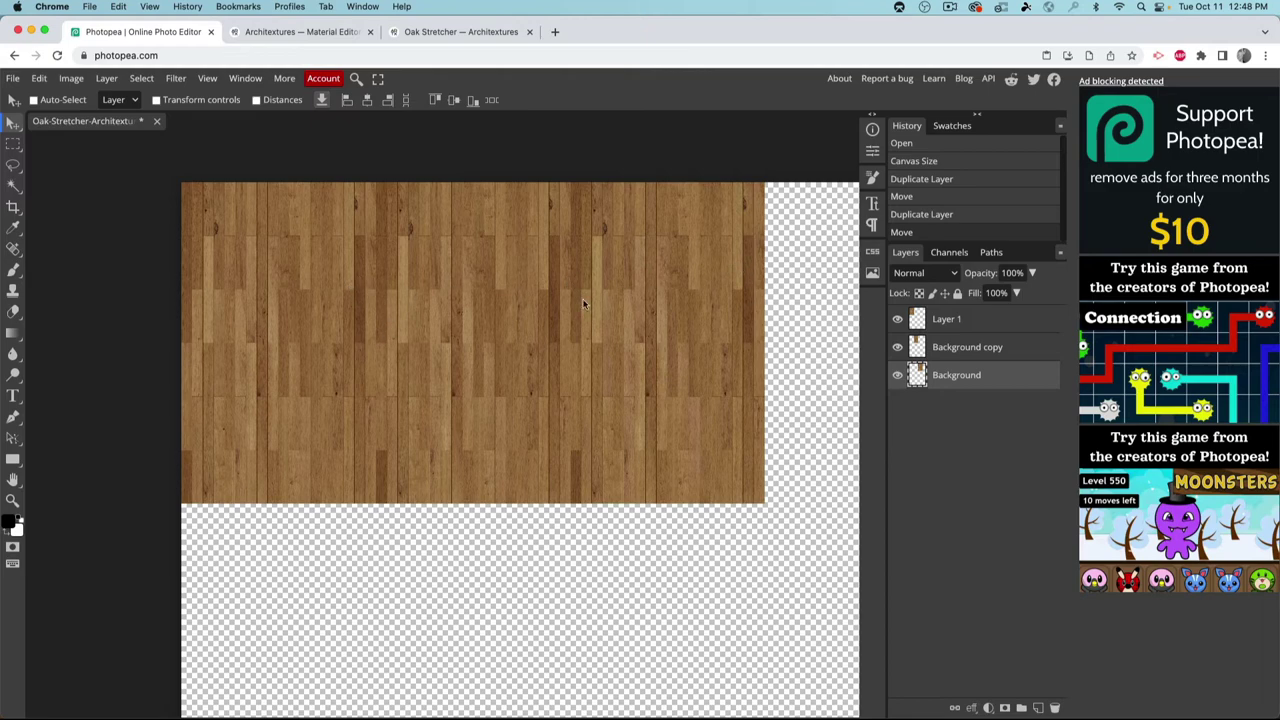
{"action": "scroll", "coordinate": [770, 376], "scroll_direction": "down", "scroll_amount": 5}
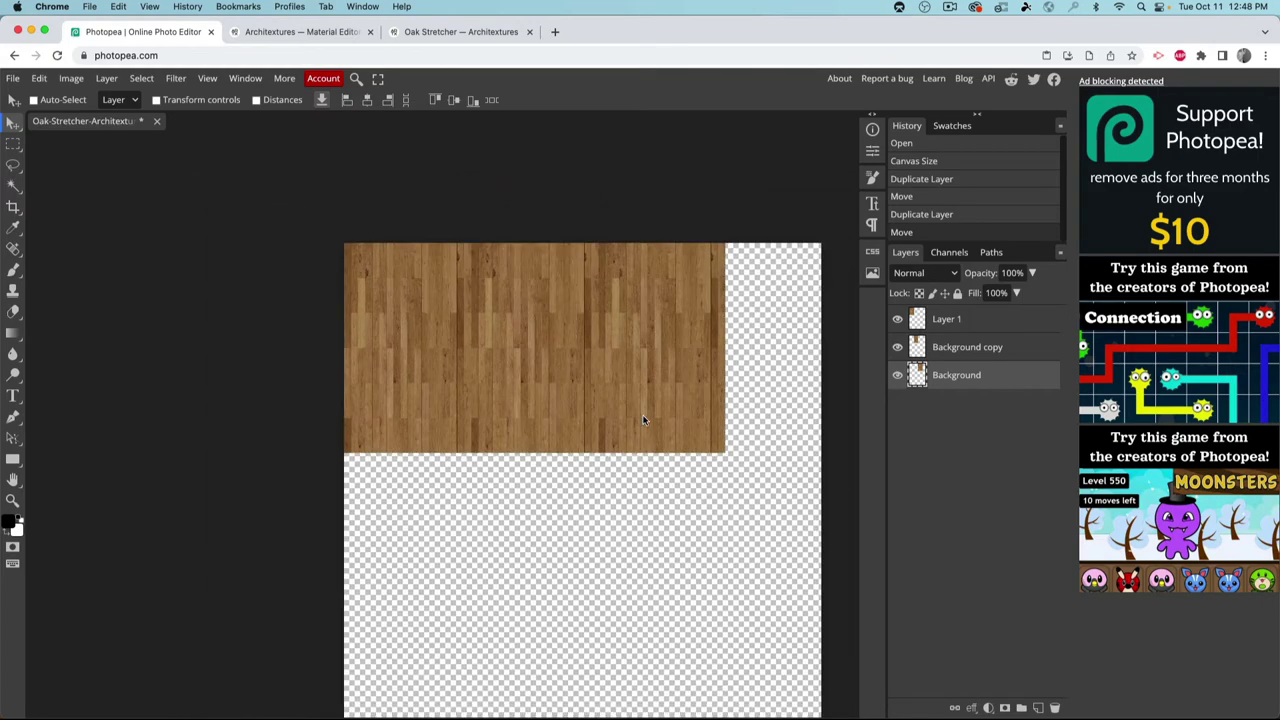
{"action": "scroll", "coordinate": [584, 432], "scroll_direction": "down", "scroll_amount": 1}
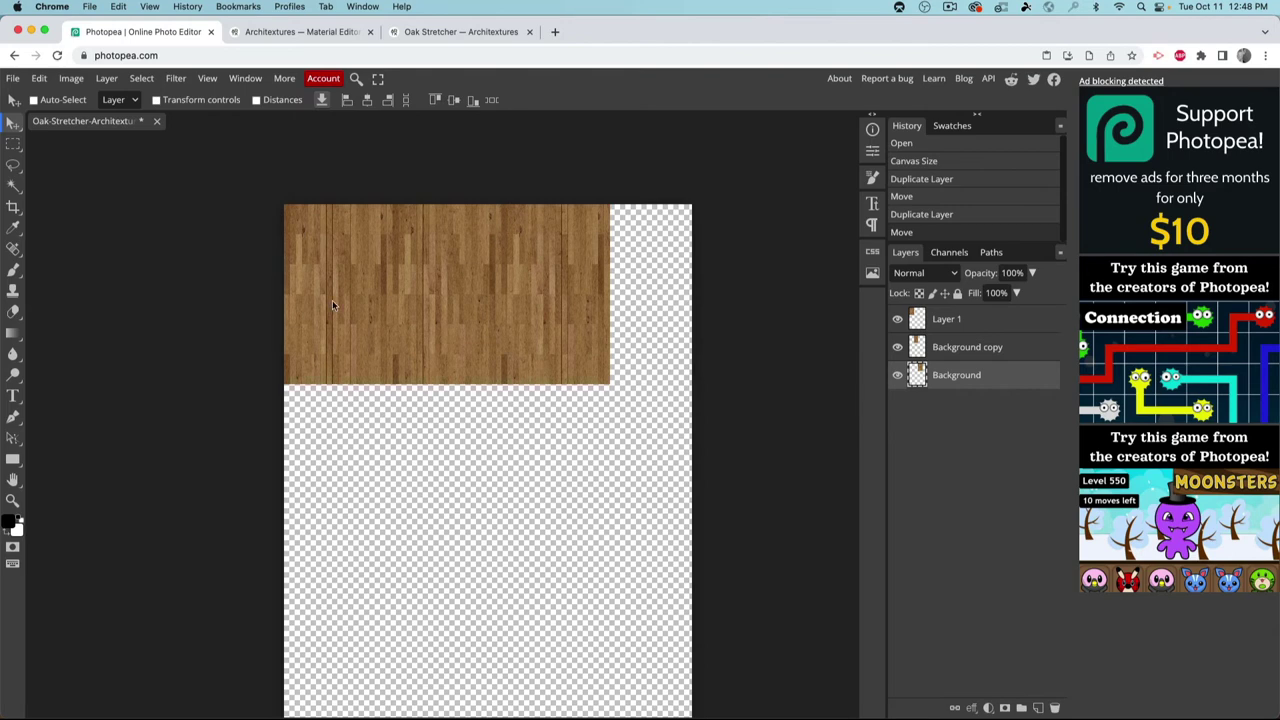
{"action": "key", "text": "super+Tab"}
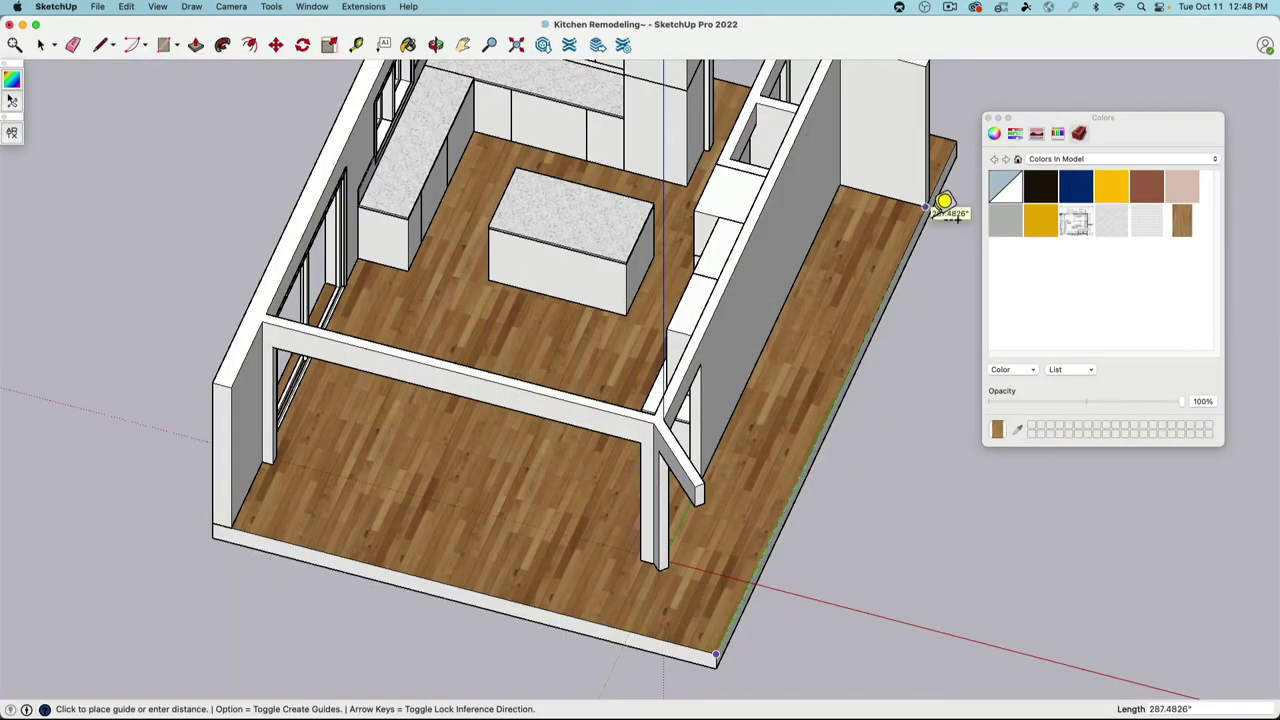
Step: Return to Chrome and reopen the Oak Stretcher page listing 71.5" by 118.1"
{"action": "key", "text": "super+Tab"}
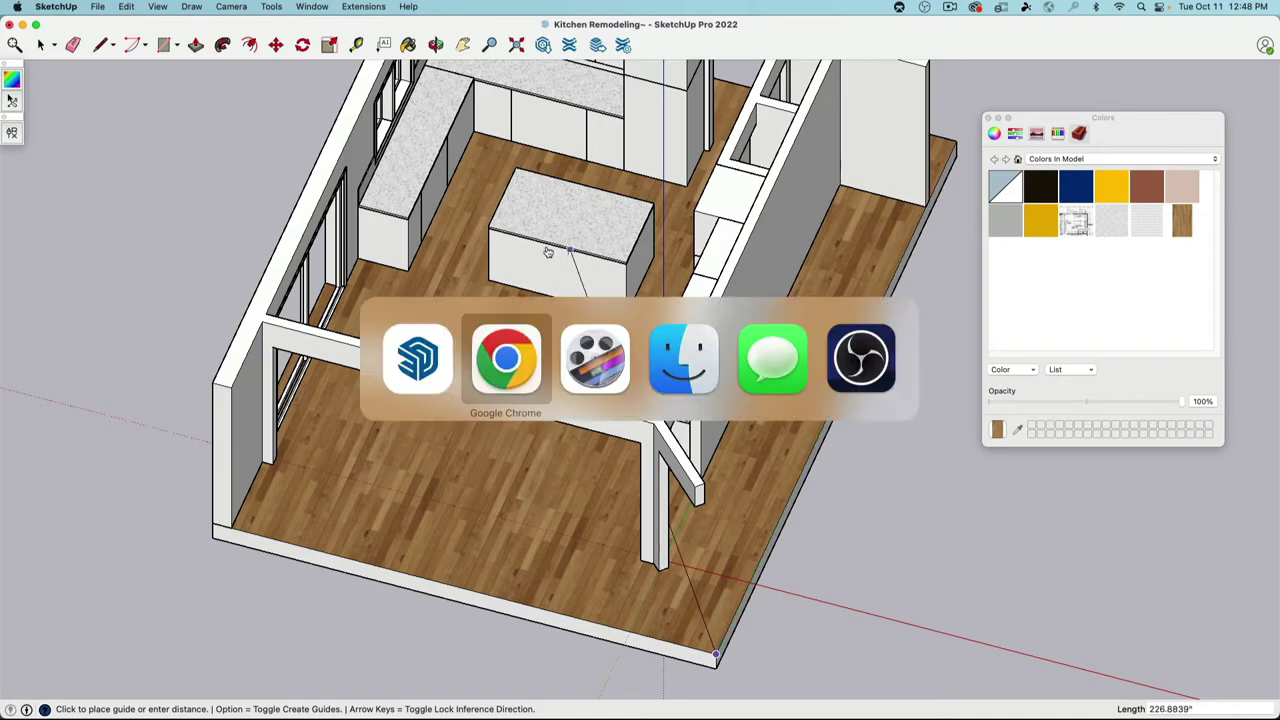
{"action": "left_click", "coordinate": [510, 362]}
{"action": "left_click", "coordinate": [313, 32]}
{"action": "left_click", "coordinate": [444, 32]}
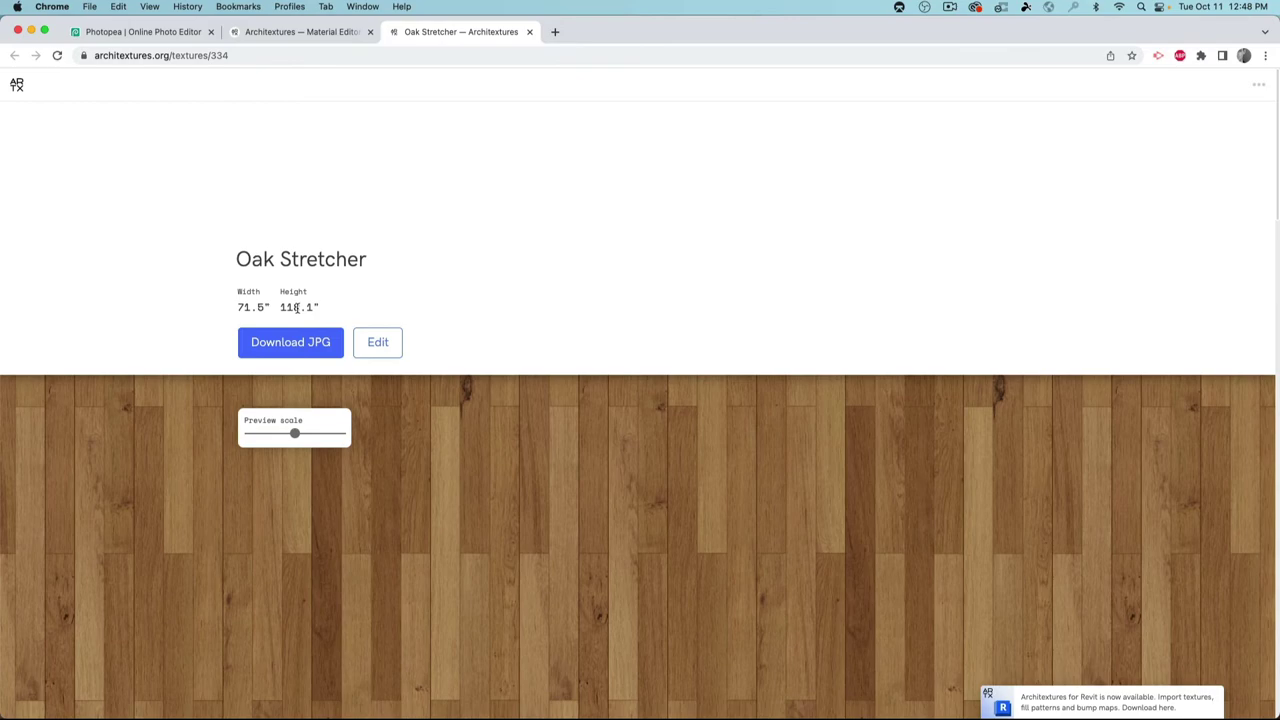
Step: Back in Photopea, review the image size without changing it
{"action": "left_click", "coordinate": [140, 32]}
{"action": "left_click", "coordinate": [72, 78]}
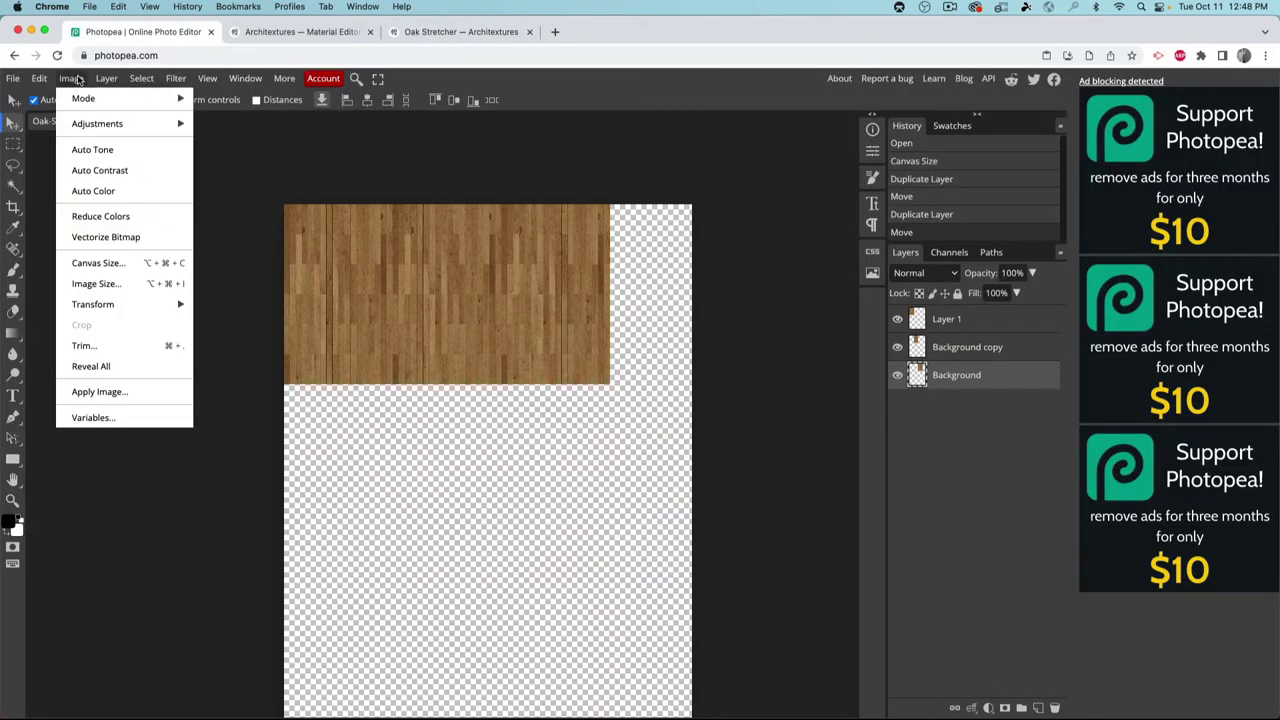
{"action": "left_click", "coordinate": [120, 283]}
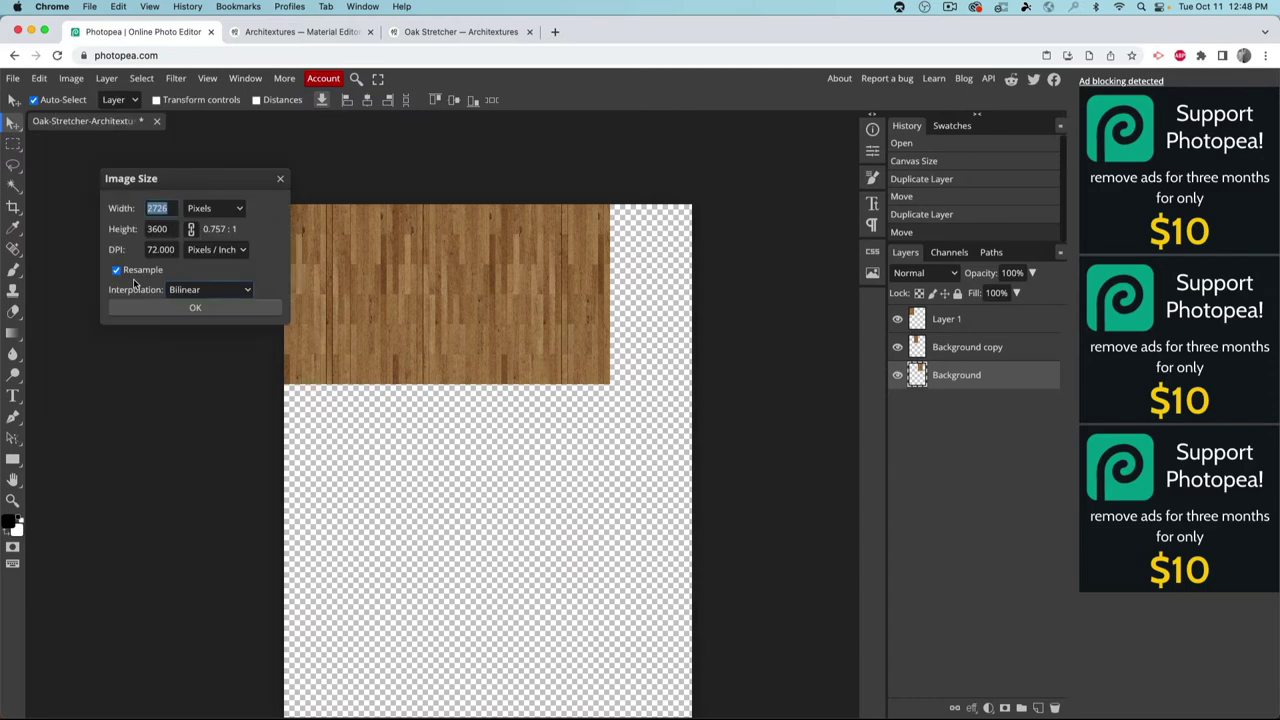
{"action": "left_click", "coordinate": [171, 206]}
{"action": "left_click", "coordinate": [282, 180]}
Step: Crop the canvas so its width ends at the wood strip's edge
{"action": "left_click", "coordinate": [14, 207]}
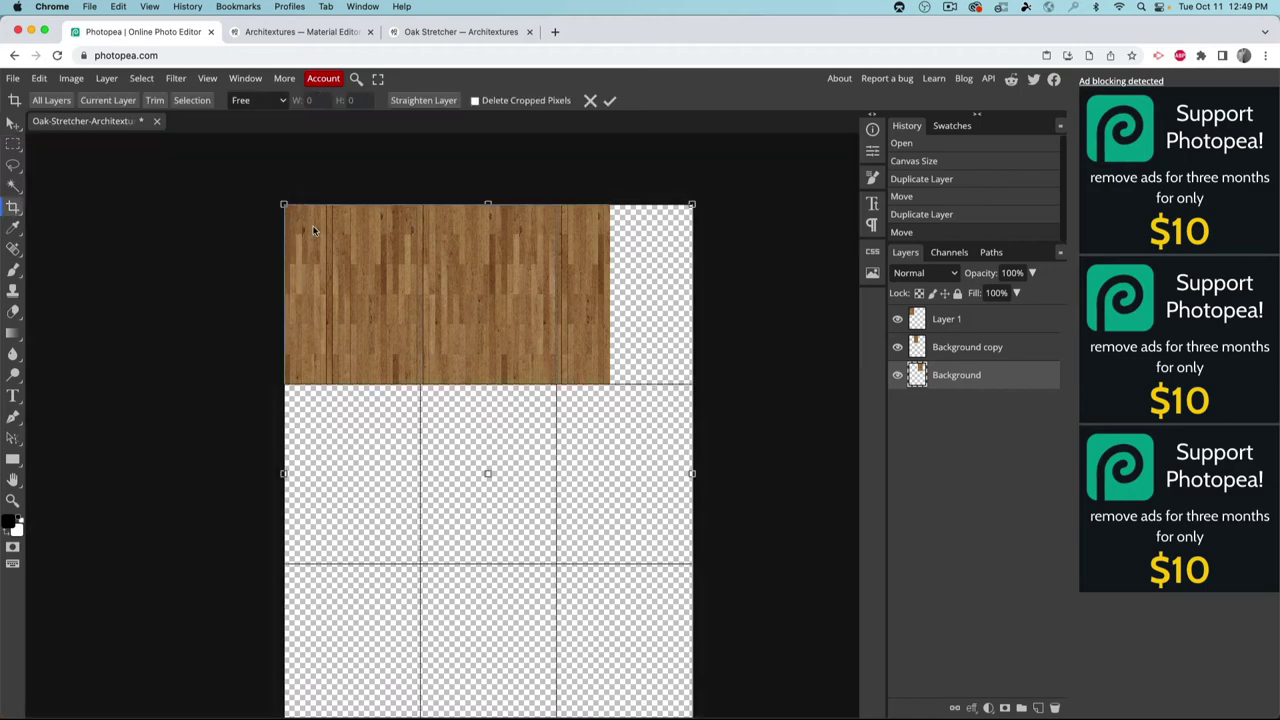
{"action": "mouse_move", "coordinate": [690, 473]}
{"action": "left_mouse_down"}
{"action": "mouse_move", "coordinate": [652, 432]}
{"action": "mouse_move", "coordinate": [612, 420]}
{"action": "left_mouse_up"}
{"action": "scroll", "coordinate": [634, 334], "scroll_direction": "up", "scroll_amount": 5}
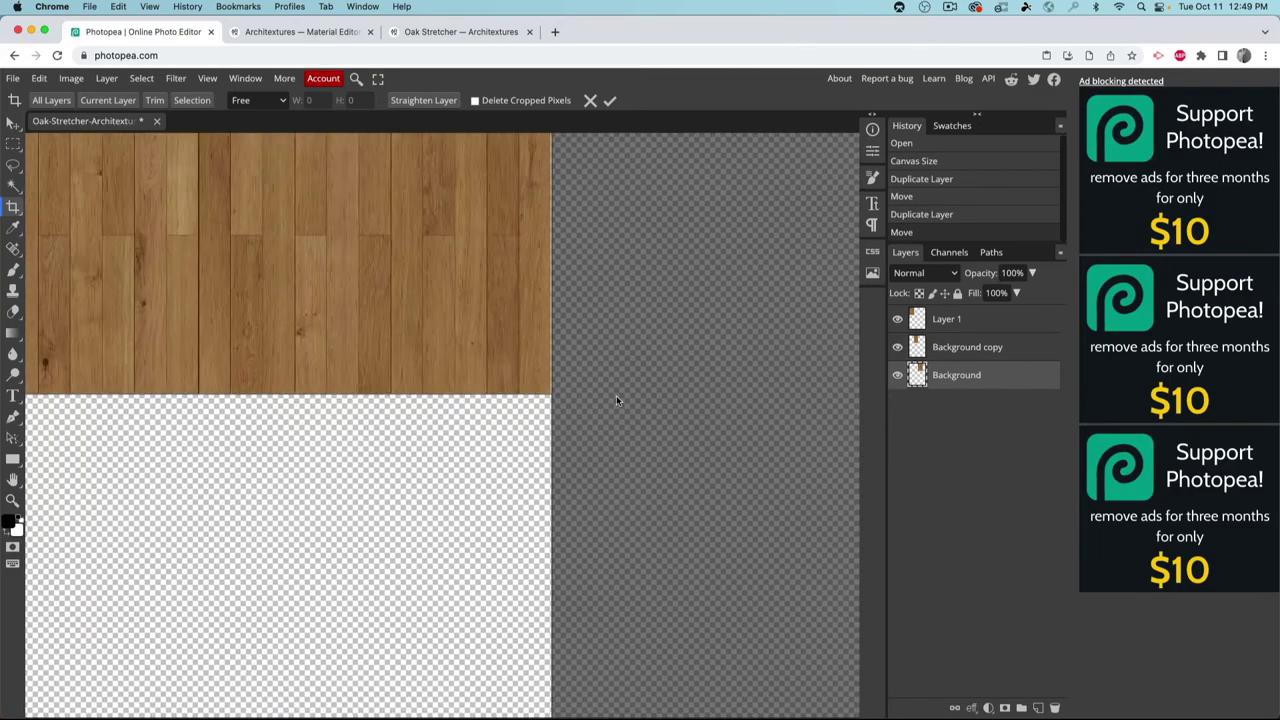
{"action": "scroll", "coordinate": [536, 396], "scroll_direction": "up", "scroll_amount": 5}
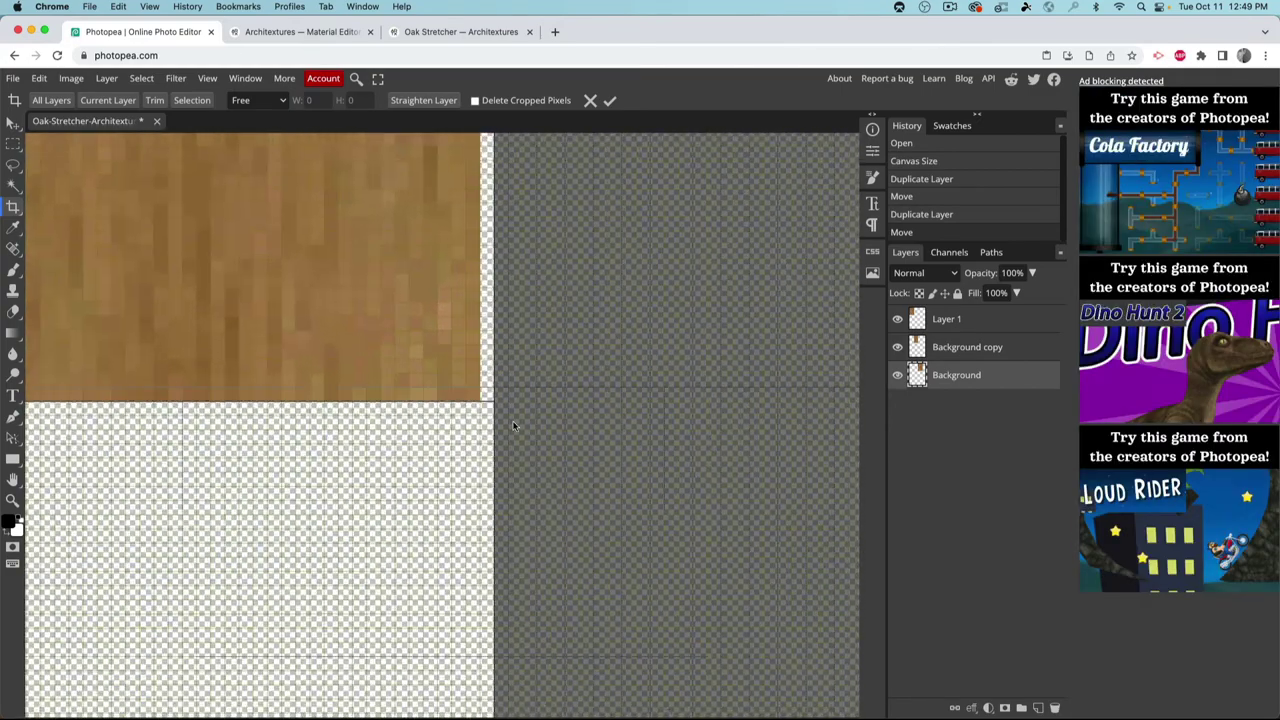
{"action": "left_click_drag", "start_coordinate": [487, 413], "coordinate": [487, 413]}
{"action": "scroll", "coordinate": [484, 415], "scroll_direction": "down", "scroll_amount": 5}
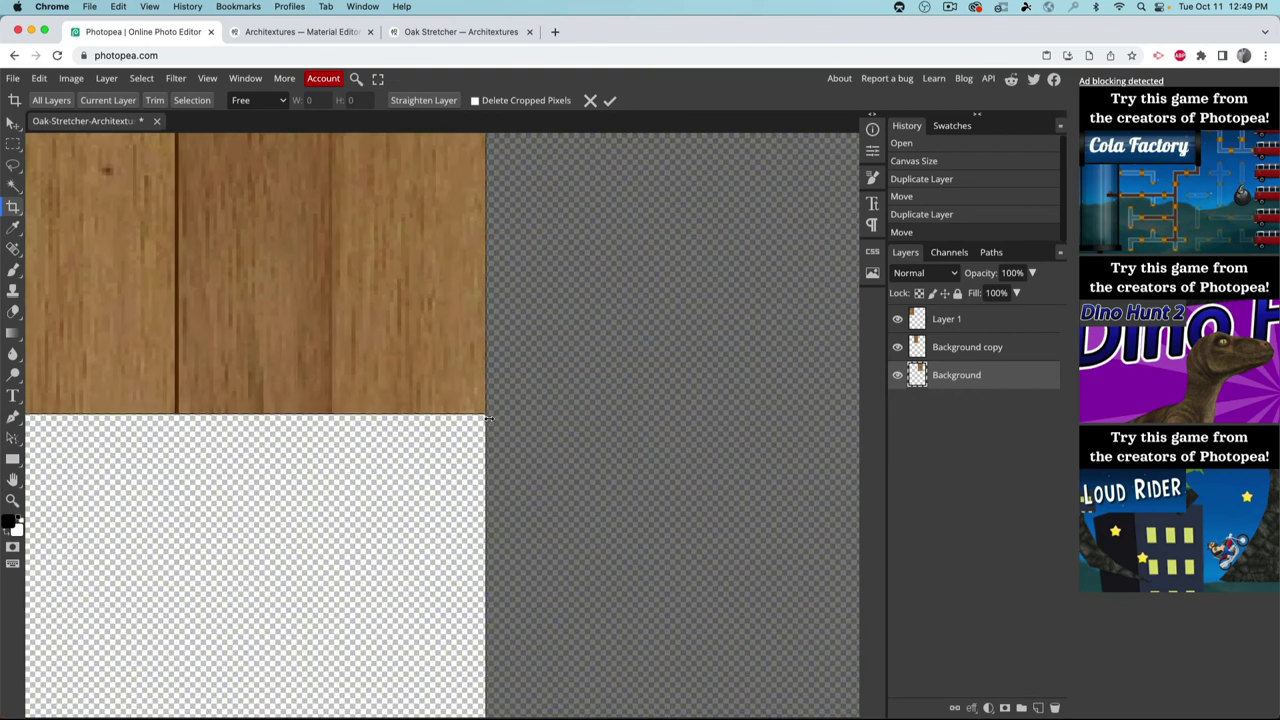
{"action": "scroll", "coordinate": [436, 421], "scroll_direction": "down", "scroll_amount": 5}
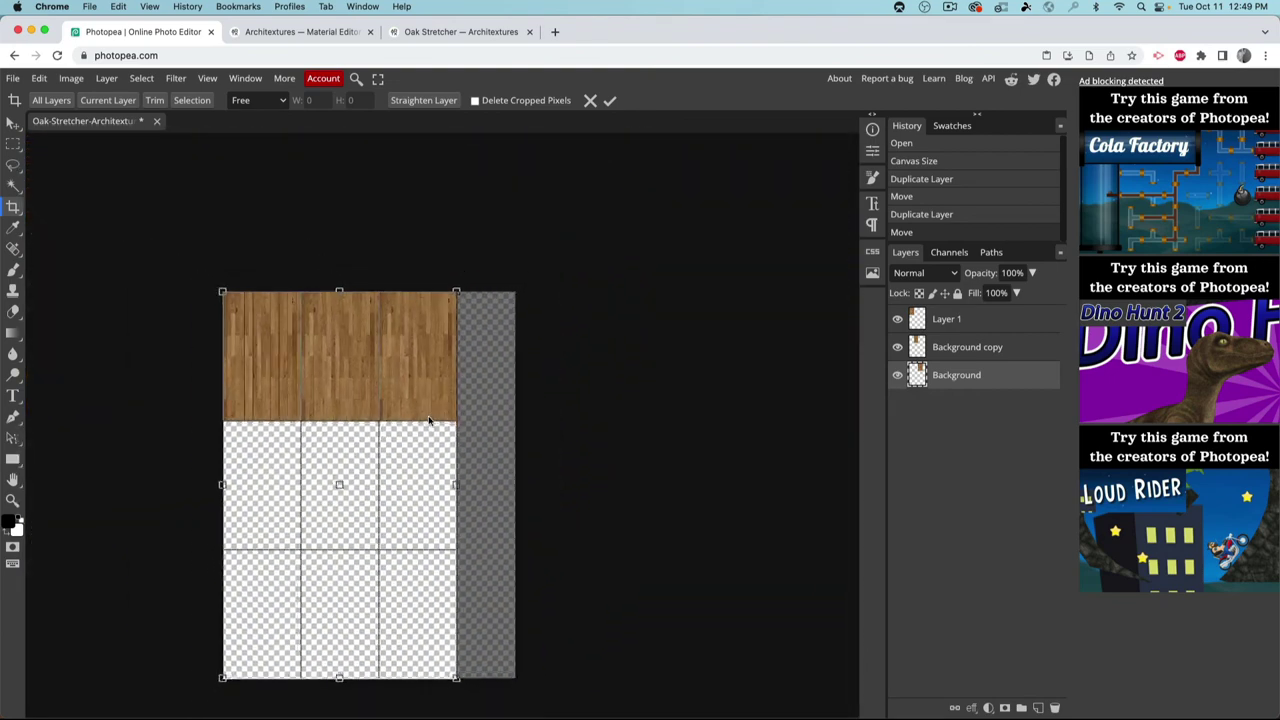
{"action": "key", "text": "Return"}
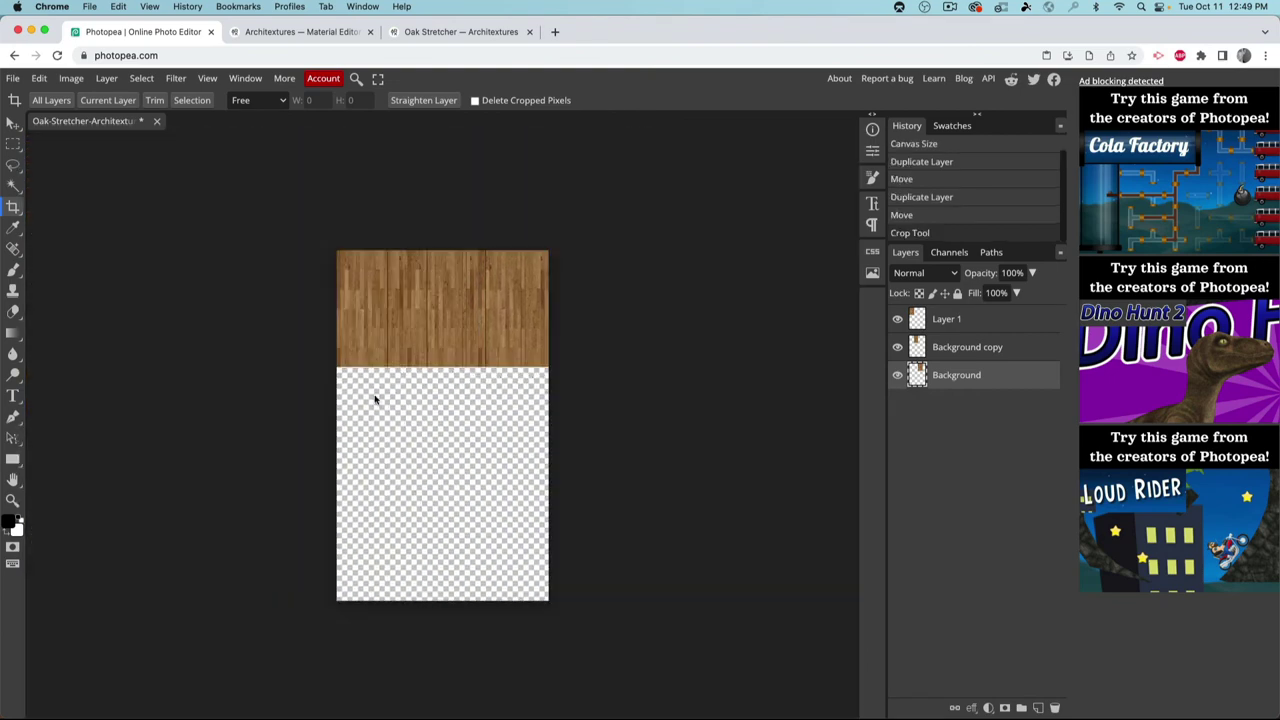
Step: Duplicate the wood strip and move the copies into the empty transparent area
{"action": "left_click", "coordinate": [12, 123]}
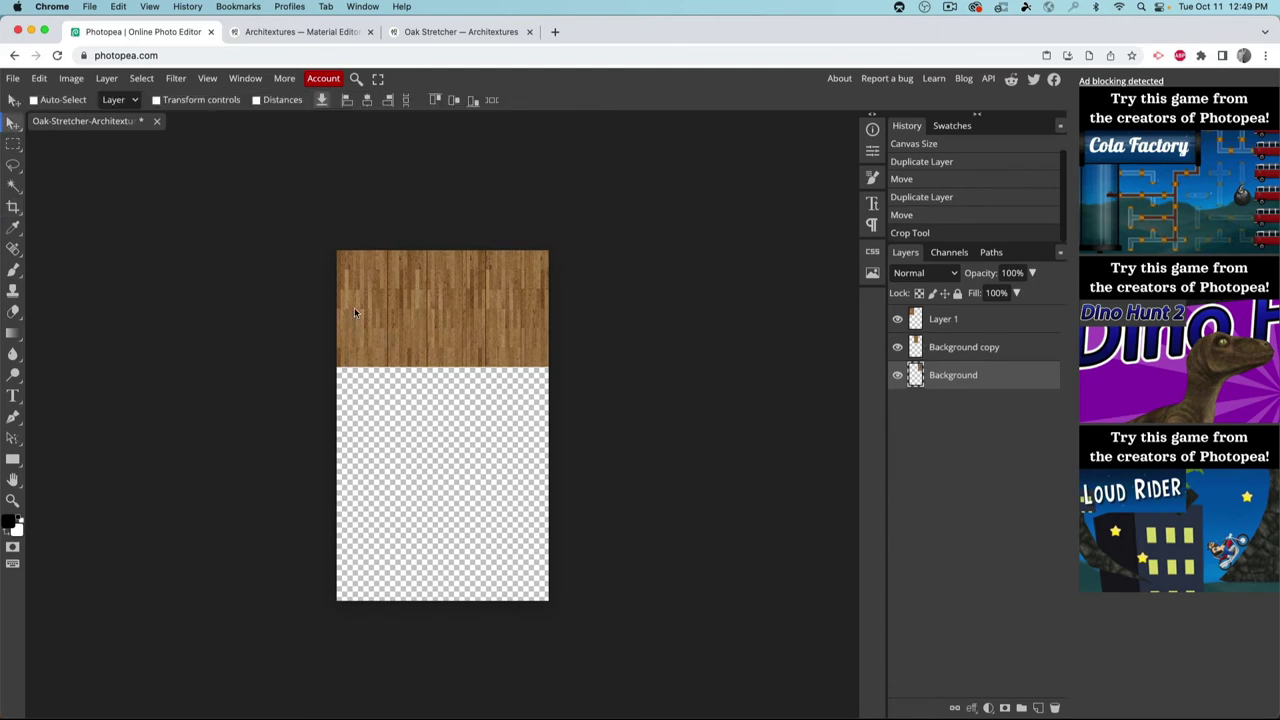
{"action": "key", "text": "super+j"}
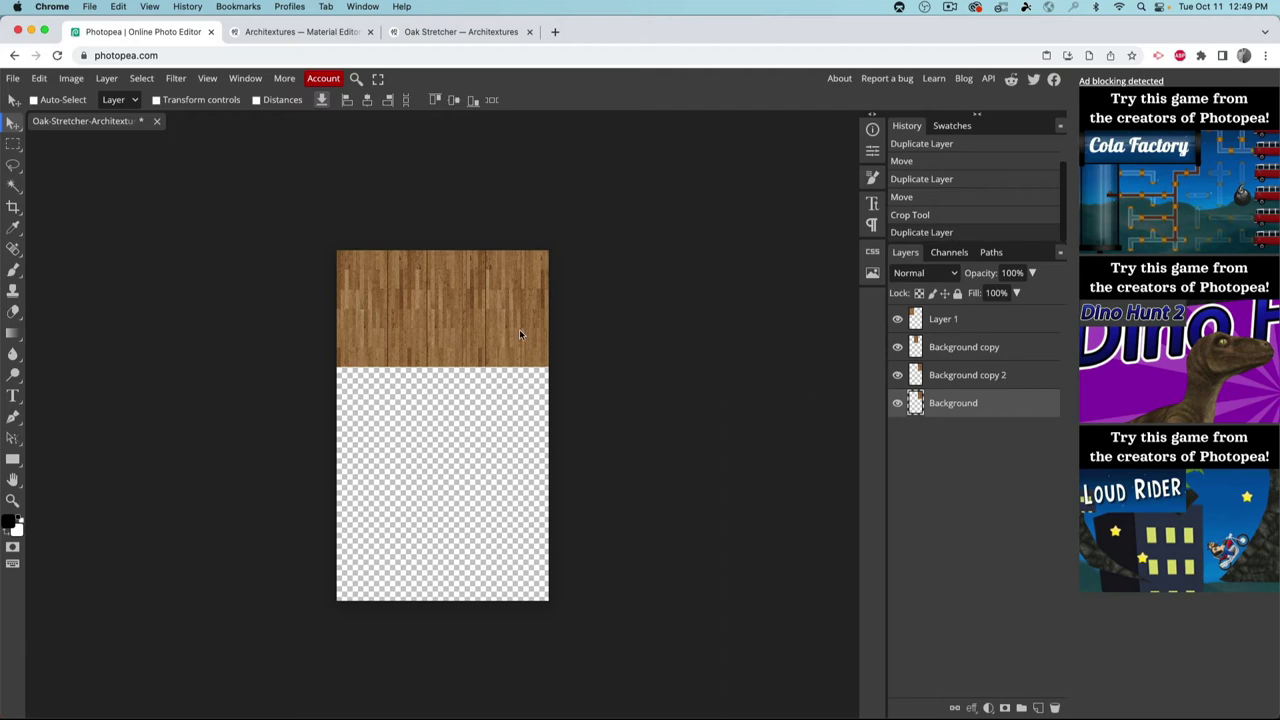
{"action": "left_click_drag", "start_coordinate": [517, 320], "coordinate": [512, 424]}
{"action": "scroll", "coordinate": [512, 424], "scroll_direction": "up", "scroll_amount": 3}
{"action": "key", "text": "super+j"}
{"action": "left_click_drag", "start_coordinate": [477, 415], "coordinate": [474, 377]}
{"action": "scroll", "coordinate": [455, 270], "scroll_direction": "up", "scroll_amount": 3, "text": "ctrl"}
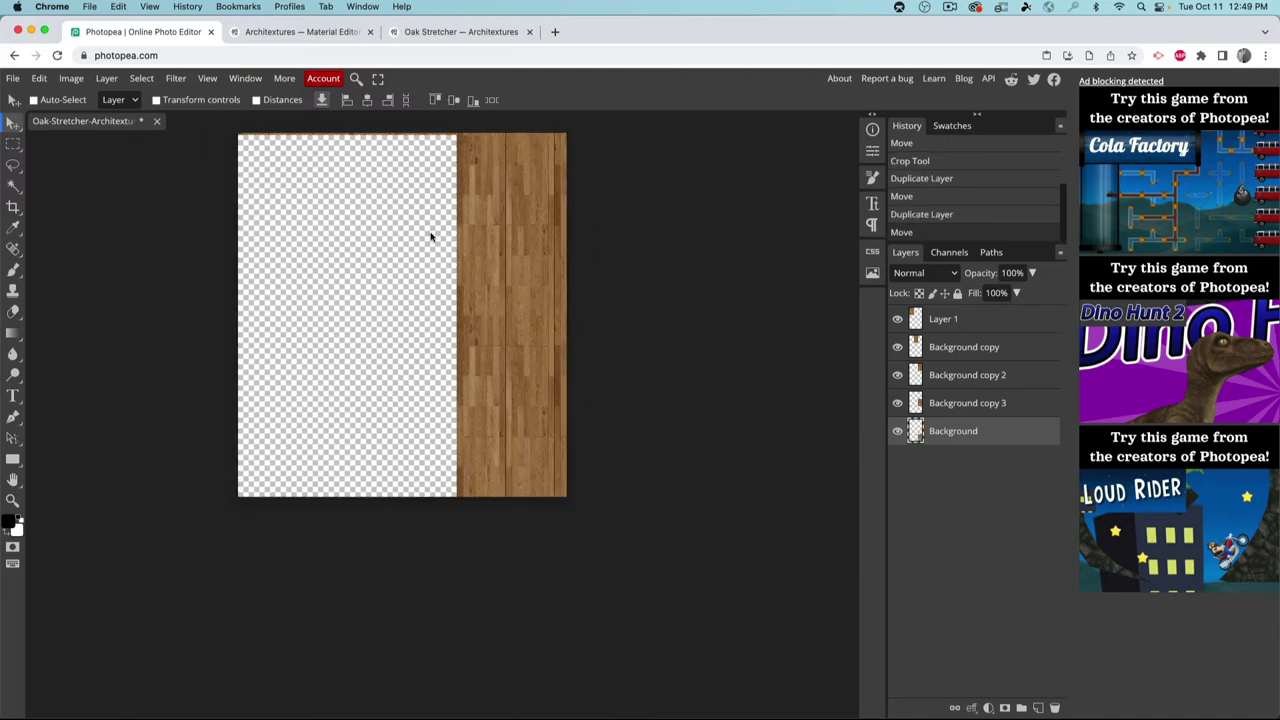
{"action": "scroll", "coordinate": [409, 357], "scroll_direction": "up", "scroll_amount": 3}
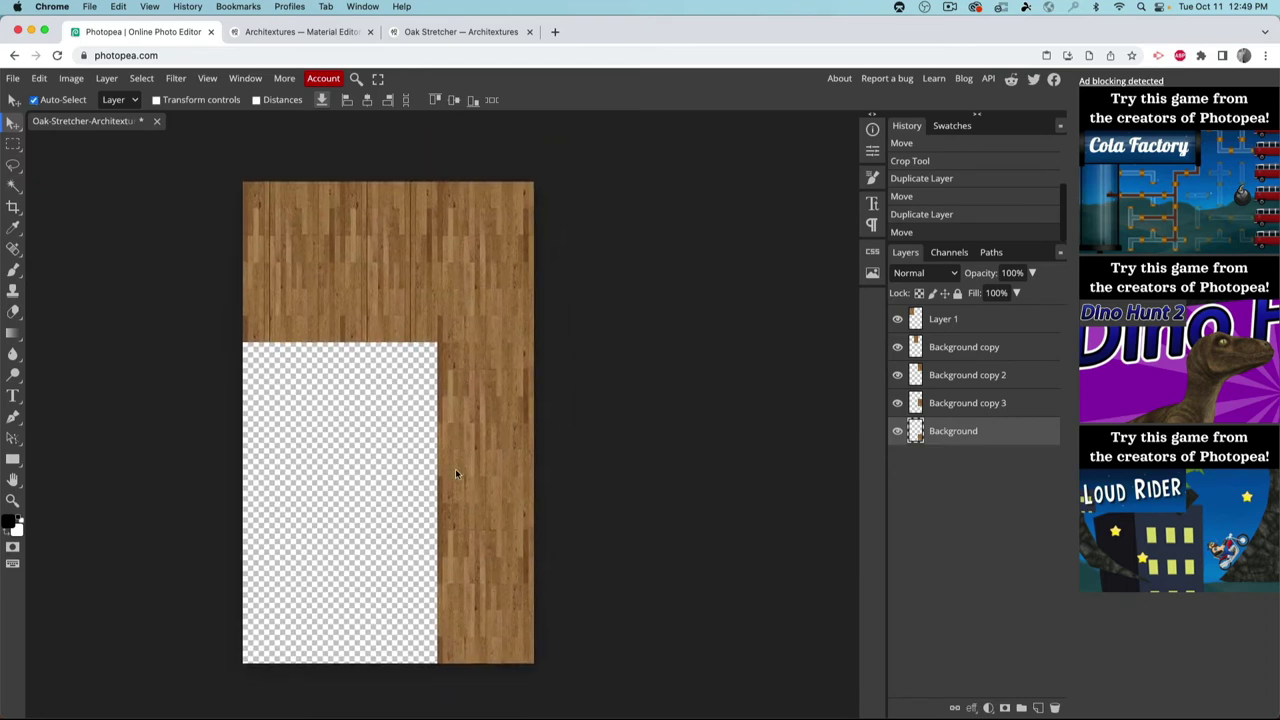
{"action": "left_click_drag", "start_coordinate": [456, 473], "coordinate": [395, 562], "text": "ctrl+alt"}
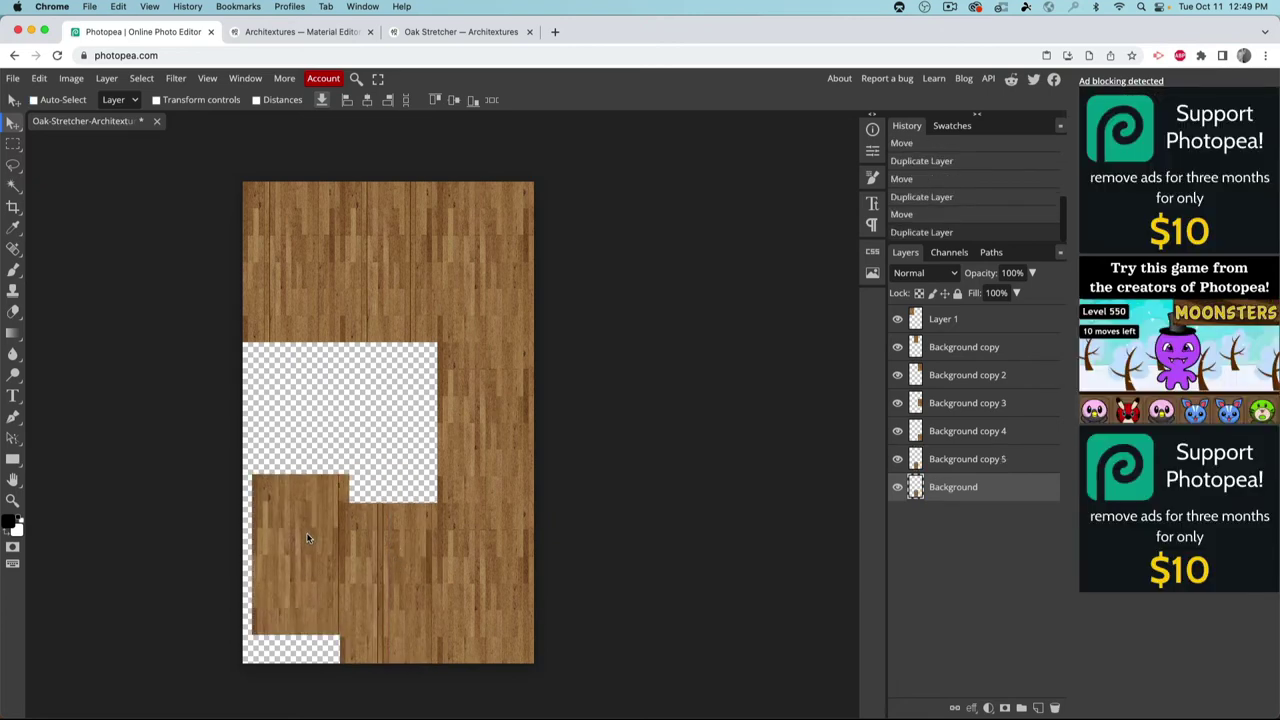
{"action": "left_click_drag", "start_coordinate": [306, 540], "coordinate": [297, 558]}
{"action": "mouse_move", "coordinate": [475, 460]}
{"action": "left_mouse_down"}
{"action": "mouse_move", "coordinate": [394, 441]}
{"action": "mouse_move", "coordinate": [492, 445]}
{"action": "left_mouse_up"}
Step: From Background copies 3–5, copy a wood strip leftward to fill the remaining hole, then select Layer 1
{"action": "left_click", "coordinate": [955, 462]}
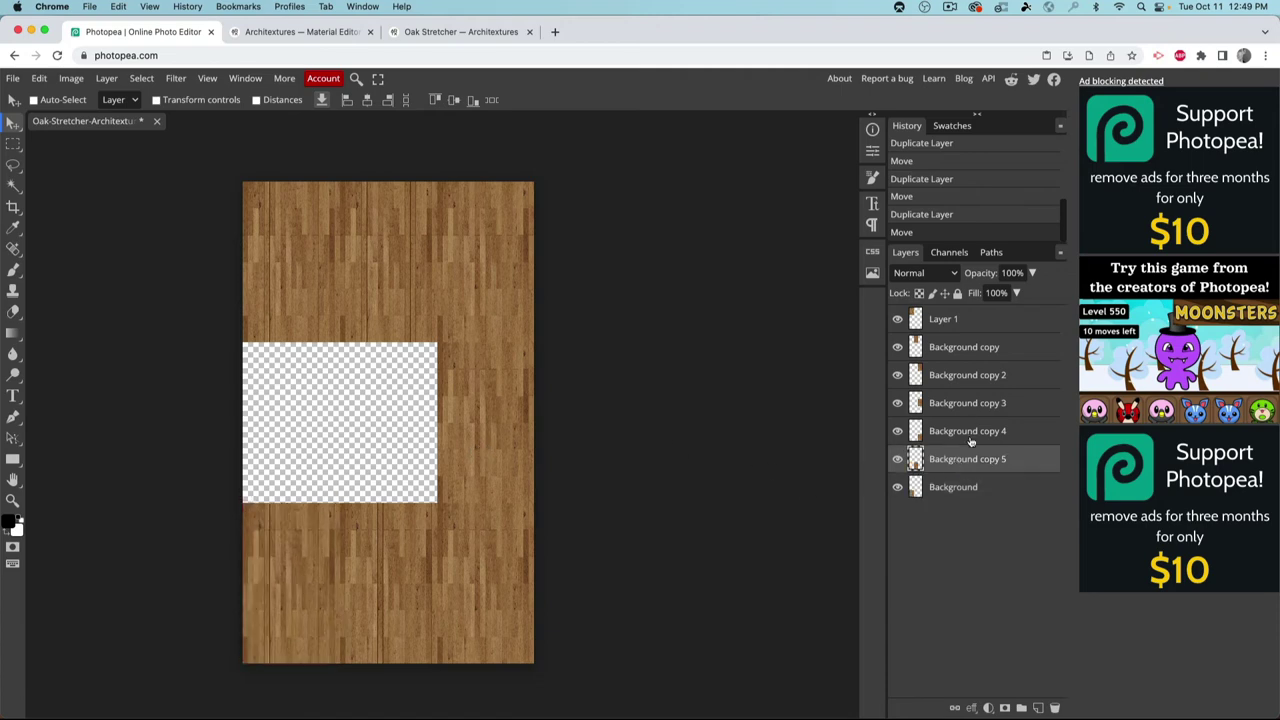
{"action": "left_click", "coordinate": [972, 433]}
{"action": "left_click", "coordinate": [970, 405]}
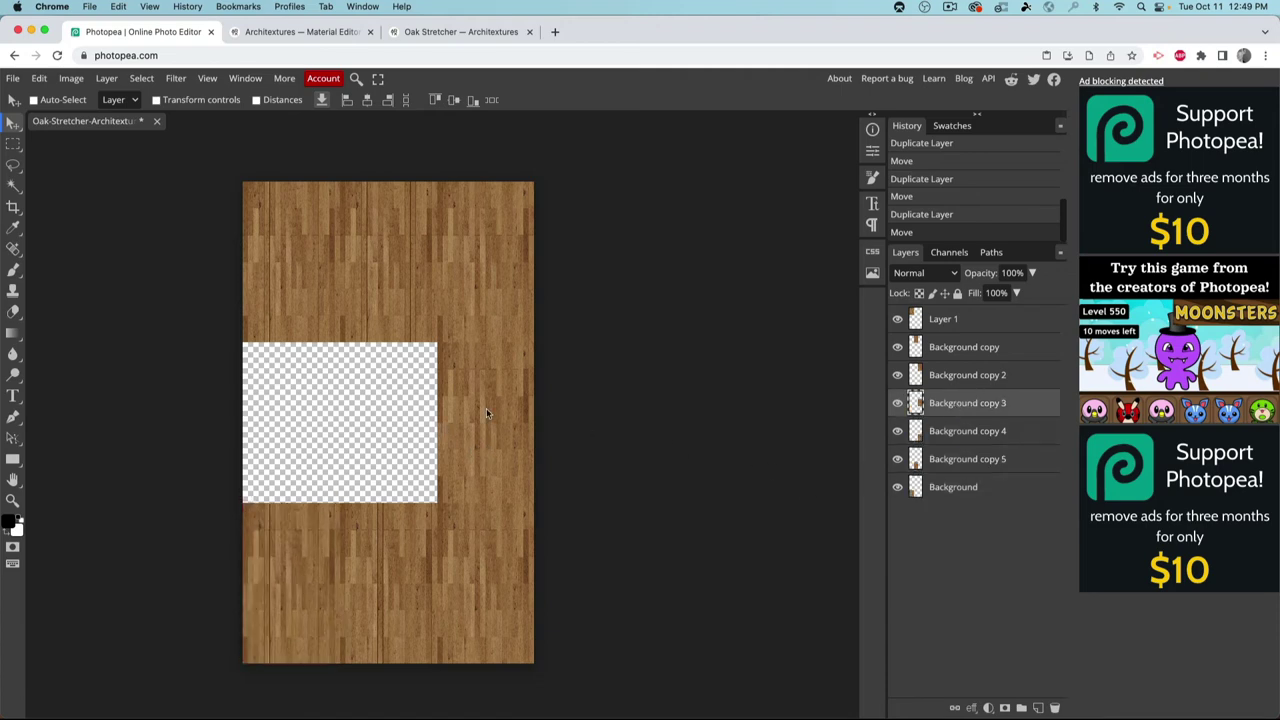
{"action": "left_click_drag", "start_coordinate": [486, 412], "coordinate": [226, 381], "text": "alt"}
{"action": "scroll", "coordinate": [238, 386], "scroll_direction": "up", "scroll_amount": 3, "text": "alt"}
{"action": "scroll", "coordinate": [334, 468], "scroll_direction": "down", "scroll_amount": 1, "text": "alt"}
{"action": "scroll", "coordinate": [334, 466], "scroll_direction": "down", "scroll_amount": 2, "text": "alt"}
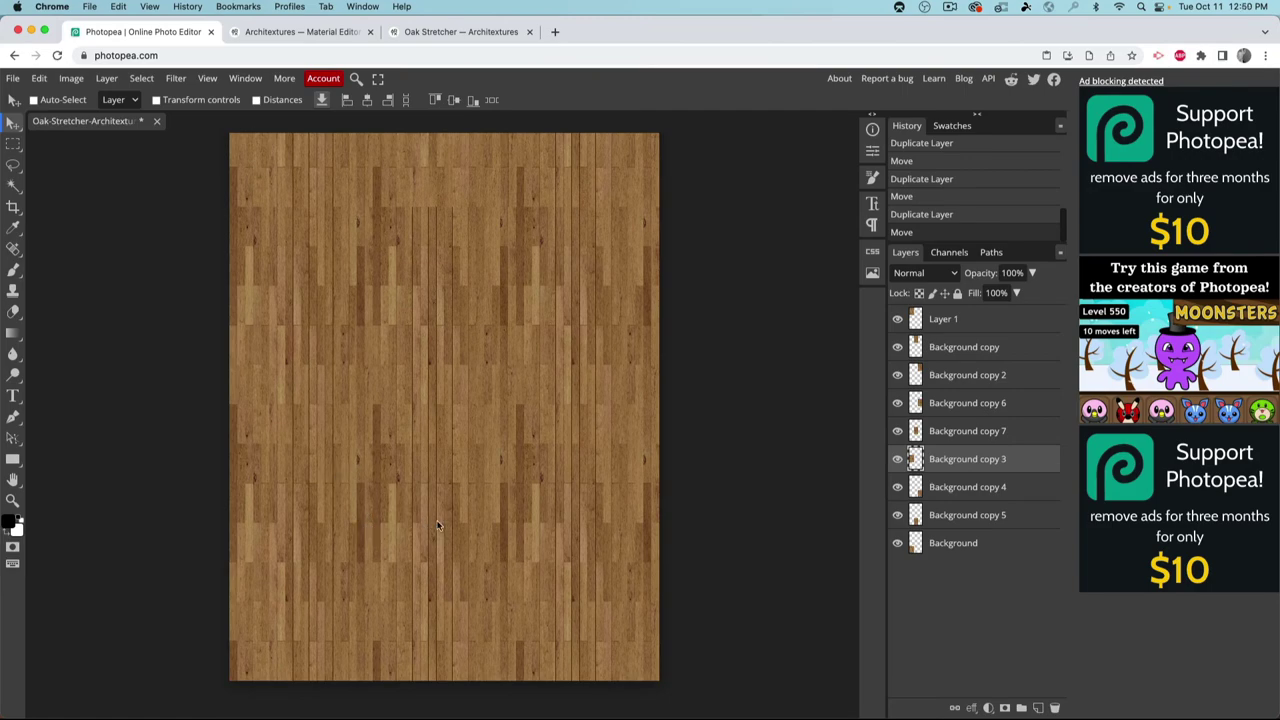
{"action": "scroll", "coordinate": [441, 480], "scroll_direction": "down", "scroll_amount": 3, "text": "alt"}
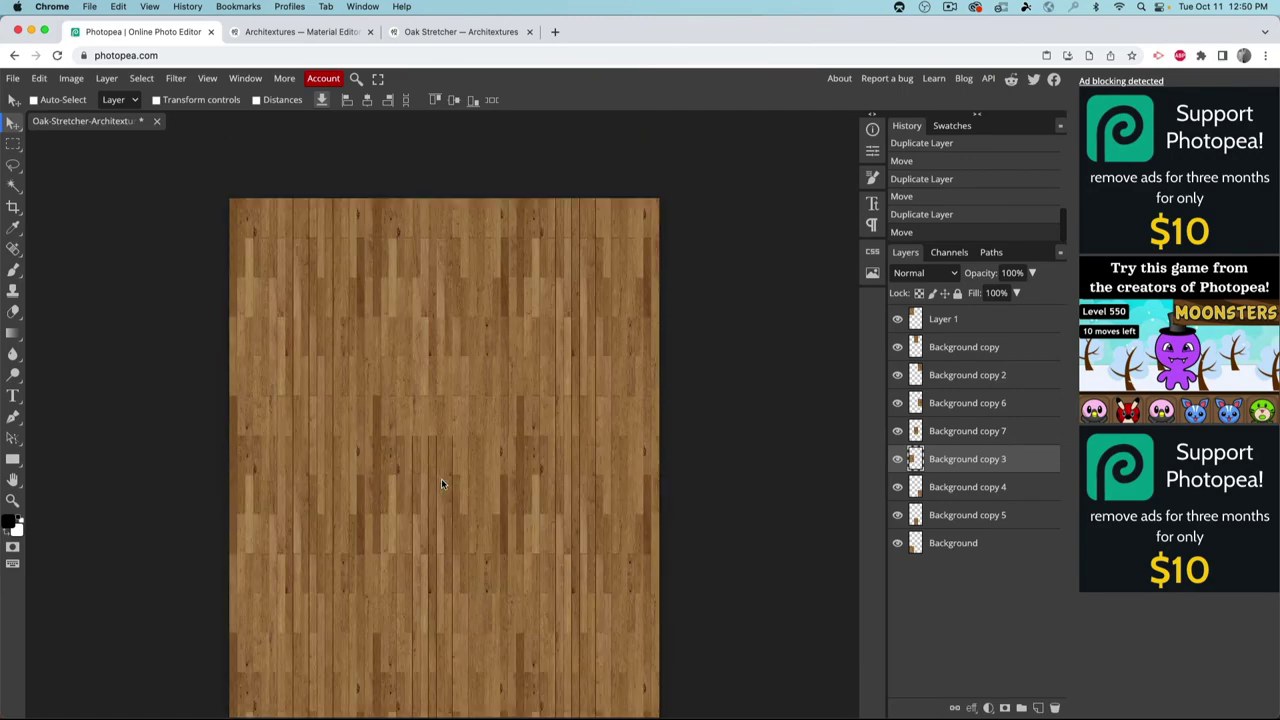
{"action": "scroll", "coordinate": [441, 484], "scroll_direction": "down", "scroll_amount": 2}
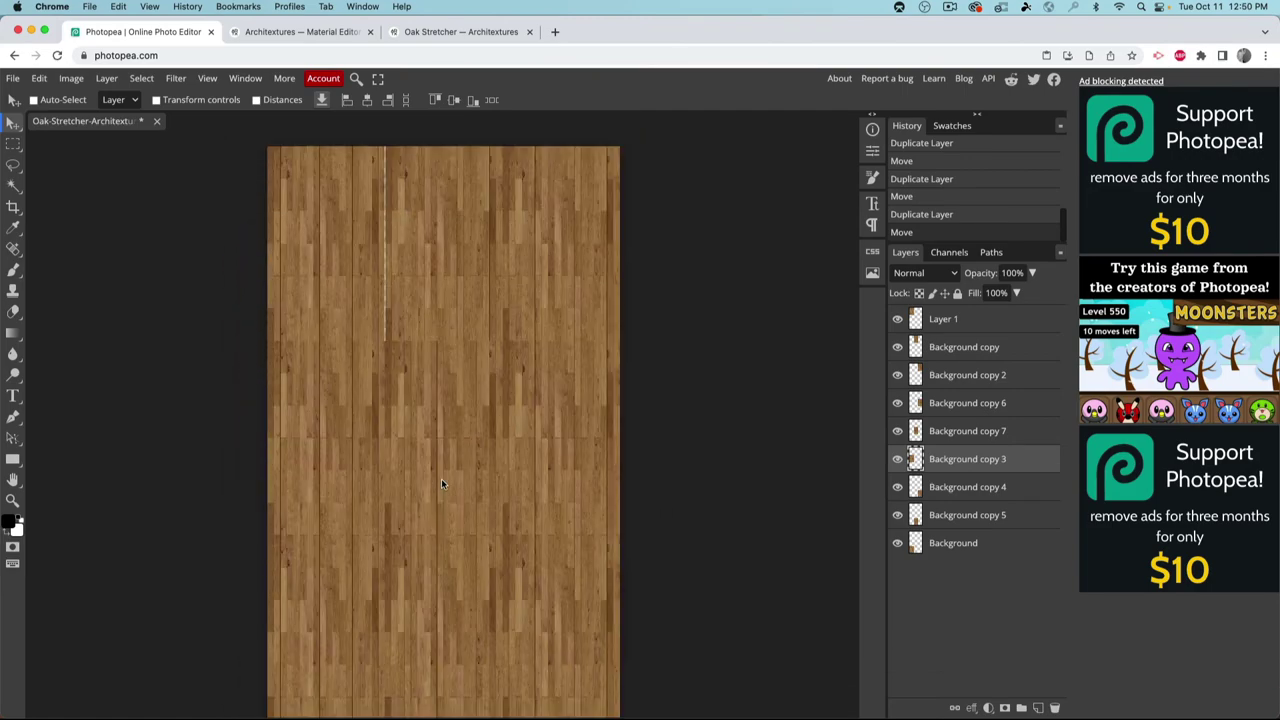
{"action": "scroll", "coordinate": [376, 299], "scroll_direction": "up", "scroll_amount": 4, "text": "alt"}
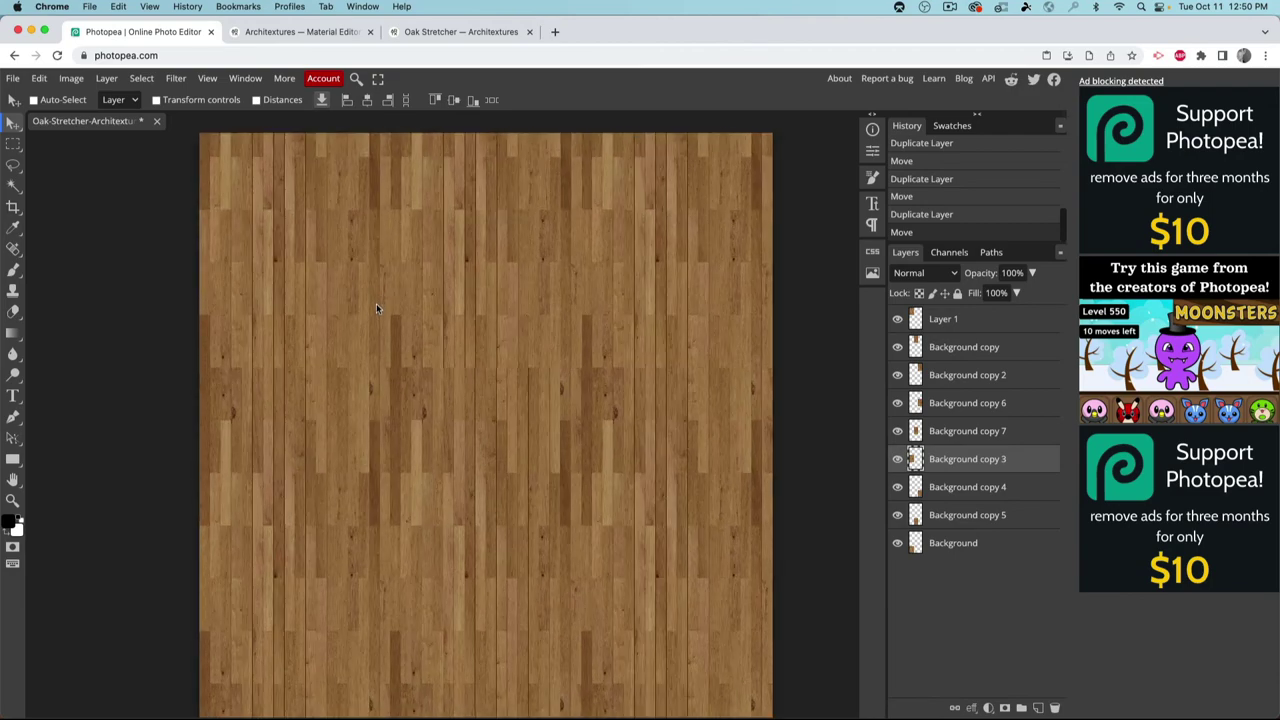
{"action": "scroll", "coordinate": [378, 325], "scroll_direction": "down", "scroll_amount": 1, "text": "alt"}
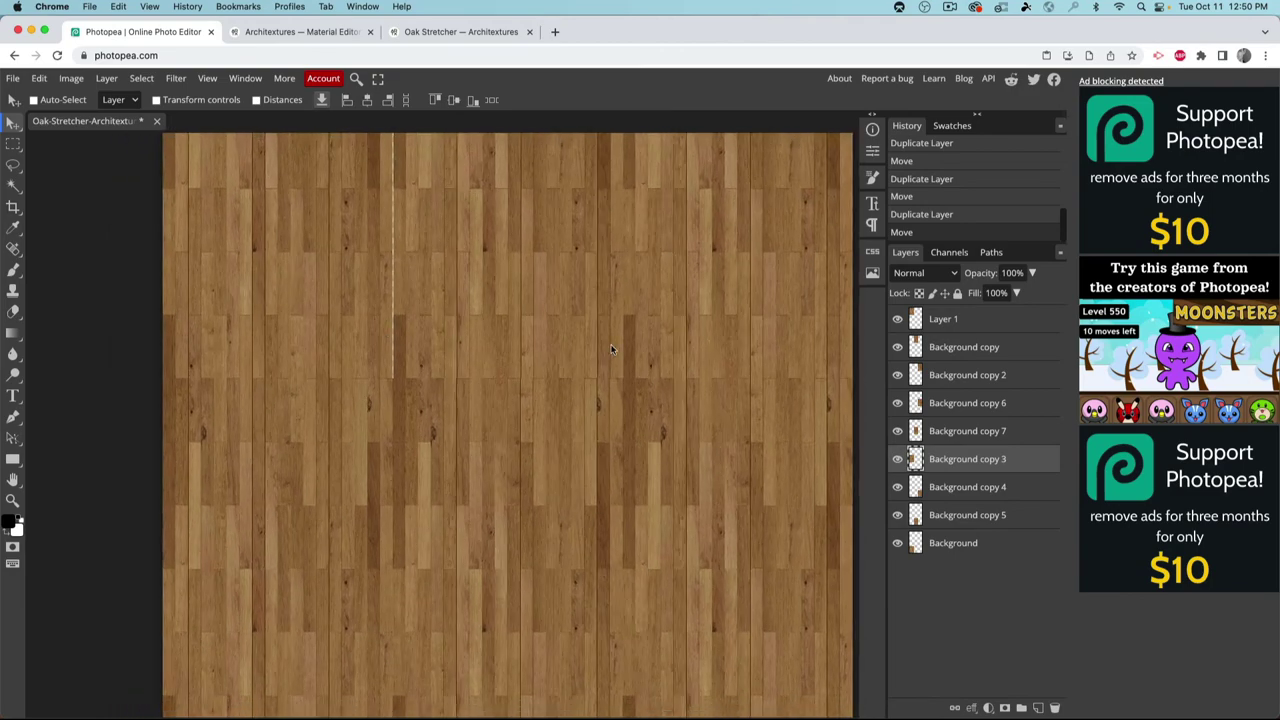
{"action": "left_click", "coordinate": [946, 320]}
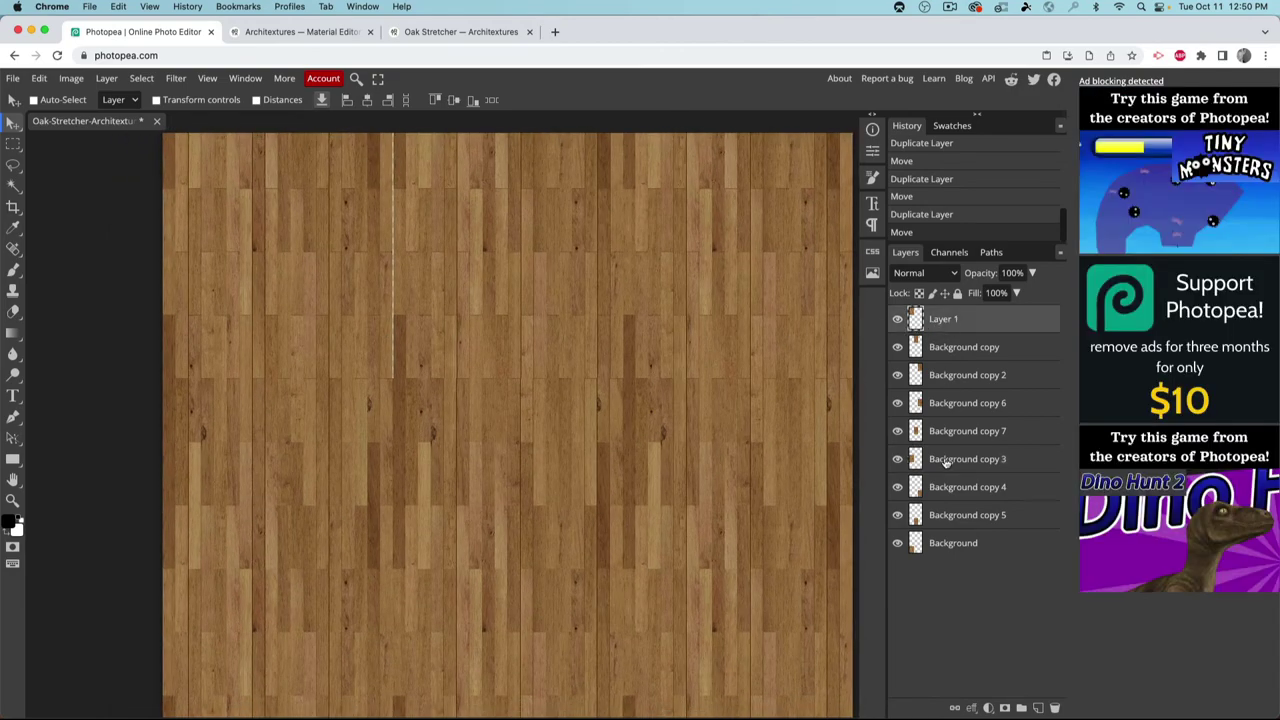
Step: Select all layers from Layer 1 down to Background and merge them into one Layer 1
{"action": "left_click", "coordinate": [972, 544], "text": "shift"}
{"action": "right_click", "coordinate": [970, 546]}
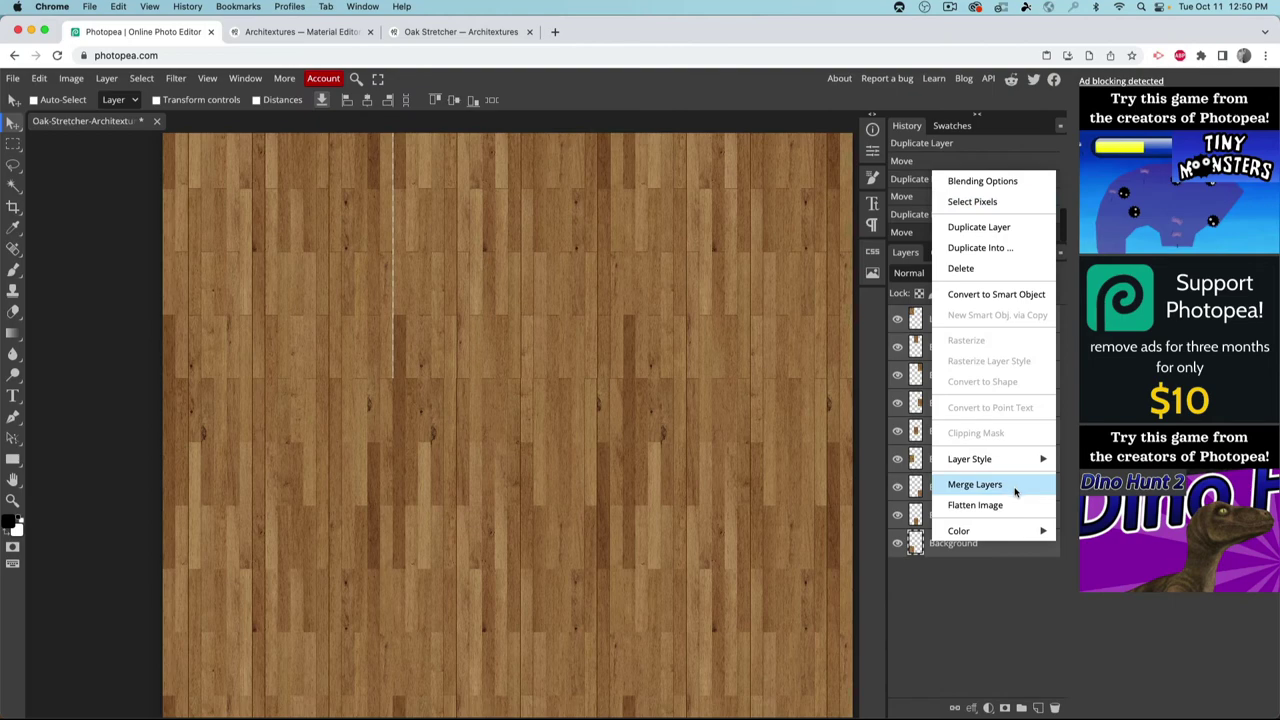
{"action": "left_click", "coordinate": [975, 484]}
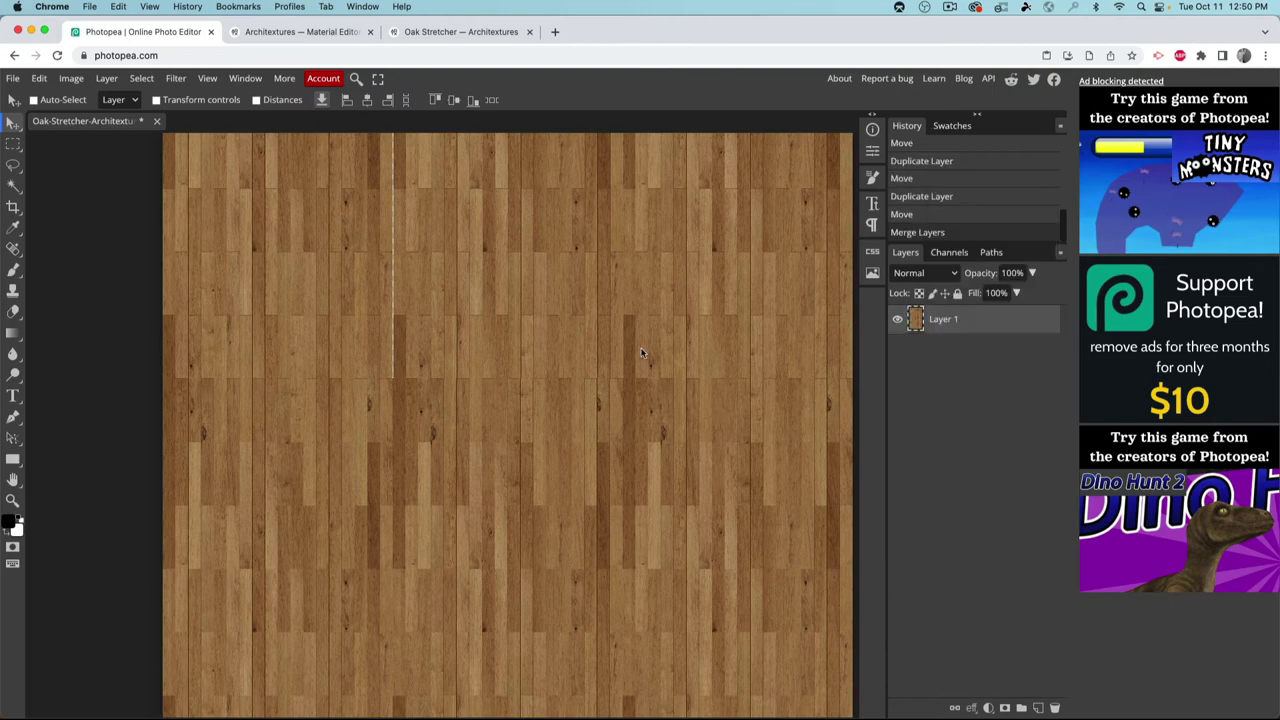
{"action": "scroll", "coordinate": [469, 357], "scroll_direction": "up", "scroll_amount": 10}
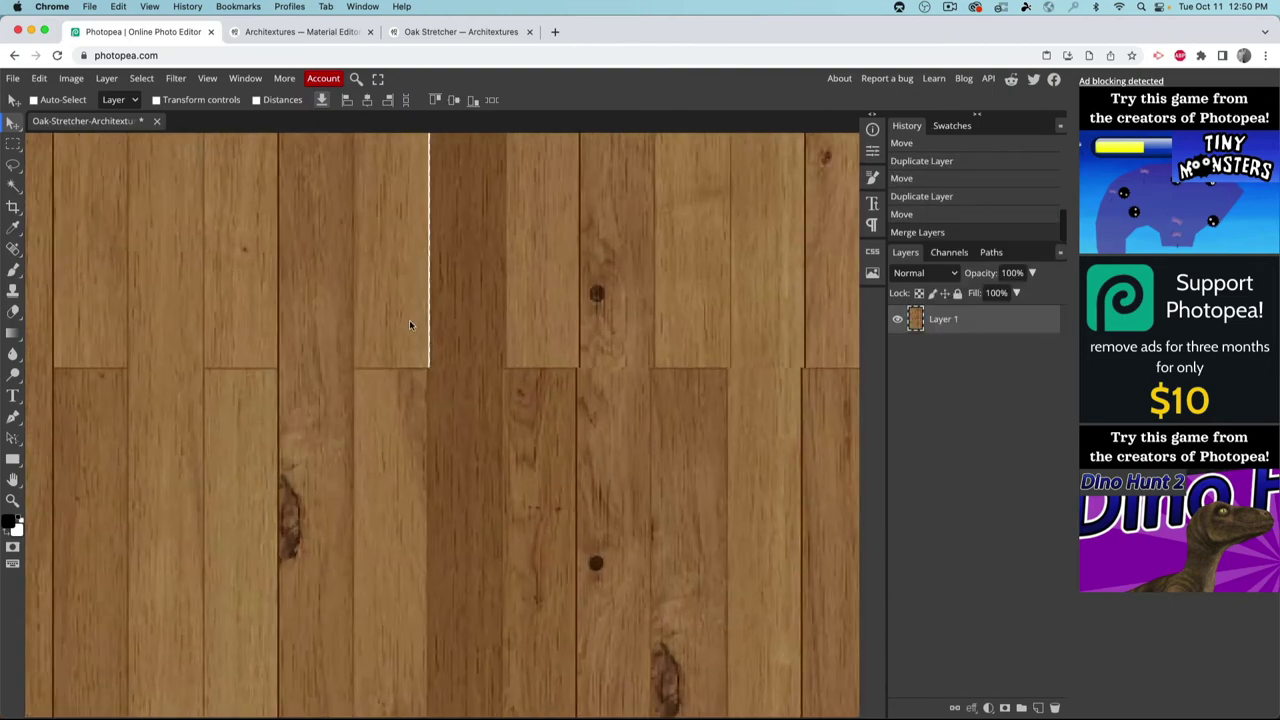
{"action": "scroll", "coordinate": [409, 329], "scroll_direction": "up", "scroll_amount": 3}
{"action": "scroll", "coordinate": [448, 354], "scroll_direction": "down", "scroll_amount": 10}
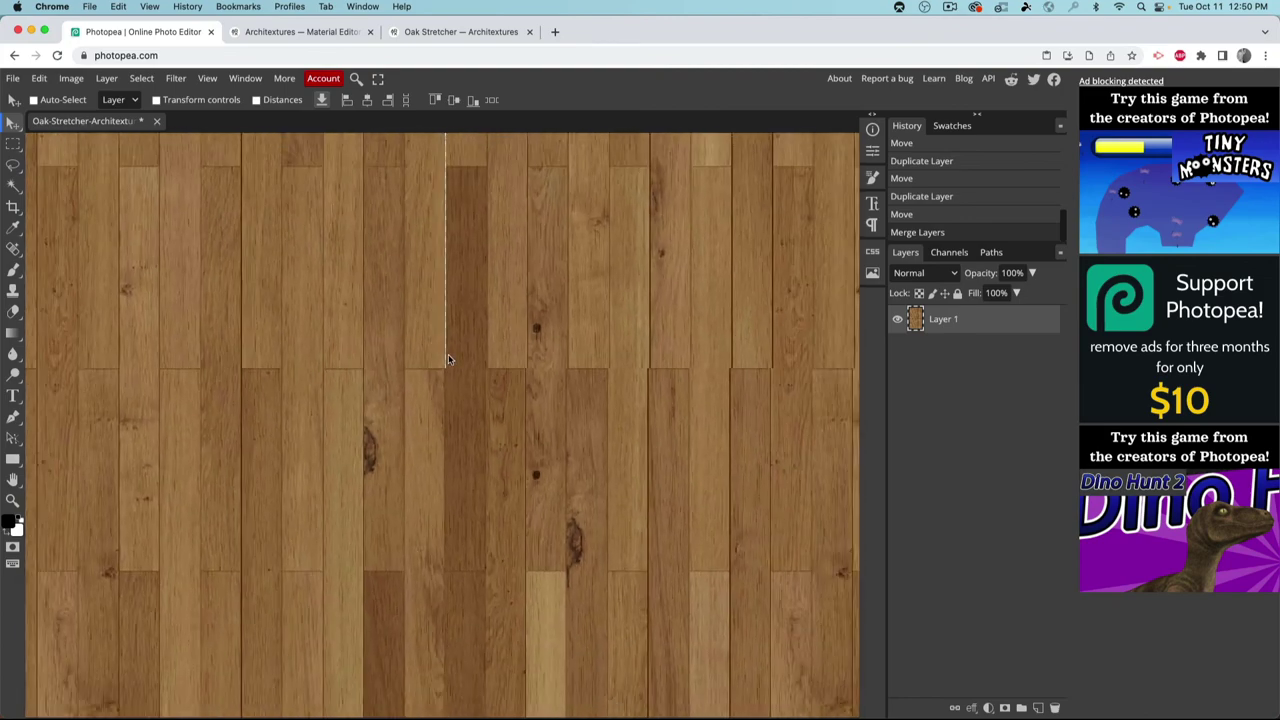
{"action": "scroll", "coordinate": [449, 361], "scroll_direction": "down", "scroll_amount": 3}
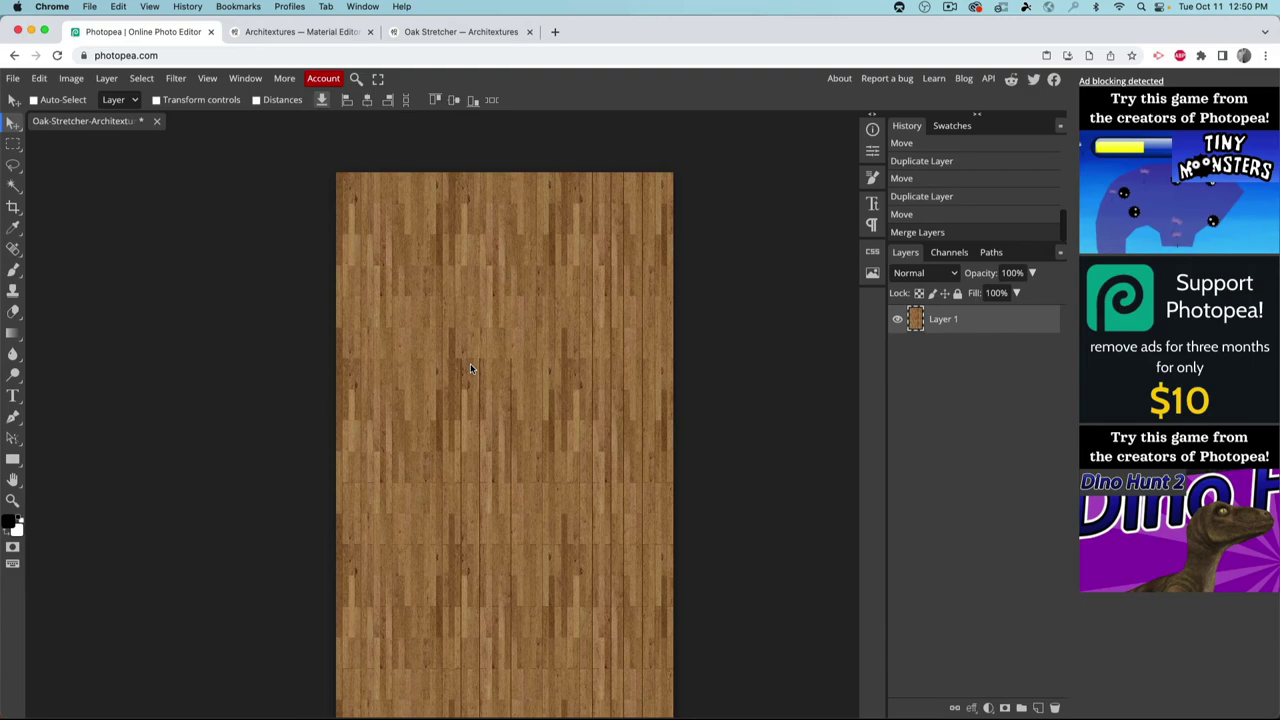
Step: Marquee-select a rectangular strip of the oak planks, redoing the selection until it fits
{"action": "left_click", "coordinate": [13, 143]}
{"action": "scroll", "coordinate": [405, 340], "scroll_direction": "up", "scroll_amount": 3}
{"action": "scroll", "coordinate": [405, 340], "scroll_direction": "up", "scroll_amount": 1}
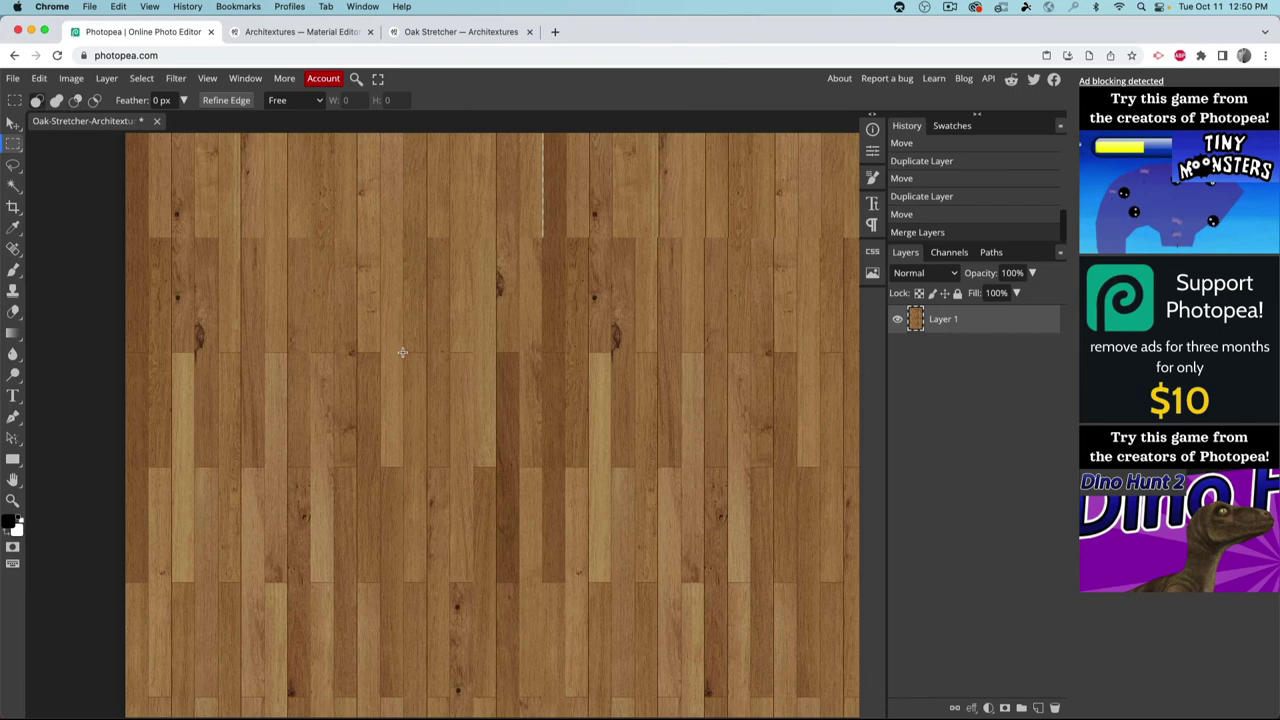
{"action": "left_click_drag", "start_coordinate": [402, 352], "coordinate": [372, 482]}
{"action": "scroll", "coordinate": [424, 560], "scroll_direction": "right", "scroll_amount": 2}
{"action": "scroll", "coordinate": [424, 560], "scroll_direction": "down", "scroll_amount": 1}
{"action": "left_click", "coordinate": [389, 544]}
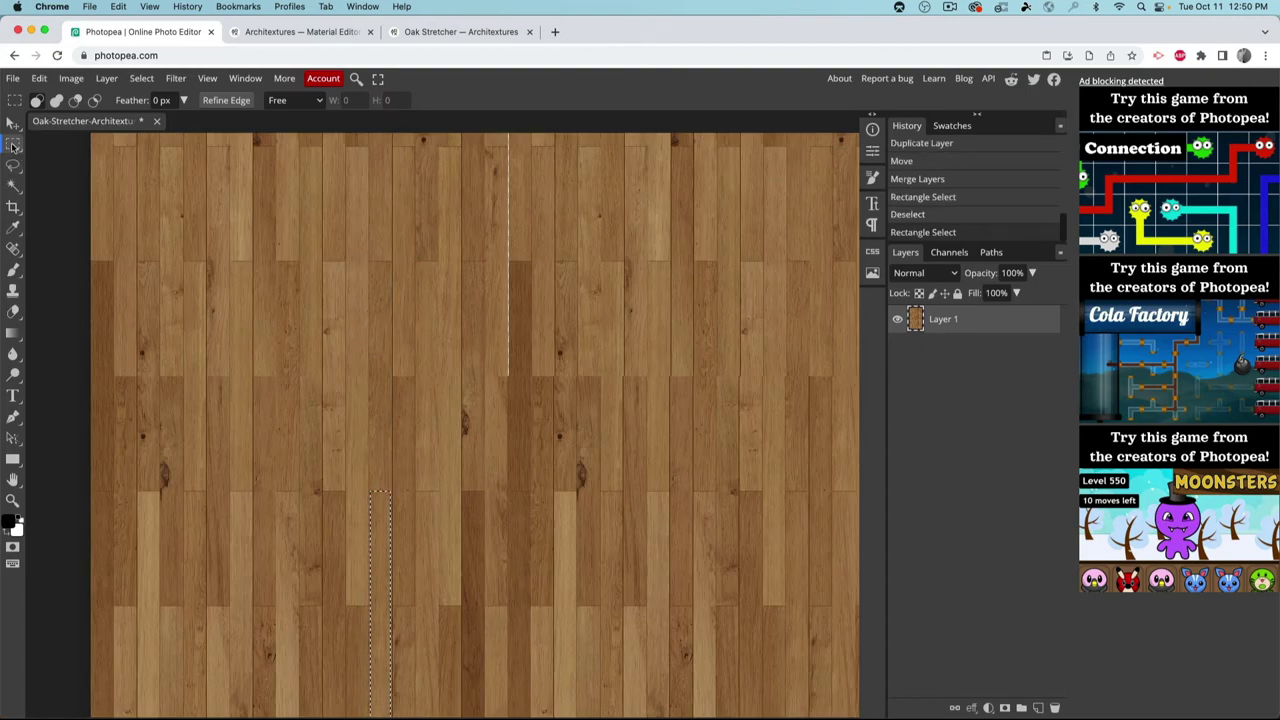
{"action": "scroll", "coordinate": [423, 460], "scroll_direction": "up", "scroll_amount": 5}
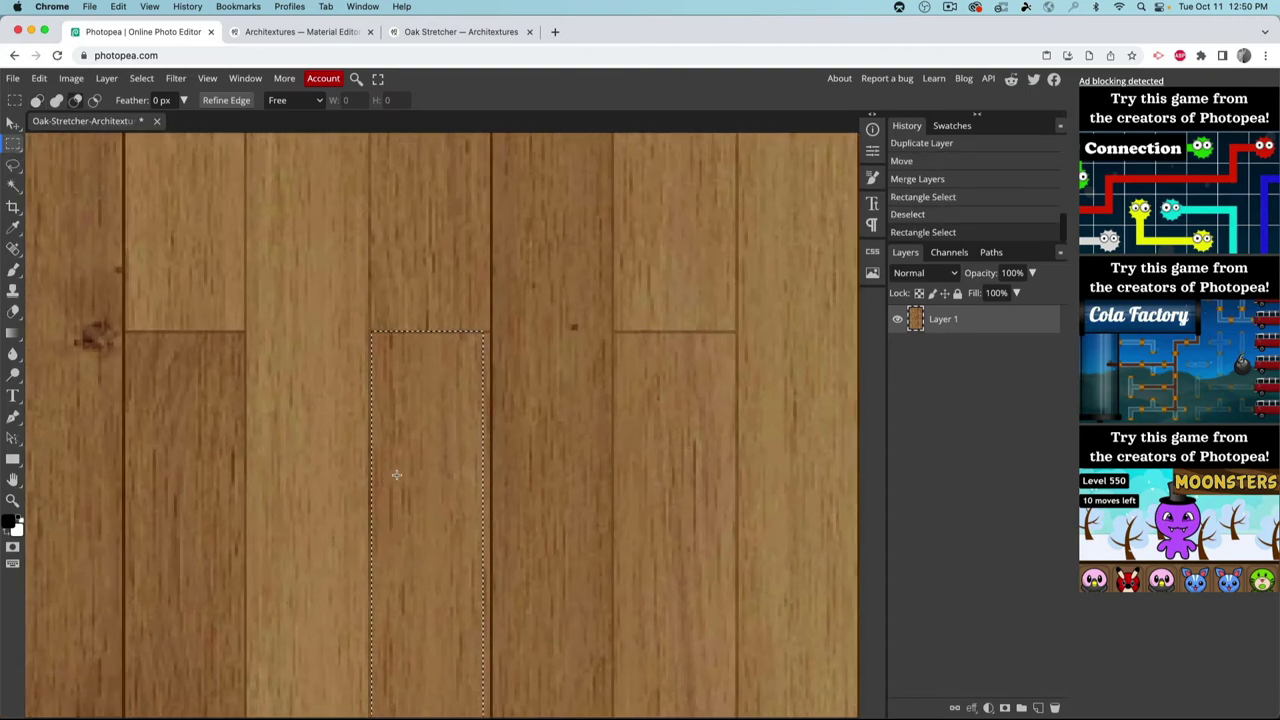
{"action": "left_click_drag", "start_coordinate": [423, 460], "coordinate": [491, 655]}
{"action": "scroll", "coordinate": [378, 330], "scroll_direction": "down", "scroll_amount": 1}
{"action": "left_click", "coordinate": [362, 304]}
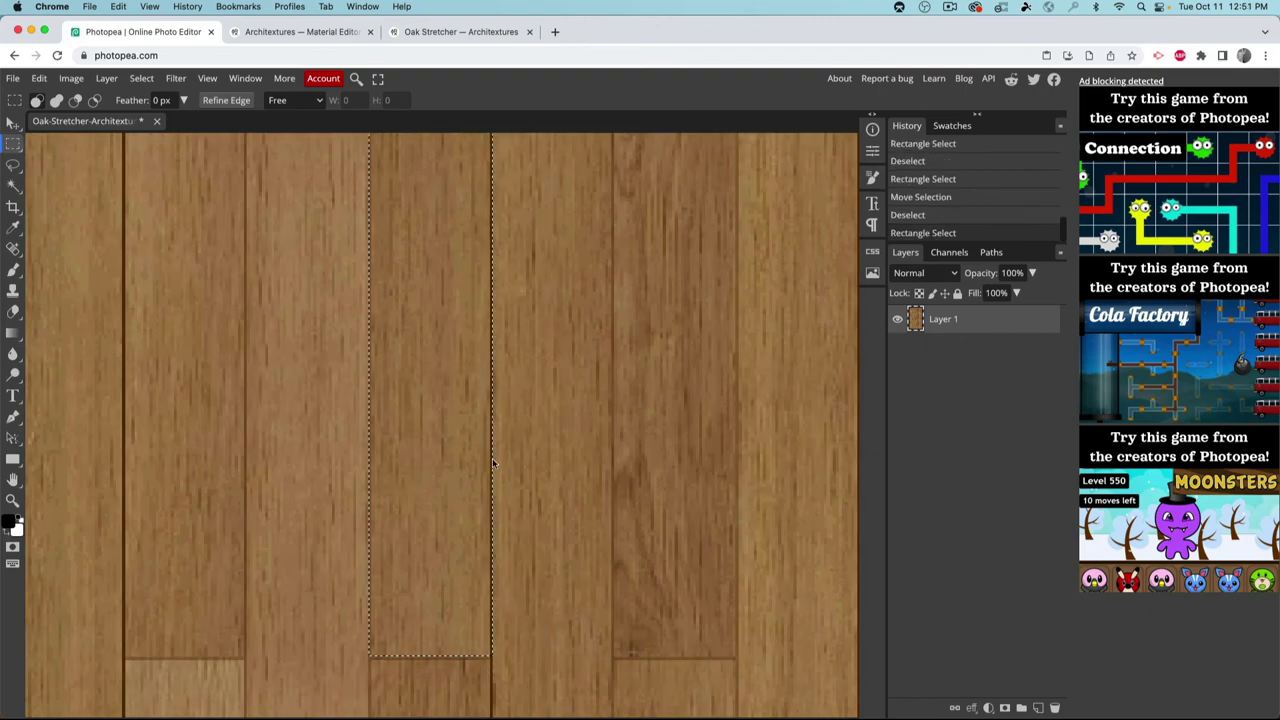
{"action": "left_click", "coordinate": [571, 364]}
{"action": "scroll", "coordinate": [575, 366], "scroll_direction": "down", "scroll_amount": 8}
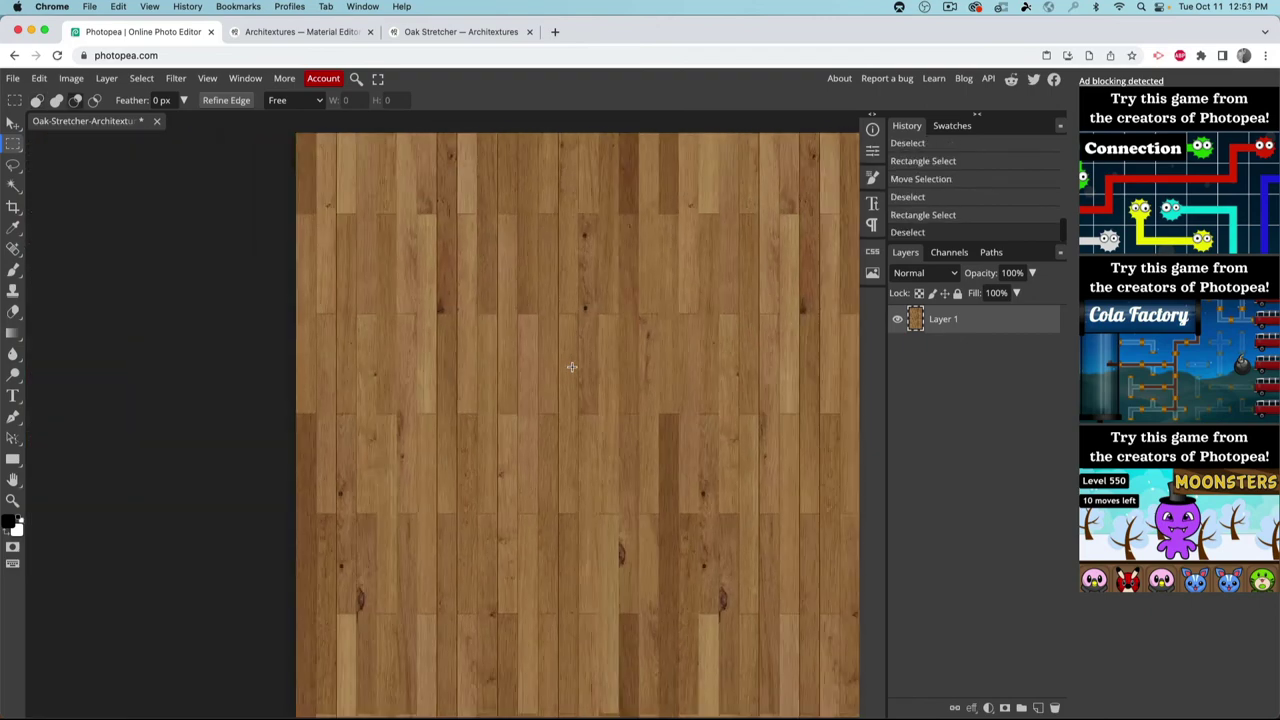
{"action": "scroll", "coordinate": [607, 368], "scroll_direction": "down", "scroll_amount": 4}
Step: Paste the plank strip as new Layer 2 and clear the selection
{"action": "key", "text": "super+v"}
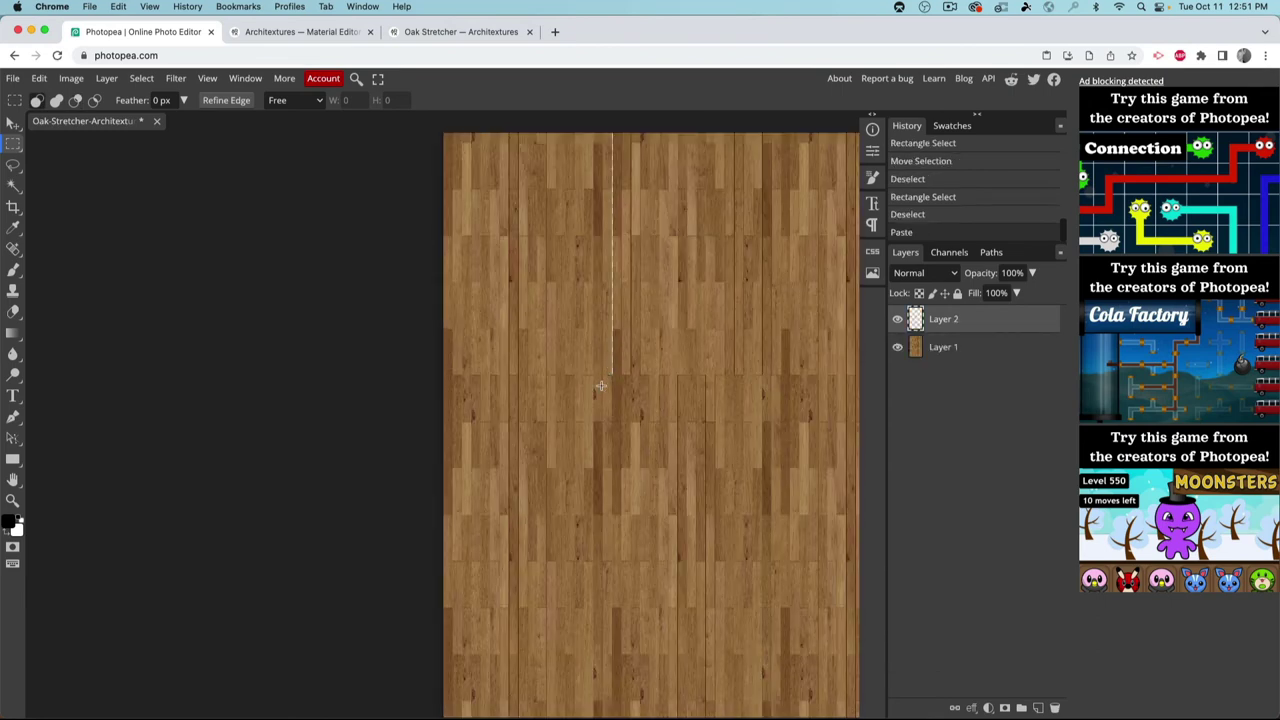
{"action": "left_click_drag", "start_coordinate": [661, 492], "coordinate": [645, 461]}
{"action": "left_click", "coordinate": [241, 279]}
{"action": "left_click", "coordinate": [13, 121]}
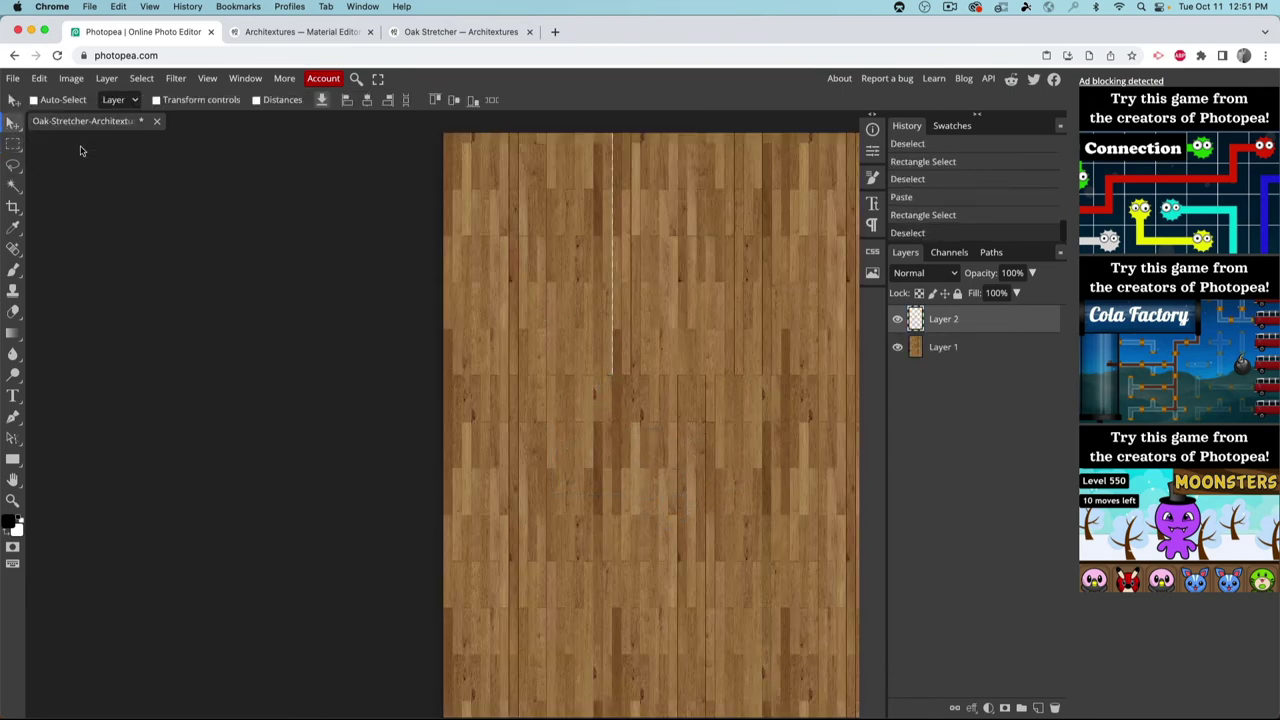
Step: Reposition the pasted strip and duplicate it several times, shifting each copy sideways
{"action": "left_click_drag", "start_coordinate": [628, 376], "coordinate": [515, 367]}
{"action": "key", "text": "ctrl+j"}
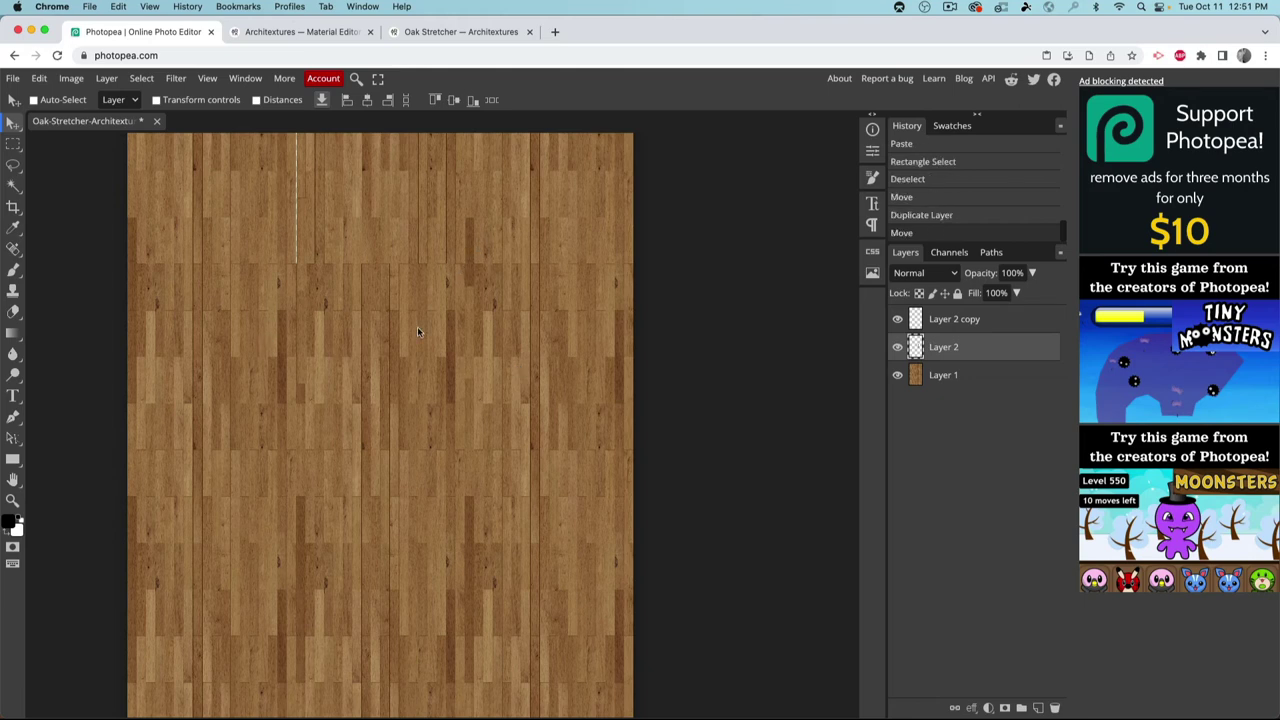
{"action": "scroll", "coordinate": [400, 337], "scroll_direction": "left", "scroll_amount": 3}
{"action": "key", "text": "super+j"}
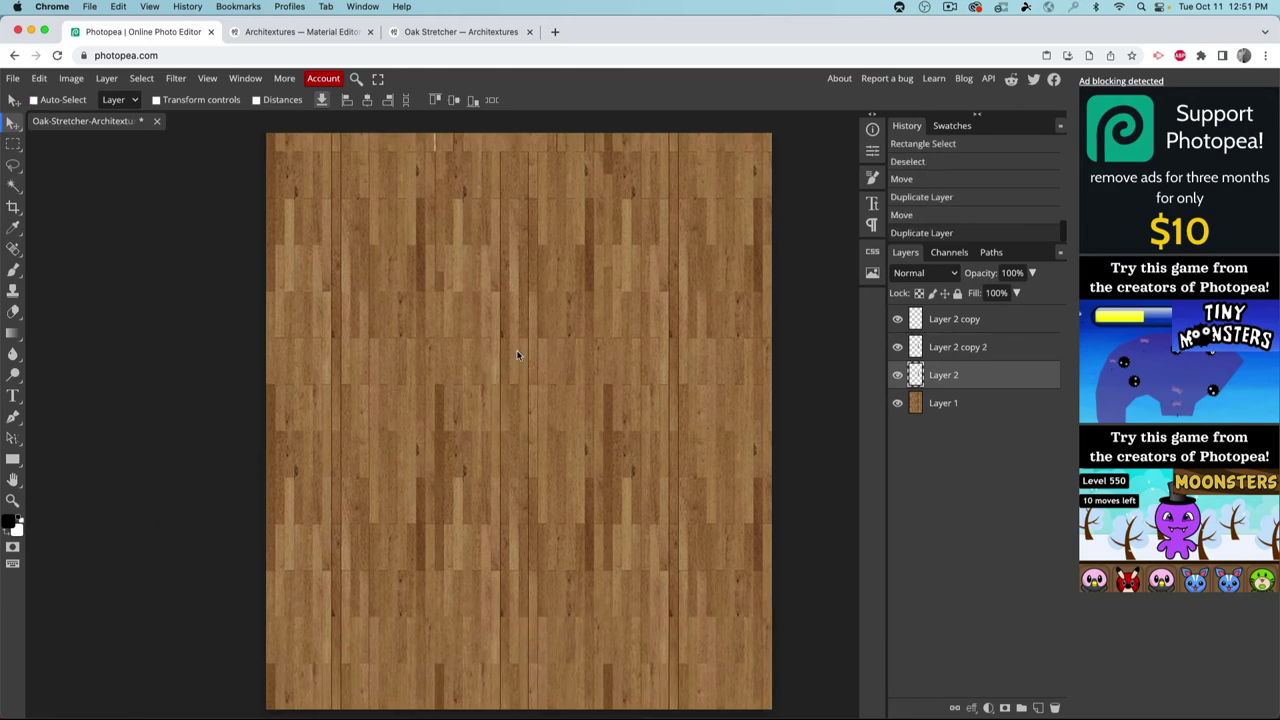
{"action": "left_click_drag", "start_coordinate": [373, 315], "coordinate": [686, 410]}
{"action": "key", "text": "super+j"}
{"action": "scroll", "coordinate": [679, 453], "scroll_direction": "down", "scroll_amount": 5}
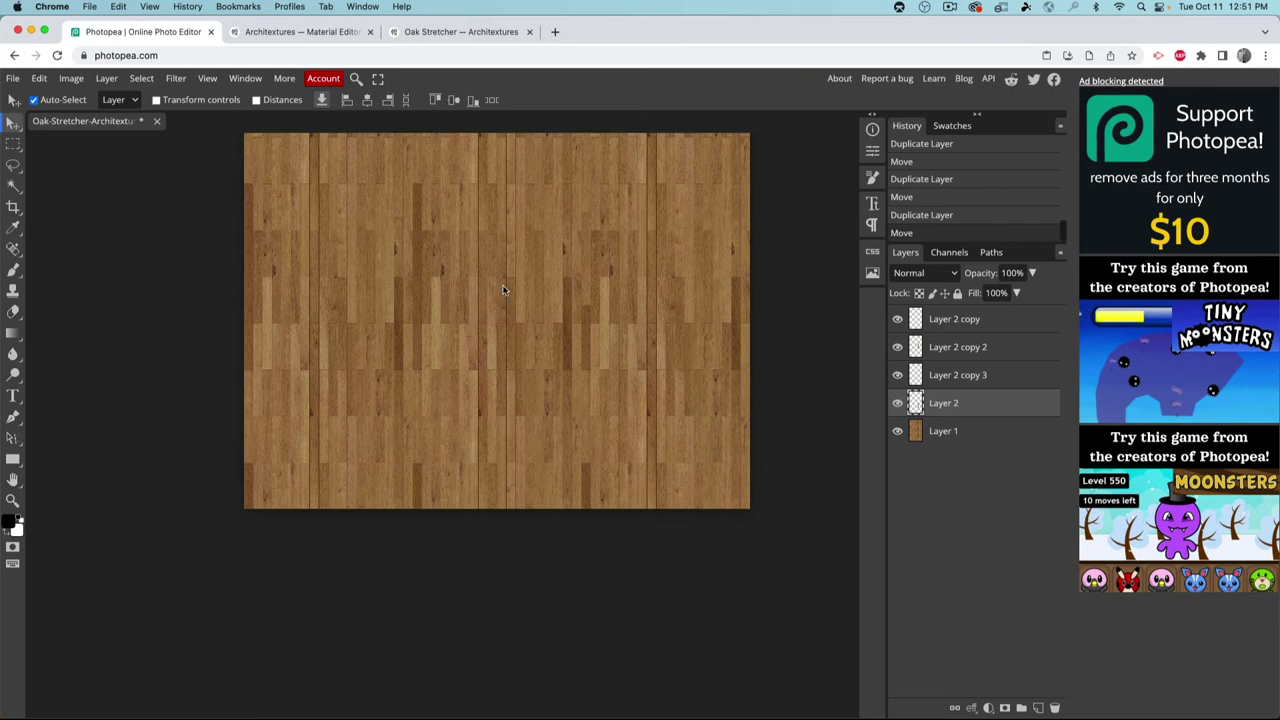
{"action": "key", "text": "super+j"}
{"action": "left_click_drag", "start_coordinate": [440, 420], "coordinate": [378, 432]}
{"action": "scroll", "coordinate": [494, 366], "scroll_direction": "down", "scroll_amount": 3, "text": "alt"}
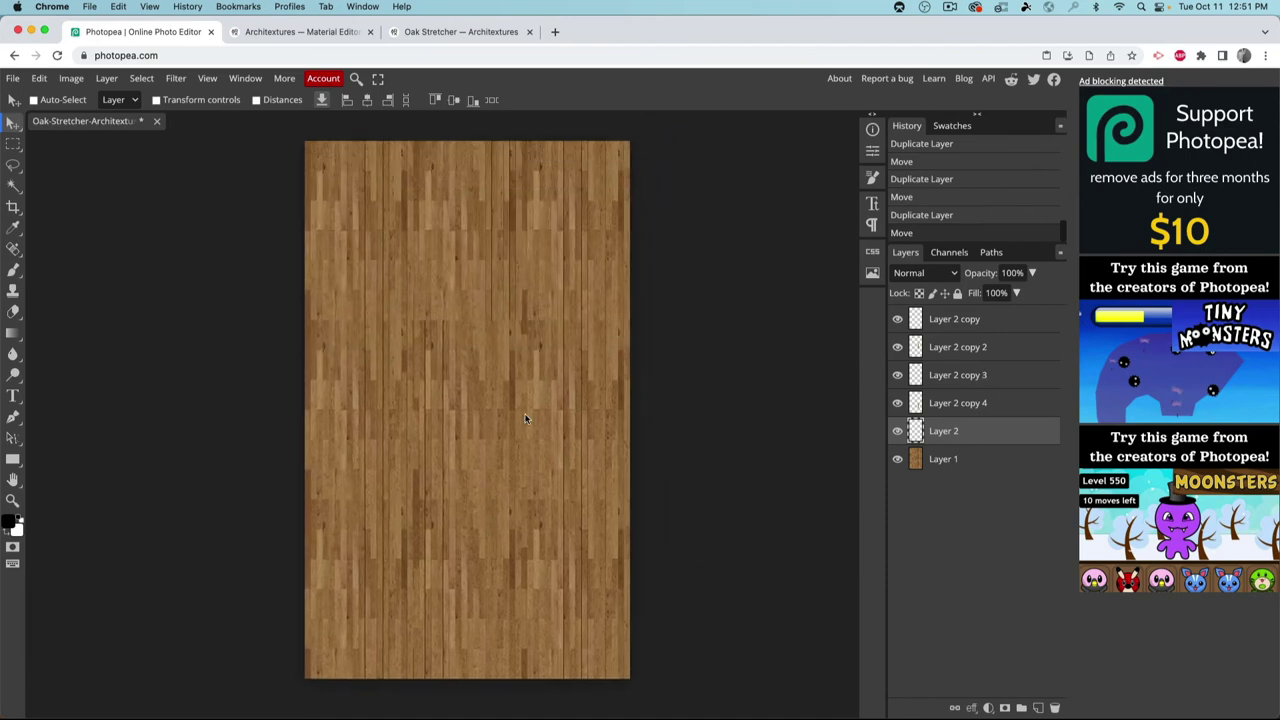
{"action": "scroll", "coordinate": [508, 430], "scroll_direction": "up", "scroll_amount": 3, "text": "alt"}
{"action": "scroll", "coordinate": [510, 396], "scroll_direction": "down", "scroll_amount": 2}
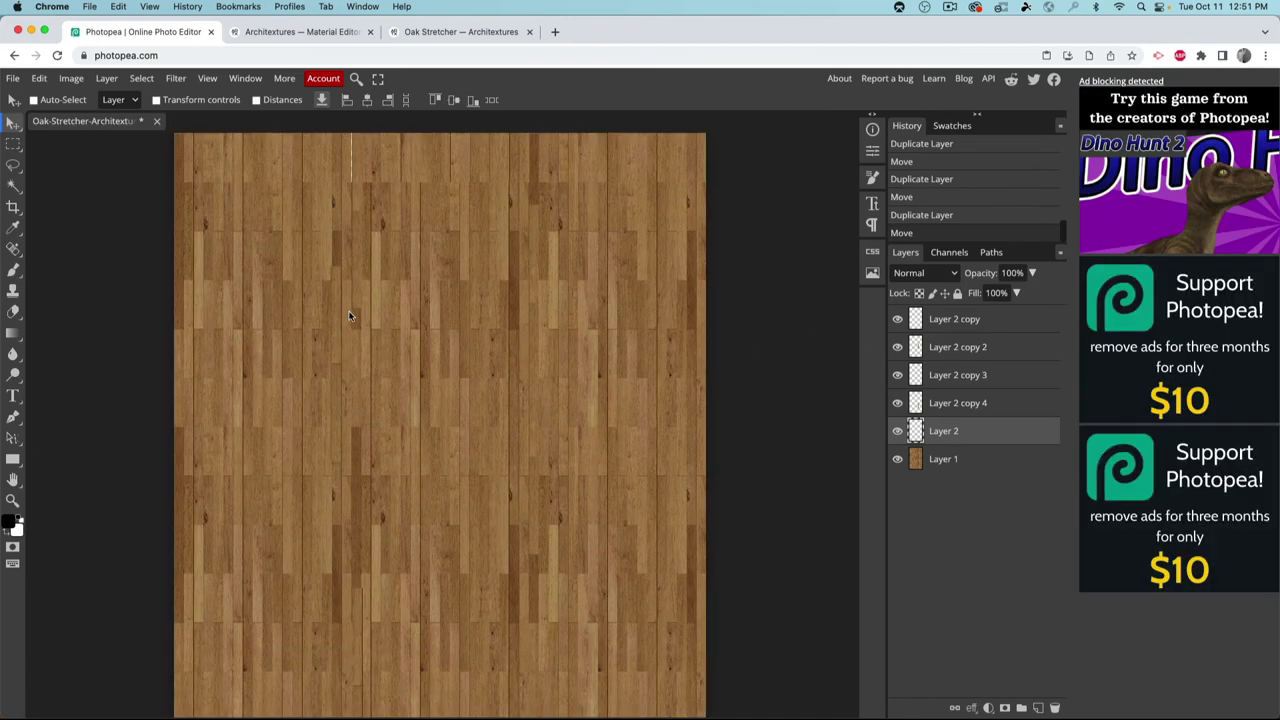
{"action": "scroll", "coordinate": [335, 295], "scroll_direction": "up", "scroll_amount": 5, "text": "alt"}
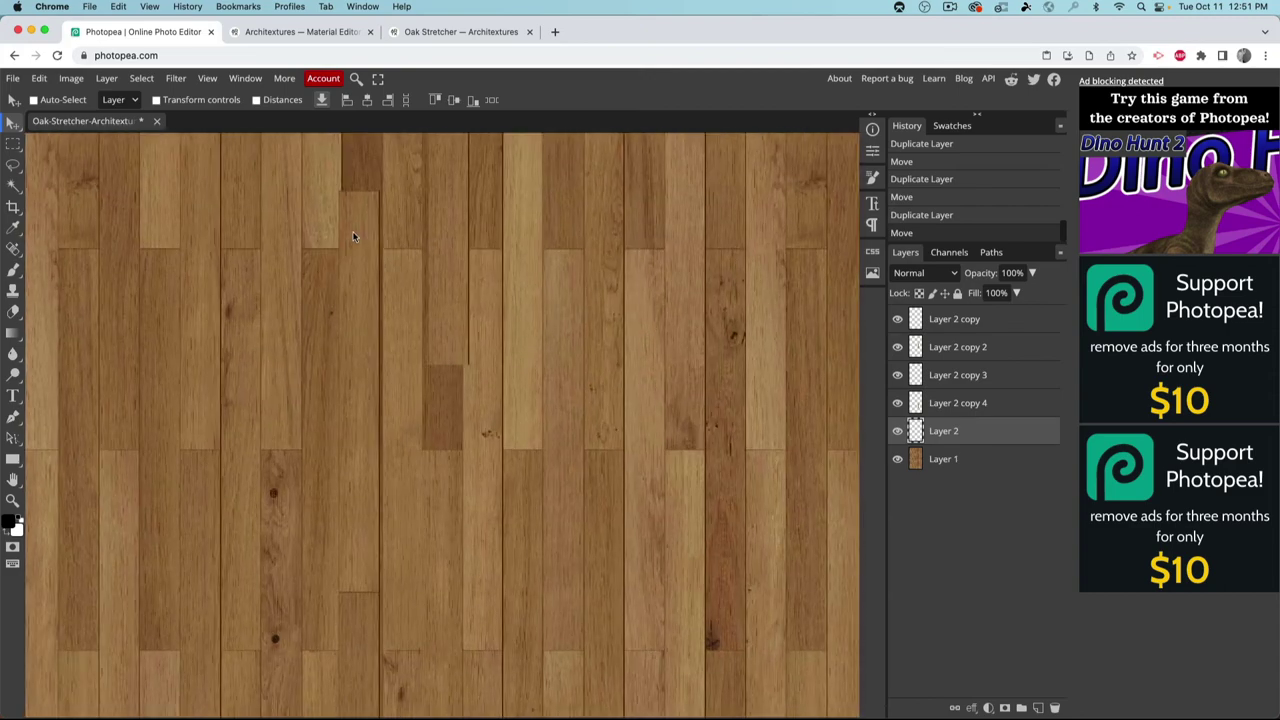
Step: Nudge Layer 2 copy 3 left and drag more strip copies across the image, up to copy 8
{"action": "right_click", "coordinate": [362, 240]}
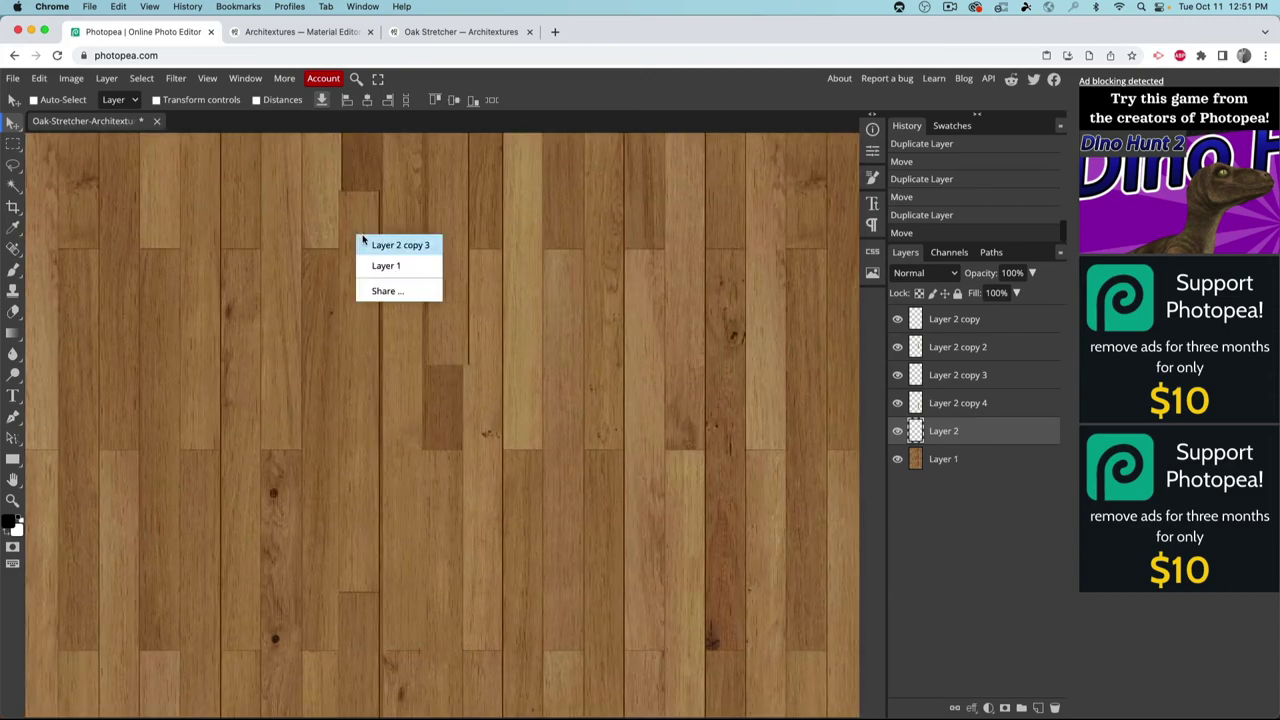
{"action": "left_click", "coordinate": [369, 246]}
{"action": "key", "text": "Left"}
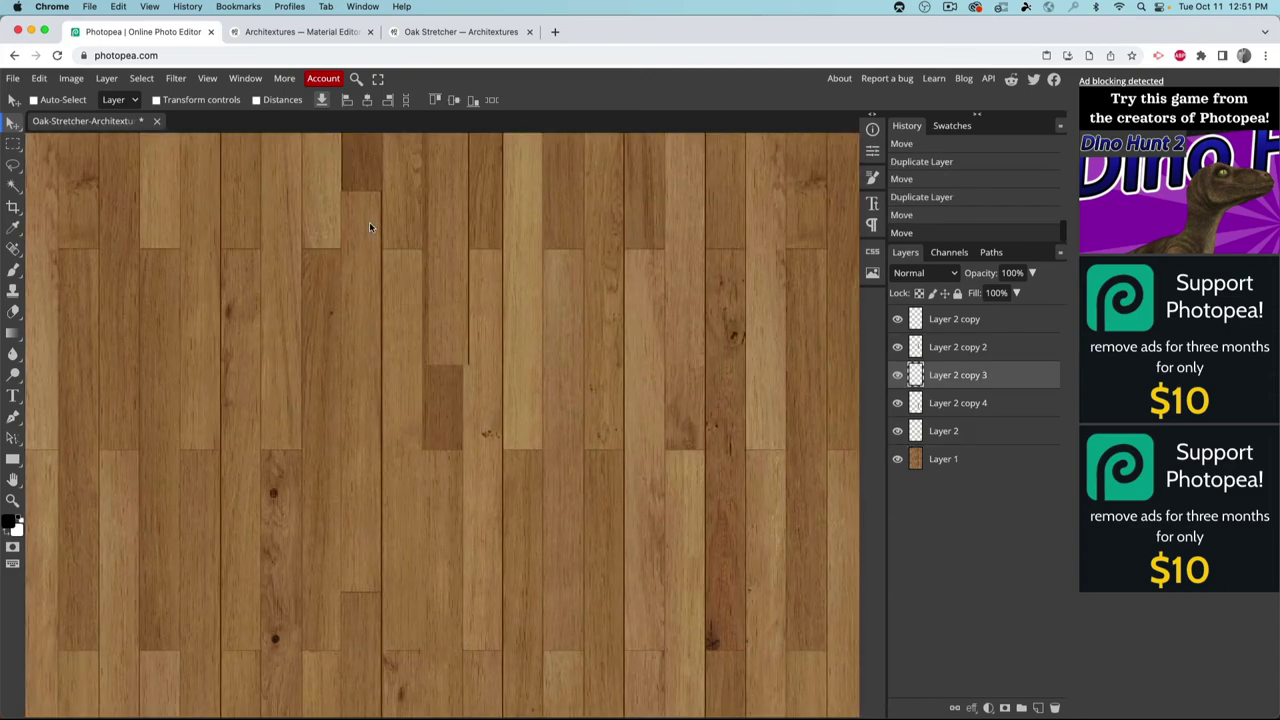
{"action": "scroll", "coordinate": [514, 491], "scroll_direction": "down", "scroll_amount": 6, "text": "alt"}
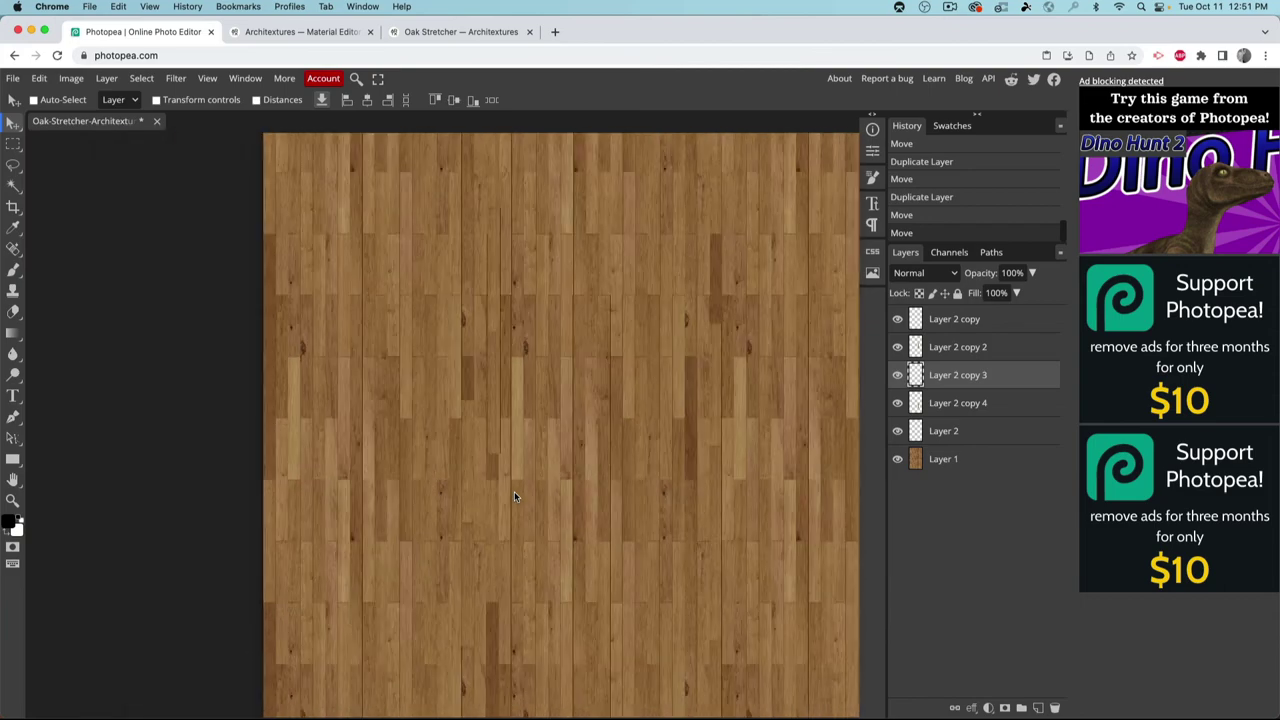
{"action": "scroll", "coordinate": [514, 491], "scroll_direction": "down", "scroll_amount": 2, "text": "alt"}
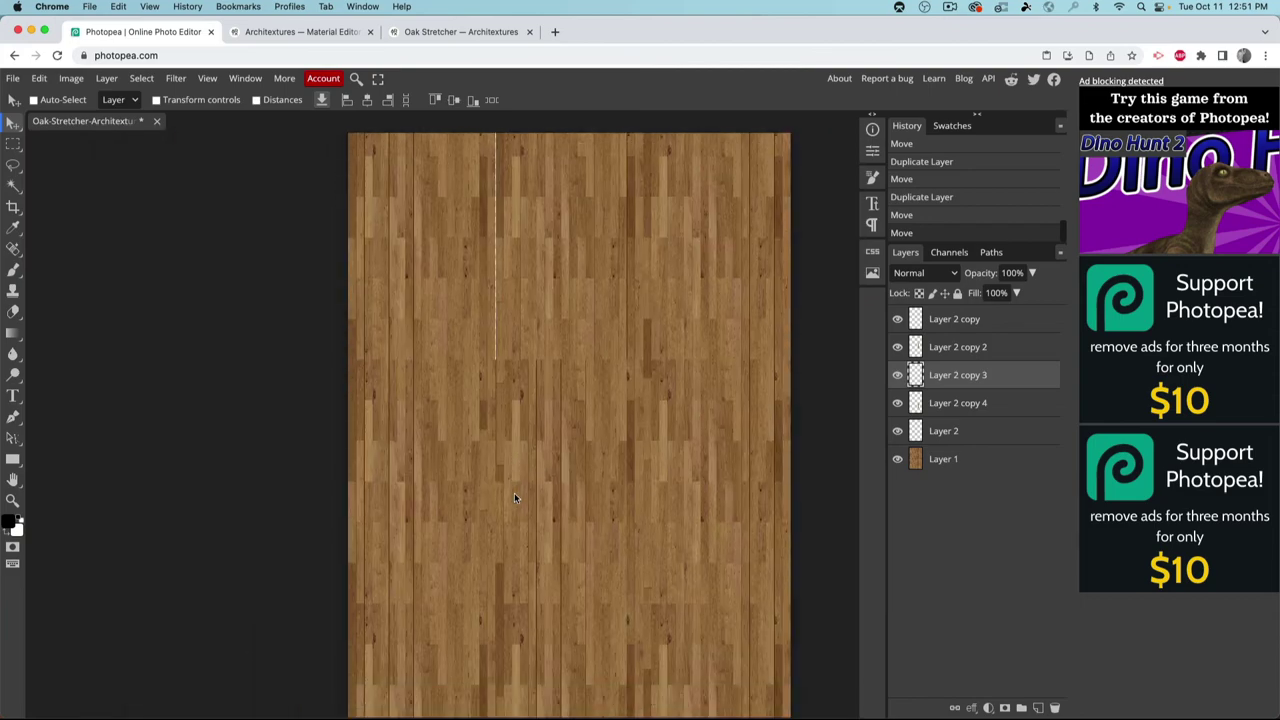
{"action": "scroll", "coordinate": [514, 492], "scroll_direction": "down", "scroll_amount": 2}
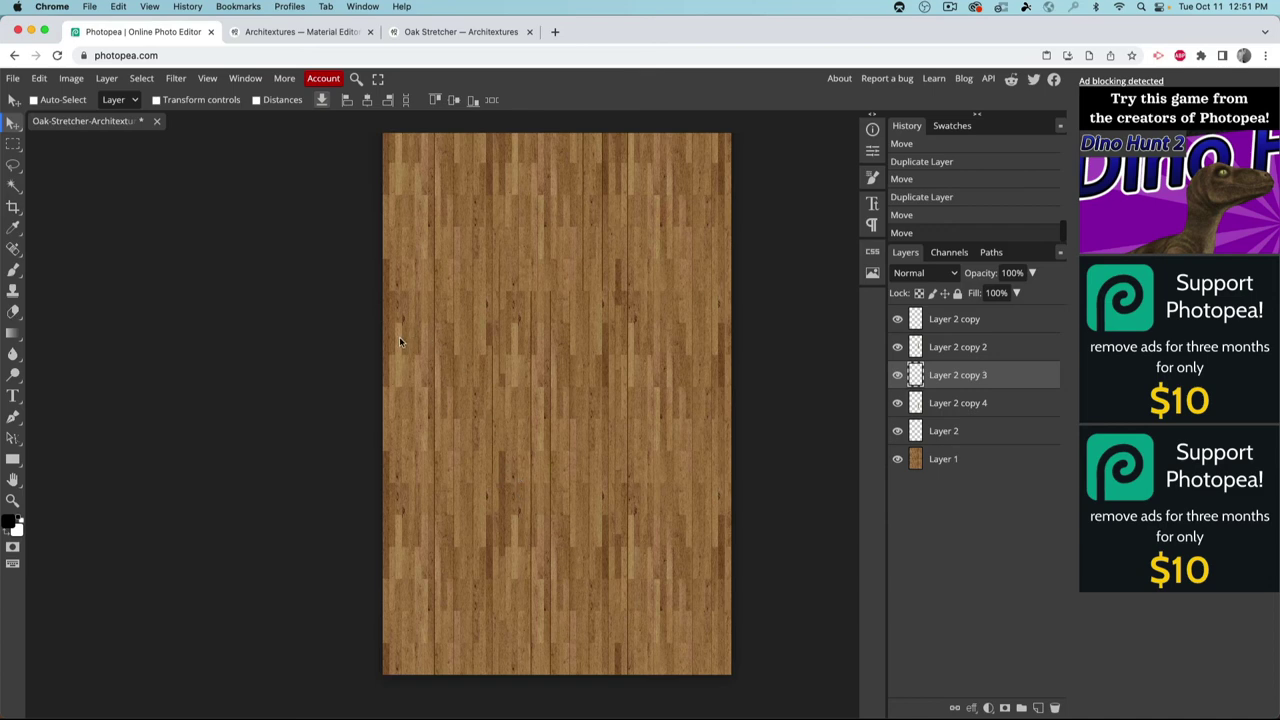
{"action": "left_click_drag", "start_coordinate": [412, 354], "coordinate": [478, 435], "text": "alt"}
{"action": "left_click_drag", "start_coordinate": [593, 366], "coordinate": [736, 452], "text": "alt"}
{"action": "left_click_drag", "start_coordinate": [629, 327], "coordinate": [479, 460], "text": "alt"}
{"action": "left_click_drag", "start_coordinate": [601, 401], "coordinate": [563, 150], "text": "alt"}
Step: Export the oak texture as a 95% quality JPG and dismiss the ad-blocker notice
{"action": "left_click", "coordinate": [89, 6]}
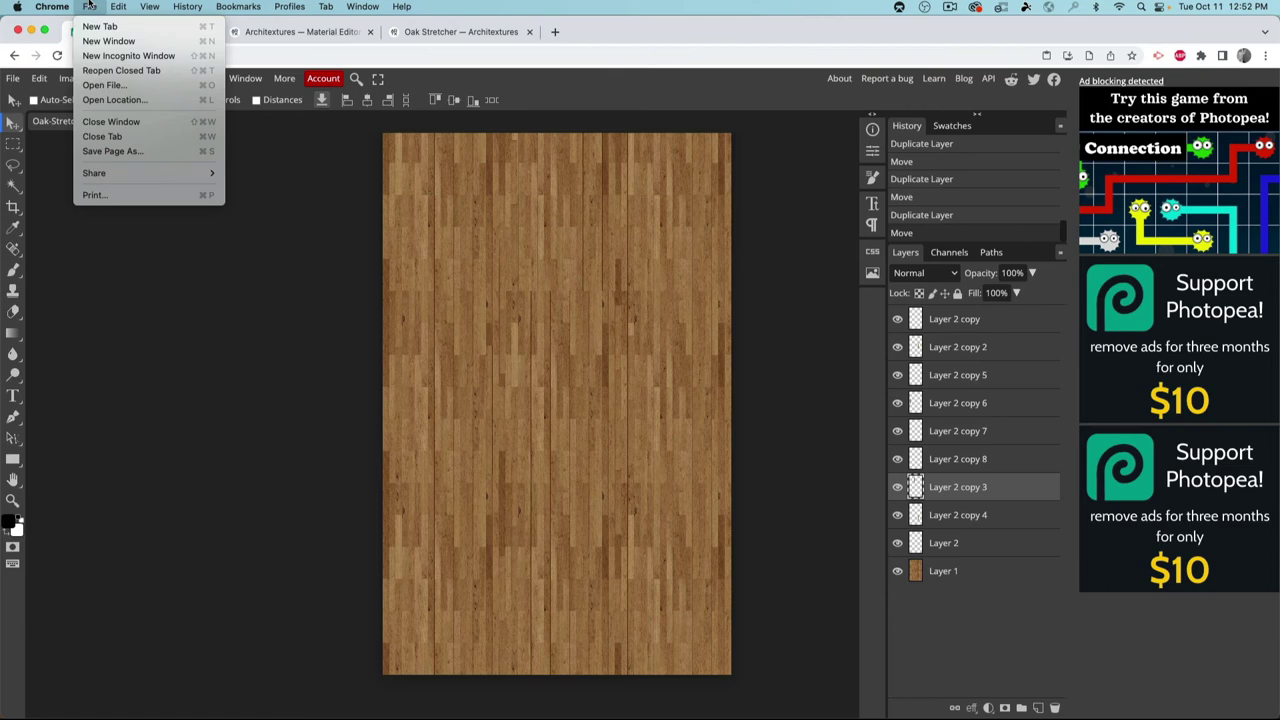
{"action": "left_click", "coordinate": [89, 6]}
{"action": "left_click", "coordinate": [13, 78]}
{"action": "mouse_move", "coordinate": [67, 273]}
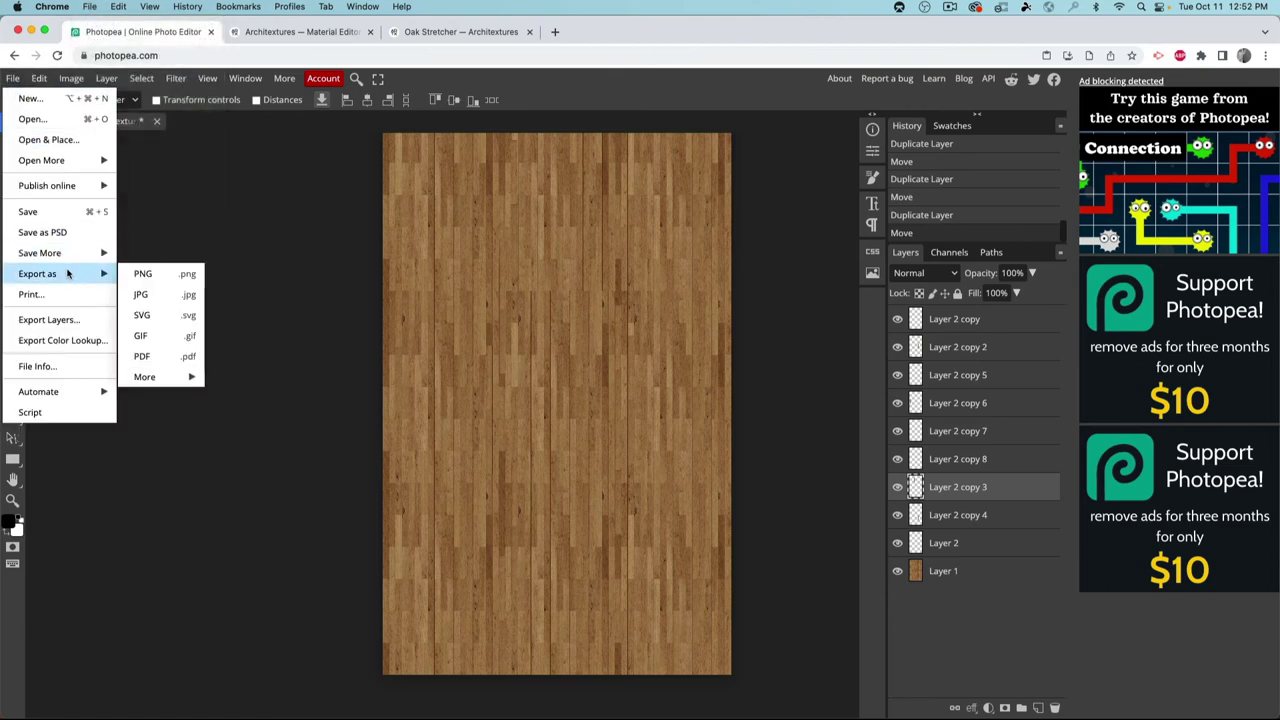
{"action": "left_click", "coordinate": [160, 294]}
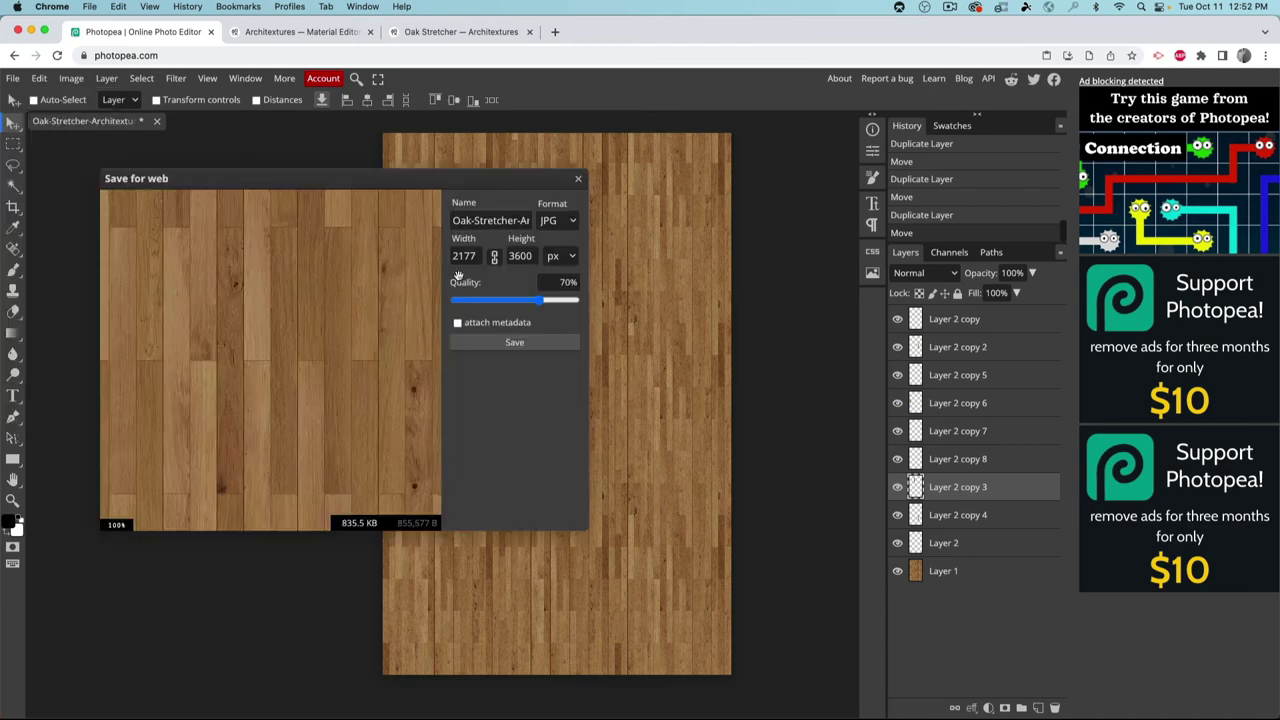
{"action": "left_click", "coordinate": [566, 282]}
{"action": "type", "text": "95"}
{"action": "key", "text": "Return"}
{"action": "left_click", "coordinate": [514, 343]}
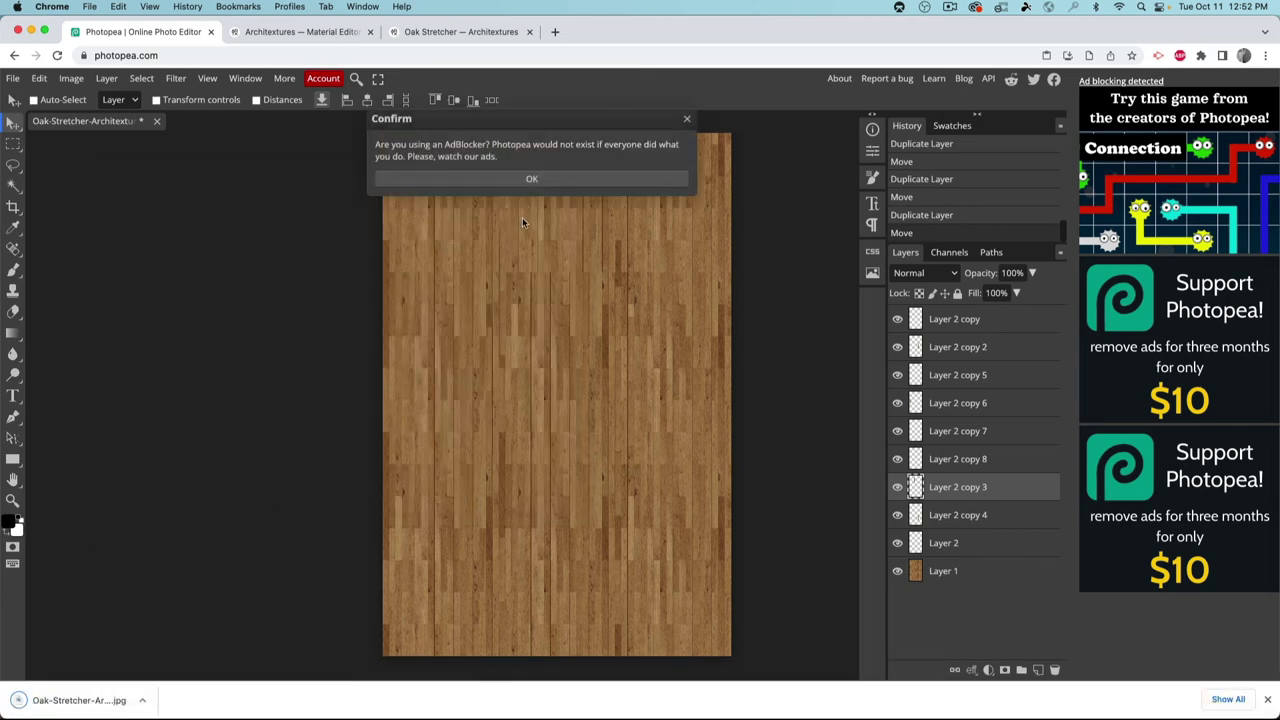
{"action": "left_click", "coordinate": [530, 179]}
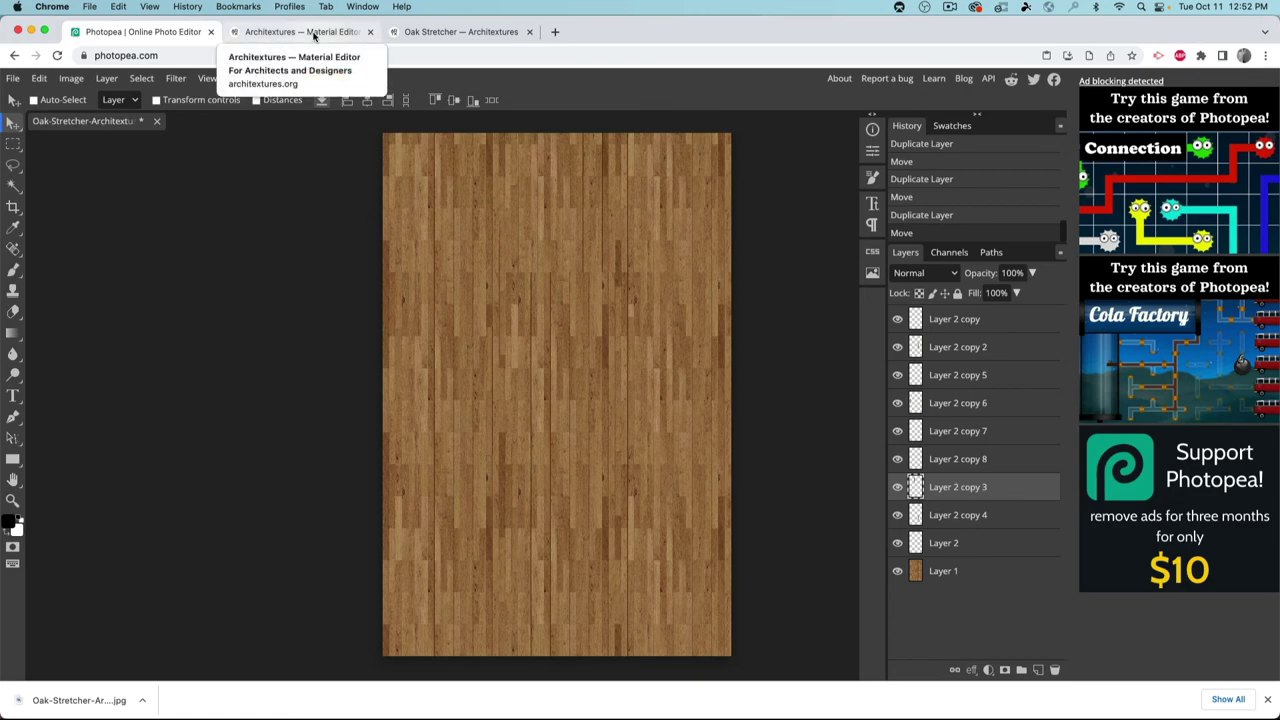
Step: In SketchUp, create a new texture from the first Oak-Stretcher JPG in Downloads, 241 inches wide
{"action": "key", "text": "super+Tab"}
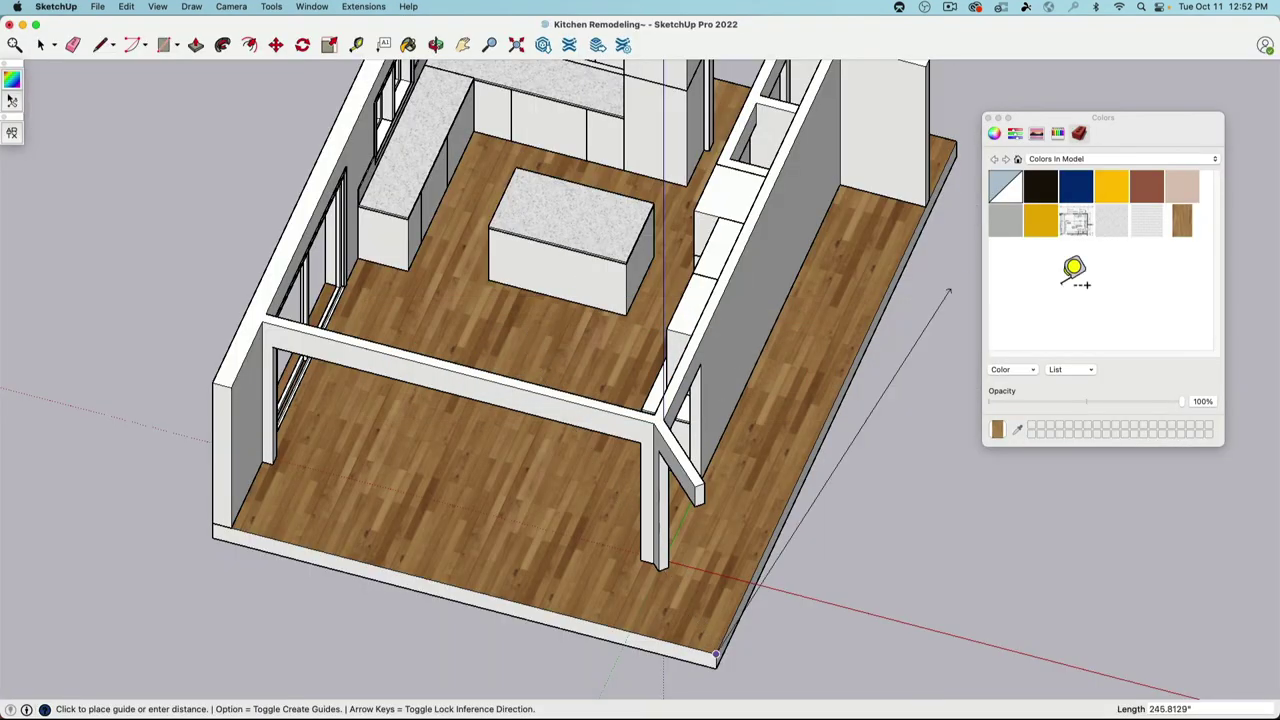
{"action": "left_click", "coordinate": [41, 44]}
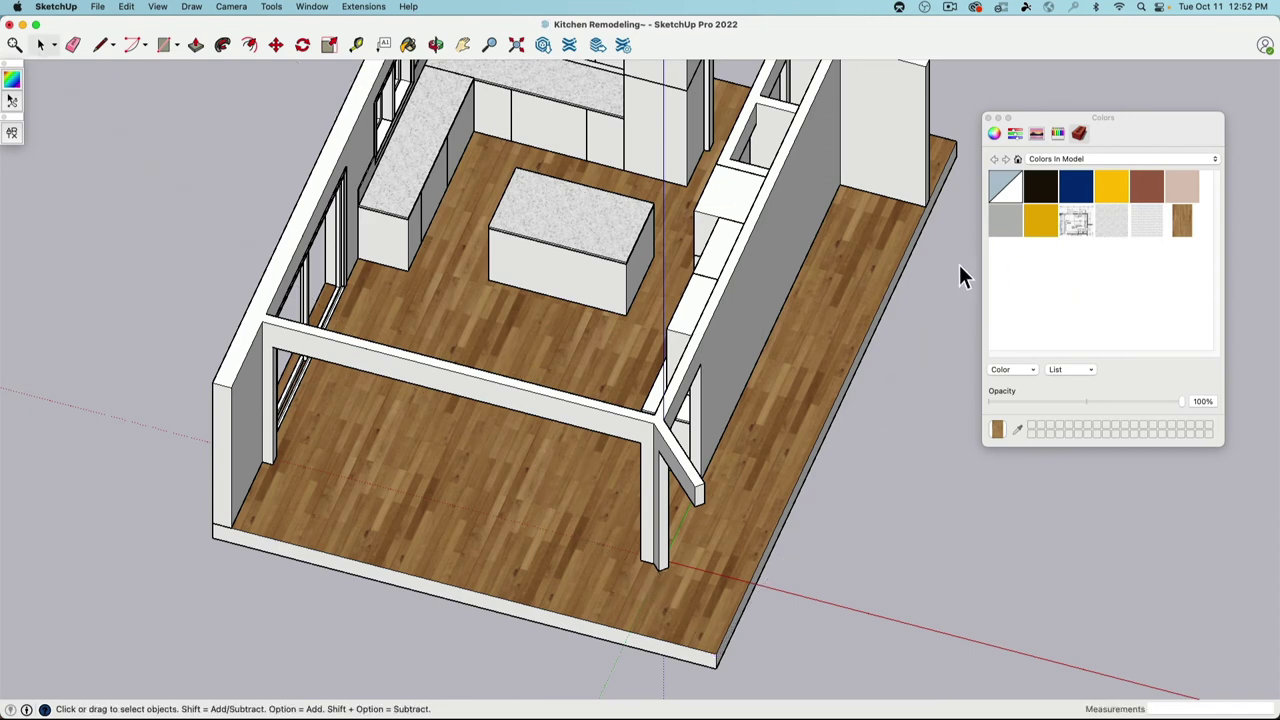
{"action": "right_click", "coordinate": [1003, 248]}
{"action": "left_click", "coordinate": [1015, 254]}
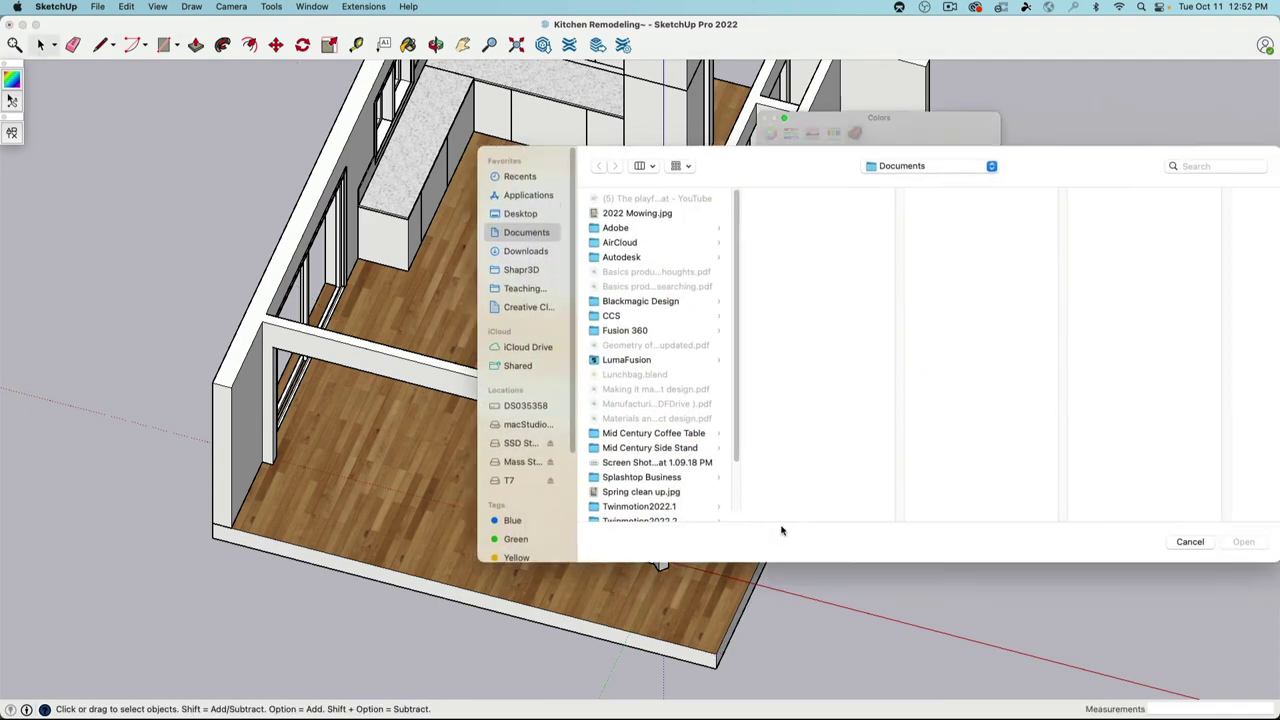
{"action": "left_click", "coordinate": [533, 254]}
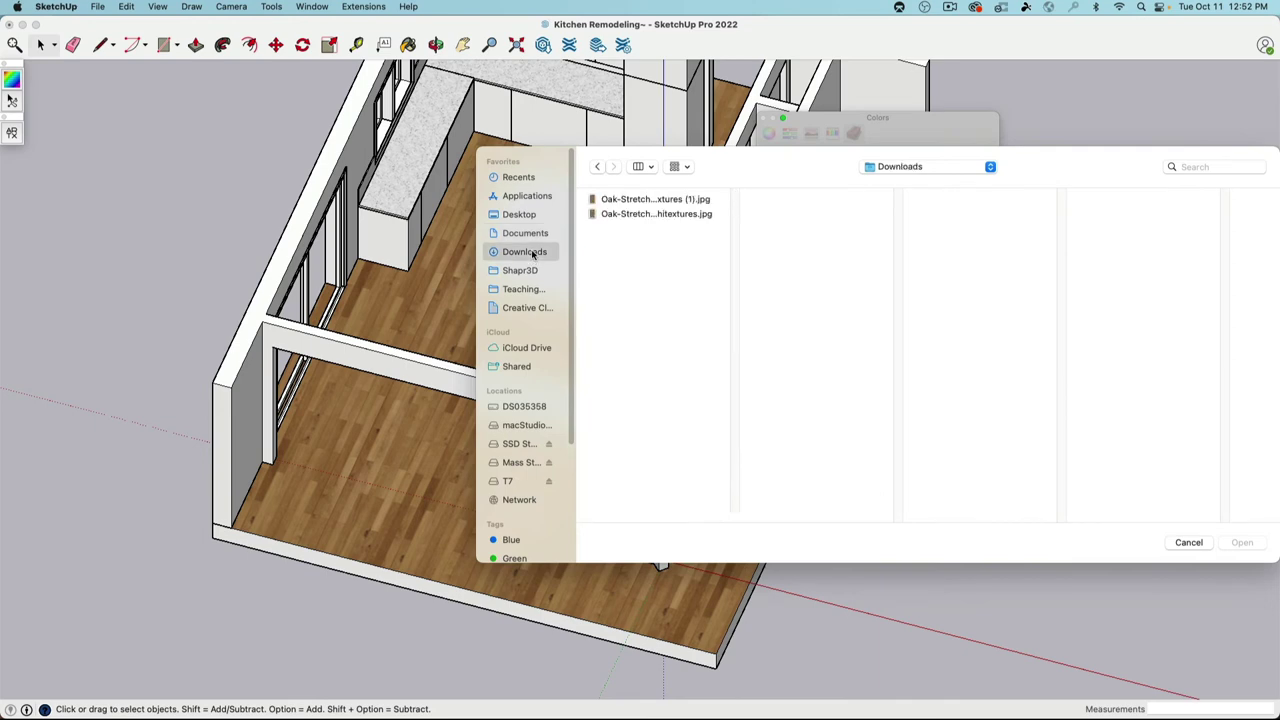
{"action": "left_click", "coordinate": [672, 202]}
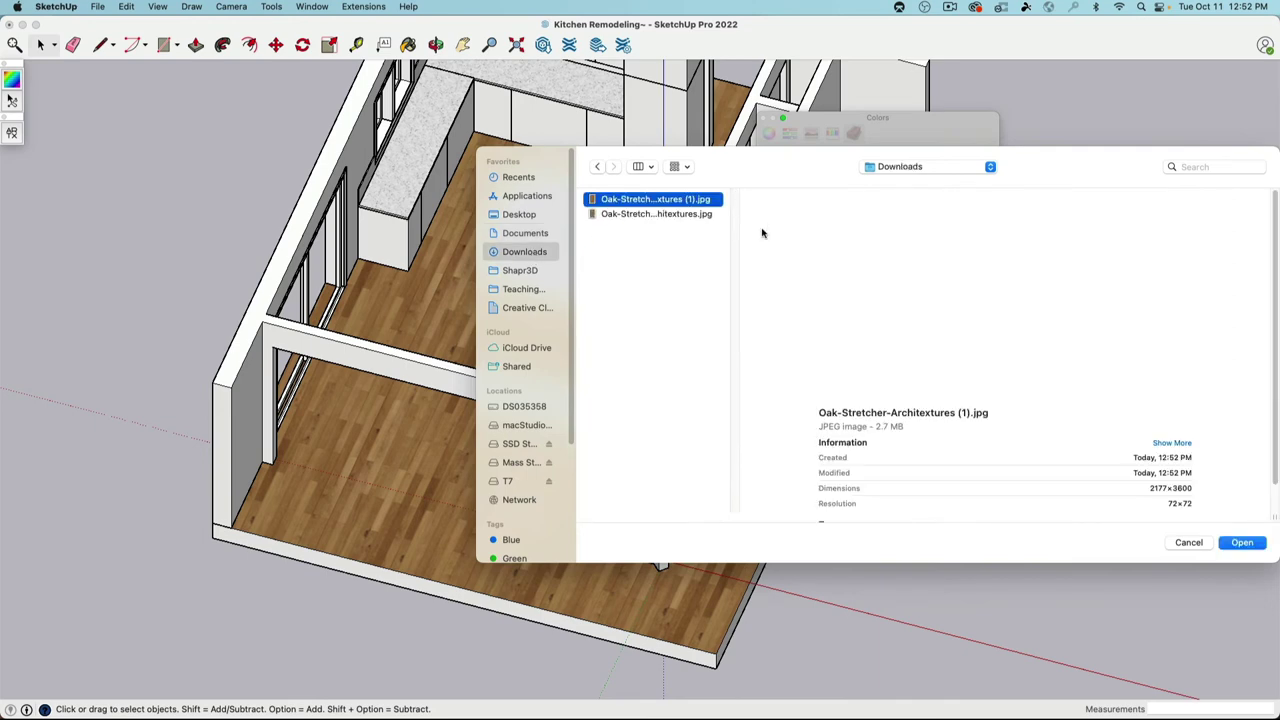
{"action": "left_click", "coordinate": [686, 214]}
{"action": "left_click", "coordinate": [684, 201]}
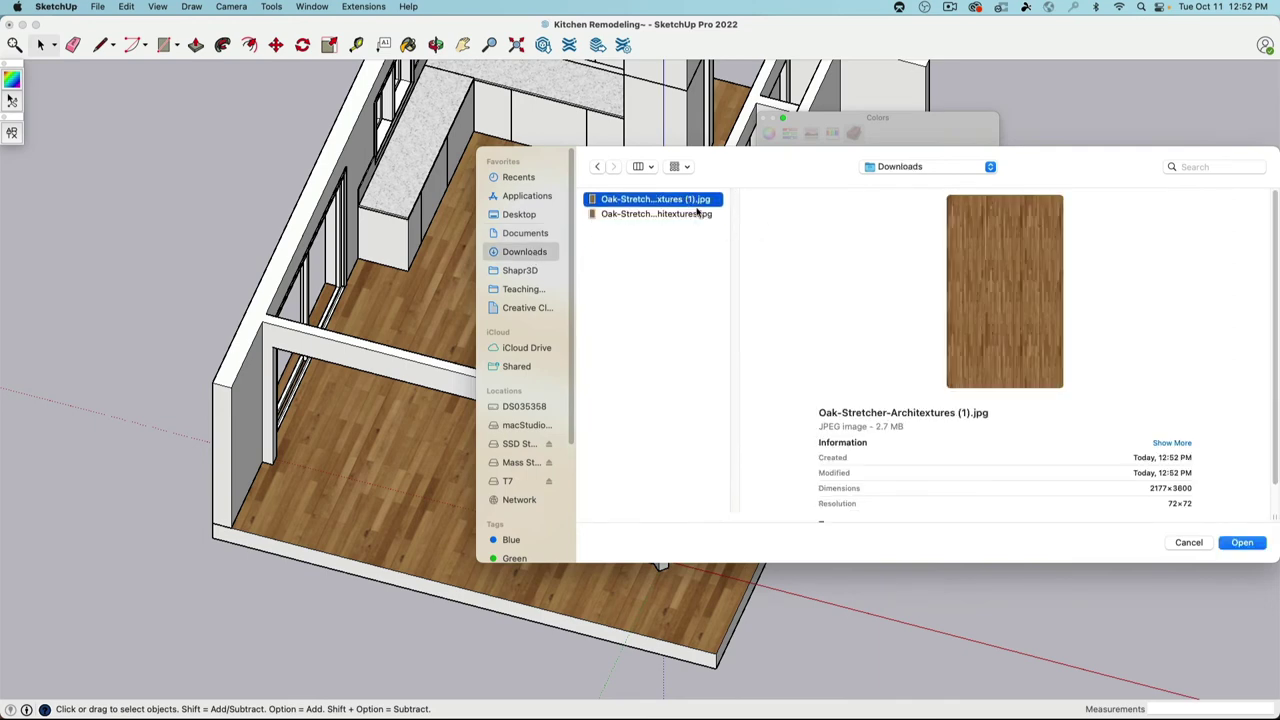
{"action": "left_click", "coordinate": [1242, 543]}
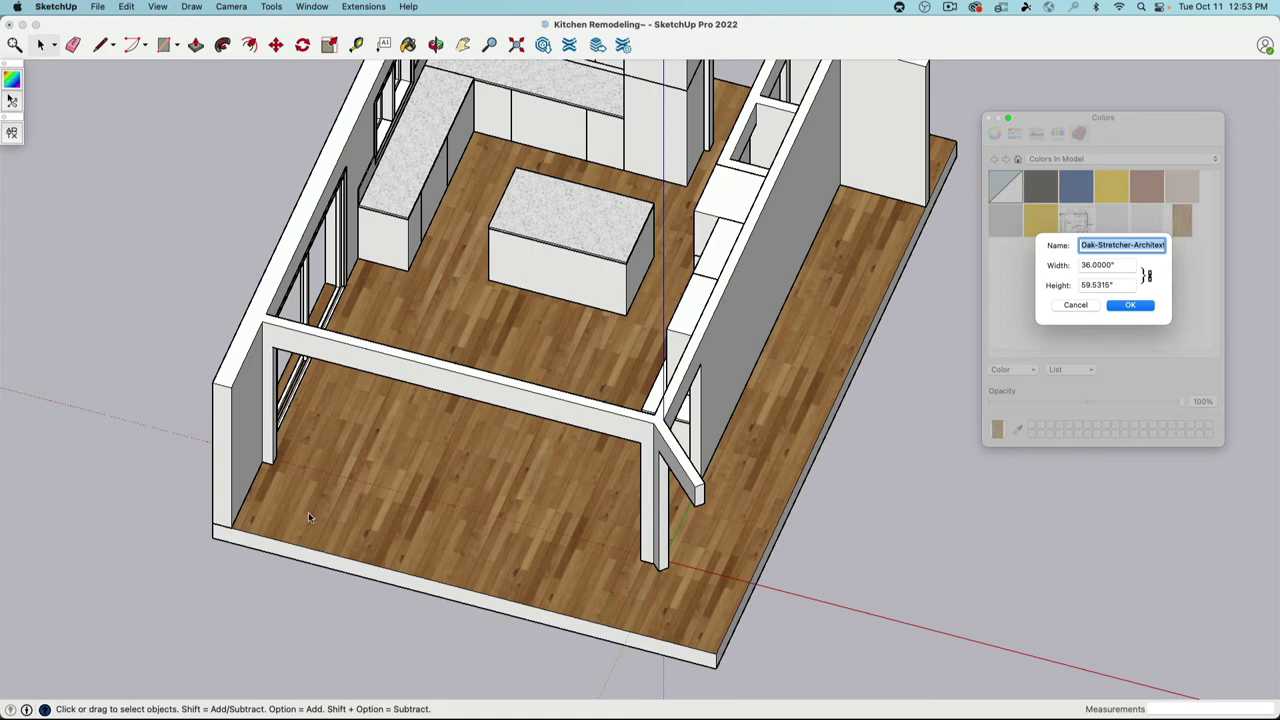
{"action": "left_click", "coordinate": [1112, 265]}
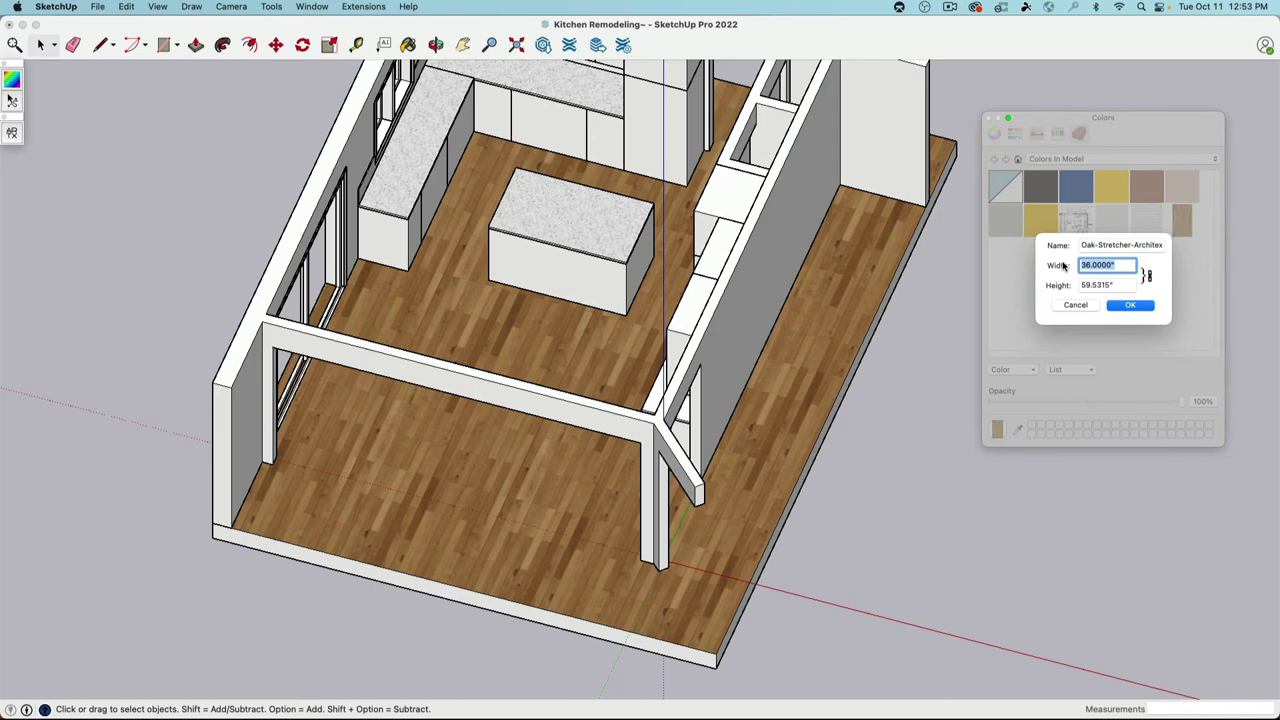
{"action": "type", "text": "241"}
{"action": "key", "text": "Tab"}
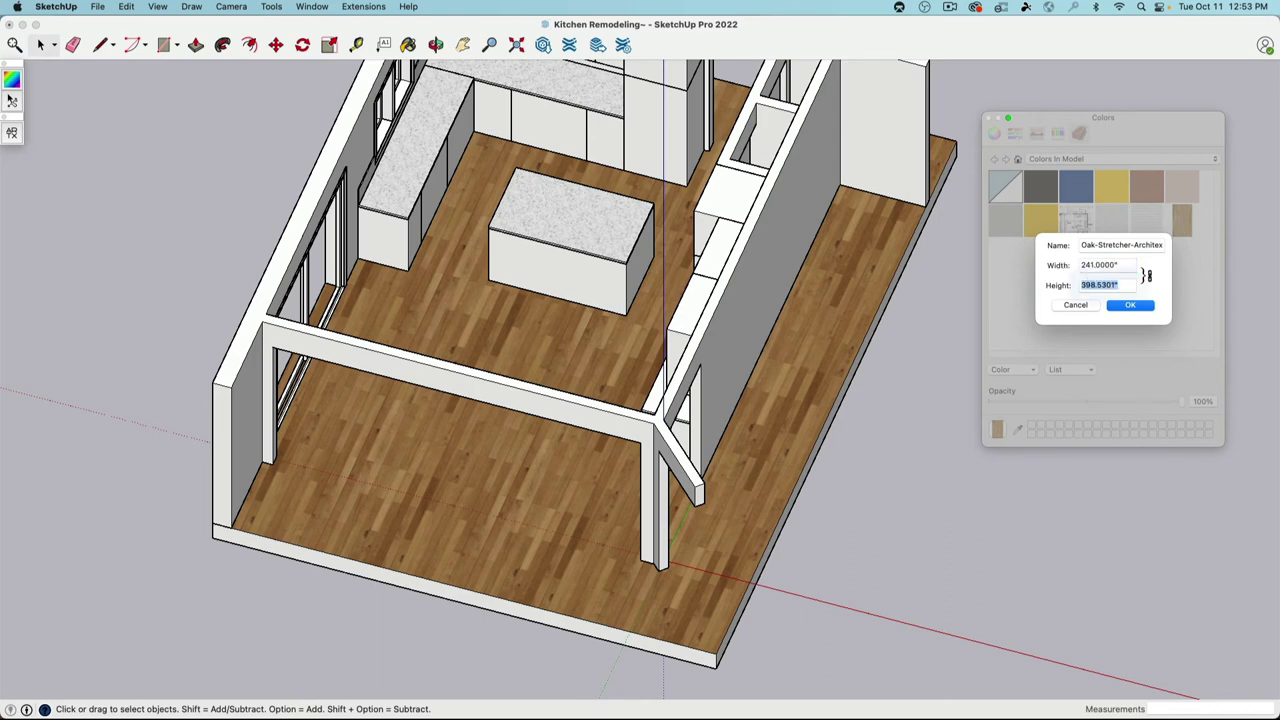
Step: Accept the 241-inch texture and measure the floor's width from its front corner
{"action": "left_click", "coordinate": [1131, 306]}
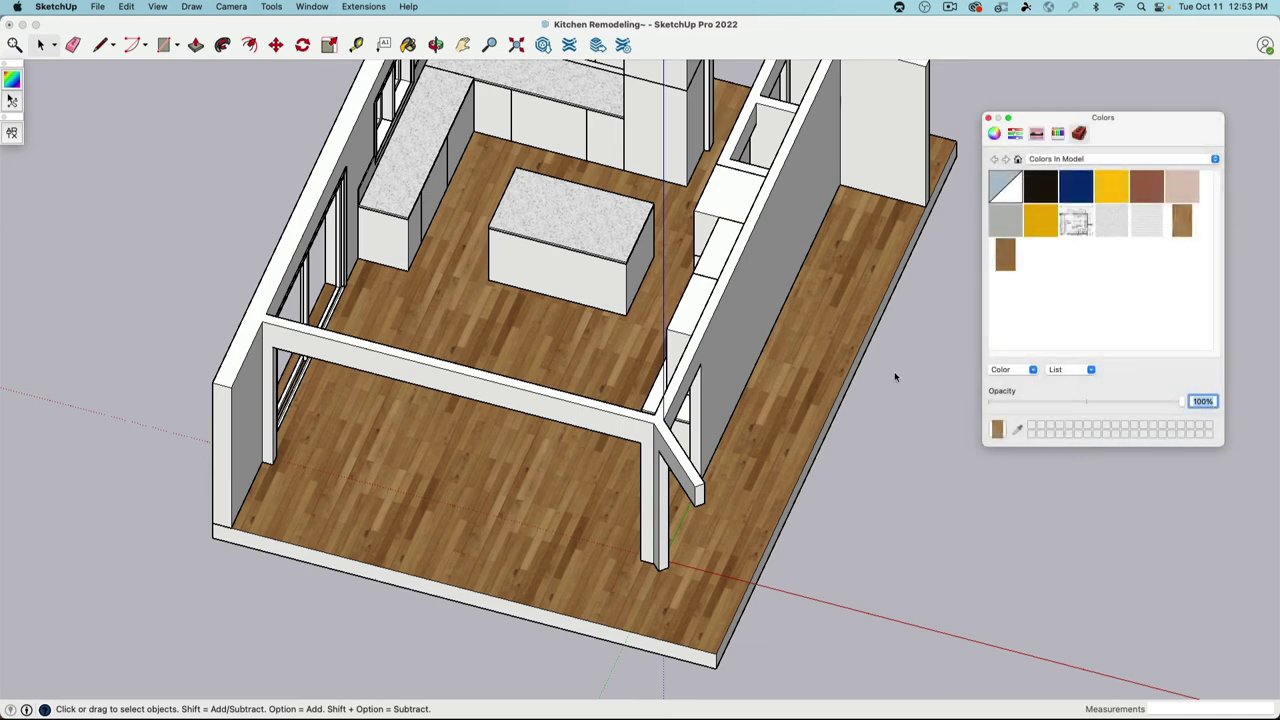
{"action": "left_click", "coordinate": [356, 44]}
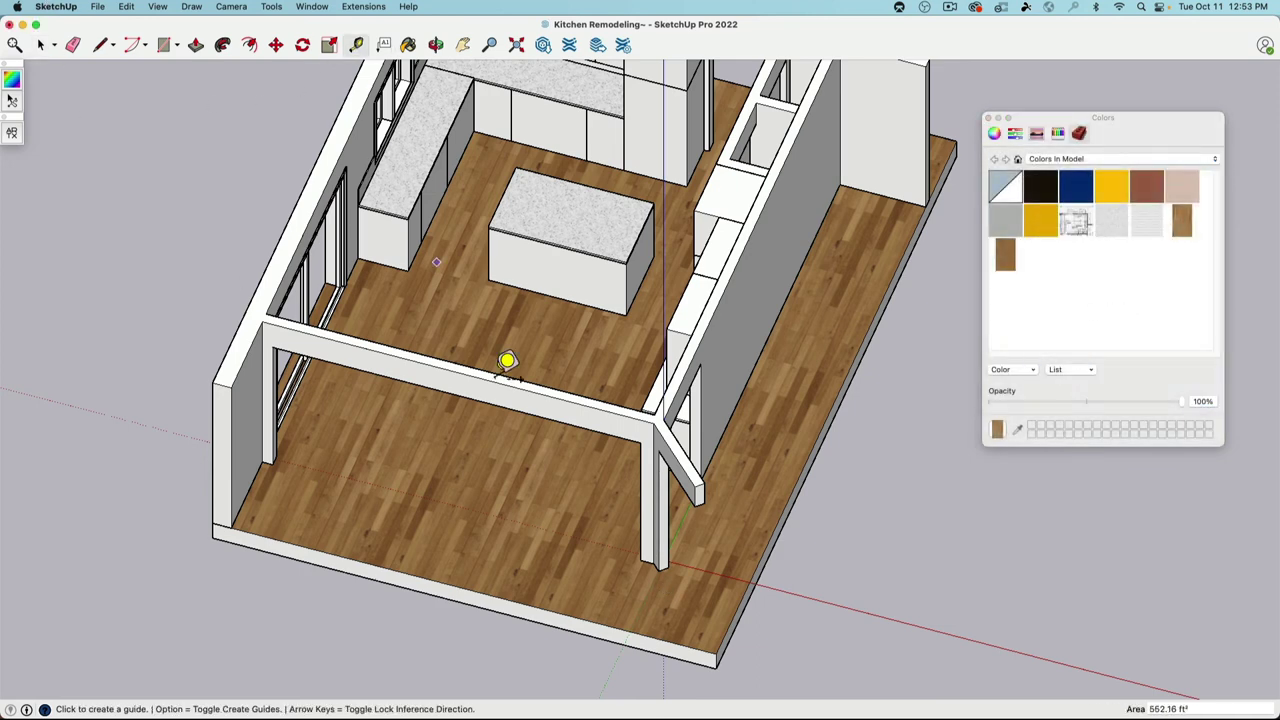
{"action": "left_click", "coordinate": [720, 653]}
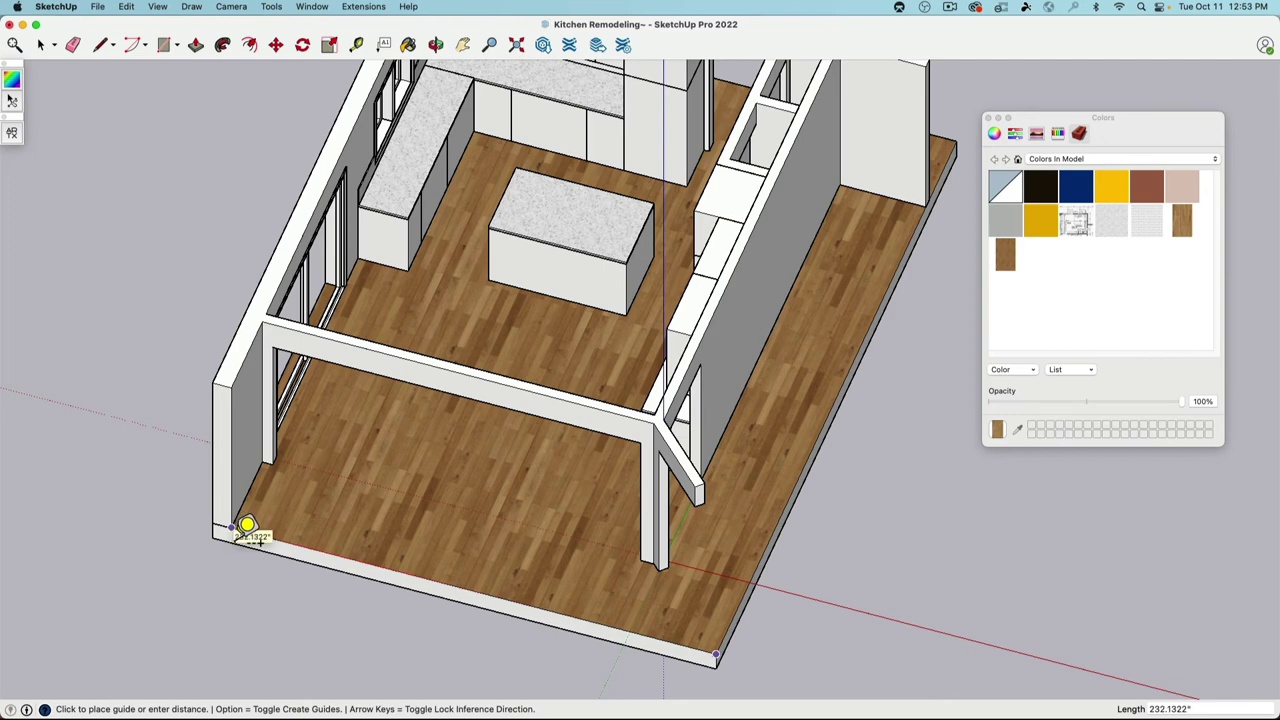
{"action": "left_click", "coordinate": [247, 525]}
{"action": "left_click", "coordinate": [41, 44]}
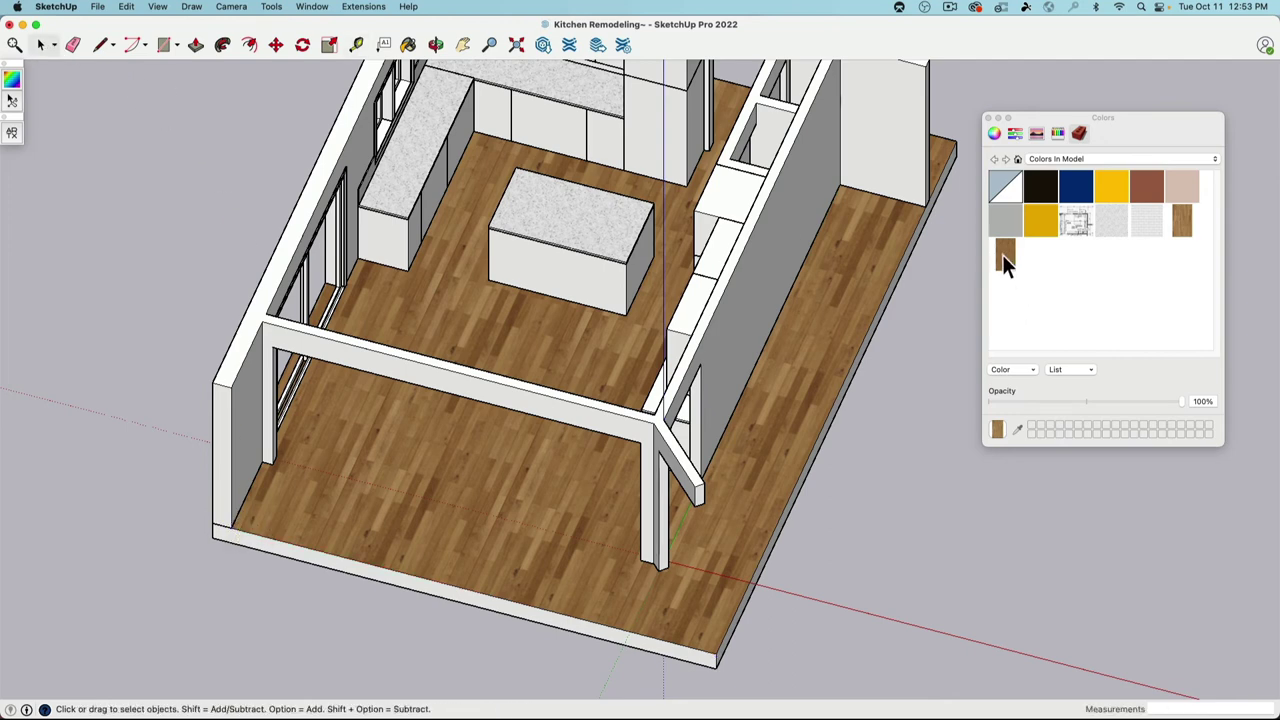
Step: Change the Oak-Stretcher material width to 232 inches and close the material editor
{"action": "double_click", "coordinate": [1006, 258]}
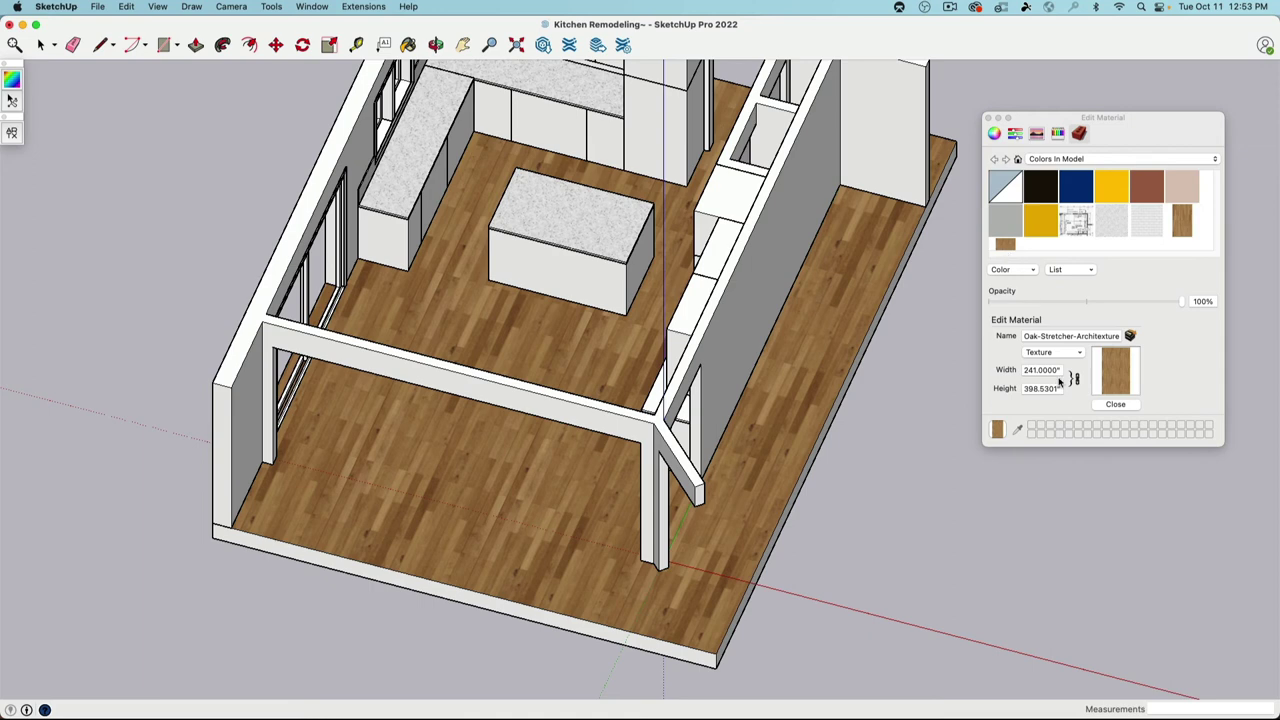
{"action": "left_click", "coordinate": [1030, 371]}
{"action": "type", "text": "232"}
{"action": "key", "text": "Tab"}
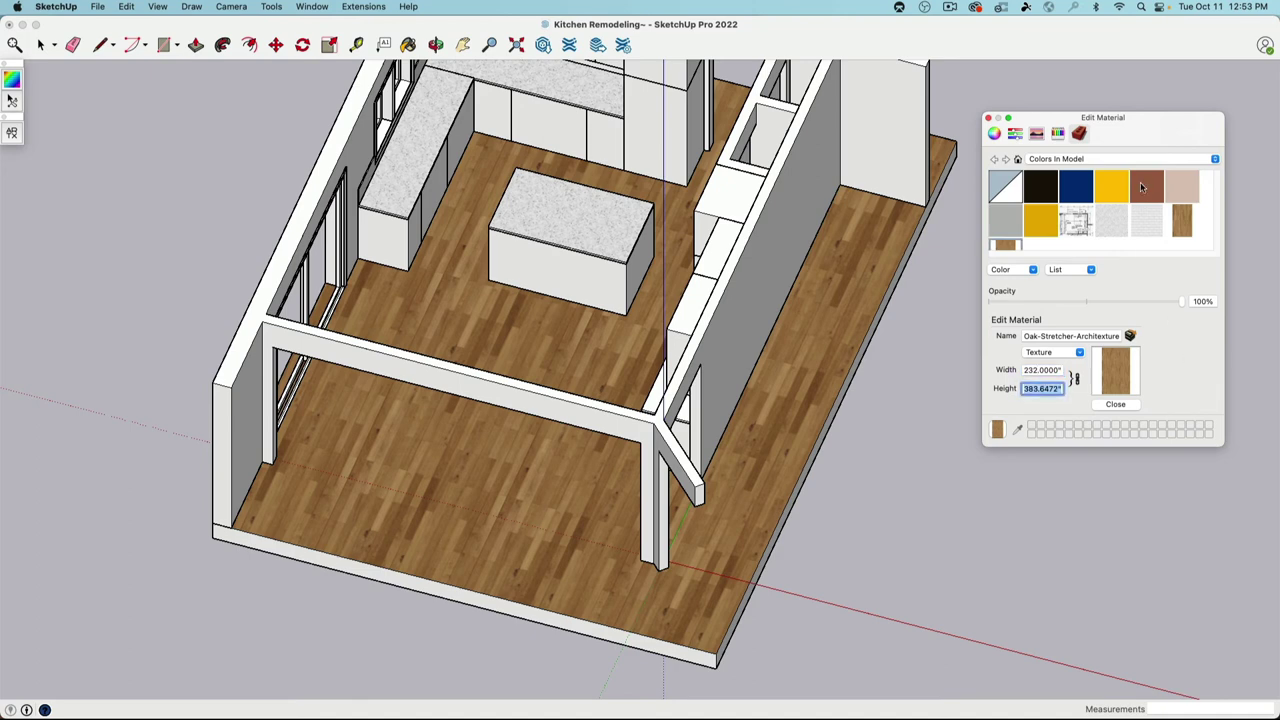
{"action": "left_click", "coordinate": [366, 451]}
Step: Open the floor group and start Texture Position on the floor face
{"action": "key", "text": "b"}
{"action": "key", "text": "space"}
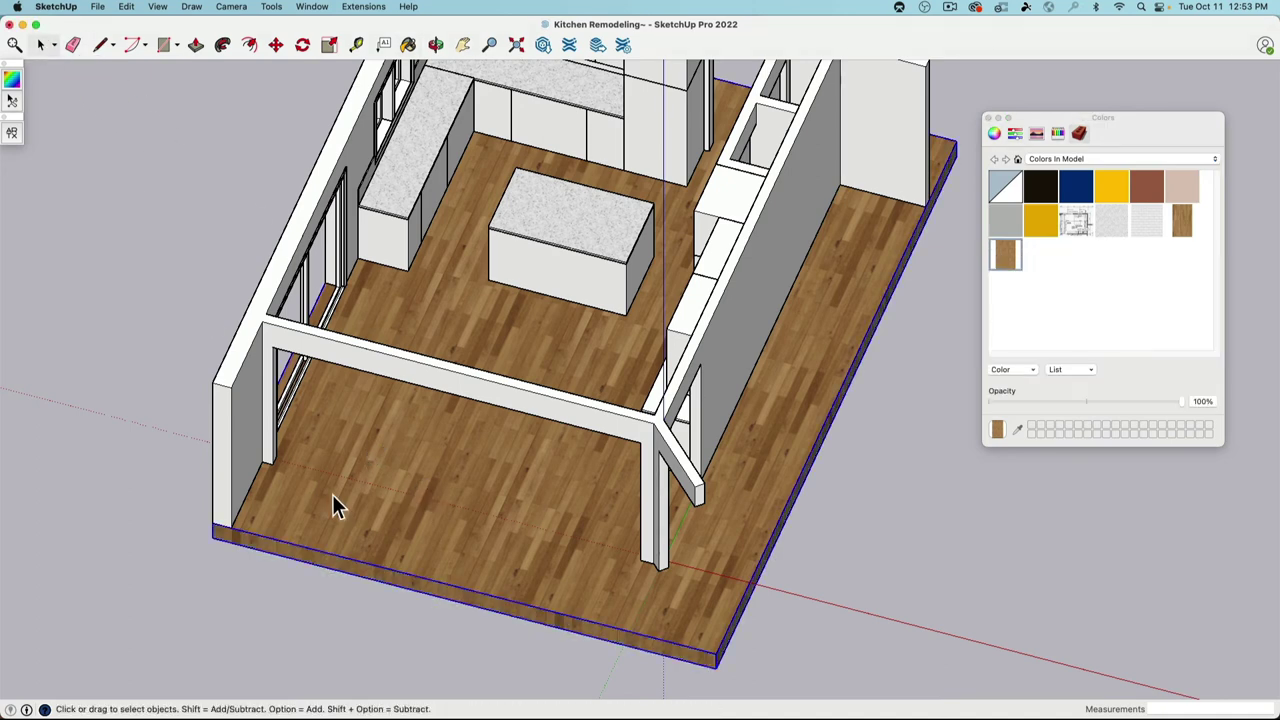
{"action": "double_click", "coordinate": [368, 504]}
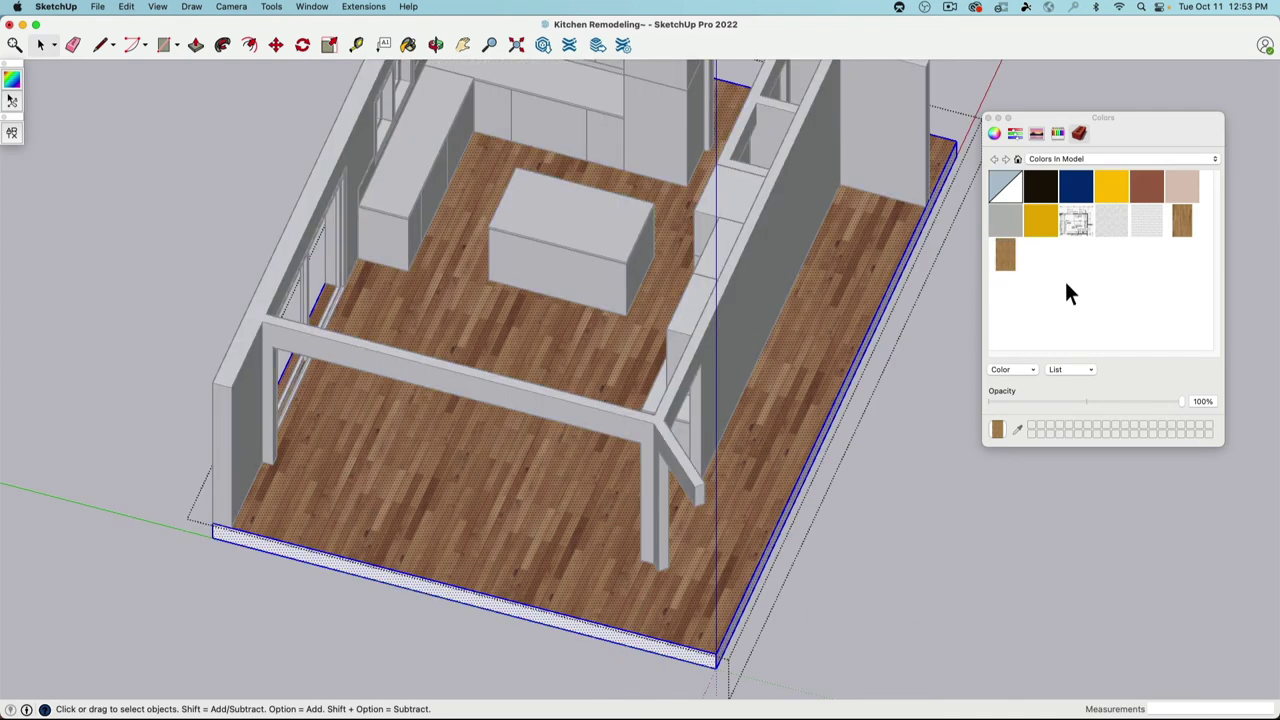
{"action": "left_click", "coordinate": [754, 491]}
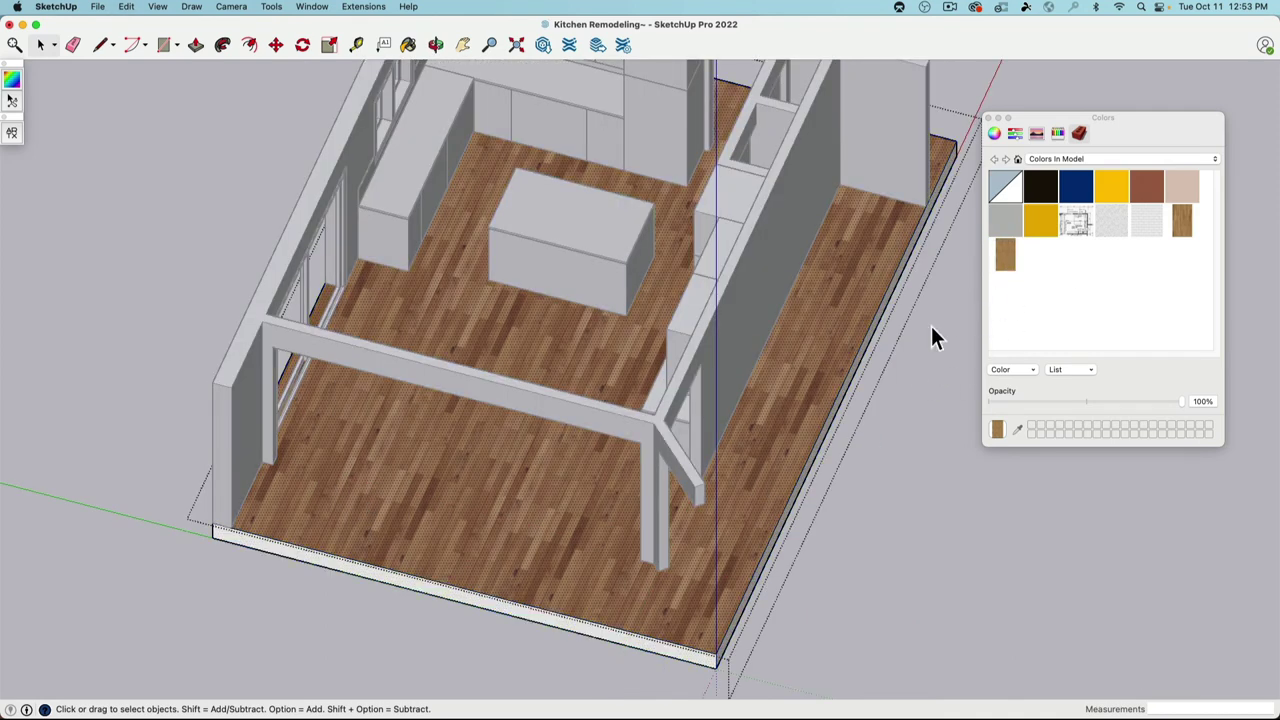
{"action": "right_click", "coordinate": [461, 508]}
{"action": "mouse_move", "coordinate": [520, 677]}
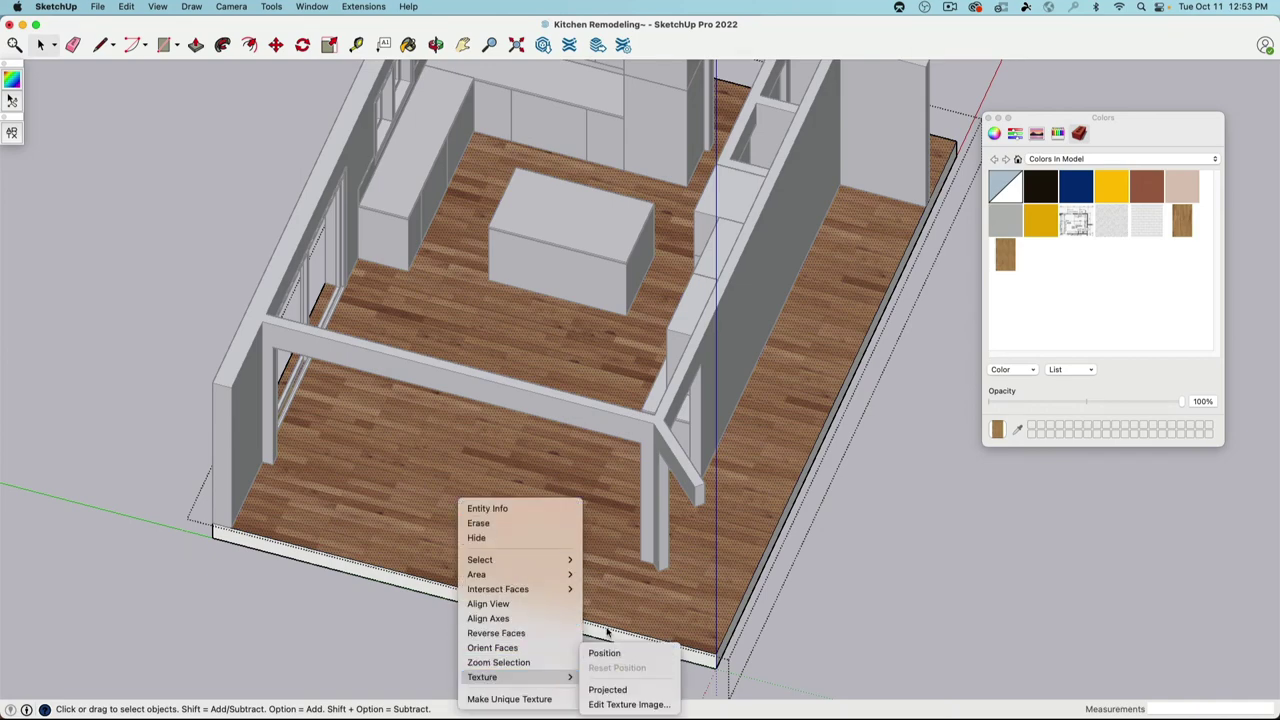
{"action": "left_click", "coordinate": [620, 654]}
Step: Rotate the oak texture, pin it to the floor's front corner, and orbit to check it
{"action": "scroll", "coordinate": [551, 520], "scroll_direction": "down", "scroll_amount": 6}
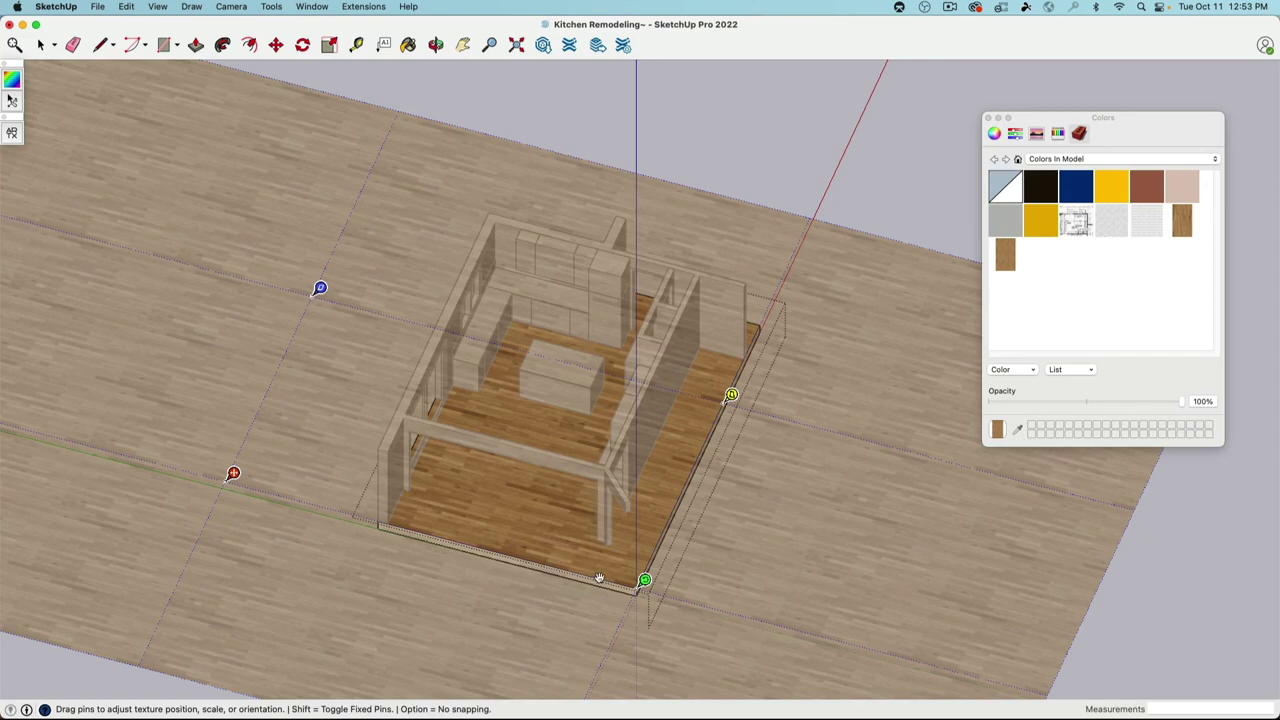
{"action": "left_click_drag", "start_coordinate": [644, 580], "coordinate": [376, 167]}
{"action": "left_click_drag", "start_coordinate": [233, 473], "coordinate": [644, 580]}
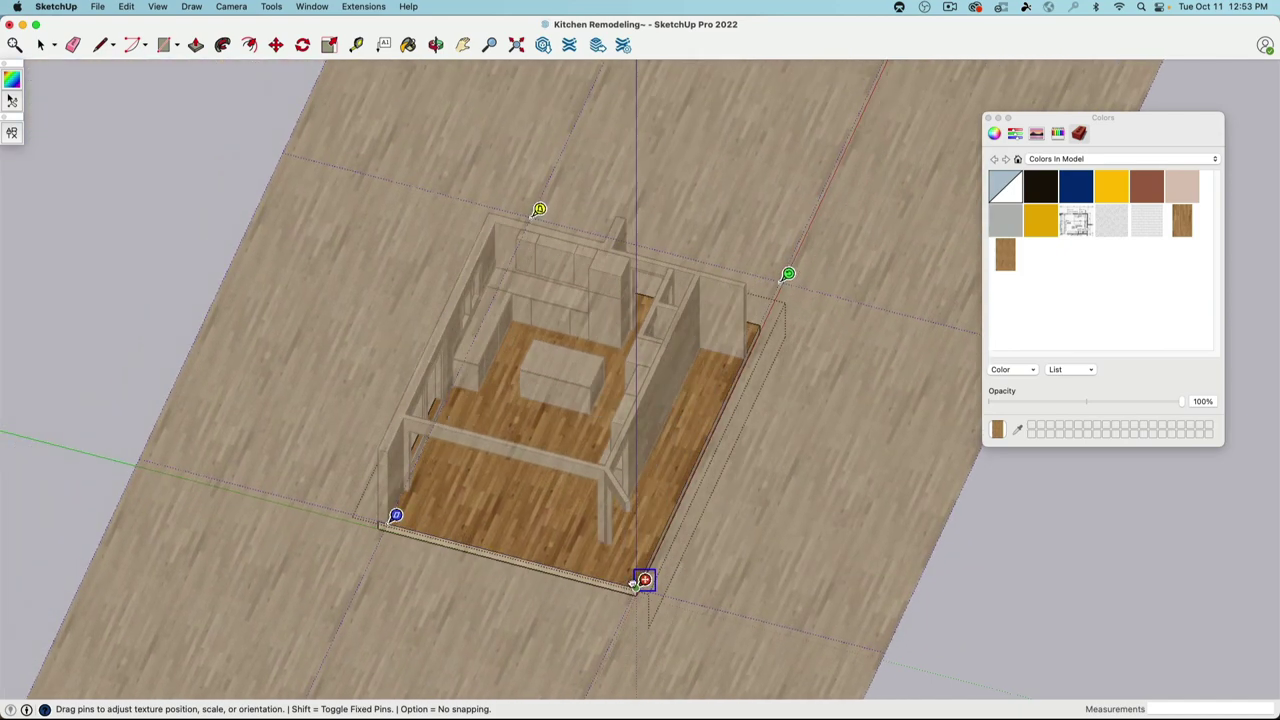
{"action": "scroll", "coordinate": [380, 537], "scroll_direction": "up", "scroll_amount": 10}
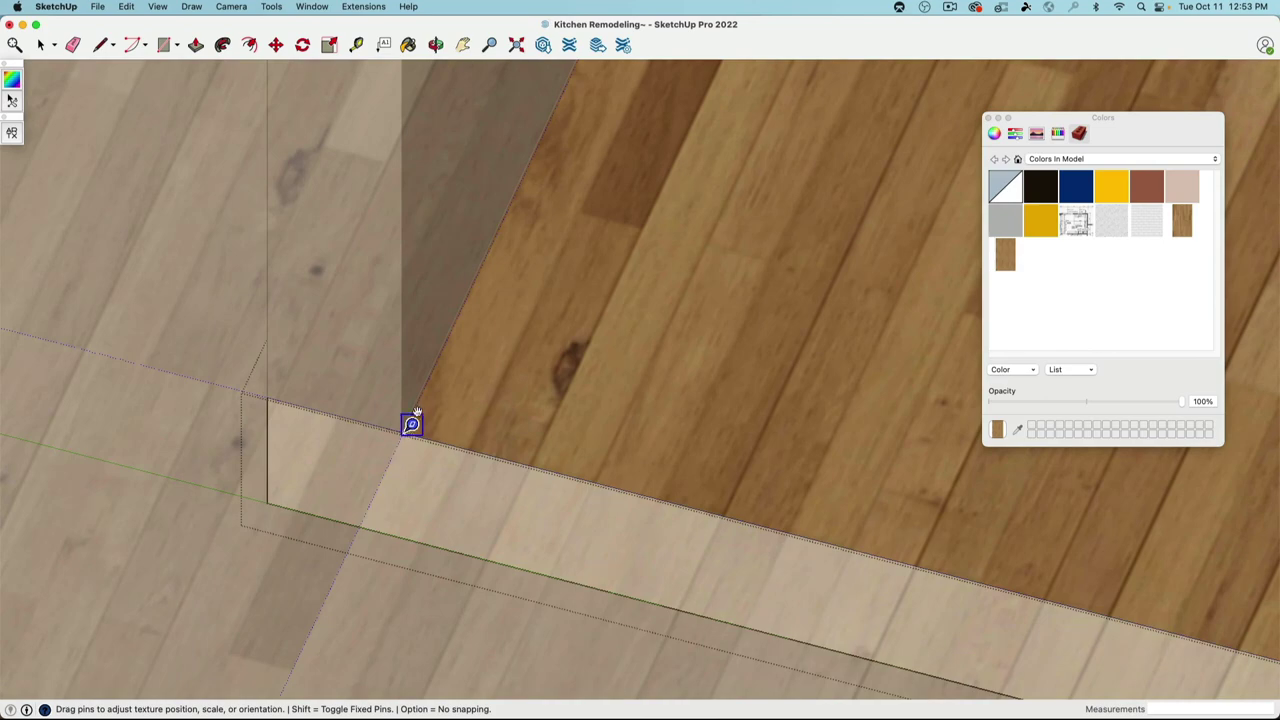
{"action": "scroll", "coordinate": [420, 420], "scroll_direction": "down", "scroll_amount": 6}
{"action": "scroll", "coordinate": [424, 420], "scroll_direction": "down", "scroll_amount": 10}
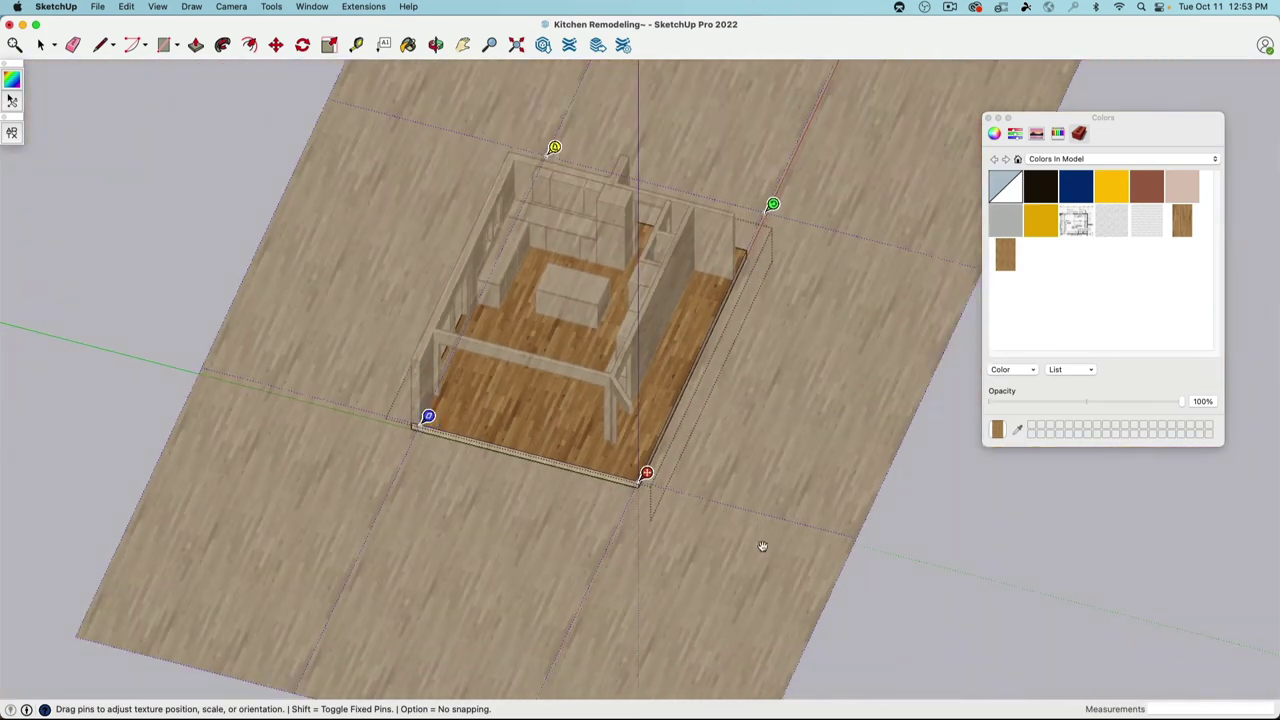
{"action": "left_click", "coordinate": [926, 597]}
{"action": "mouse_move", "coordinate": [350, 250]}
{"action": "middle_mouse_down"}
{"action": "mouse_move", "coordinate": [320, 337]}
{"action": "mouse_move", "coordinate": [354, 266]}
{"action": "middle_mouse_up"}
{"action": "scroll", "coordinate": [437, 366], "scroll_direction": "up", "scroll_amount": 5}
{"action": "middle_click_drag", "start_coordinate": [437, 366], "coordinate": [550, 305]}
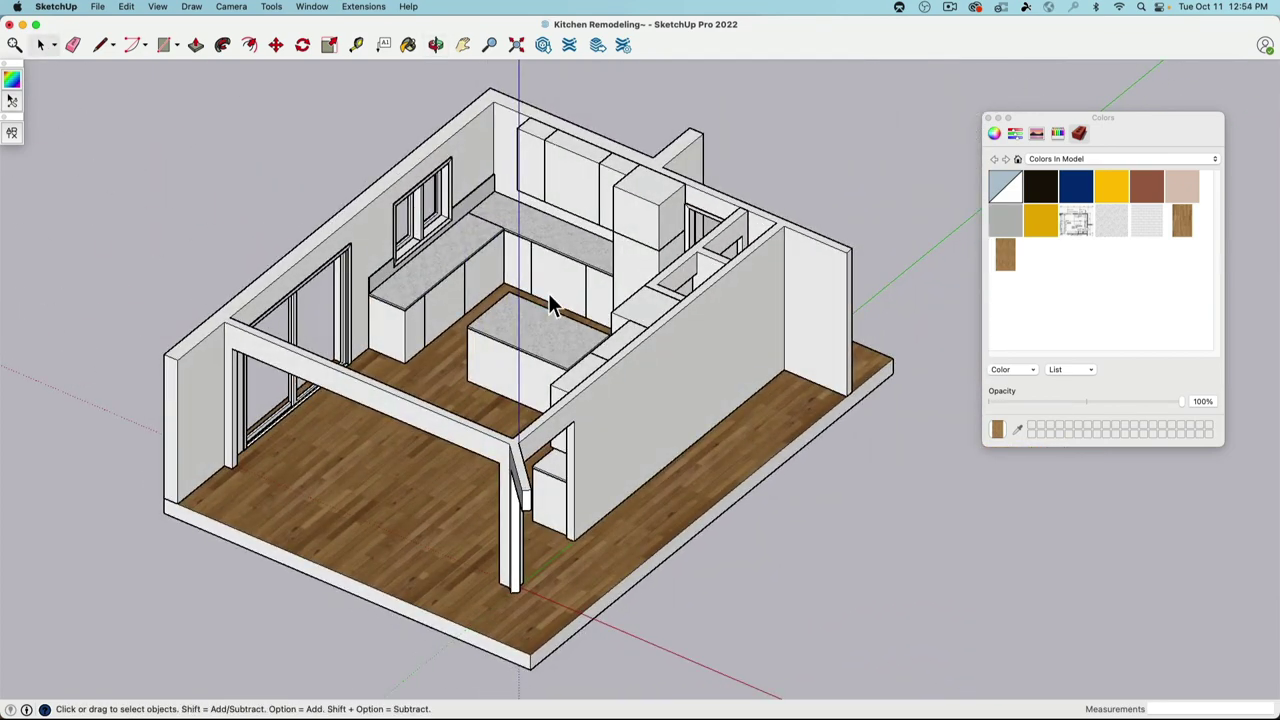
{"action": "middle_click_drag", "start_coordinate": [551, 297], "coordinate": [523, 363]}
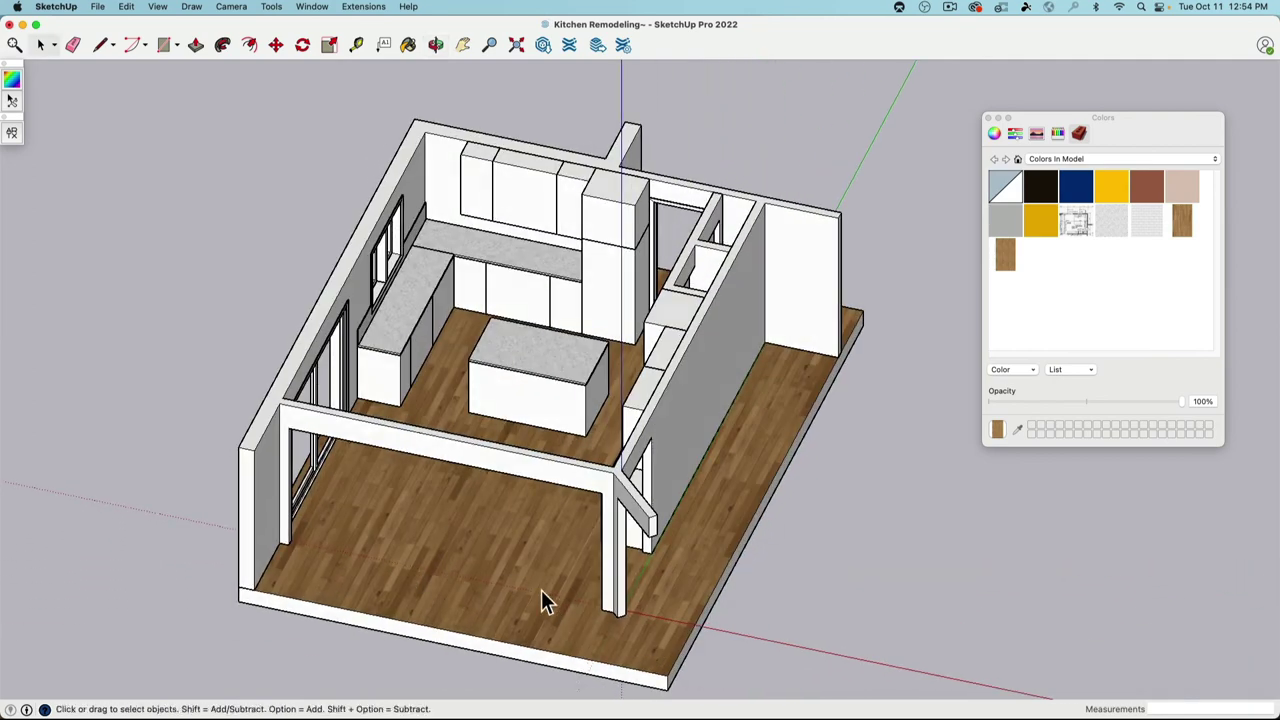
{"action": "mouse_move", "coordinate": [571, 609]}
{"action": "middle_mouse_down"}
{"action": "mouse_move", "coordinate": [523, 677]}
{"action": "mouse_move", "coordinate": [543, 591]}
{"action": "mouse_move", "coordinate": [543, 607]}
{"action": "mouse_move", "coordinate": [586, 631]}
{"action": "mouse_move", "coordinate": [478, 597]}
{"action": "mouse_move", "coordinate": [560, 560]}
{"action": "middle_mouse_up"}
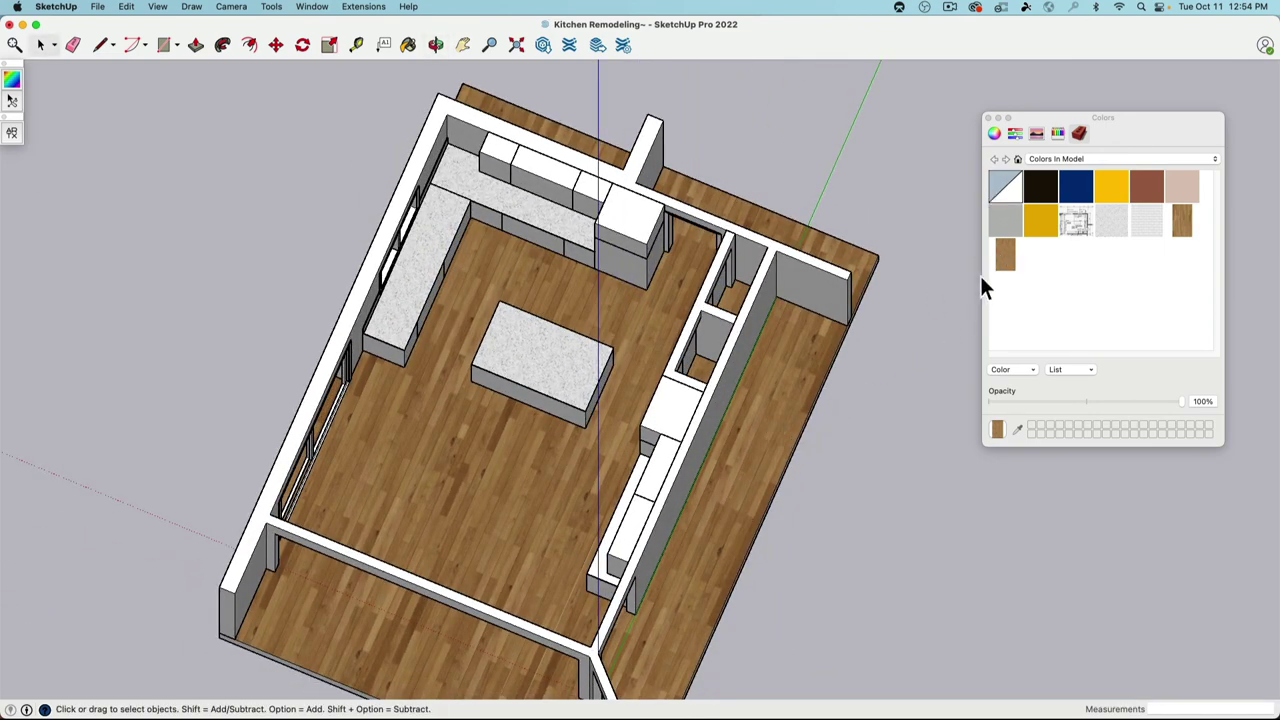
{"action": "double_click", "coordinate": [737, 483]}
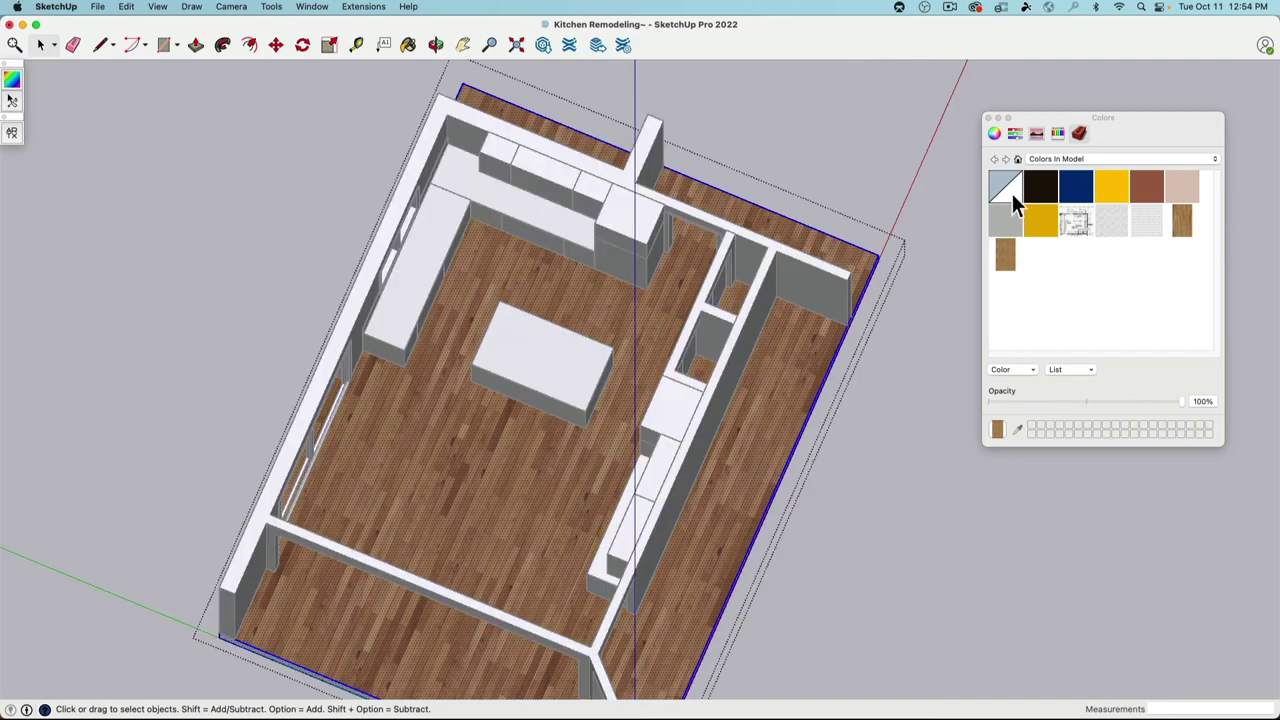
{"action": "left_click", "coordinate": [760, 386]}
{"action": "left_click", "coordinate": [888, 478]}
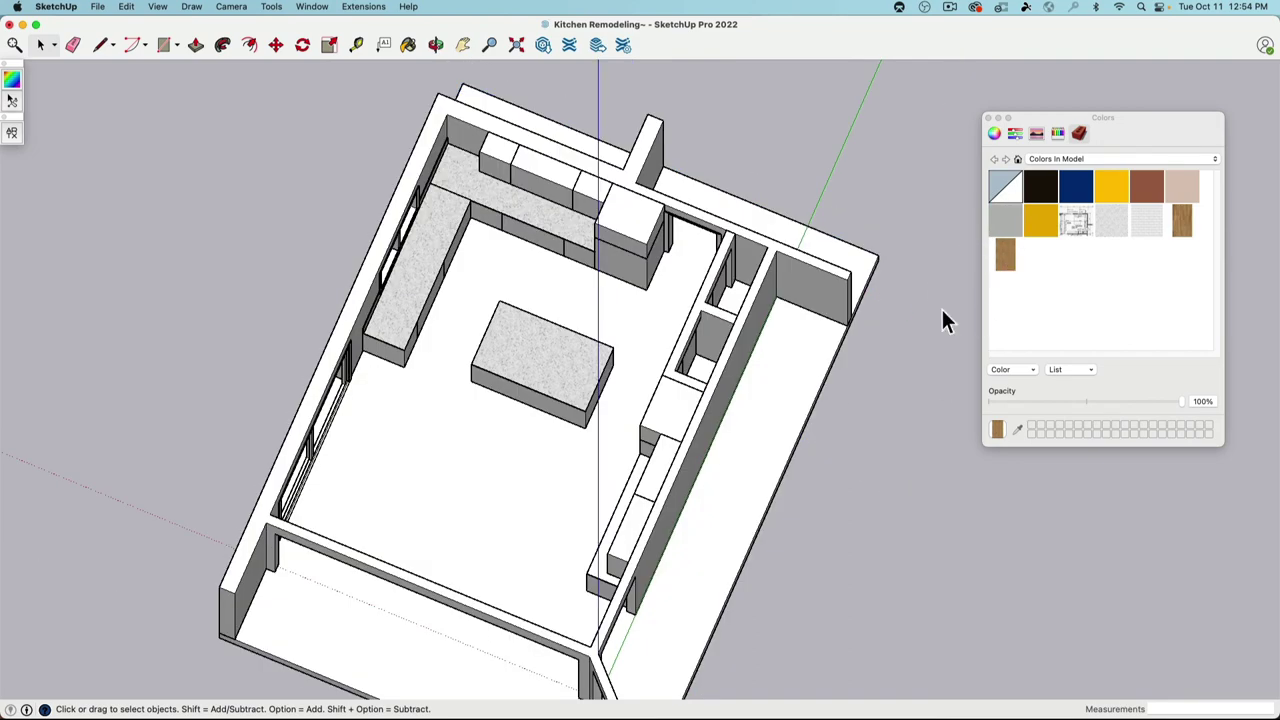
{"action": "key", "text": "super+z"}
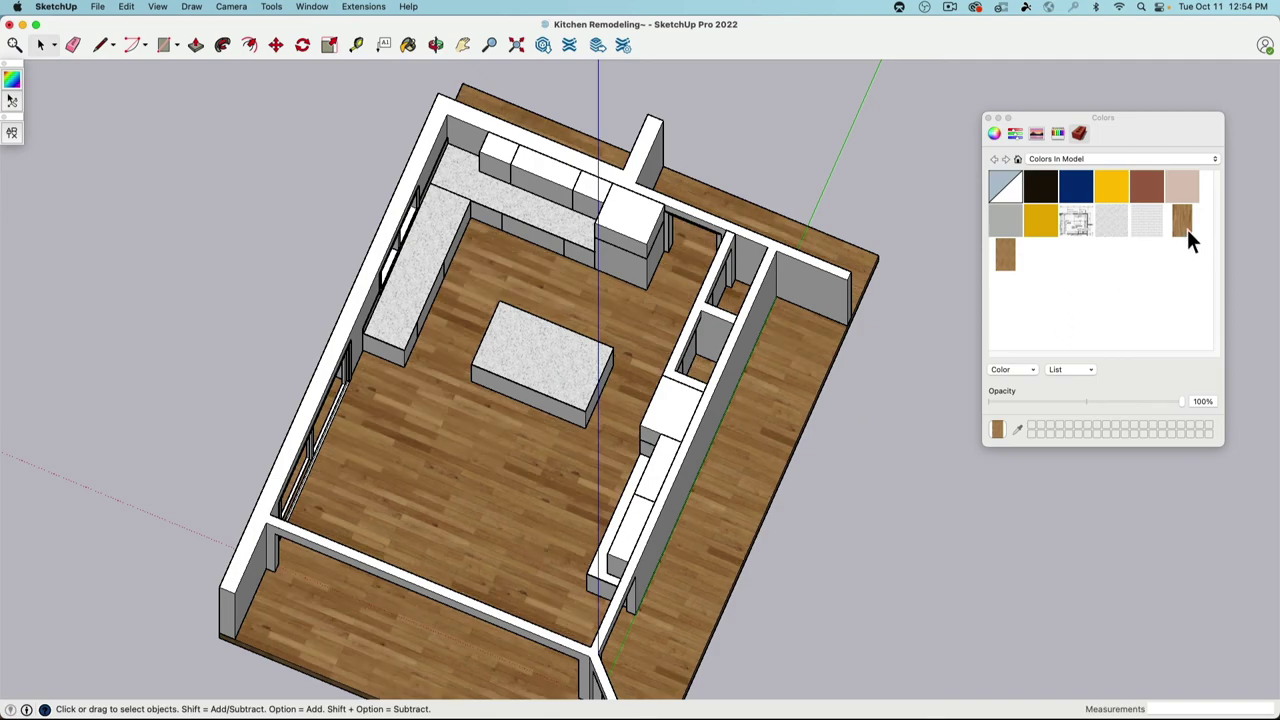
{"action": "middle_click_drag", "start_coordinate": [622, 367], "coordinate": [300, 460]}
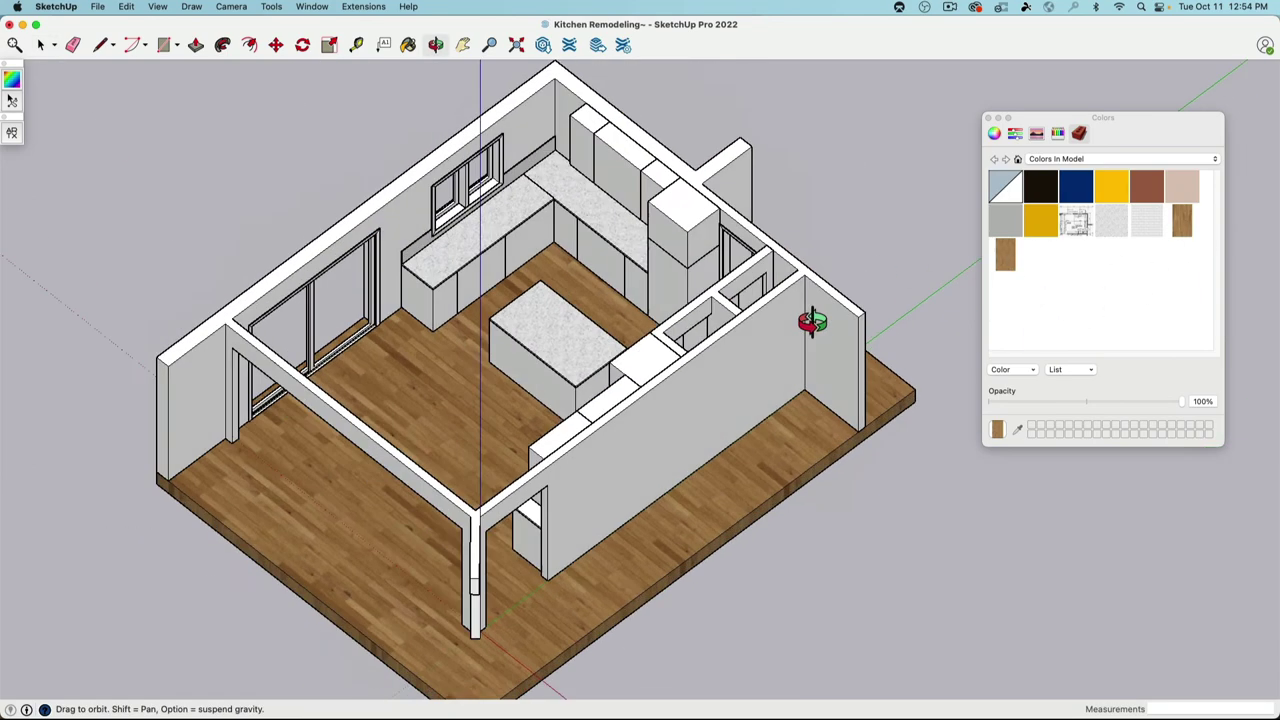
{"action": "left_click_drag", "start_coordinate": [808, 323], "coordinate": [831, 298]}
{"action": "key", "text": "space"}
{"action": "middle_click_drag", "start_coordinate": [707, 465], "coordinate": [761, 334]}
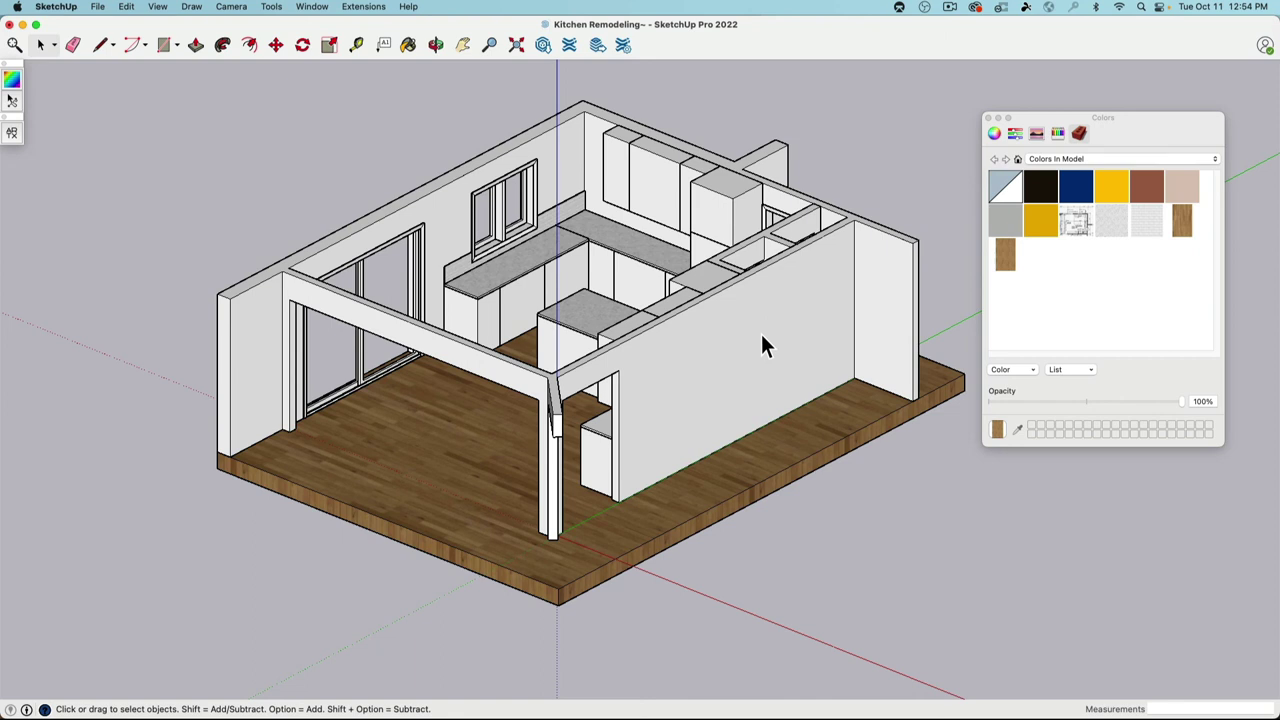
{"action": "middle_click_drag", "start_coordinate": [757, 325], "coordinate": [717, 394]}
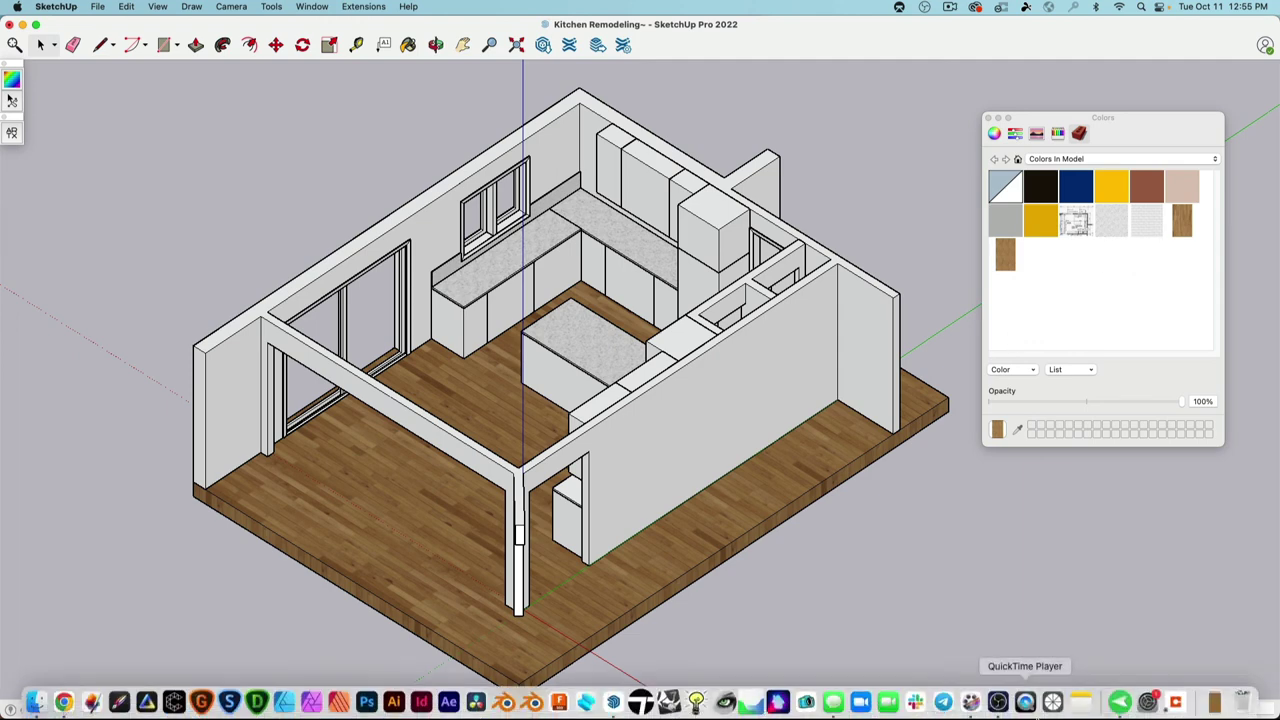
{"action": "left_click", "coordinate": [1214, 698]}
{"action": "left_click", "coordinate": [1224, 574]}
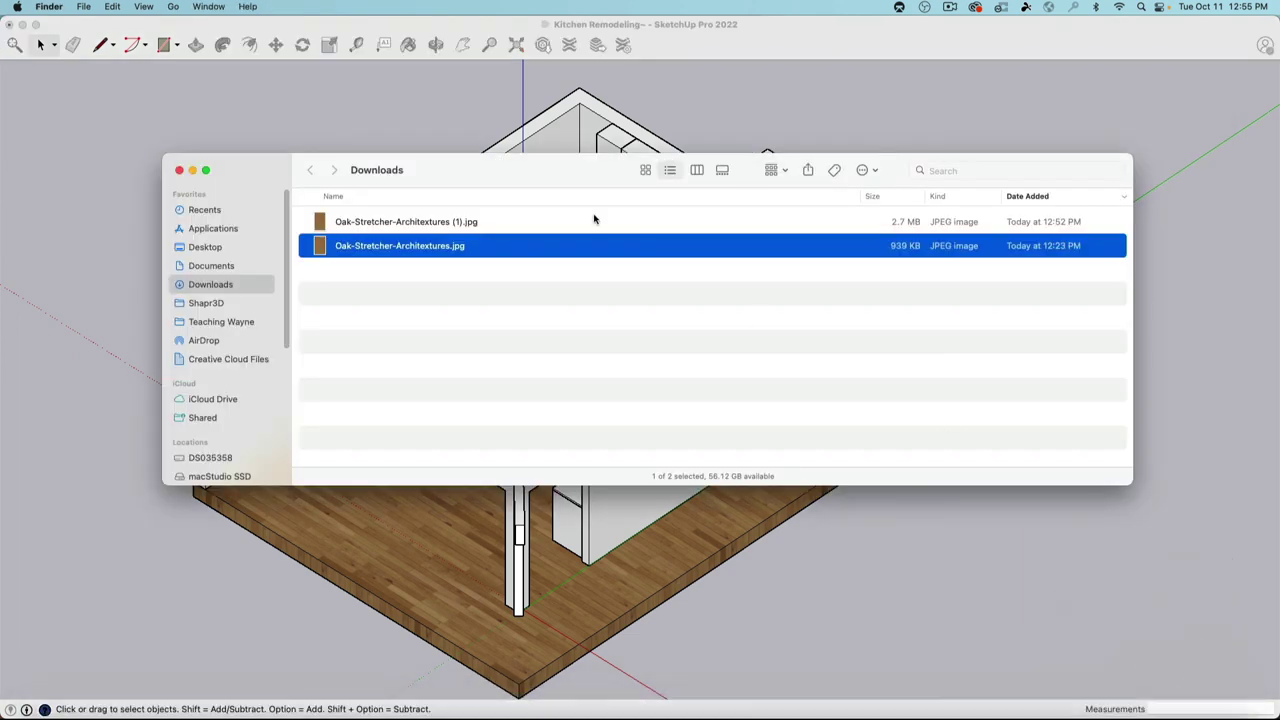
{"action": "left_click", "coordinate": [423, 220]}
{"action": "left_click", "coordinate": [423, 246]}
{"action": "key", "text": "space"}
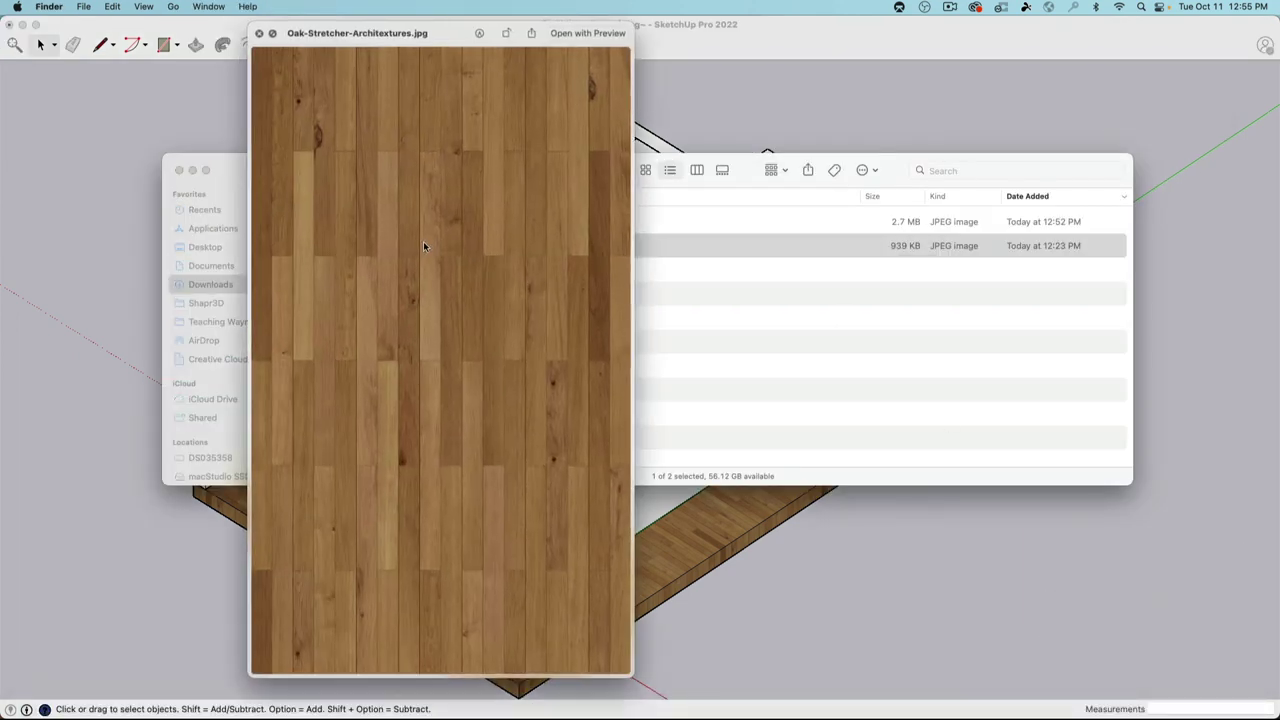
{"action": "key", "text": "Up"}
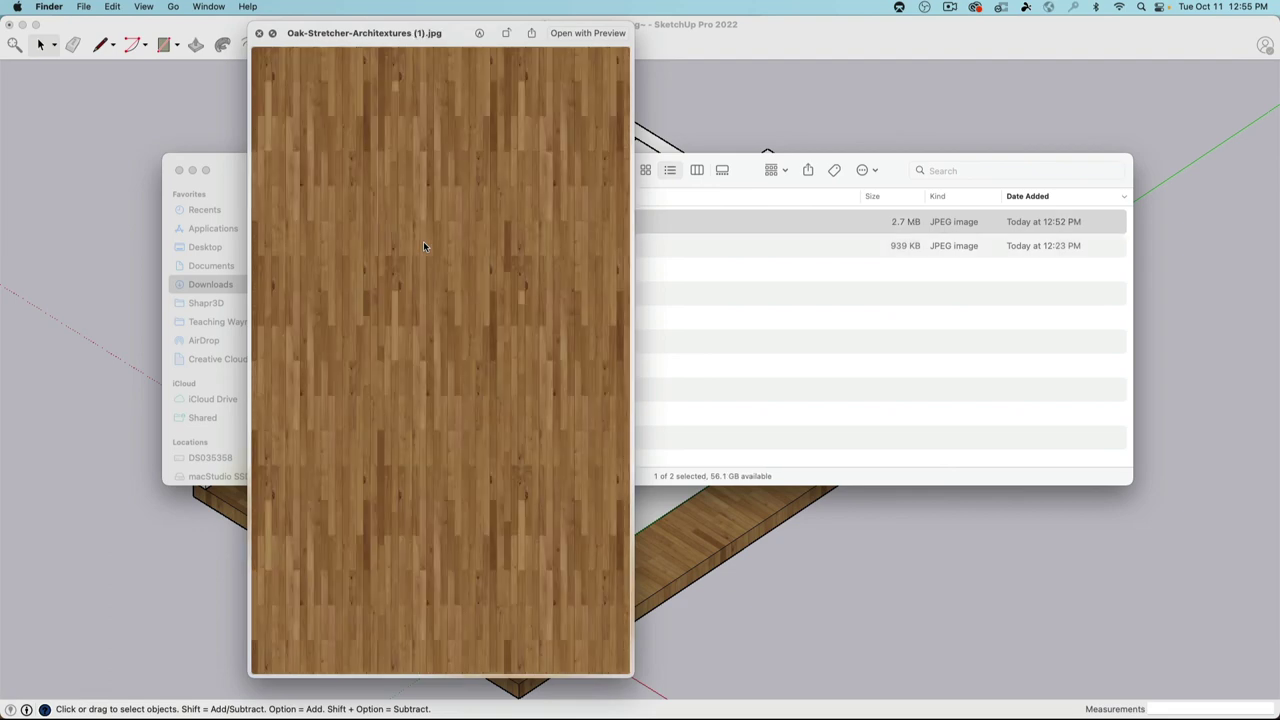
{"action": "key", "text": "Down"}
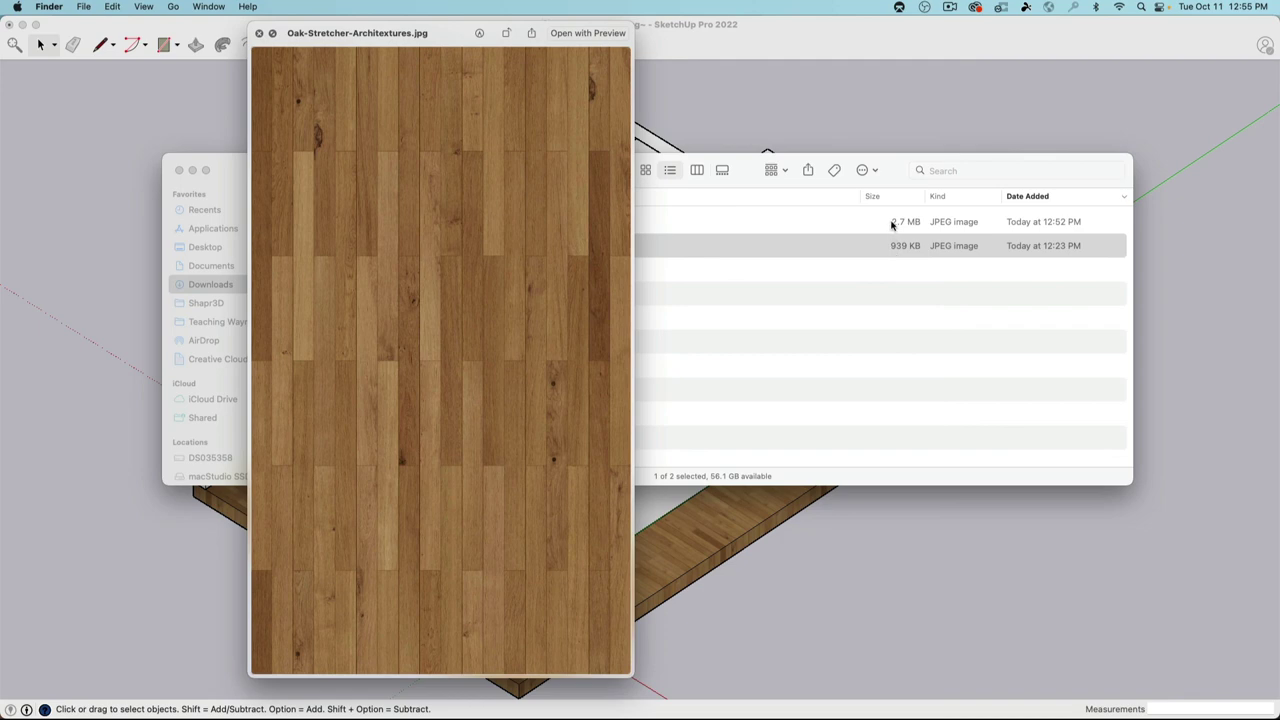
{"action": "key", "text": "space"}
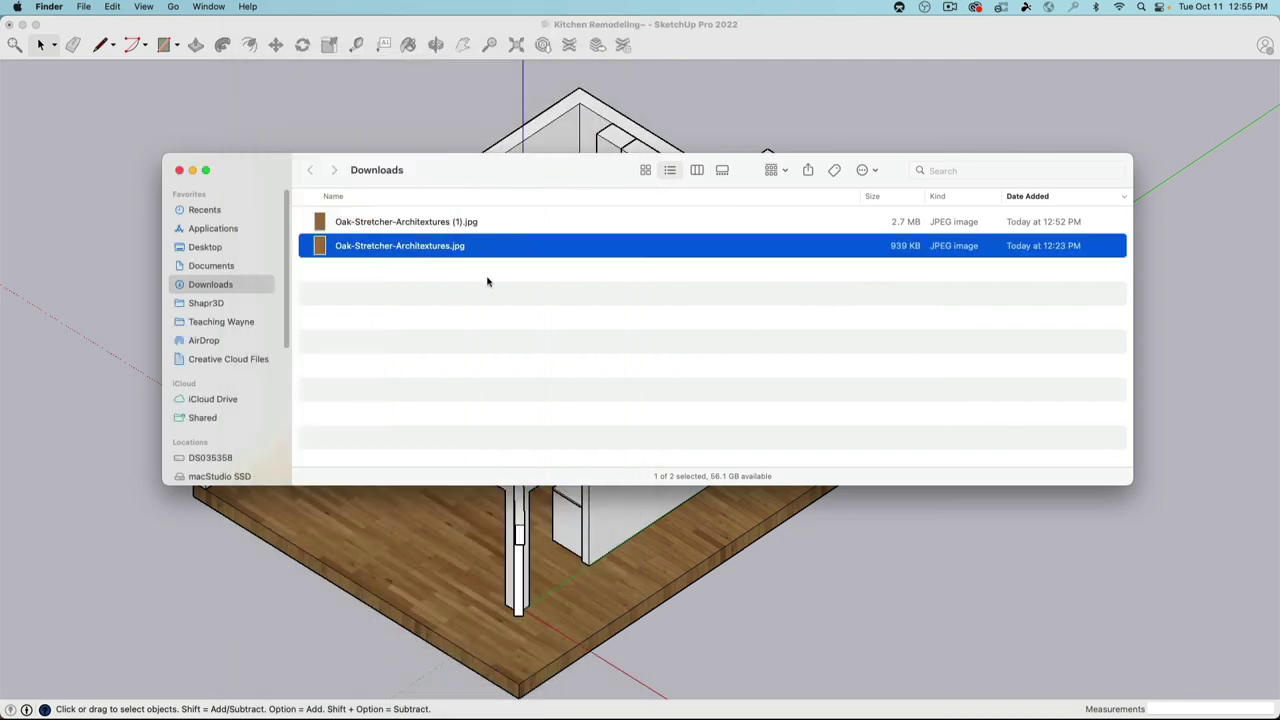
{"action": "key", "text": "super+i"}
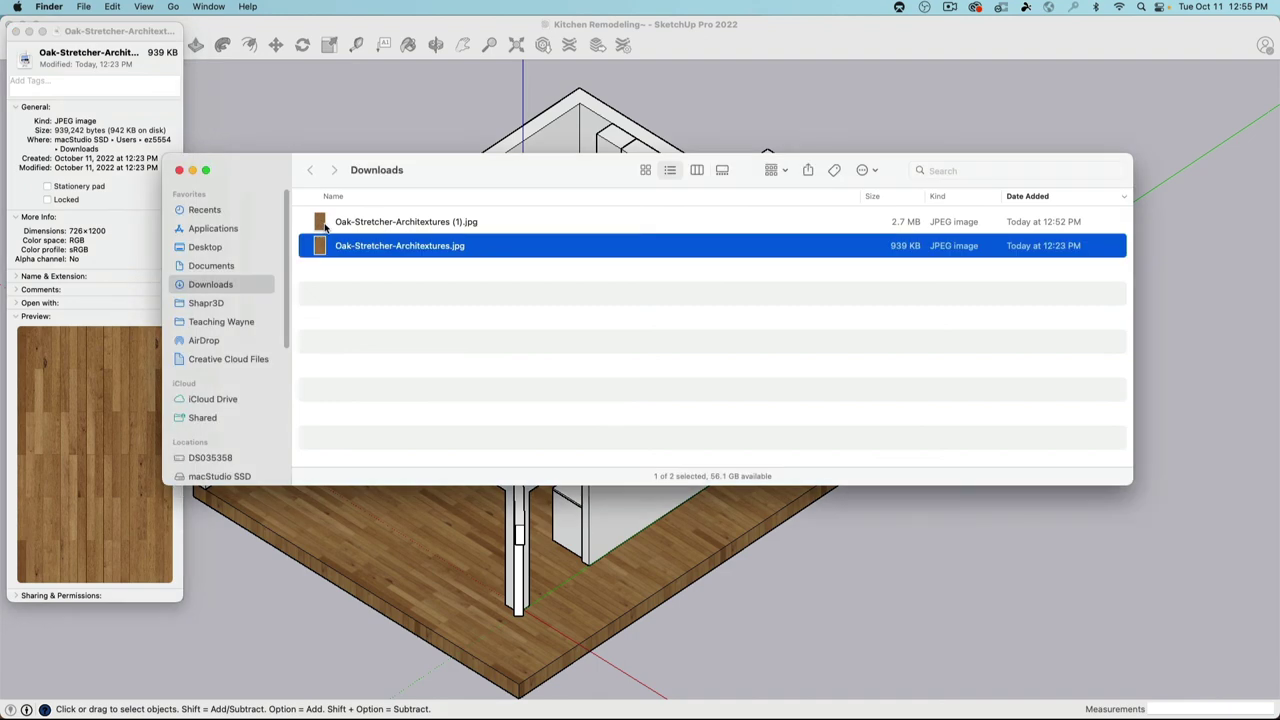
{"action": "left_click", "coordinate": [325, 222]}
{"action": "key", "text": "super+i"}
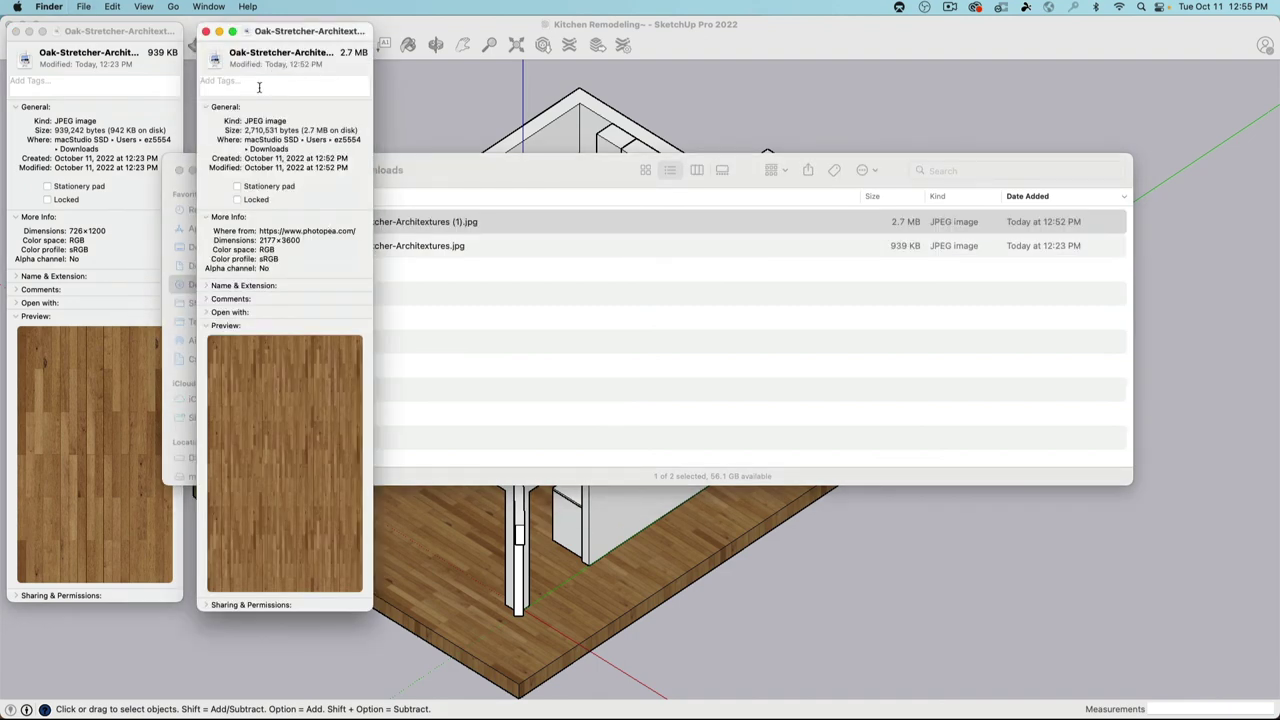
{"action": "left_click_drag", "start_coordinate": [292, 32], "coordinate": [410, 25]}
{"action": "left_click", "coordinate": [178, 171]}
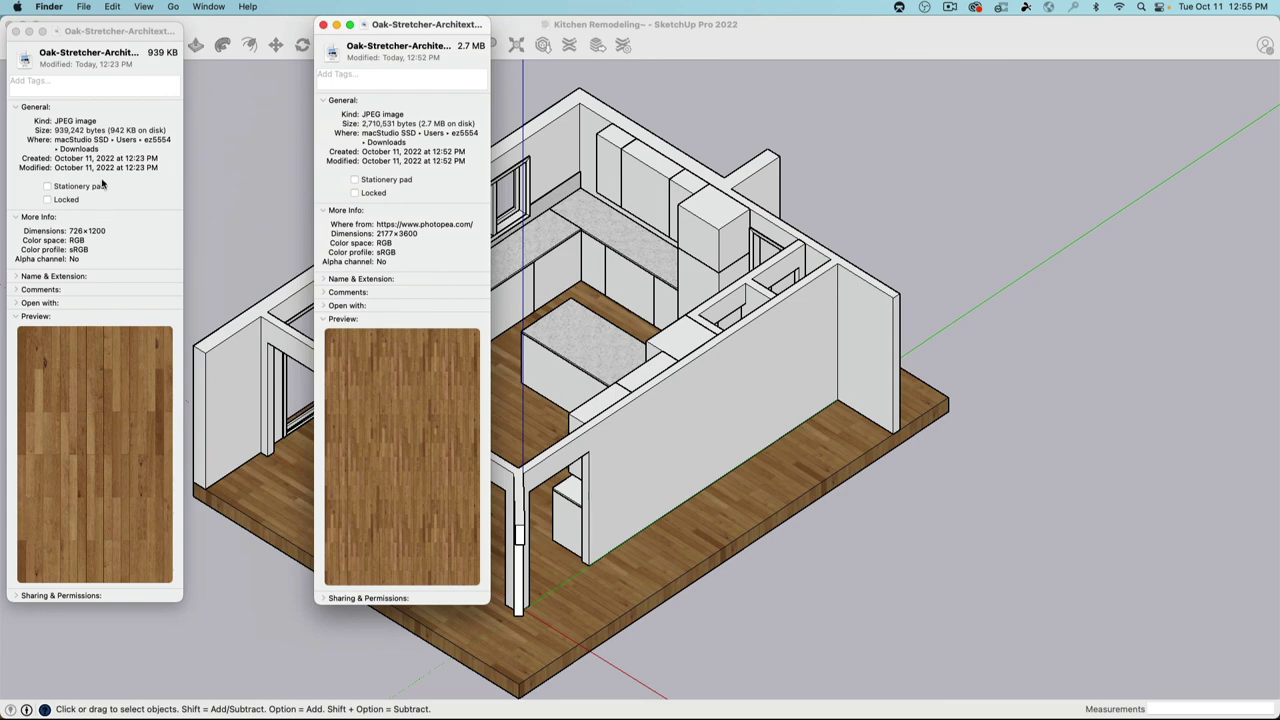
{"action": "left_click", "coordinate": [72, 234]}
{"action": "left_click_drag", "start_coordinate": [70, 232], "coordinate": [107, 232]}
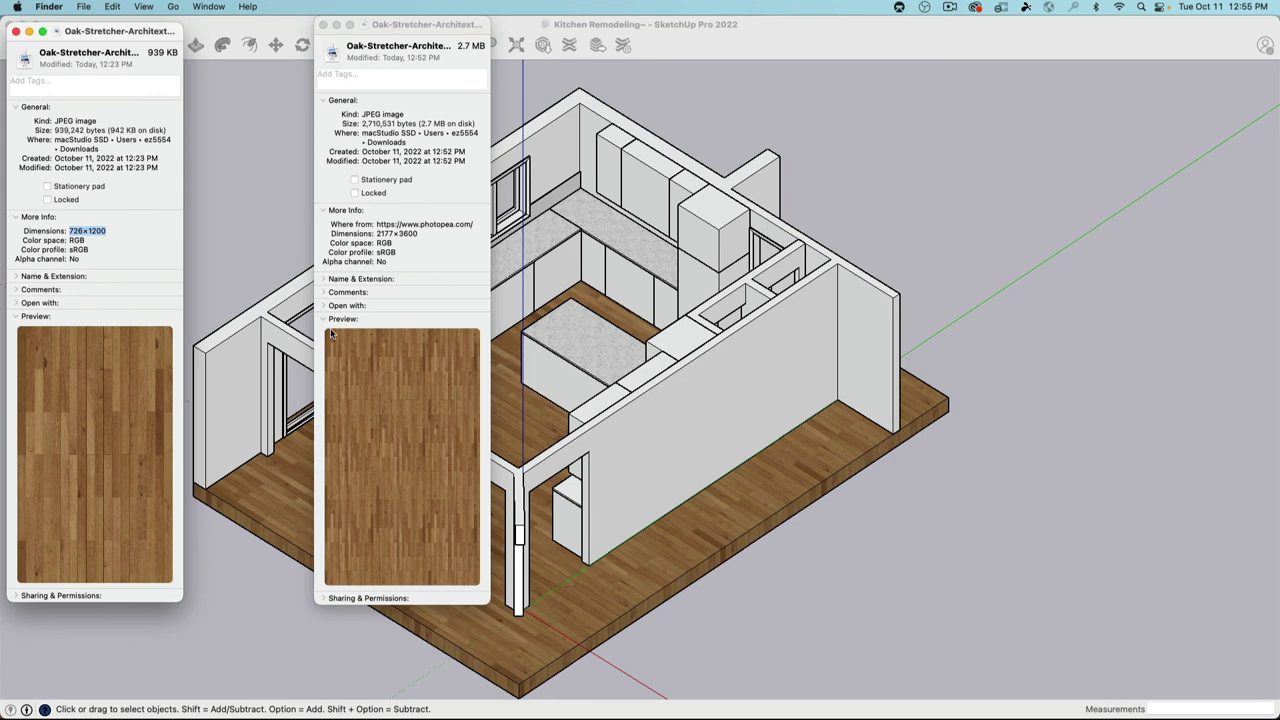
{"action": "left_click", "coordinate": [377, 238]}
{"action": "left_click_drag", "start_coordinate": [377, 233], "coordinate": [421, 233]}
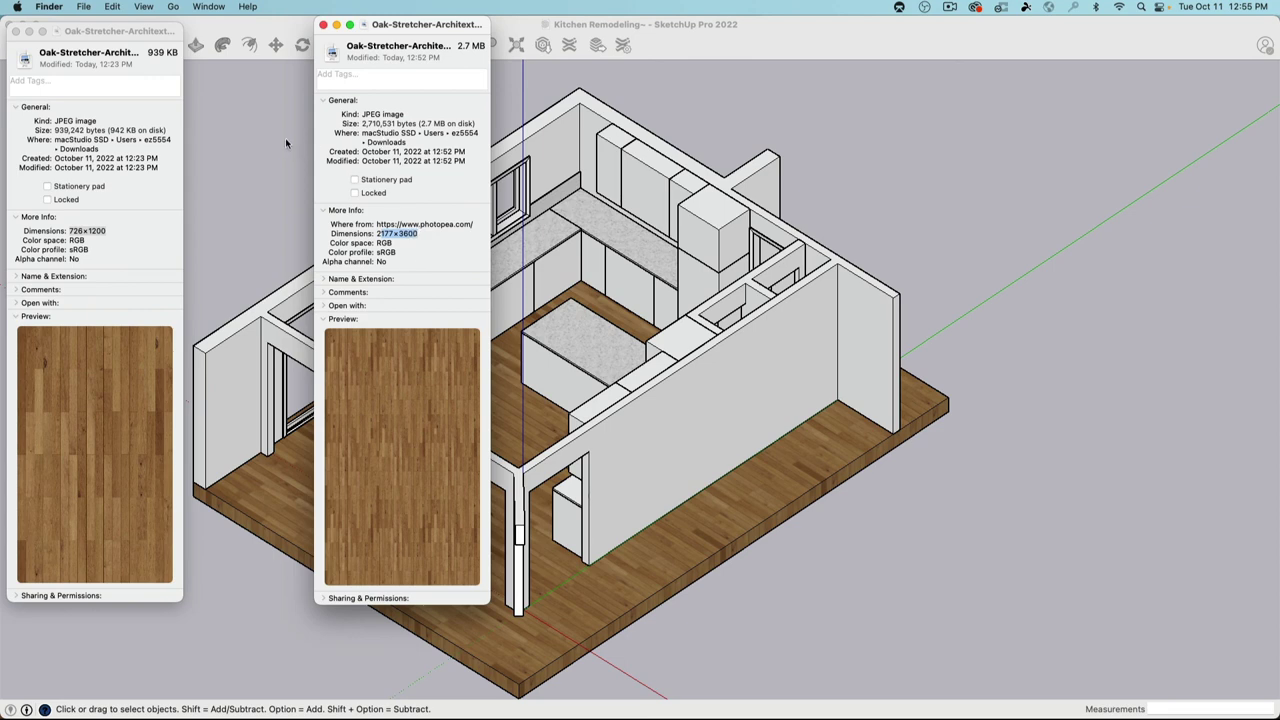
{"action": "left_click", "coordinate": [428, 256]}
{"action": "left_click", "coordinate": [323, 24]}
{"action": "left_click", "coordinate": [15, 31]}
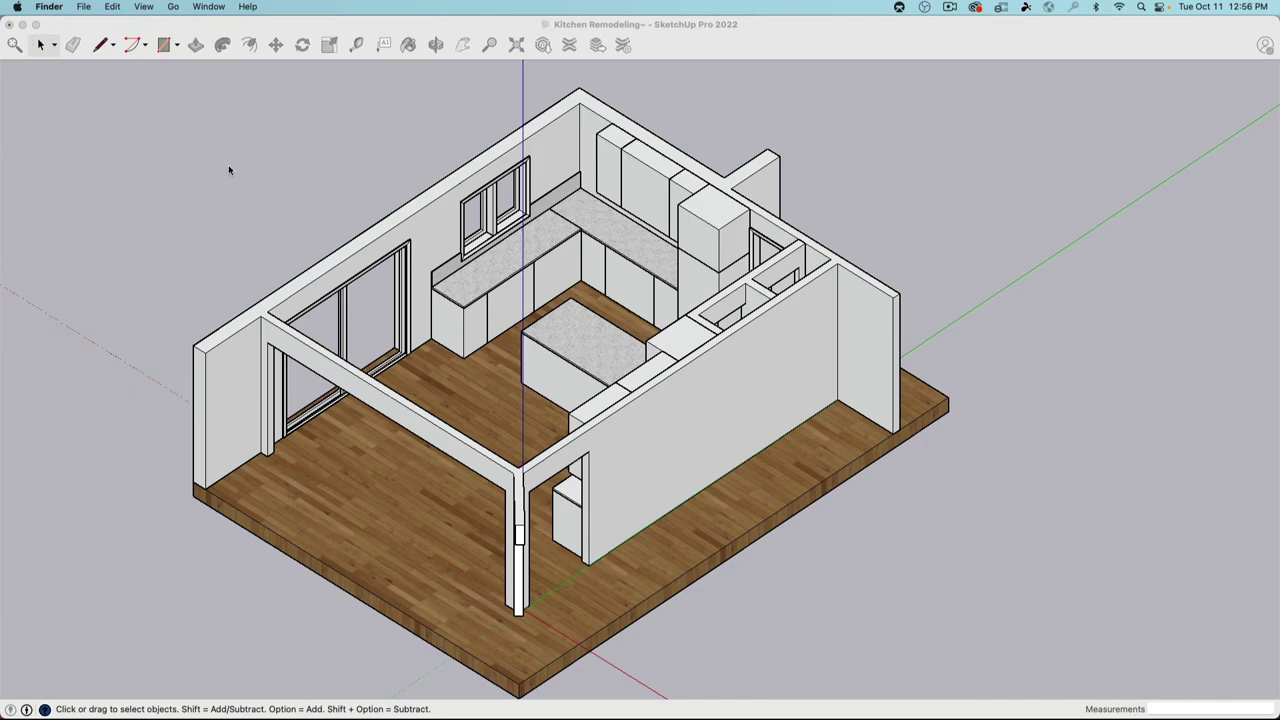